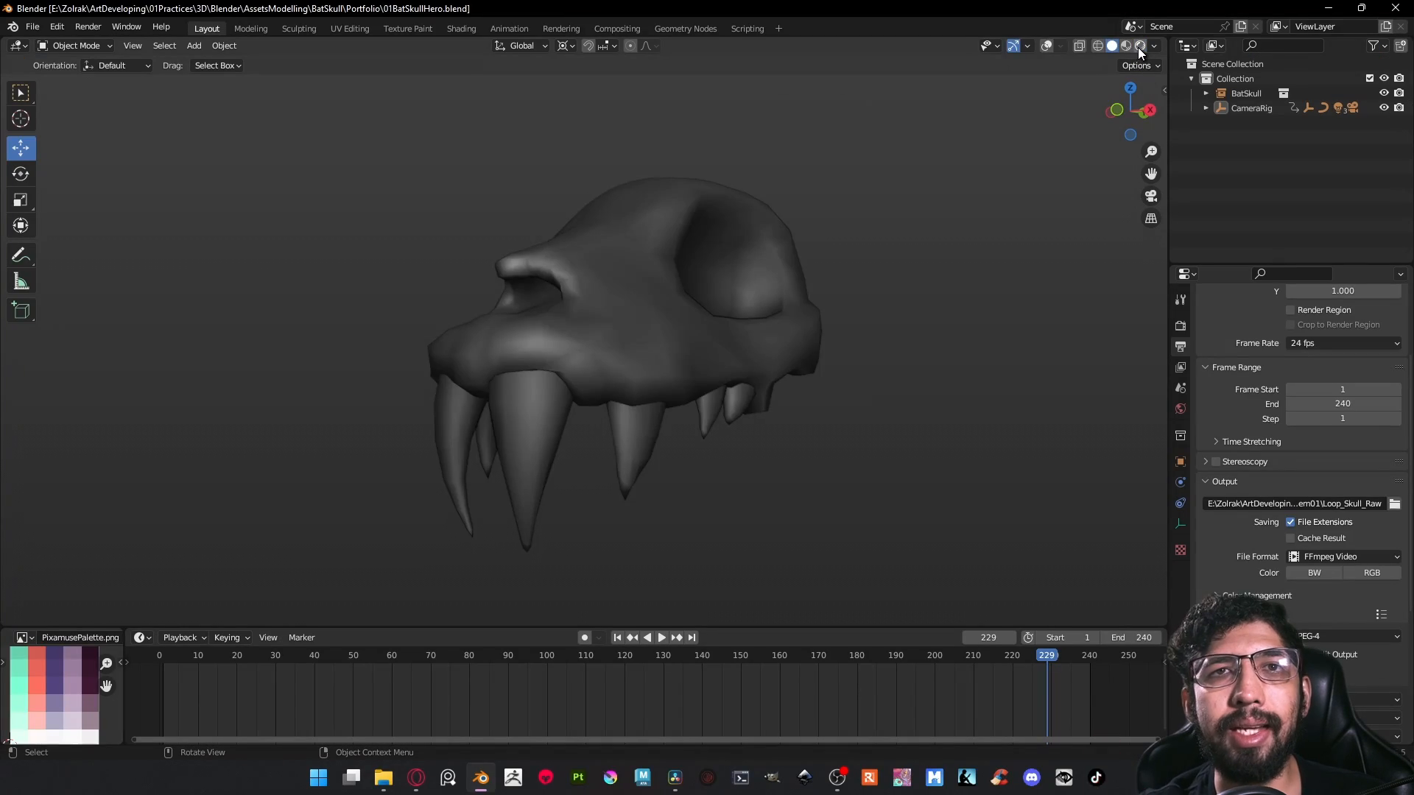
# Step: Show the viewport in Rendered shading and examine the textured skull from both sides and close up near the eye socket
pyautogui.click(1139, 45)
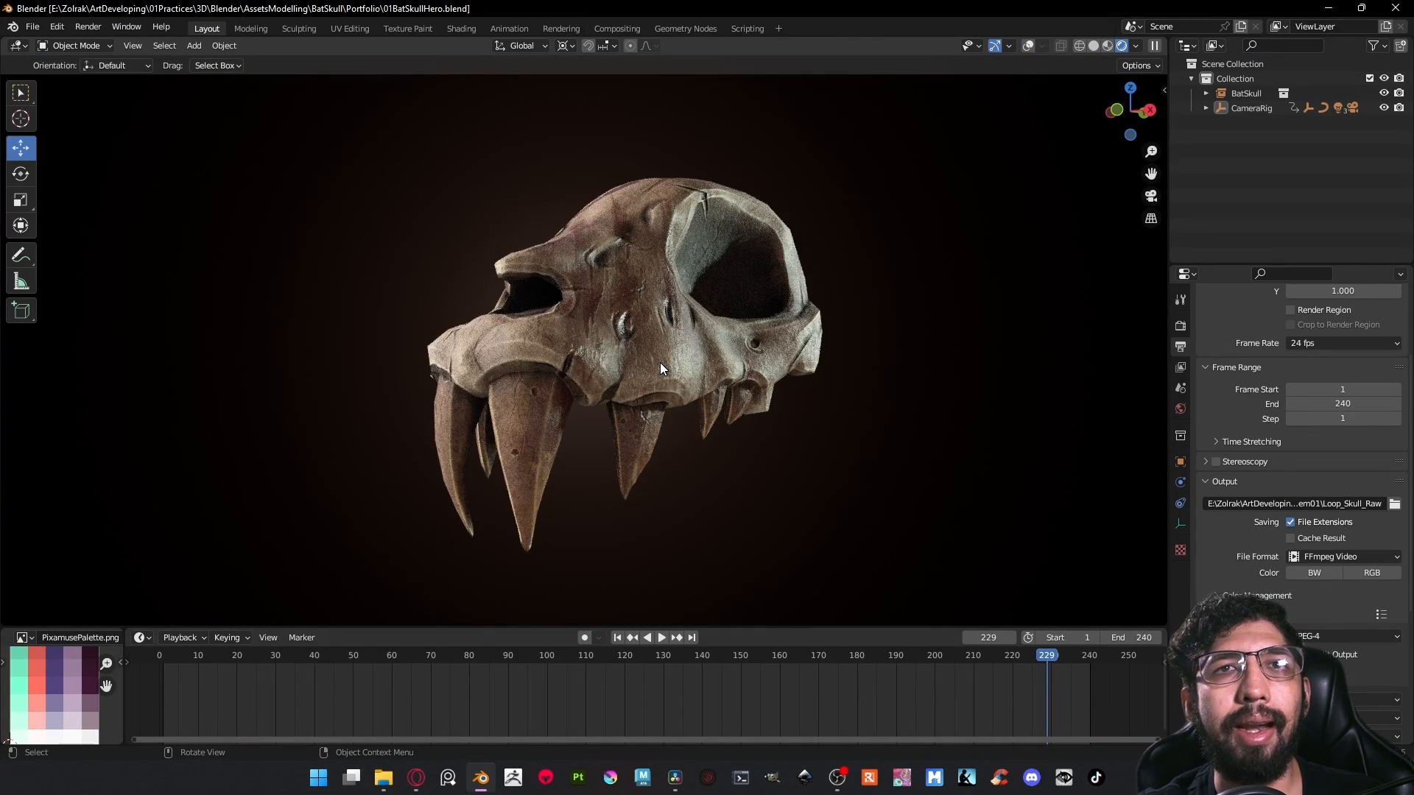
pyautogui.moveTo(660, 363); pyautogui.dragTo(785, 364, button='middle')
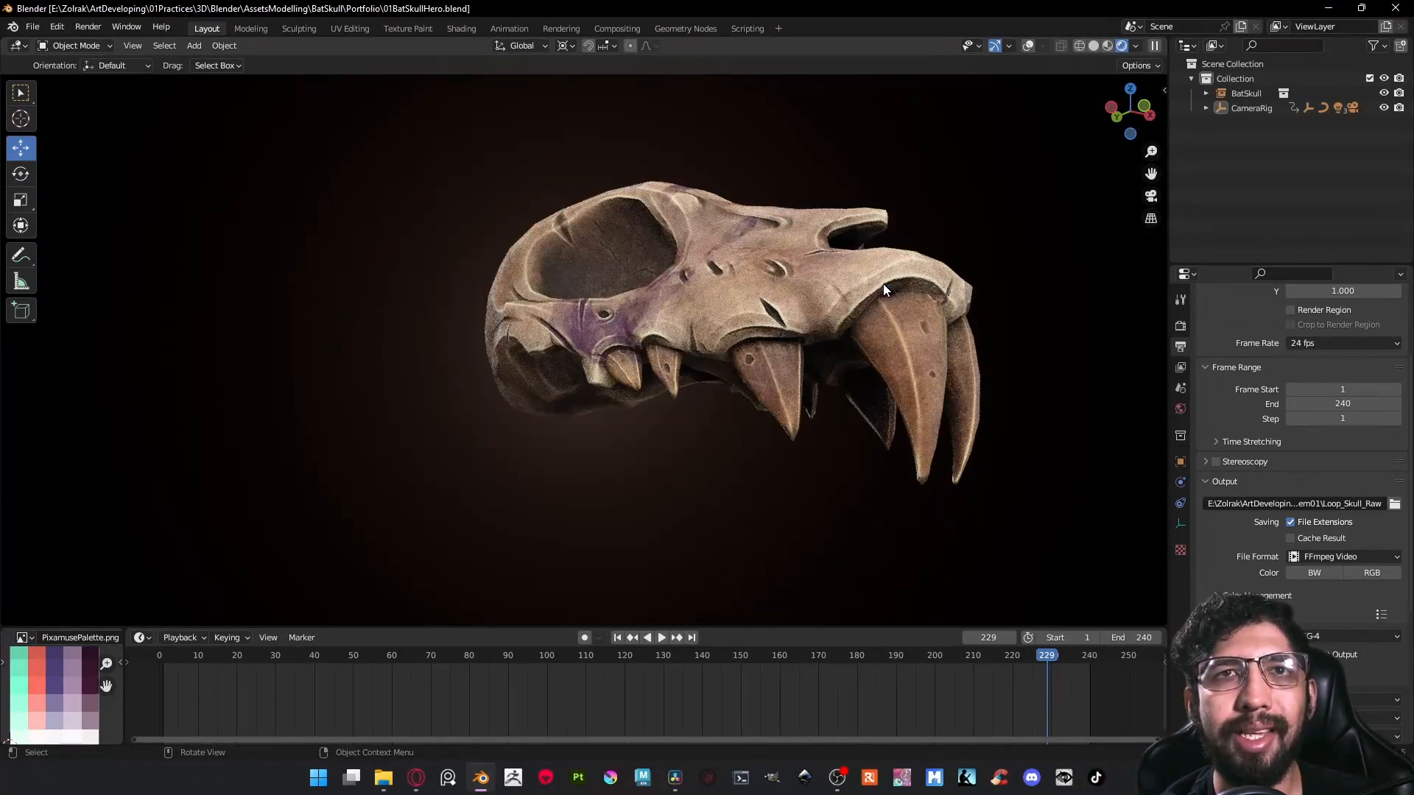
pyautogui.moveTo(885, 286); pyautogui.dragTo(727, 293, button='middle')
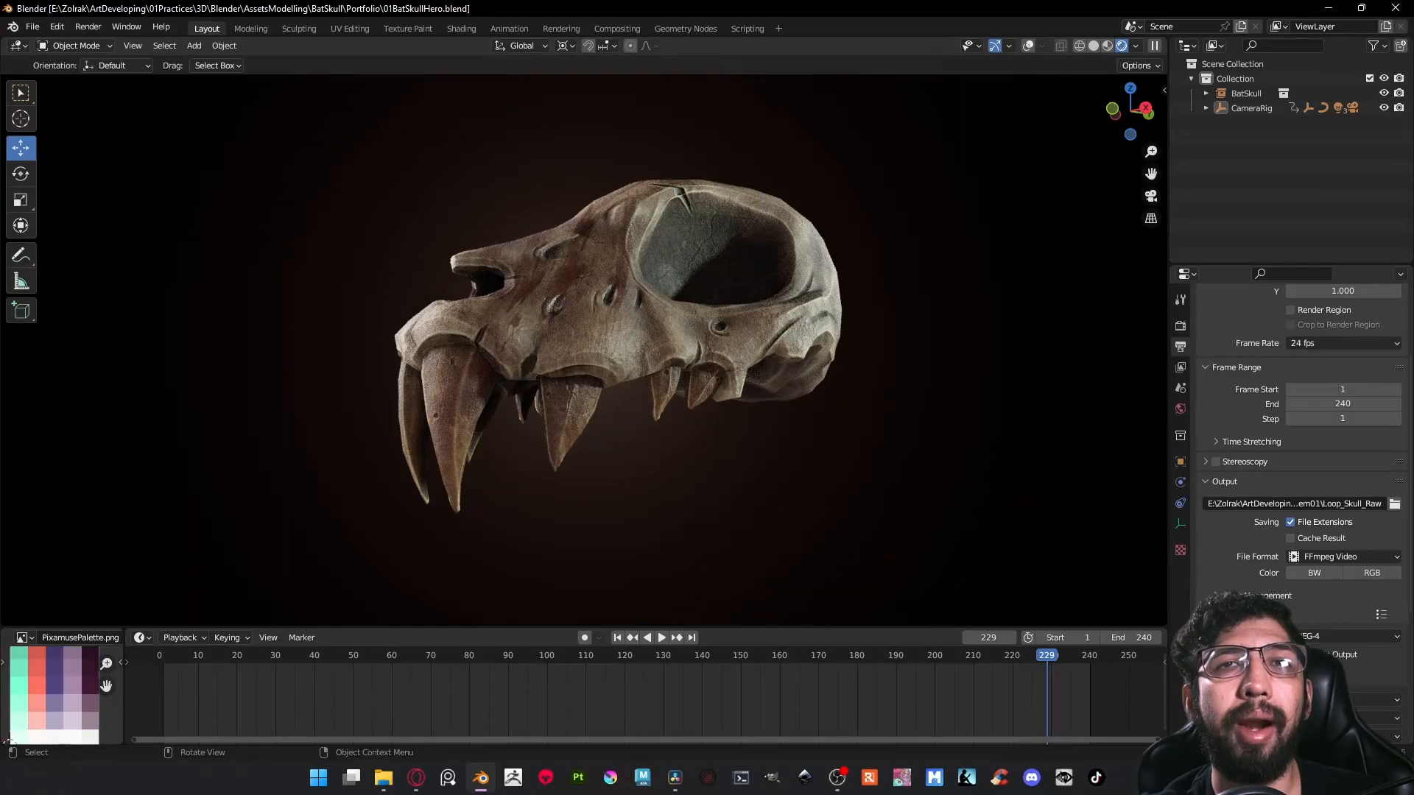
pyautogui.moveTo(613, 319); pyautogui.dragTo(704, 271, button='middle')
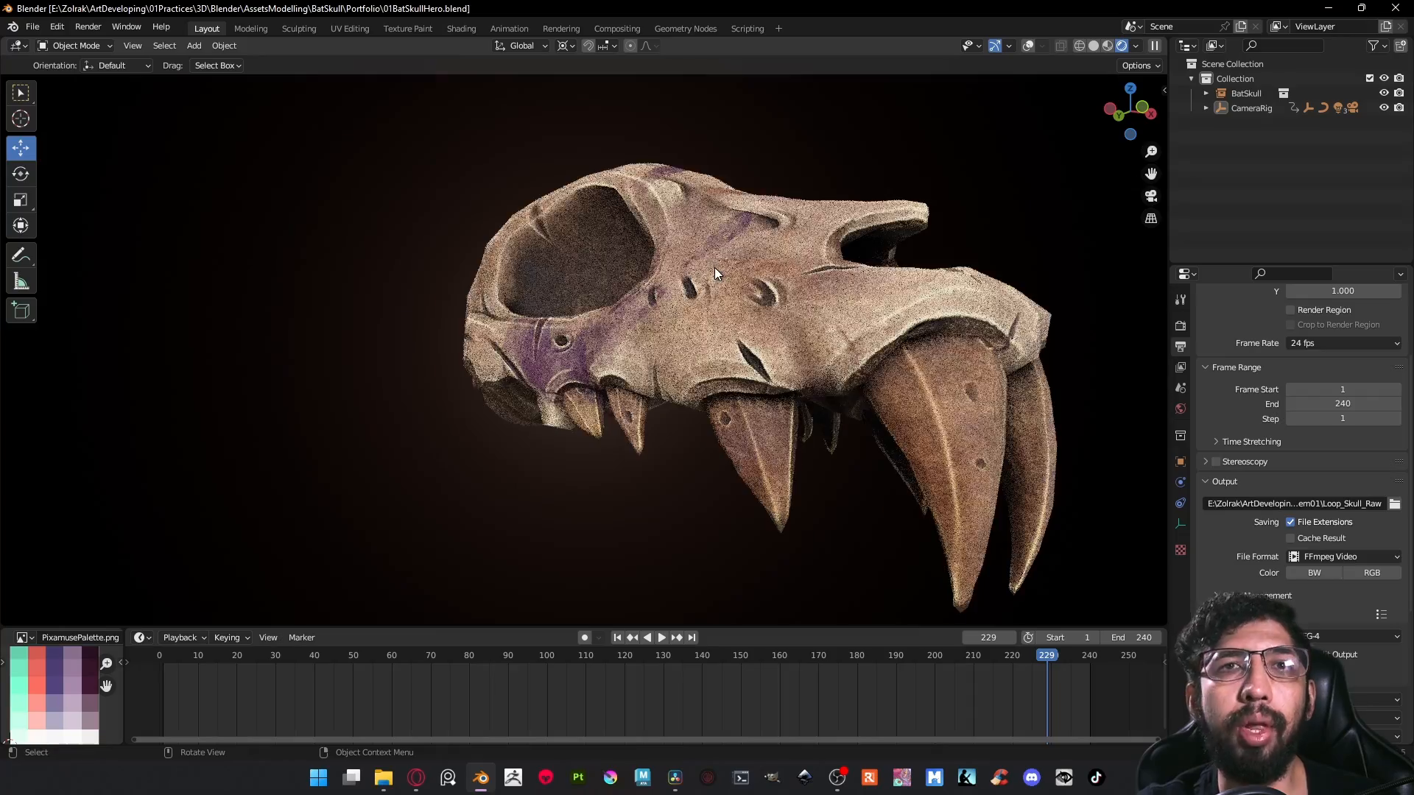
pyautogui.scroll(5, 673, 289)
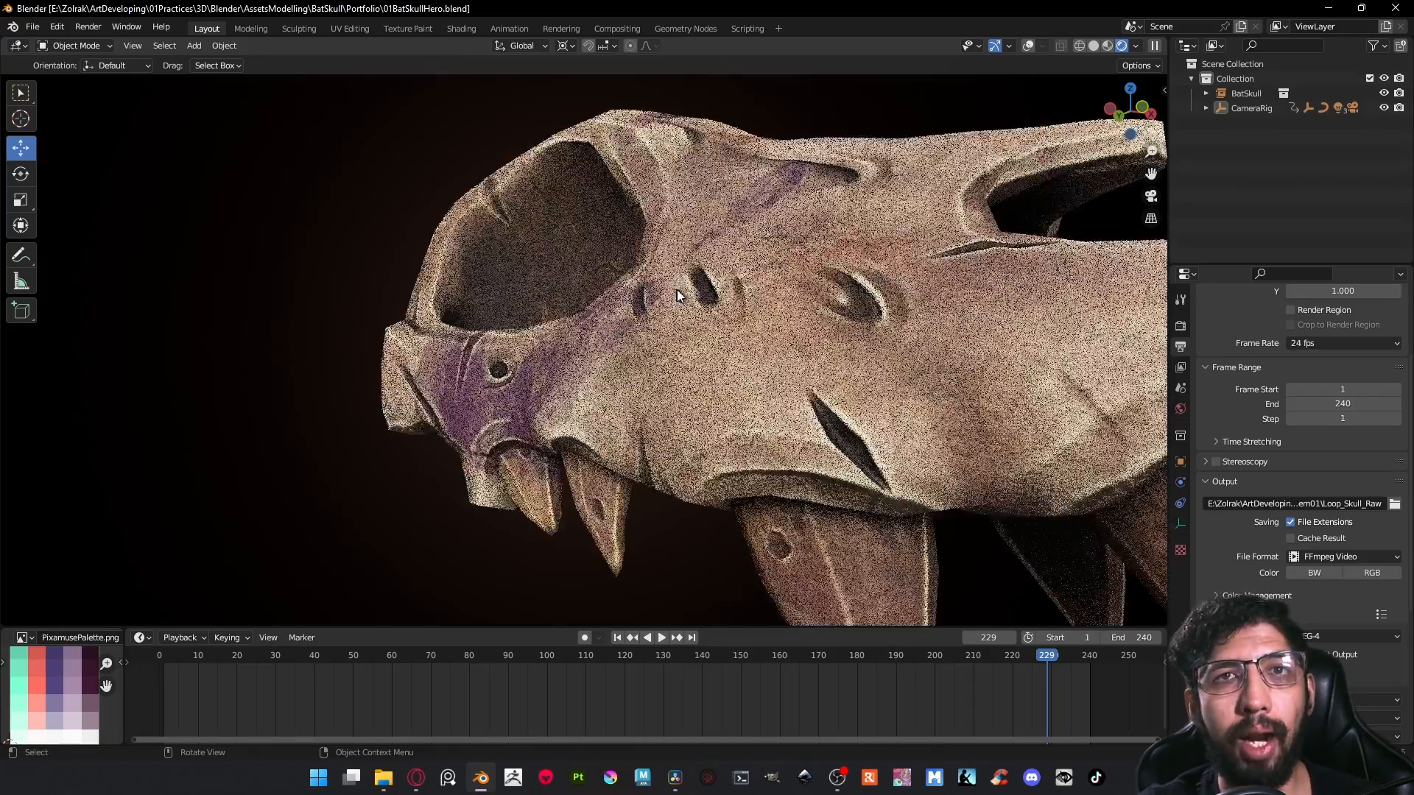
pyautogui.scroll(2, 679, 290)
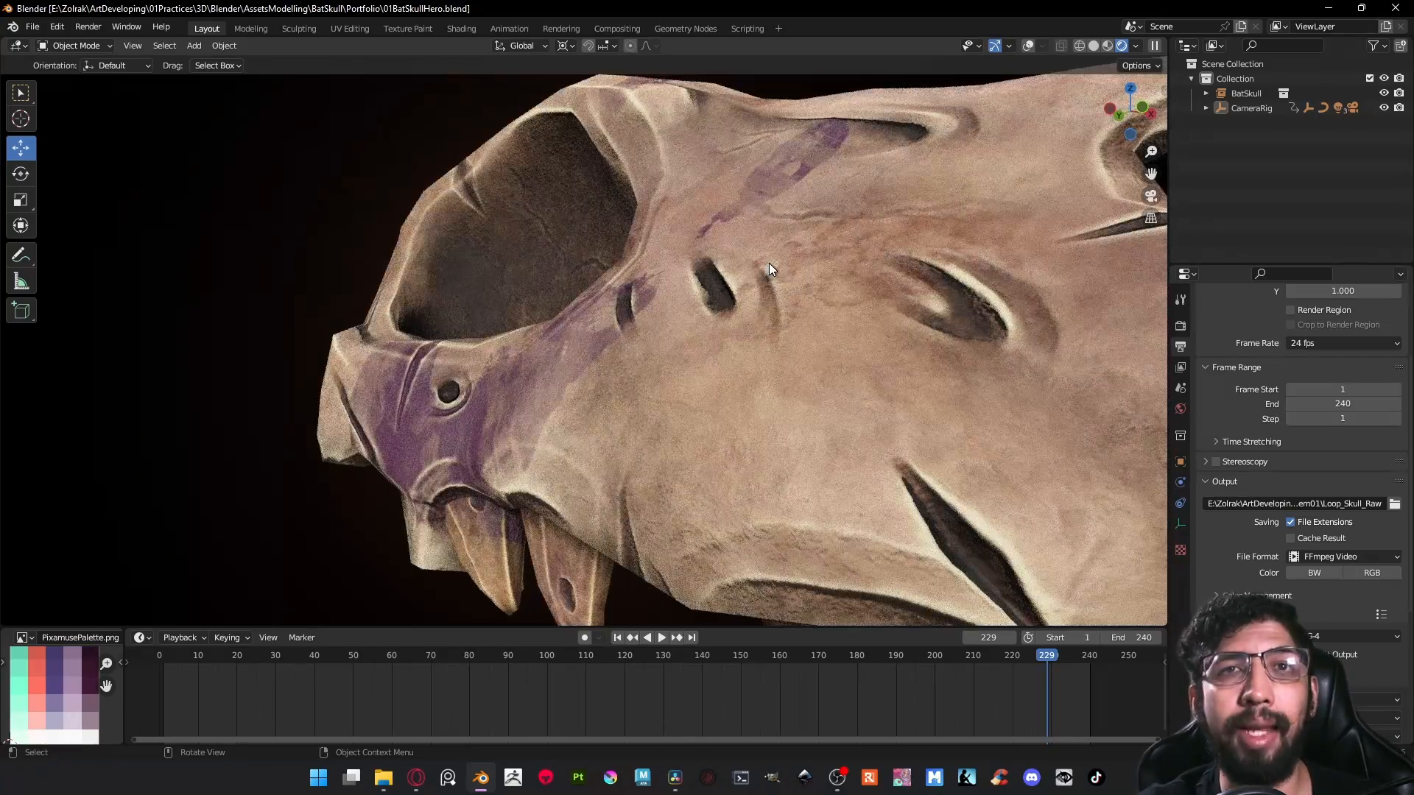
pyautogui.scroll(-6, 769, 263)
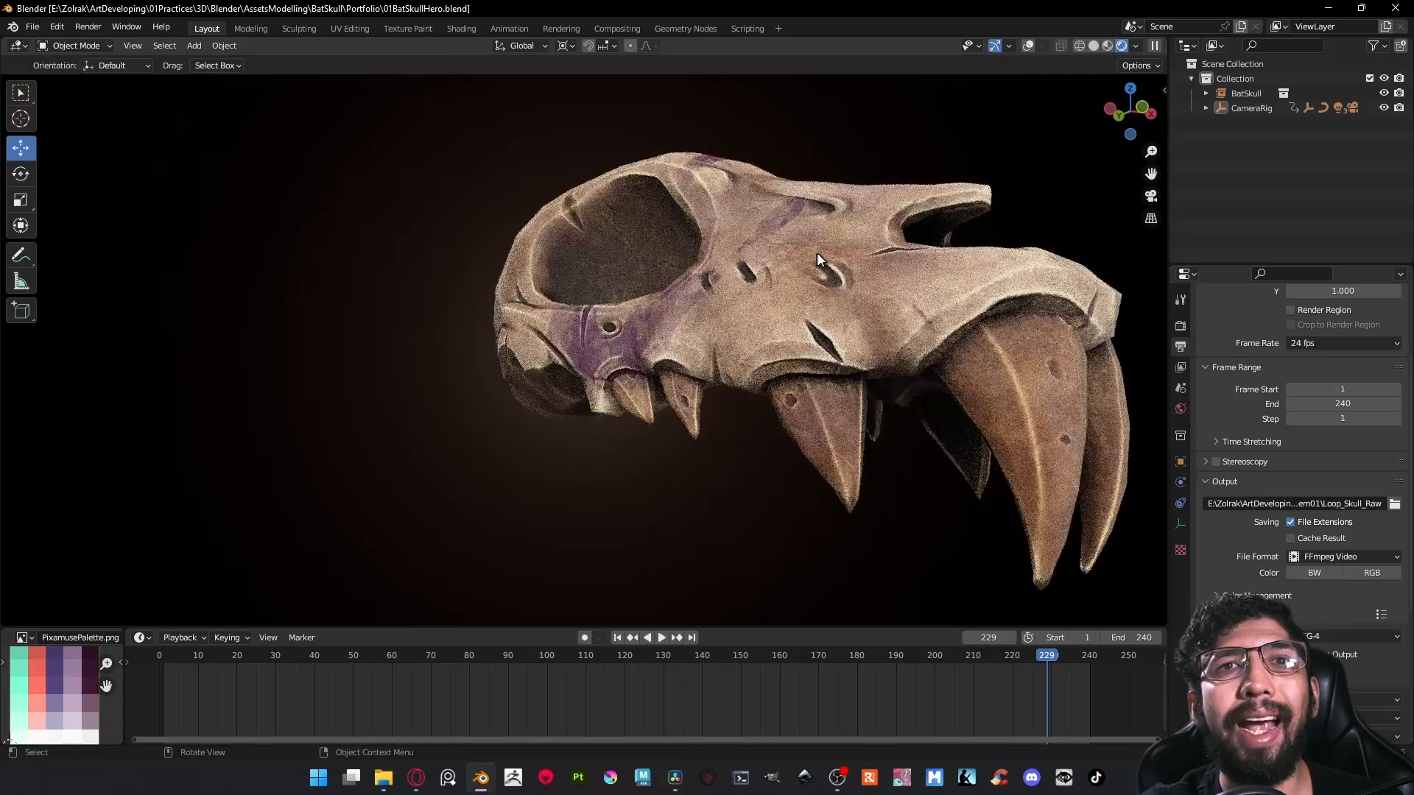
pyautogui.moveTo(818, 253)
pyautogui.mouseDown(button='middle')
pyautogui.moveTo(801, 259)
pyautogui.moveTo(891, 253)
pyautogui.moveTo(803, 245)
pyautogui.mouseUp(button='middle')
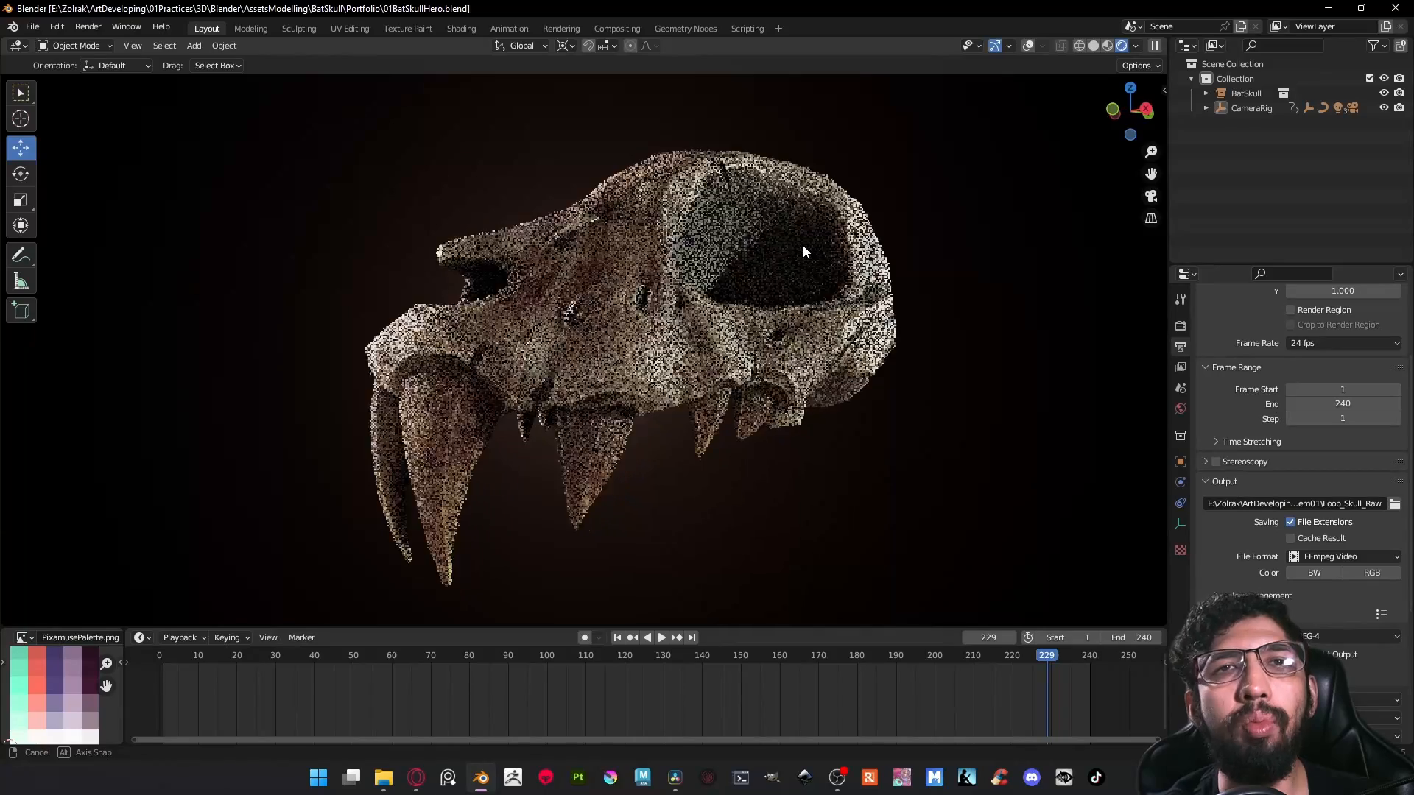
pyautogui.scroll(-1, 806, 292)
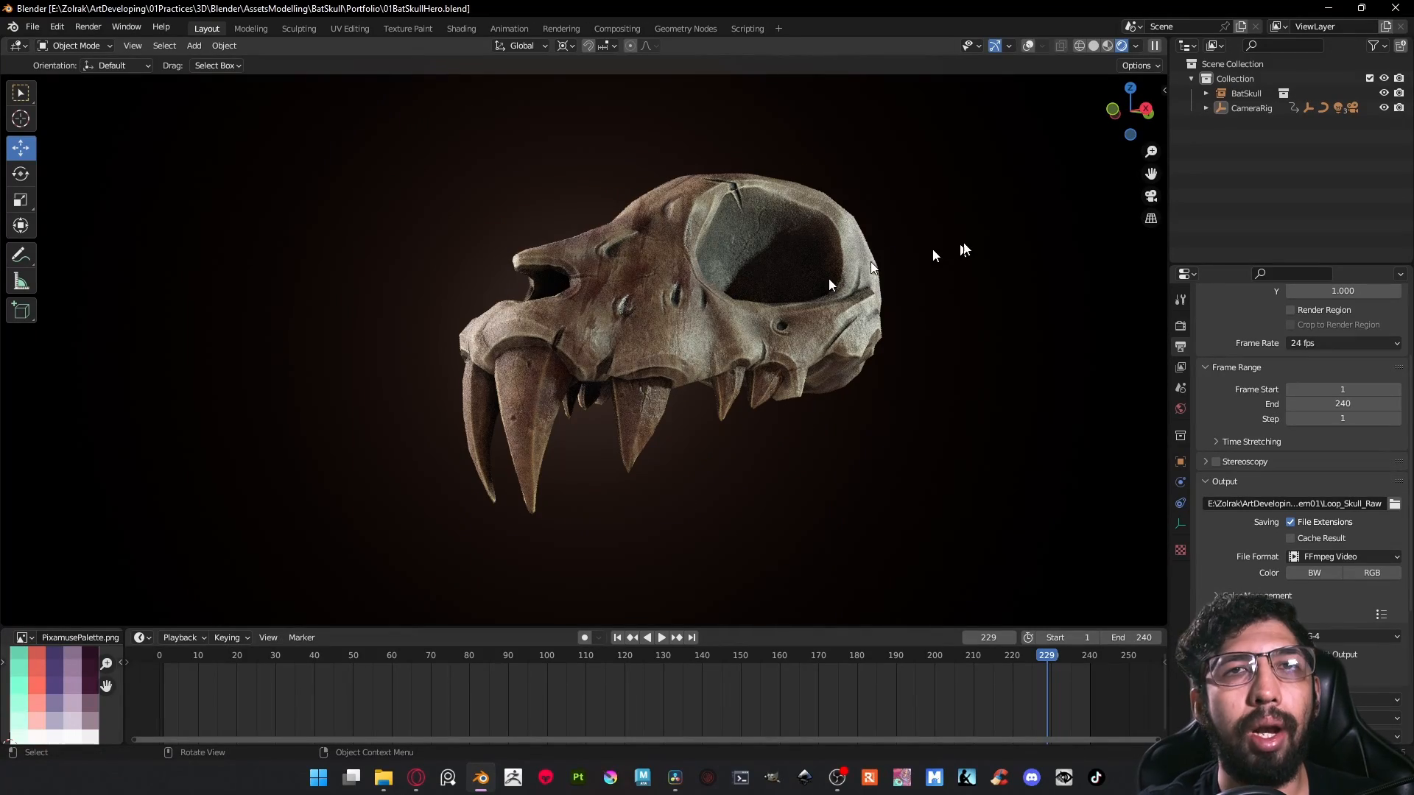
# Step: Set the render engine to Eevee and show the viewport in Rendered shading
pyautogui.click(1256, 108)
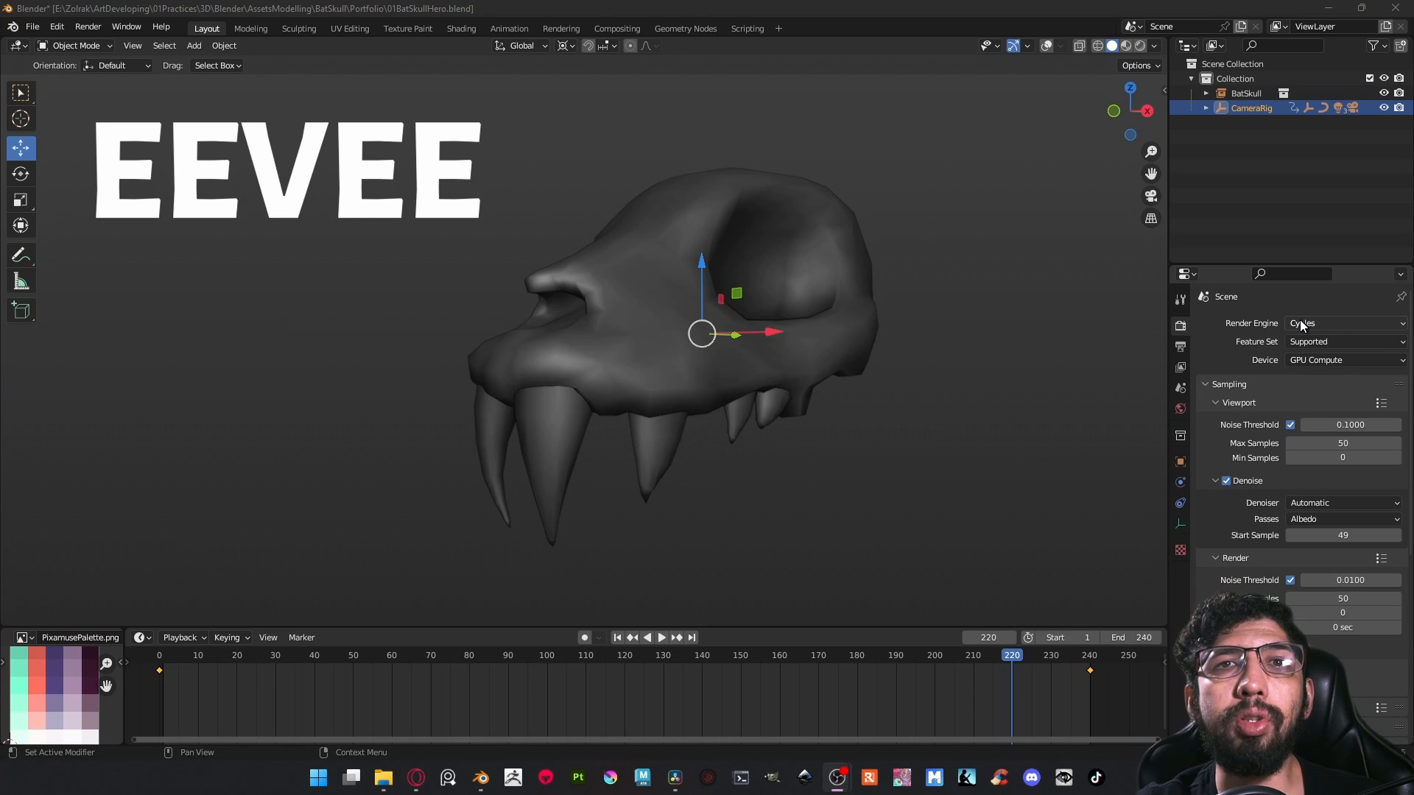
pyautogui.click(1300, 325)
pyautogui.click(1301, 341)
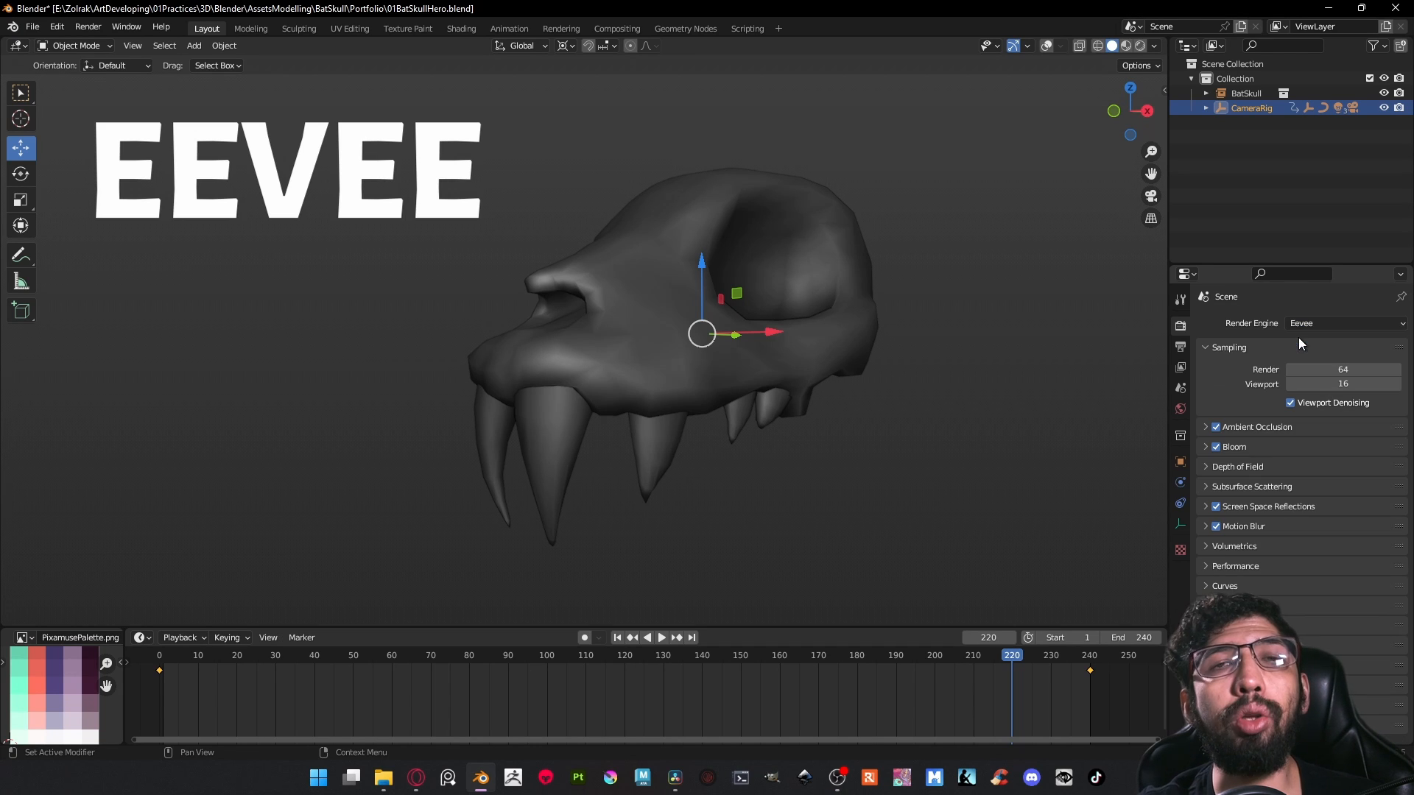
pyautogui.click(1140, 46)
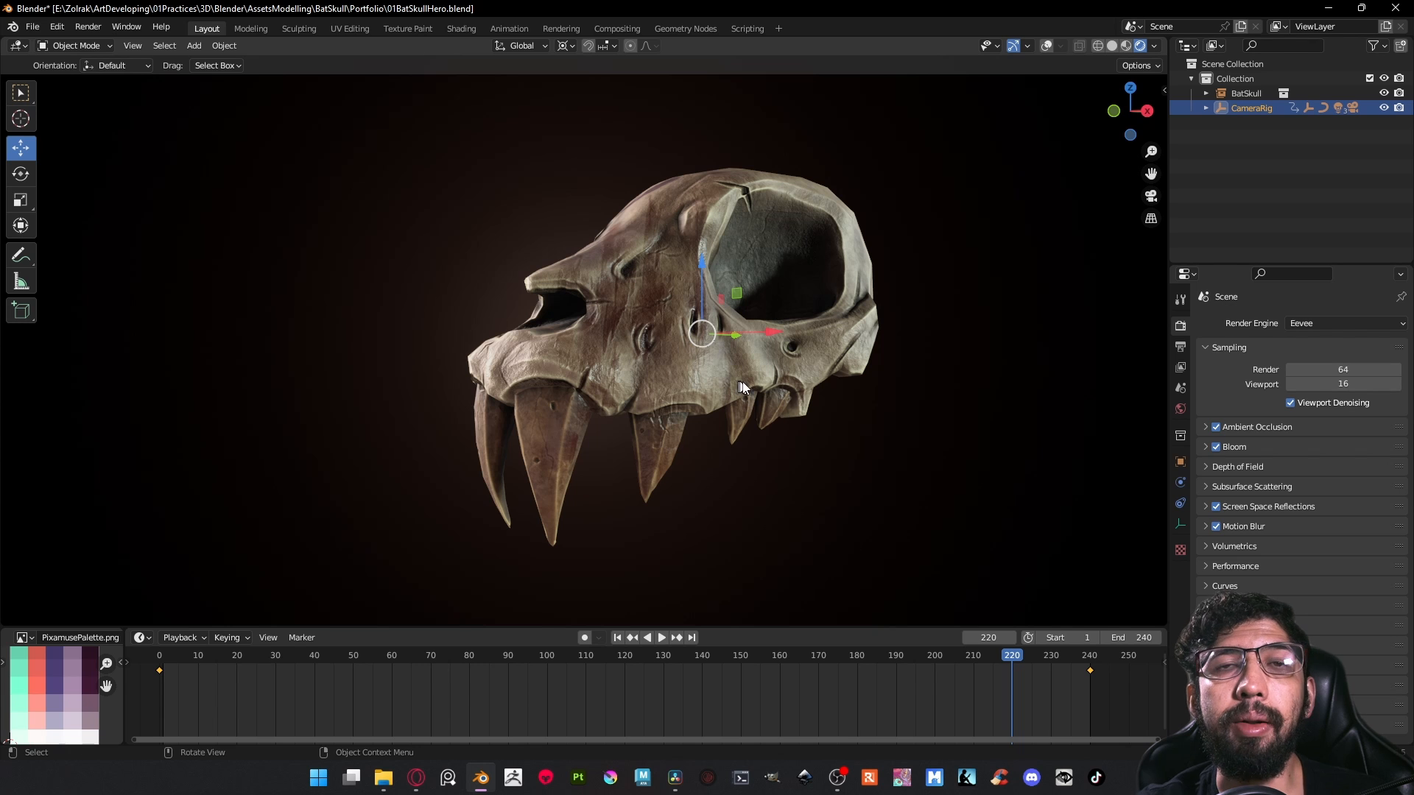
# Step: Deselect the camera rig and inspect the Eevee-rendered skull from the front, side and back
pyautogui.click(841, 474)
pyautogui.moveTo(842, 474); pyautogui.dragTo(726, 405, button='middle')
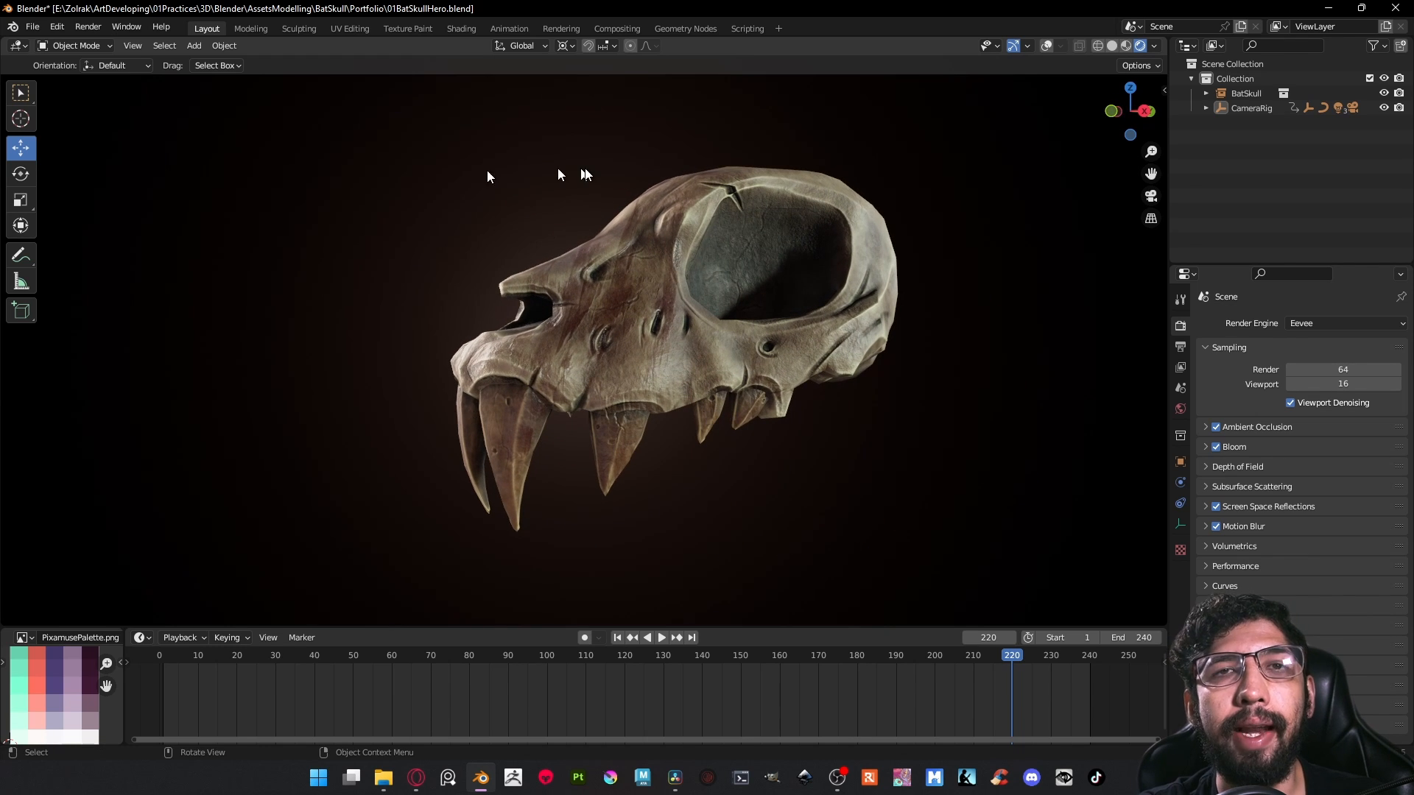
pyautogui.moveTo(501, 272); pyautogui.dragTo(821, 336, button='middle')
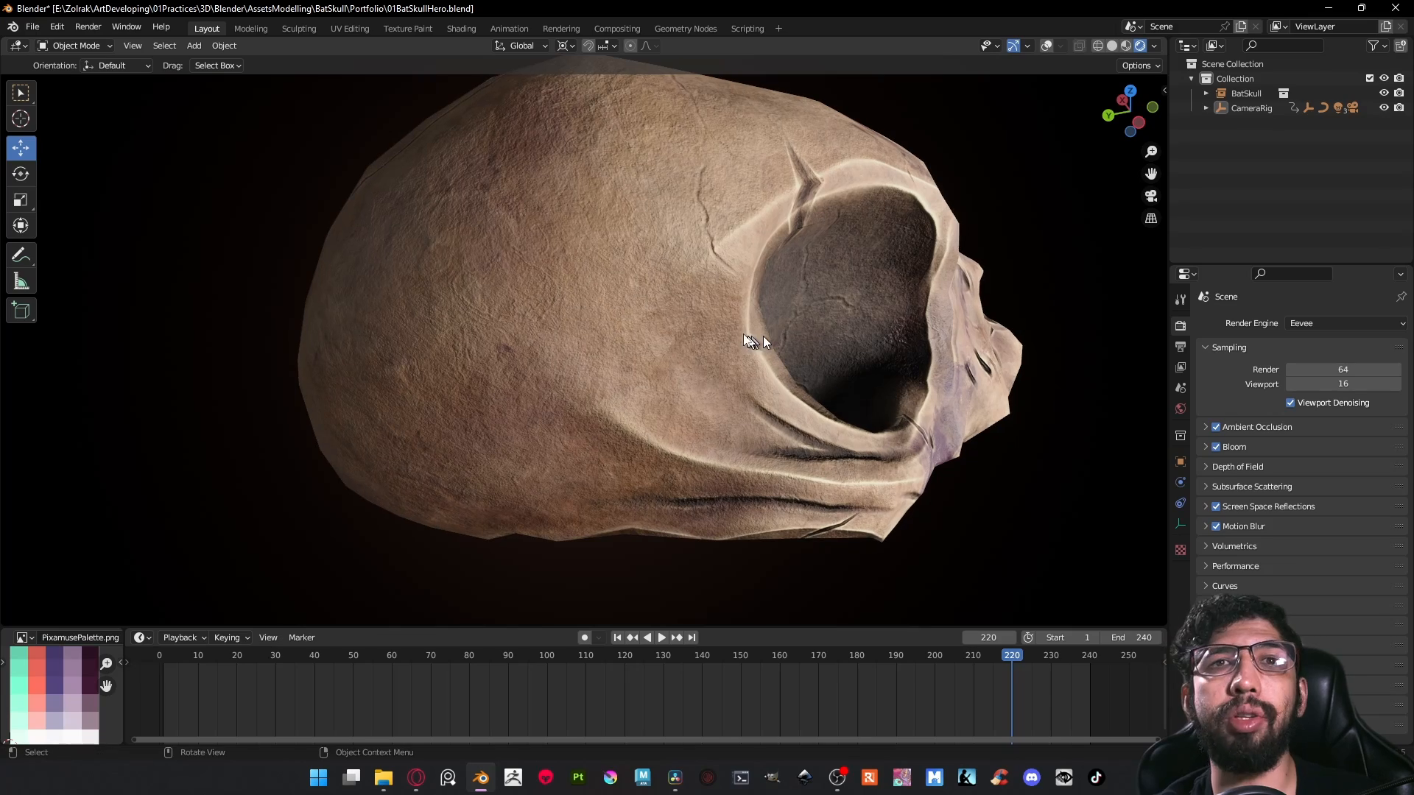
pyautogui.moveTo(649, 342); pyautogui.dragTo(607, 333, button='middle')
pyautogui.scroll(-2, 610, 334)
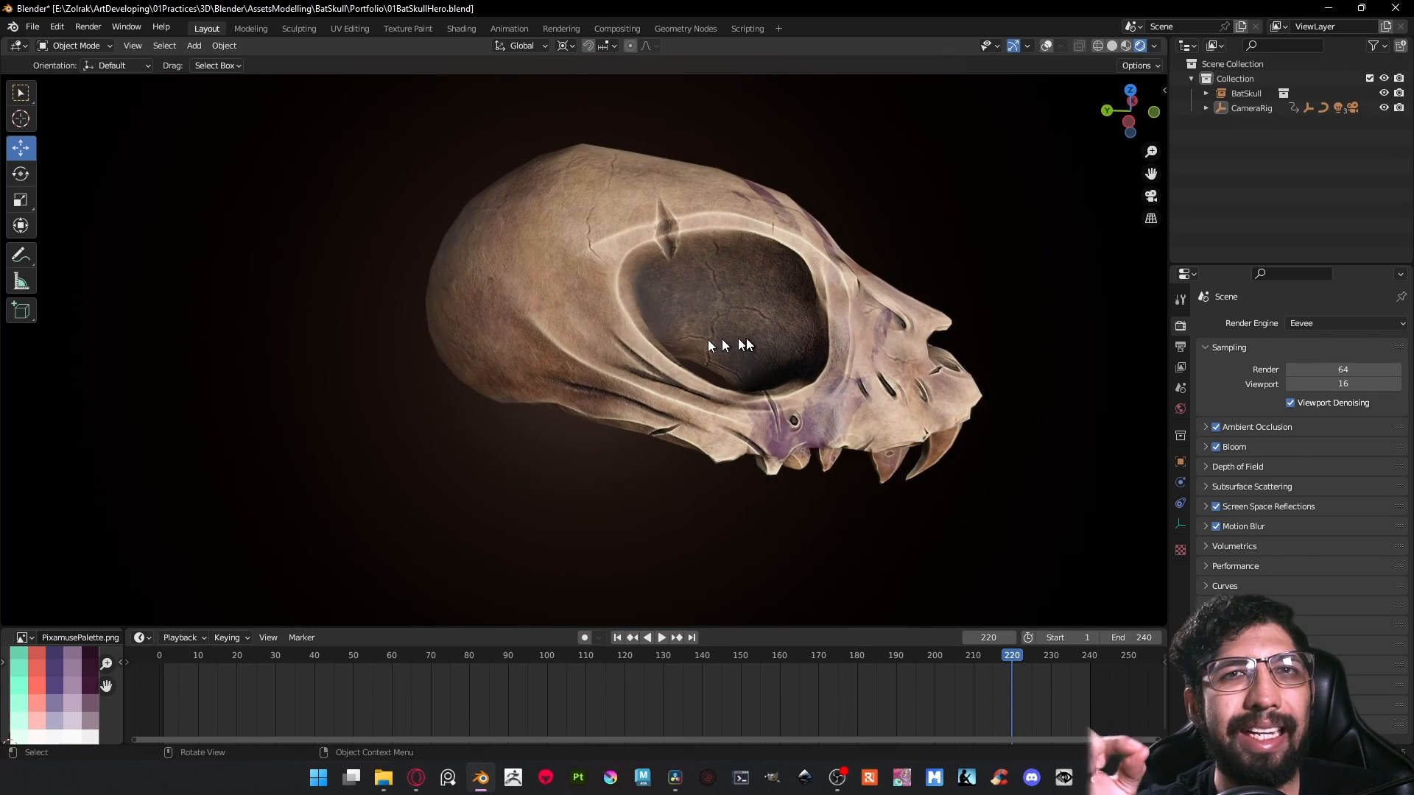
pyautogui.moveTo(745, 345); pyautogui.dragTo(515, 306, button='middle')
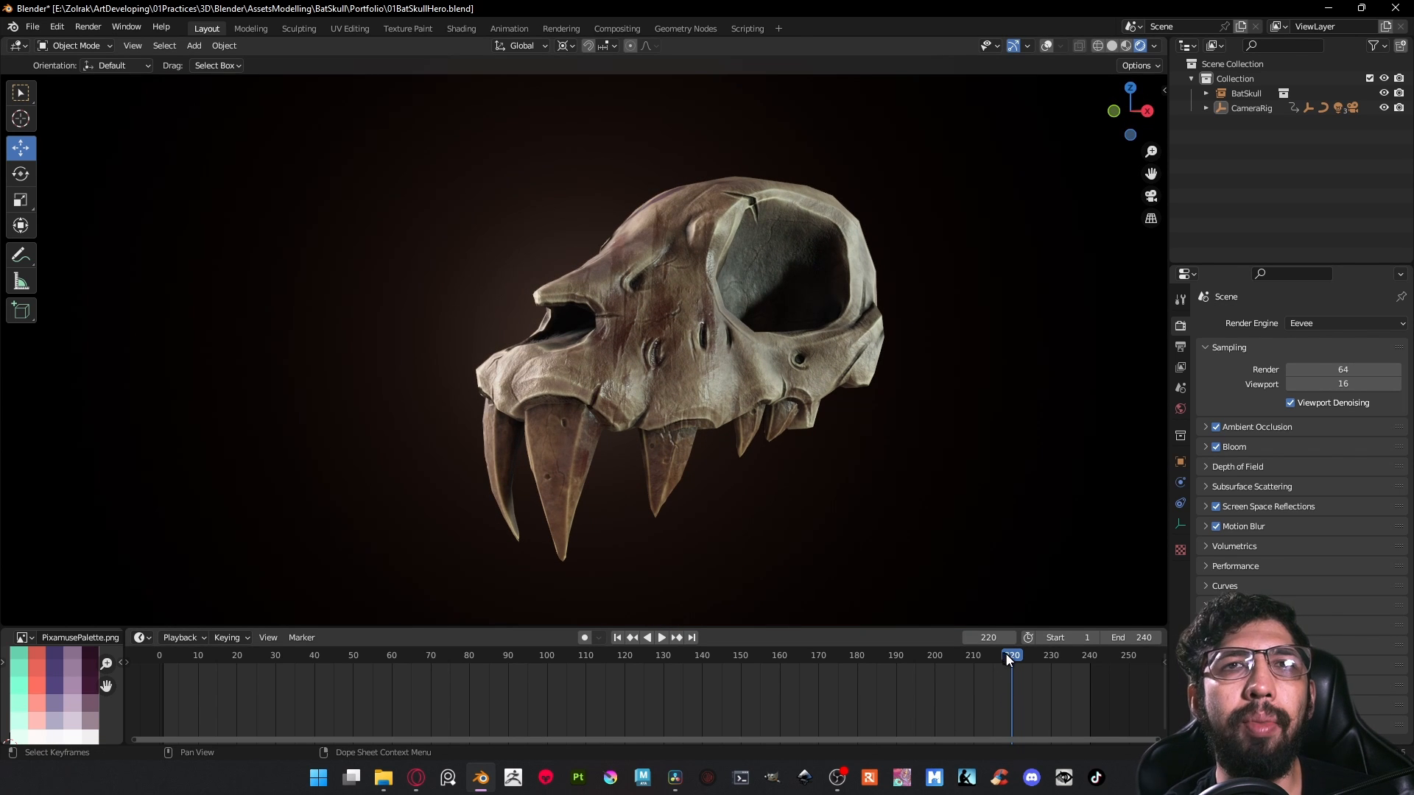
# Step: Scrub back through the animation, play it, and move the playhead to frame 129
pyautogui.moveTo(997, 655); pyautogui.dragTo(281, 653)
pyautogui.press('space')
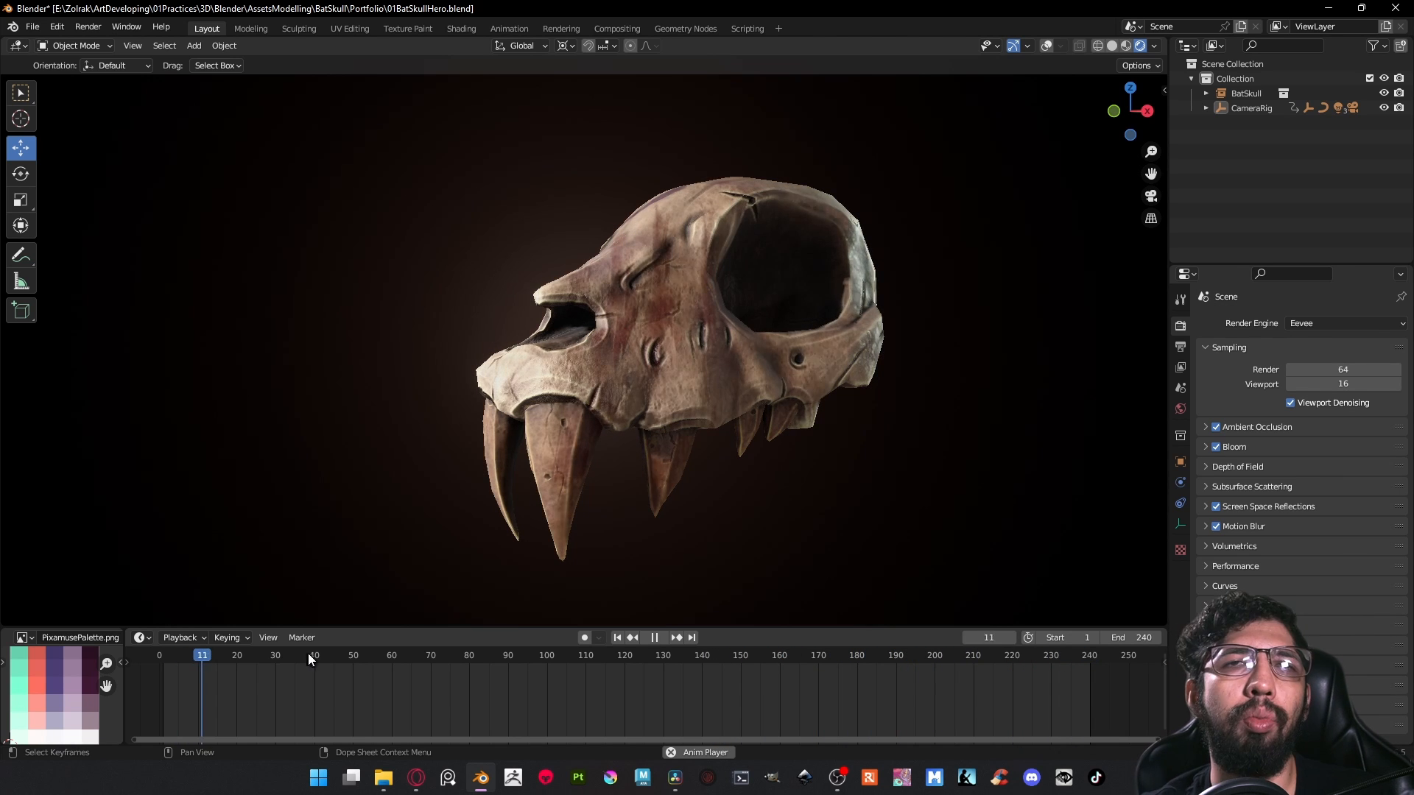
pyautogui.moveTo(305, 652); pyautogui.dragTo(659, 674)
# Step: Set the render engine to Workbench and view the skull in it
pyautogui.click(1303, 324)
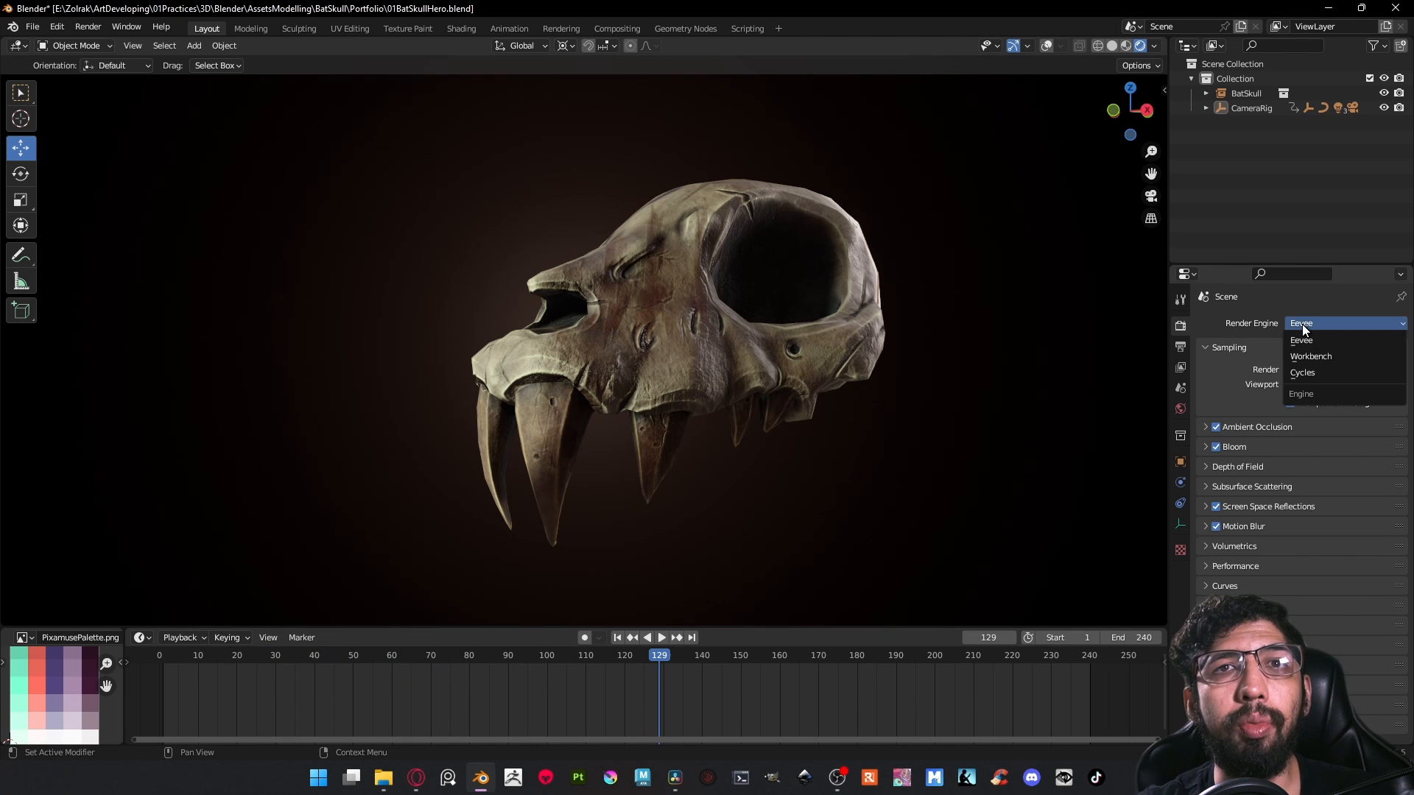
pyautogui.click(1306, 358)
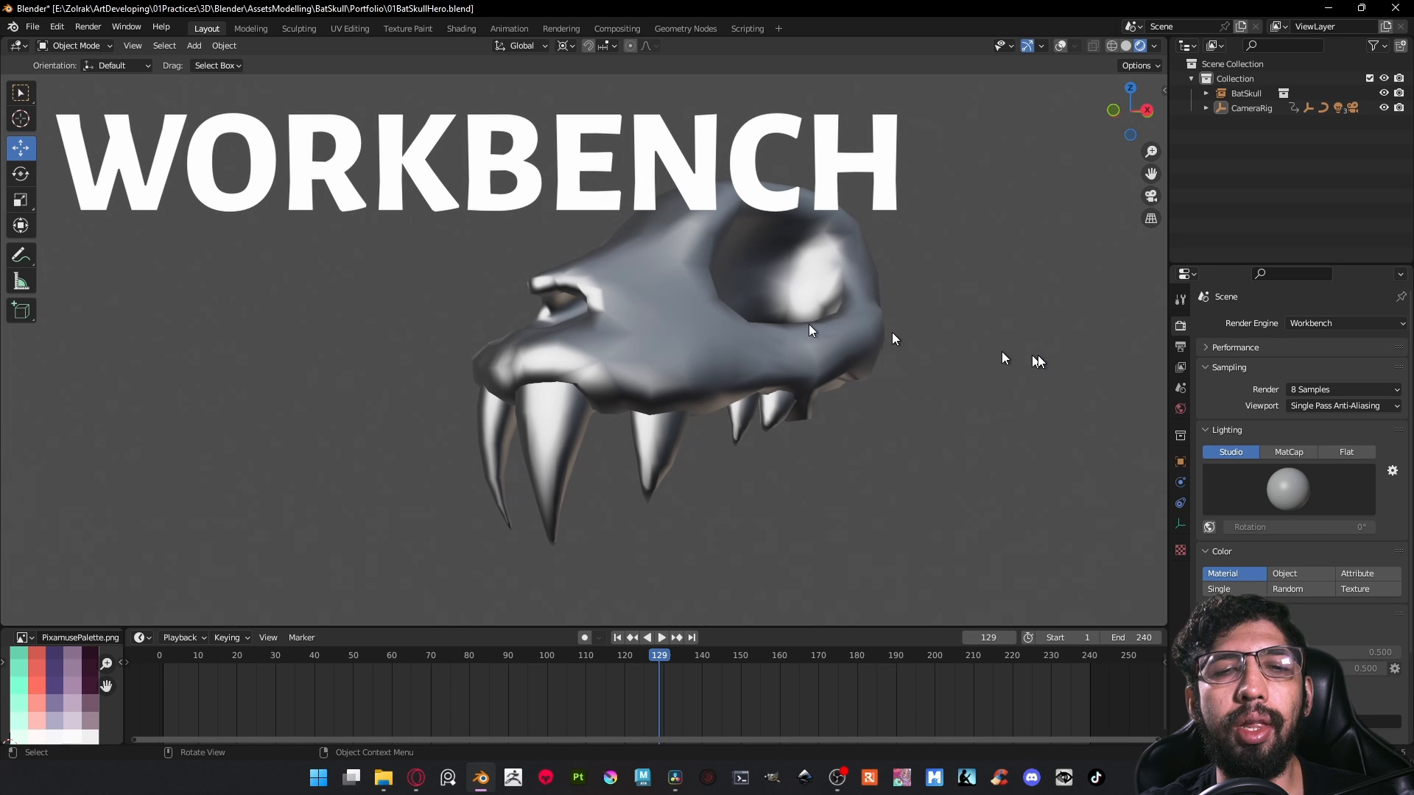
pyautogui.click(1300, 324)
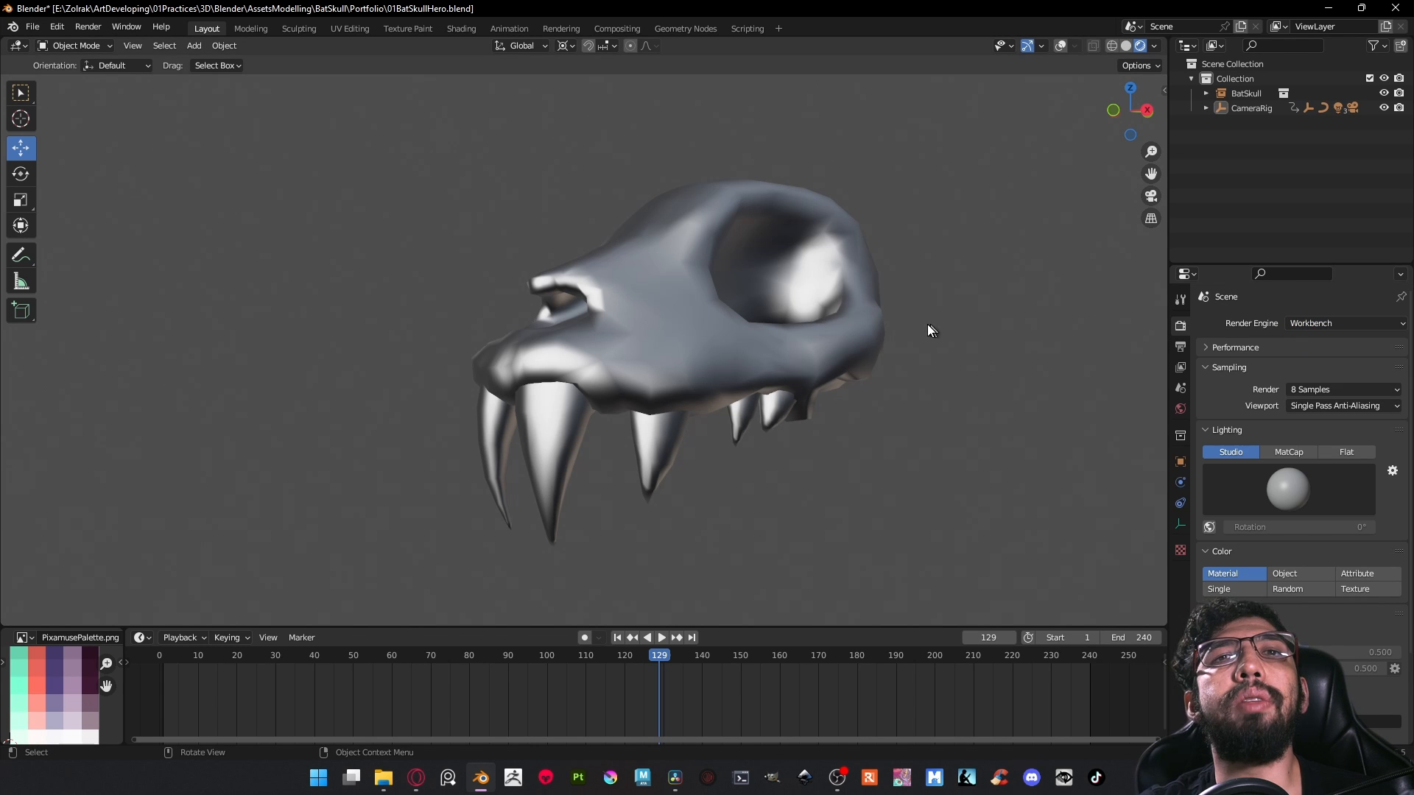
pyautogui.moveTo(887, 339); pyautogui.dragTo(803, 350, button='middle')
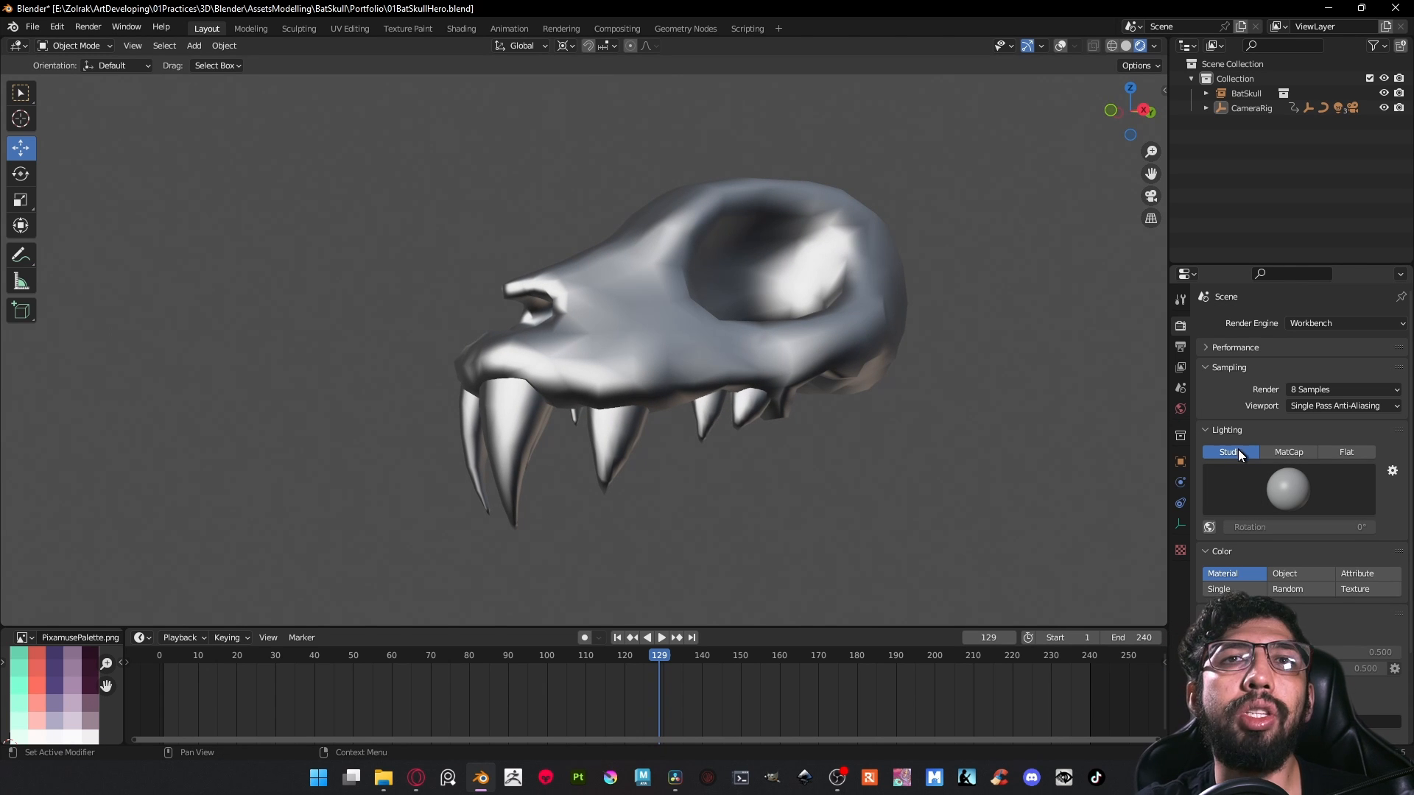
# Step: Try the second and third studio lights on the skull and return to the first one
pyautogui.click(1286, 479)
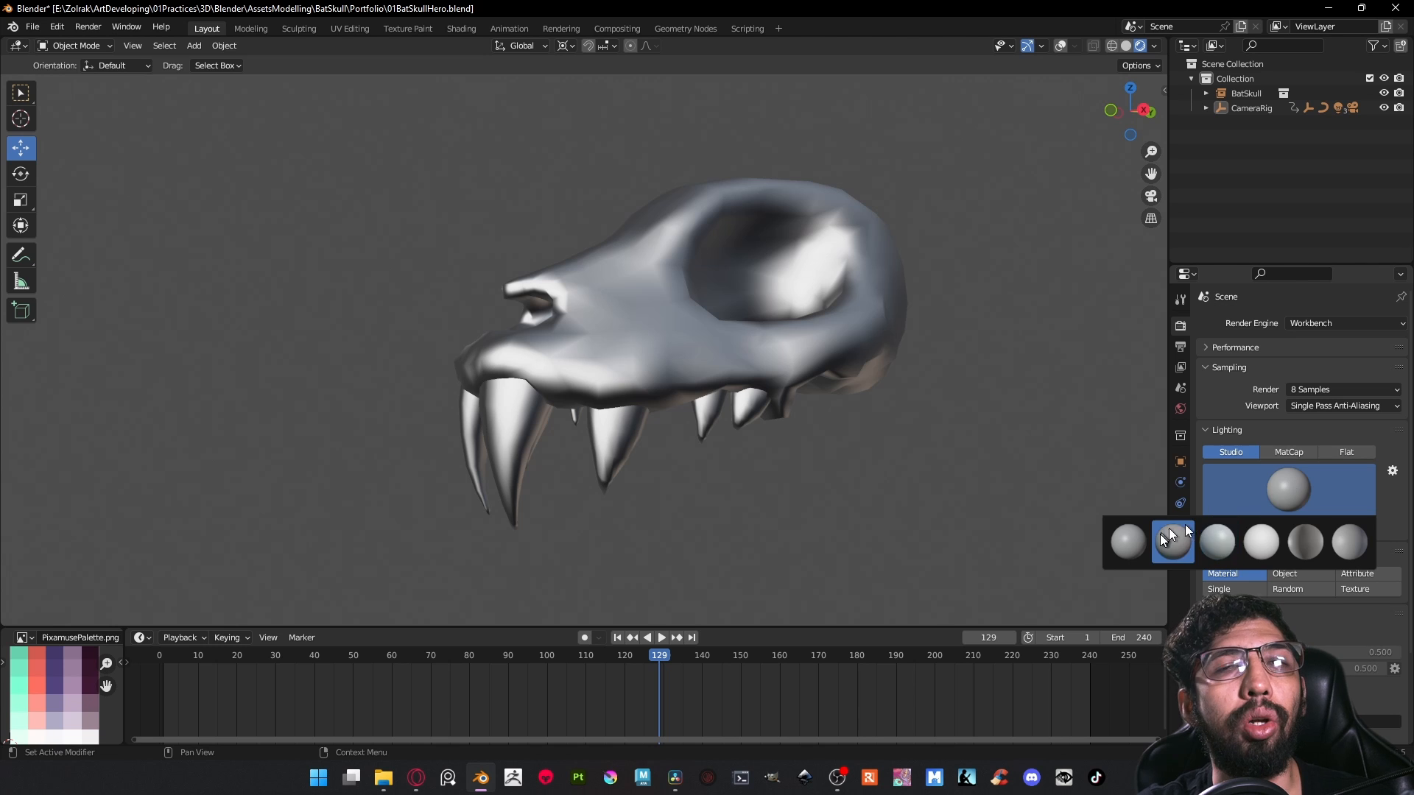
pyautogui.click(1167, 531)
pyautogui.click(1268, 503)
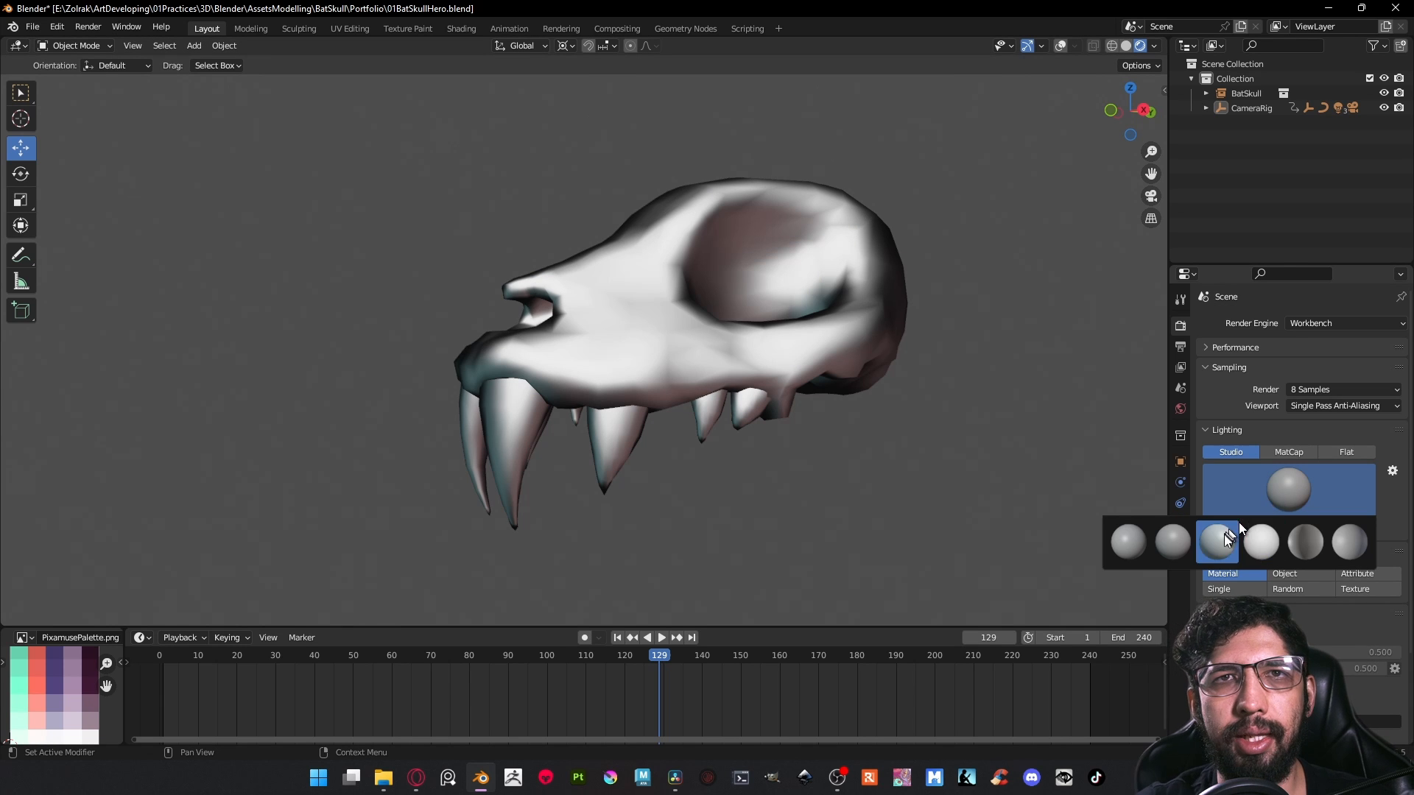
pyautogui.click(1222, 540)
pyautogui.click(1280, 499)
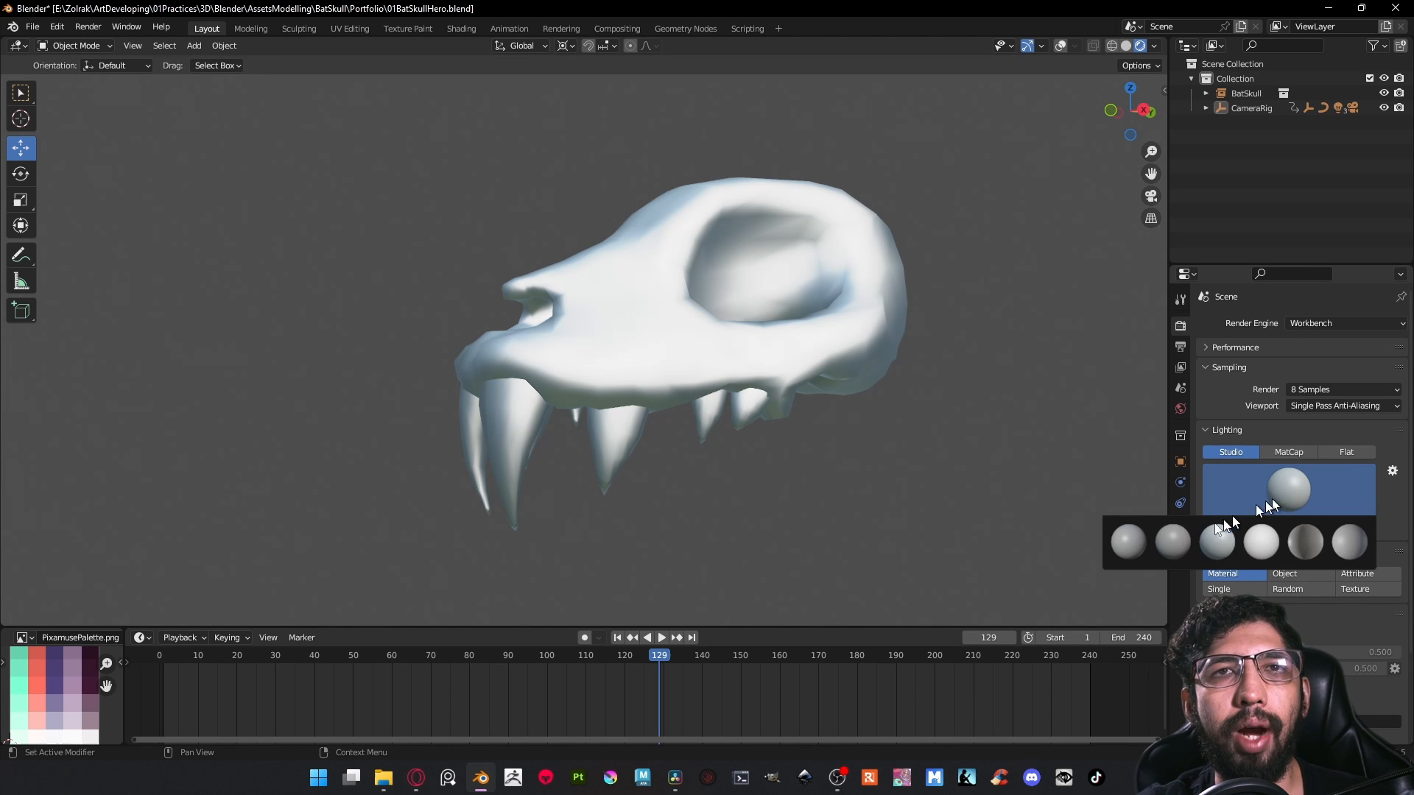
pyautogui.click(1146, 541)
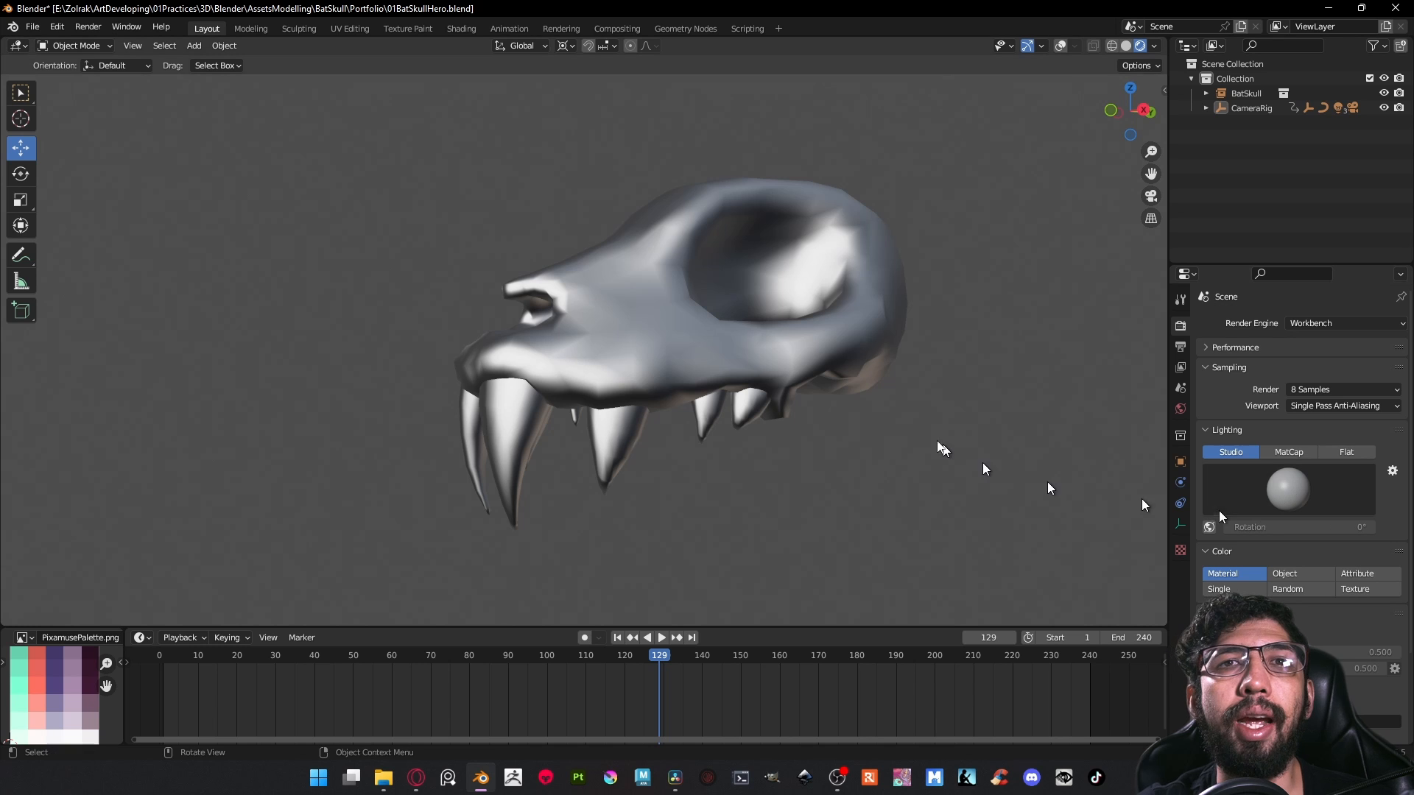
# Step: Set the Workbench cavity type to Both and the screen-space valley to 1
pyautogui.moveTo(925, 436); pyautogui.dragTo(930, 461, button='middle')
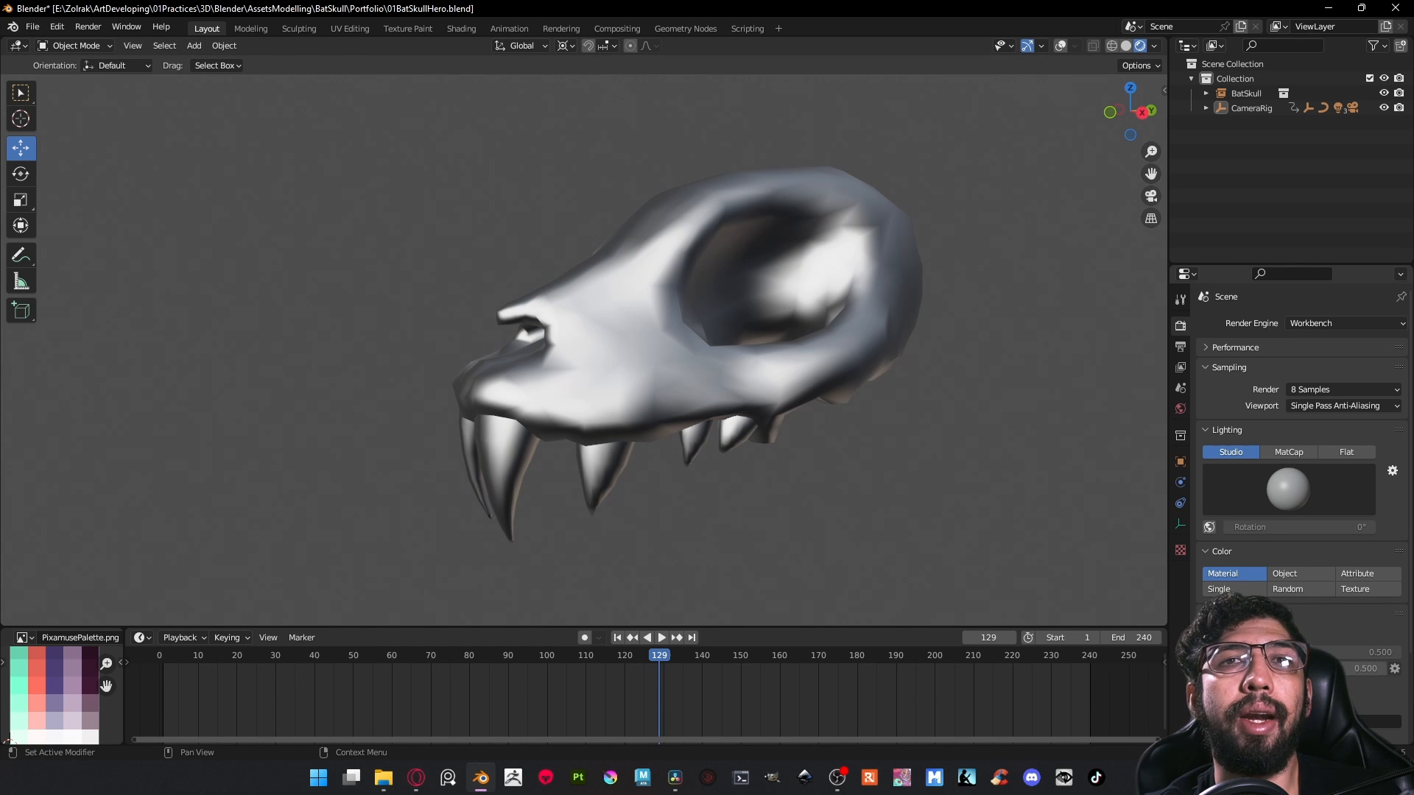
pyautogui.scroll(-4, 1300, 442)
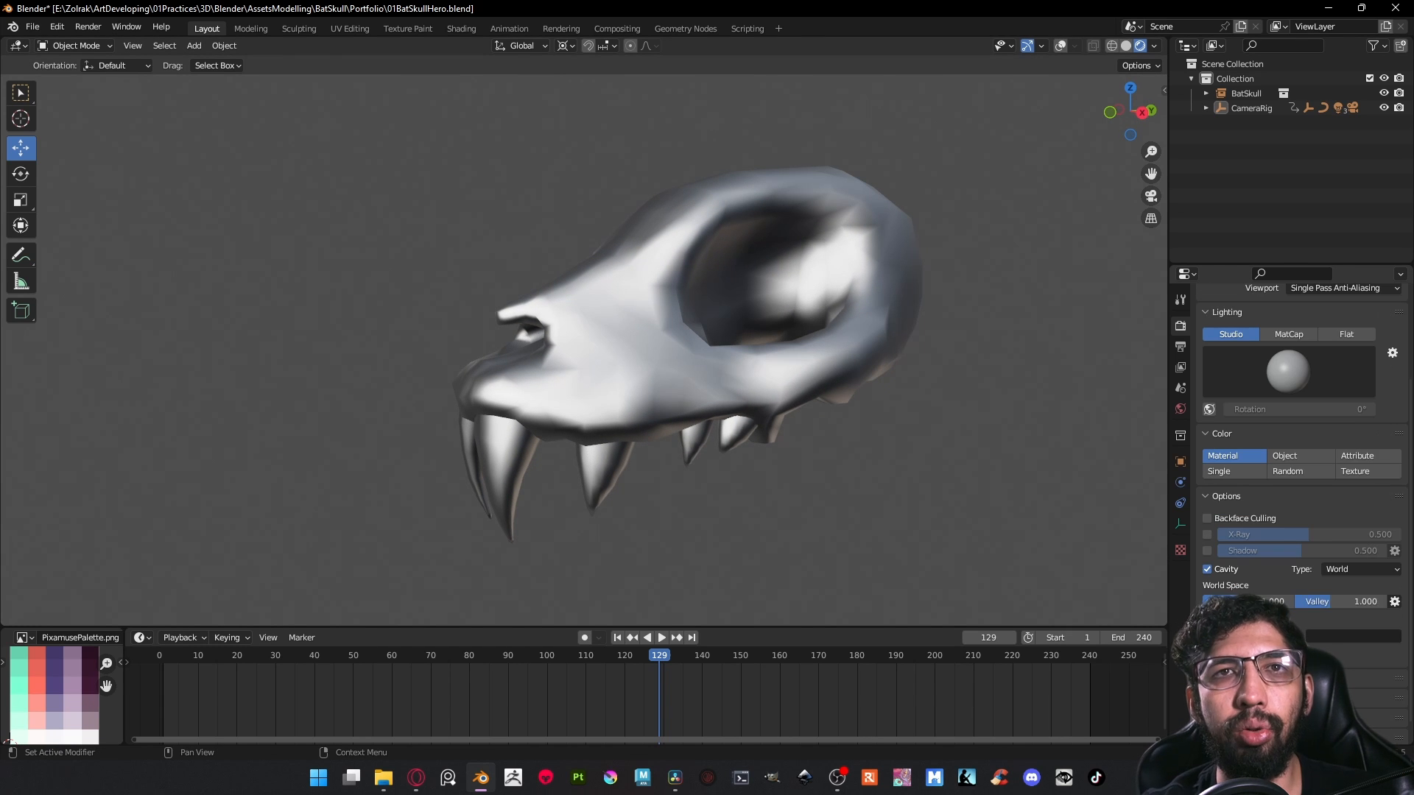
pyautogui.click(1338, 571)
pyautogui.click(1333, 616)
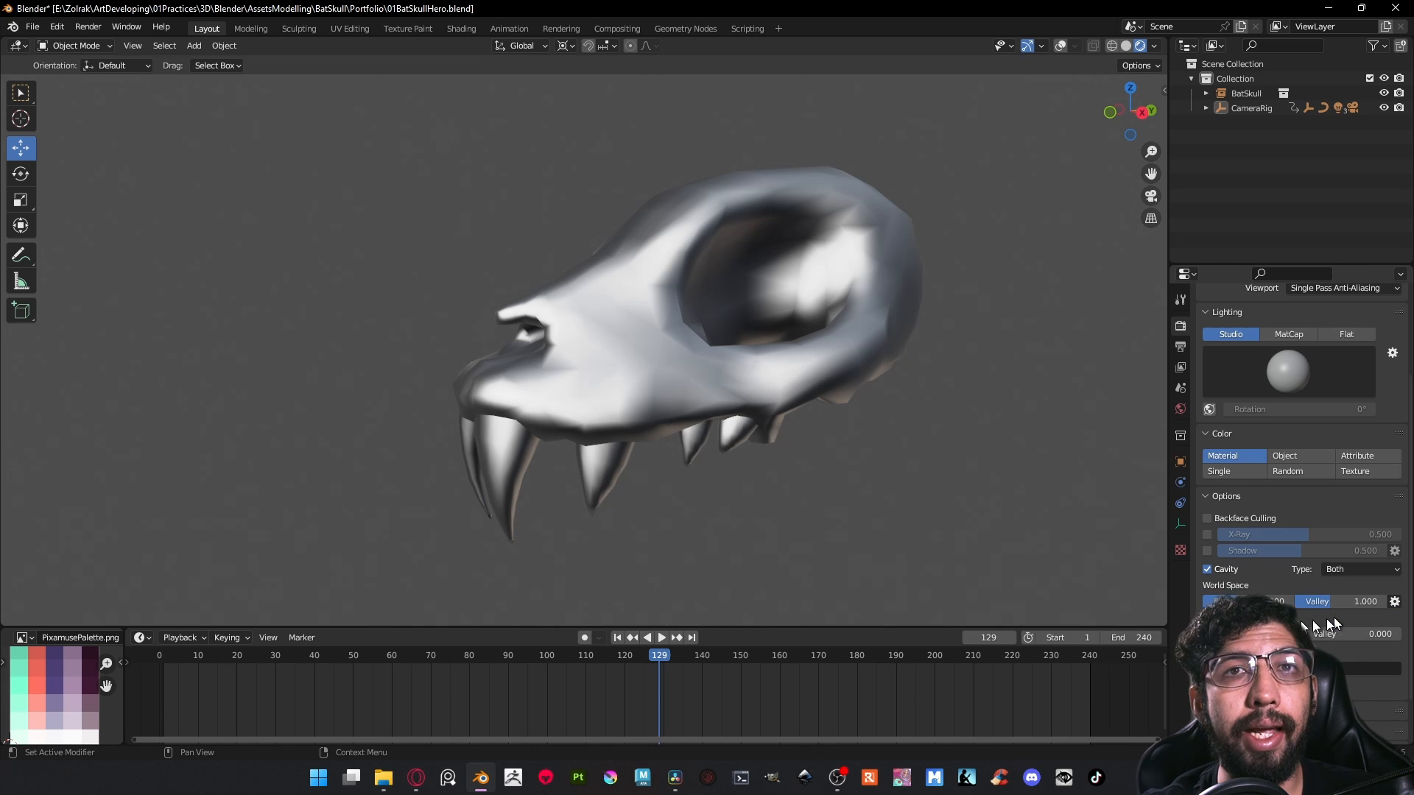
pyautogui.click(1347, 634)
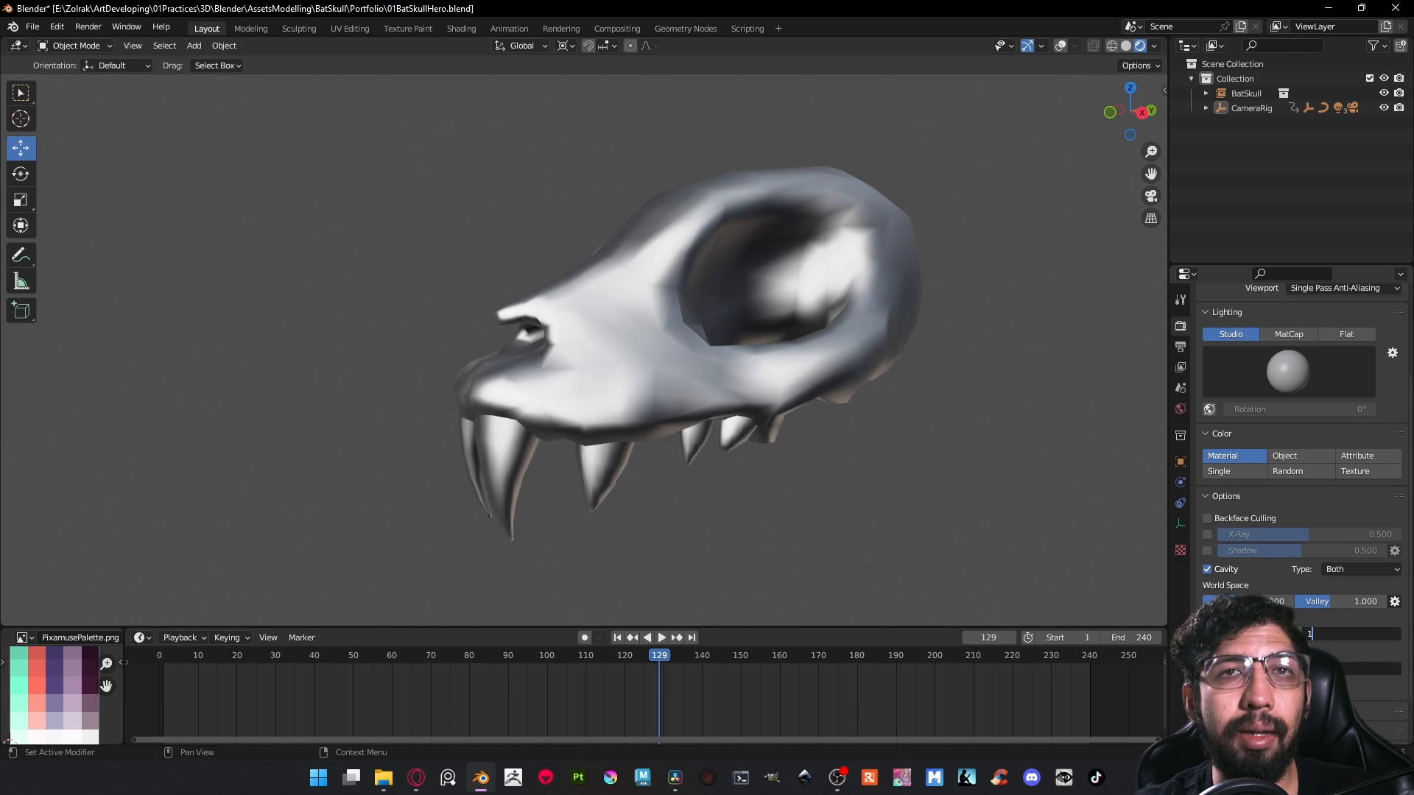
pyautogui.write('1')
pyautogui.press('Return')
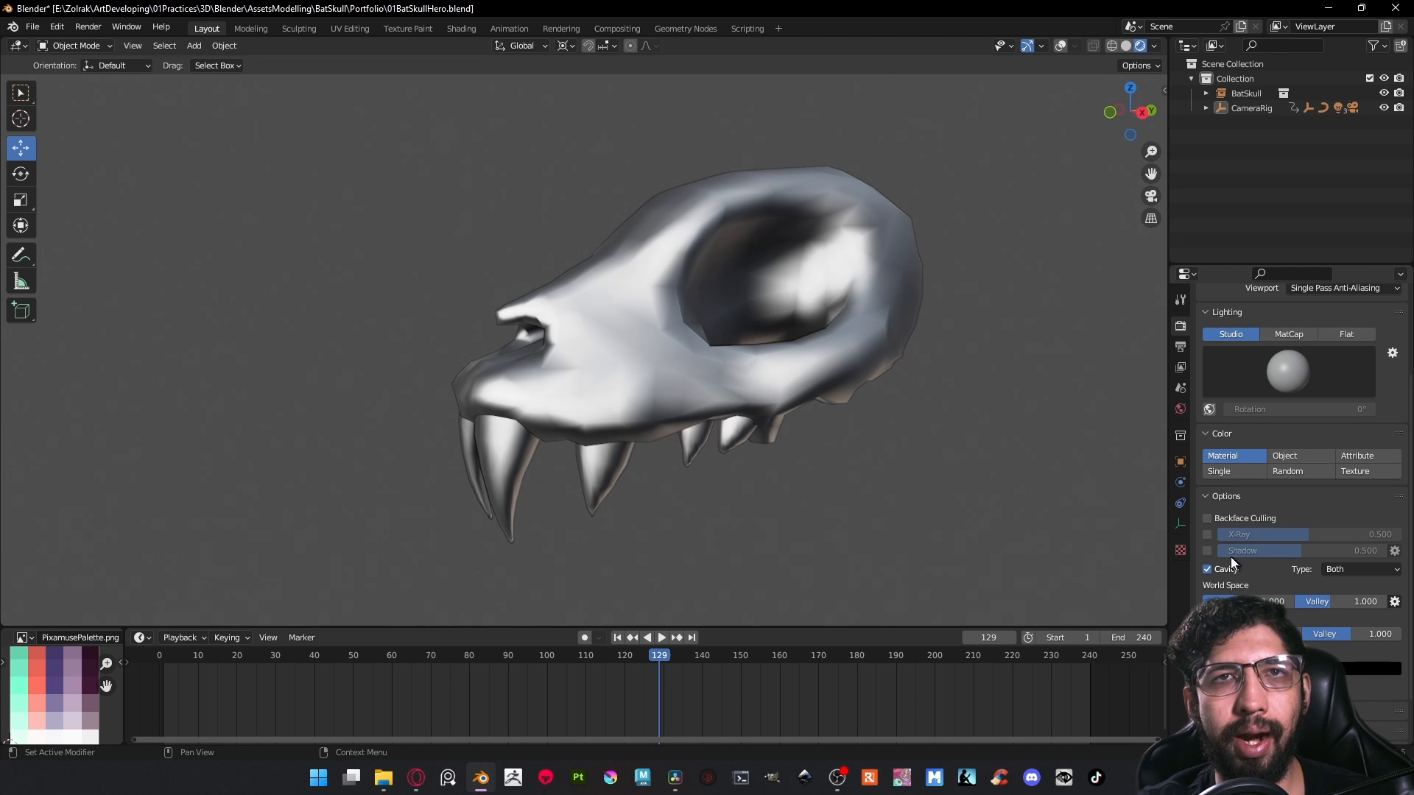
# Step: Enable shadows and set the Workbench lighting to MatCap with the dark grey matcap
pyautogui.click(1208, 551)
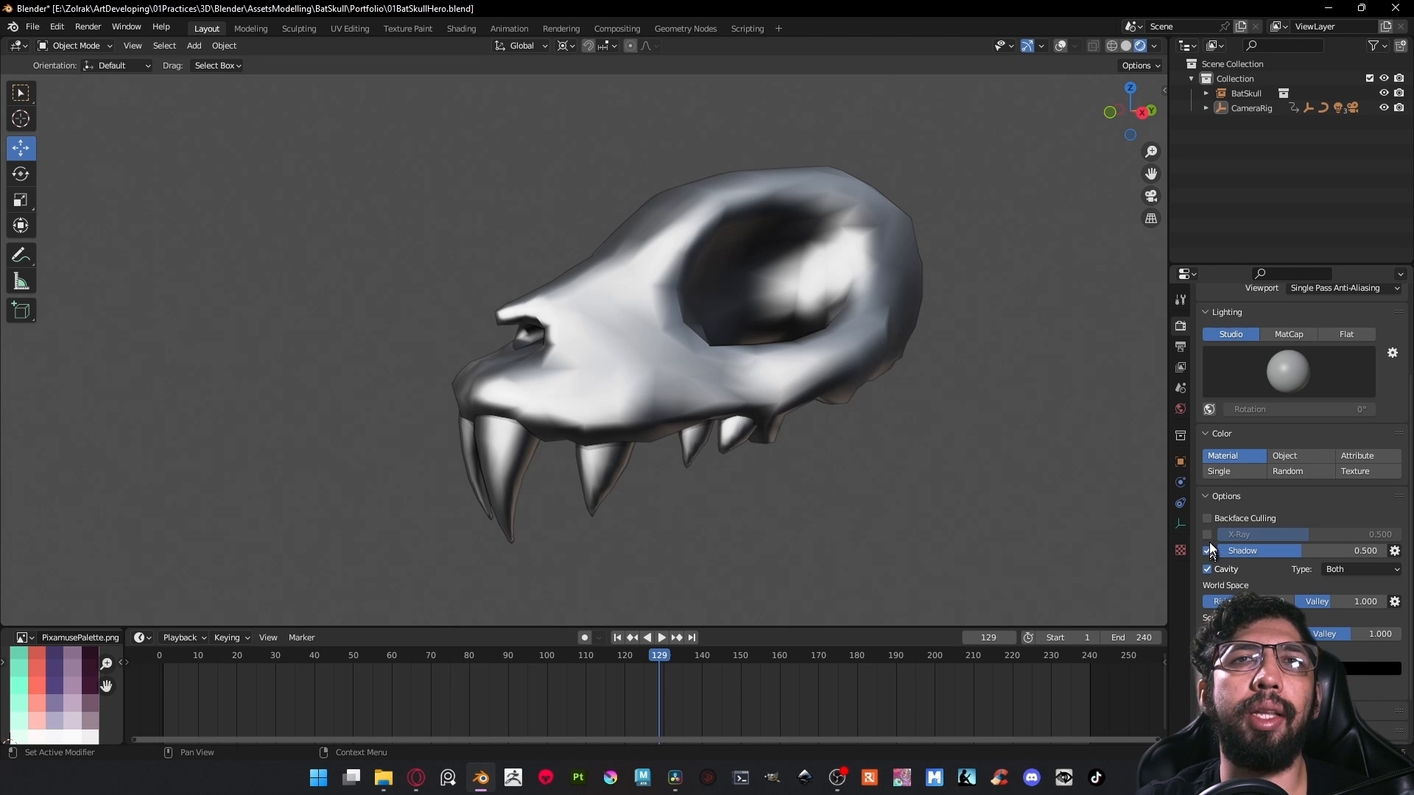
pyautogui.click(1280, 334)
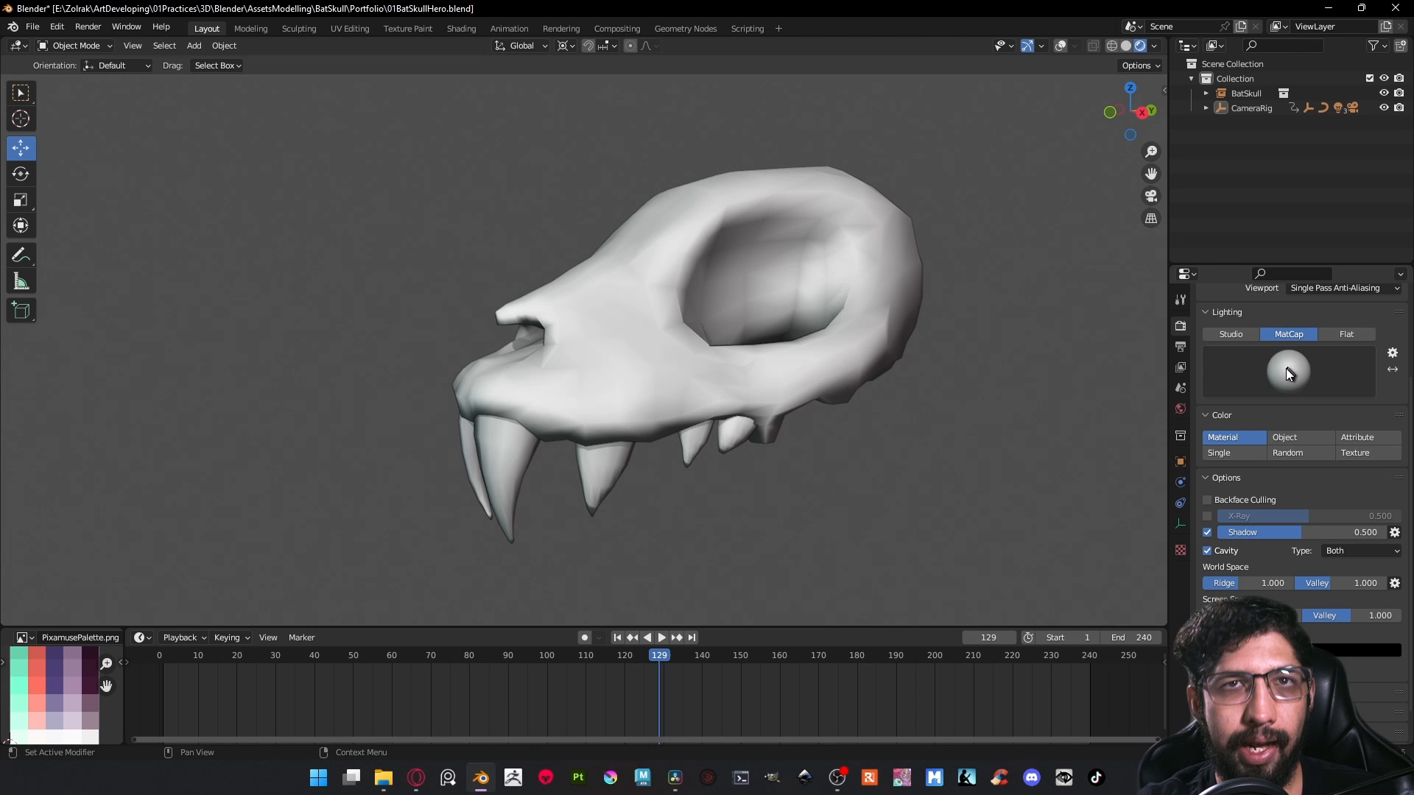
pyautogui.click(1286, 368)
pyautogui.click(1129, 422)
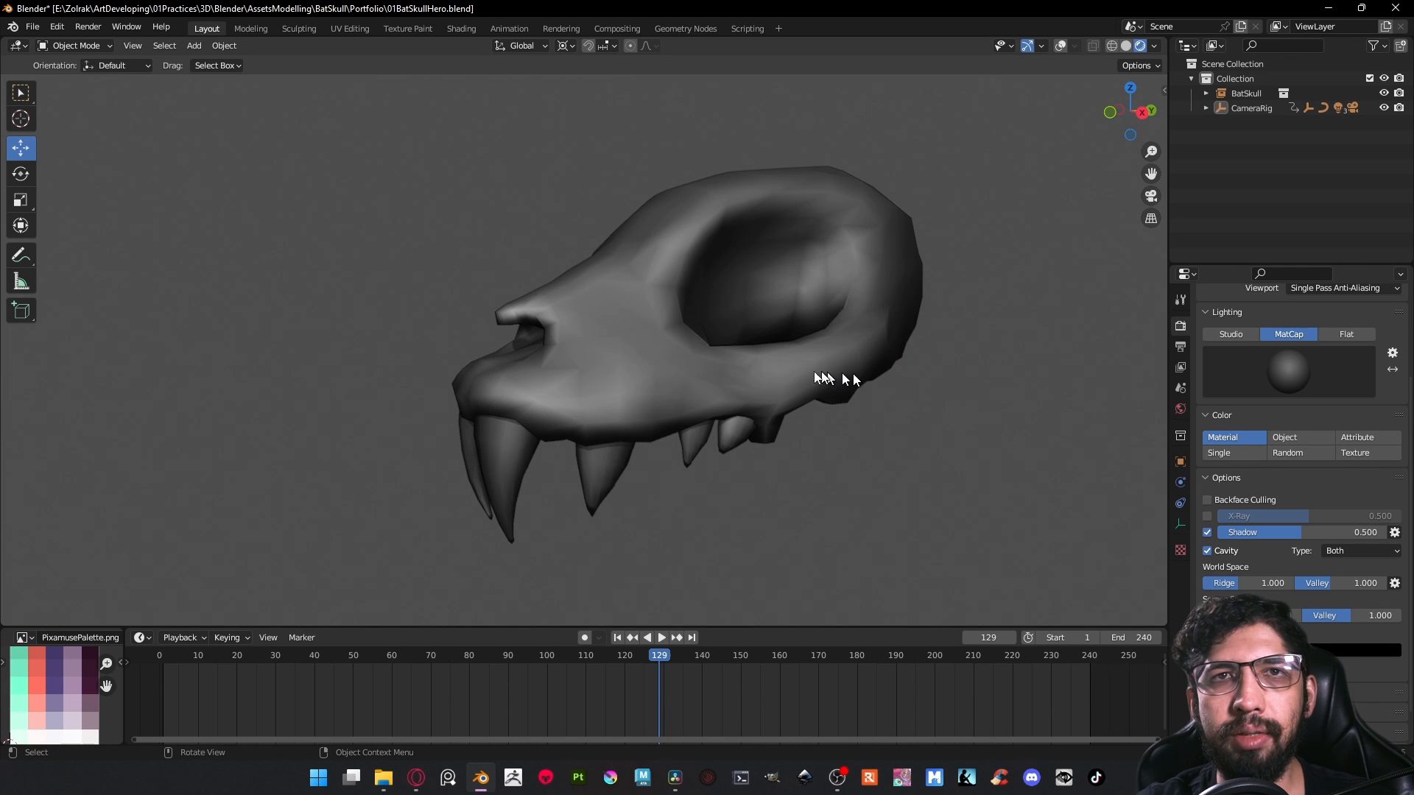
pyautogui.moveTo(836, 382); pyautogui.dragTo(741, 383, button='middle')
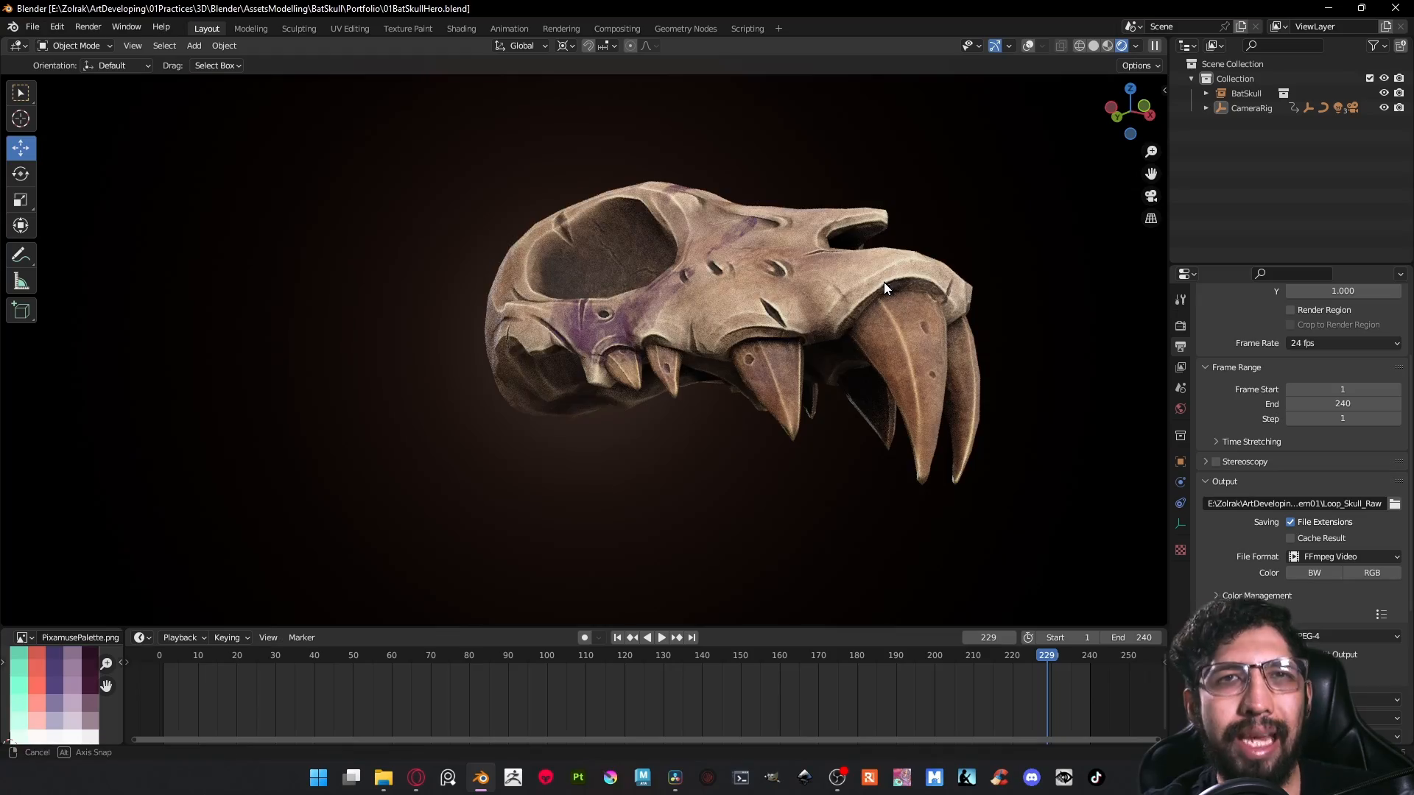
pyautogui.moveTo(884, 281); pyautogui.dragTo(728, 296, button='middle')
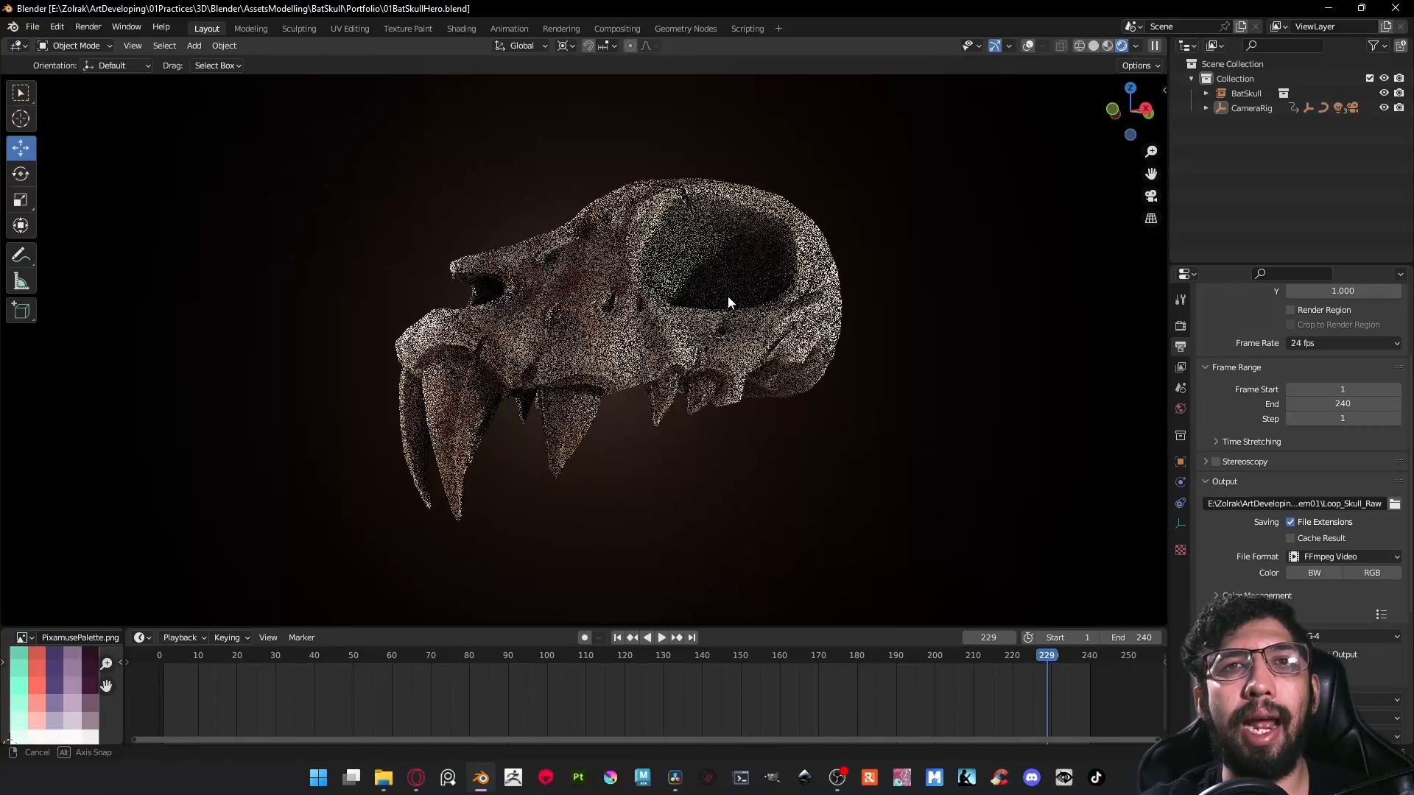
# Step: Examine the bat skull from several angles in the rendered viewport
pyautogui.hotkey('alt', 'Tab')
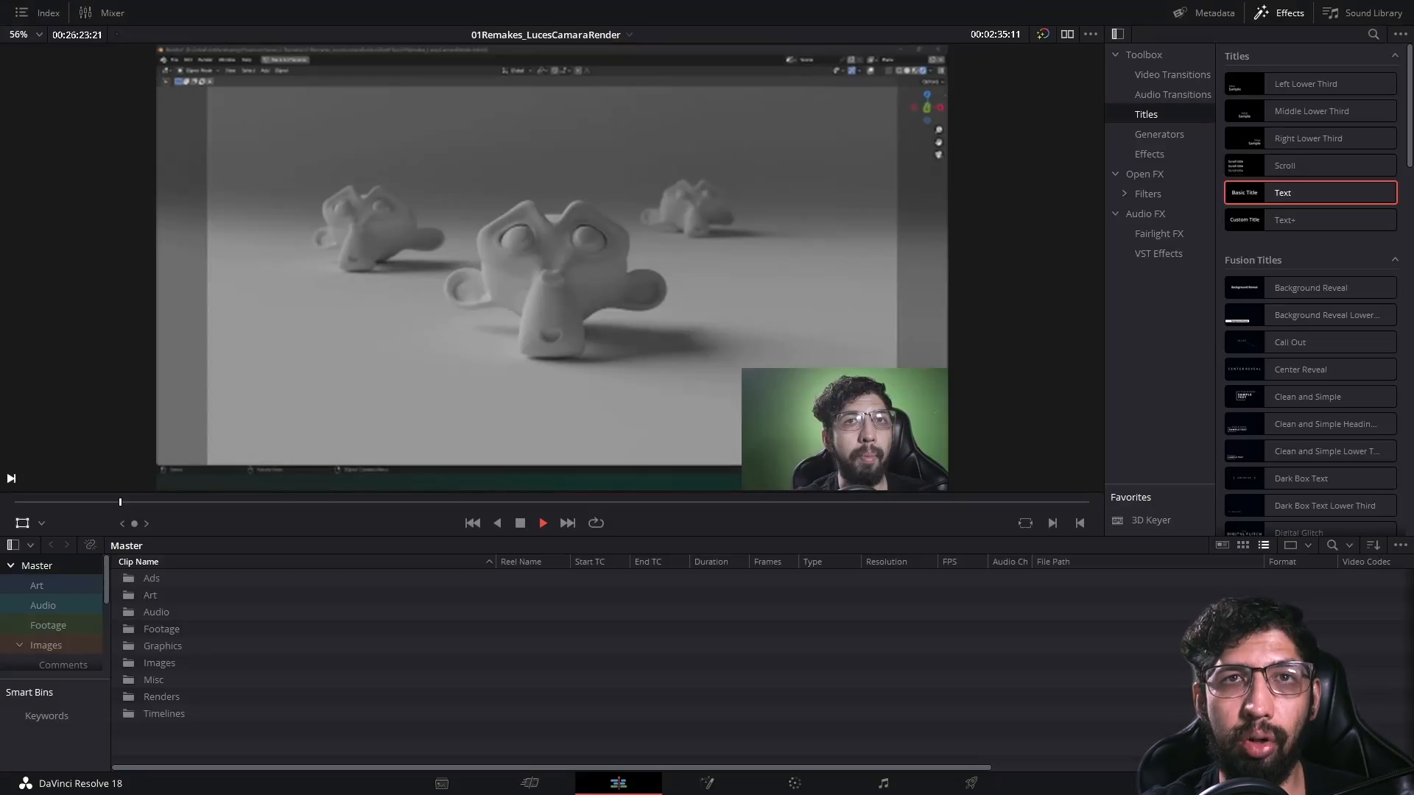
pyautogui.hotkey('alt', 'Tab')
pyautogui.moveTo(604, 315); pyautogui.dragTo(630, 329, button='middle')
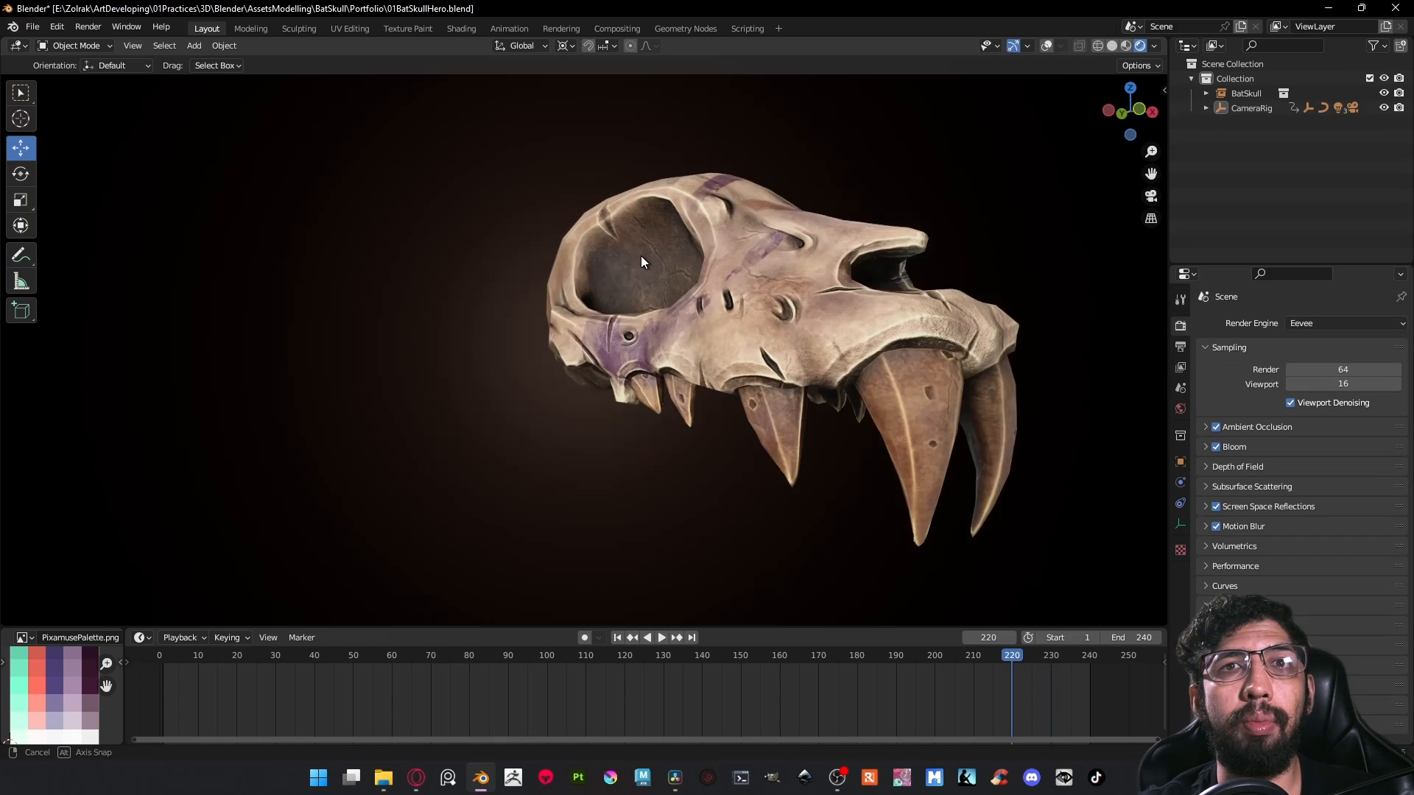
pyautogui.moveTo(640, 255); pyautogui.dragTo(820, 337, button='middle')
pyautogui.scroll(2, 593, 300)
pyautogui.moveTo(645, 342); pyautogui.dragTo(692, 342, button='middle')
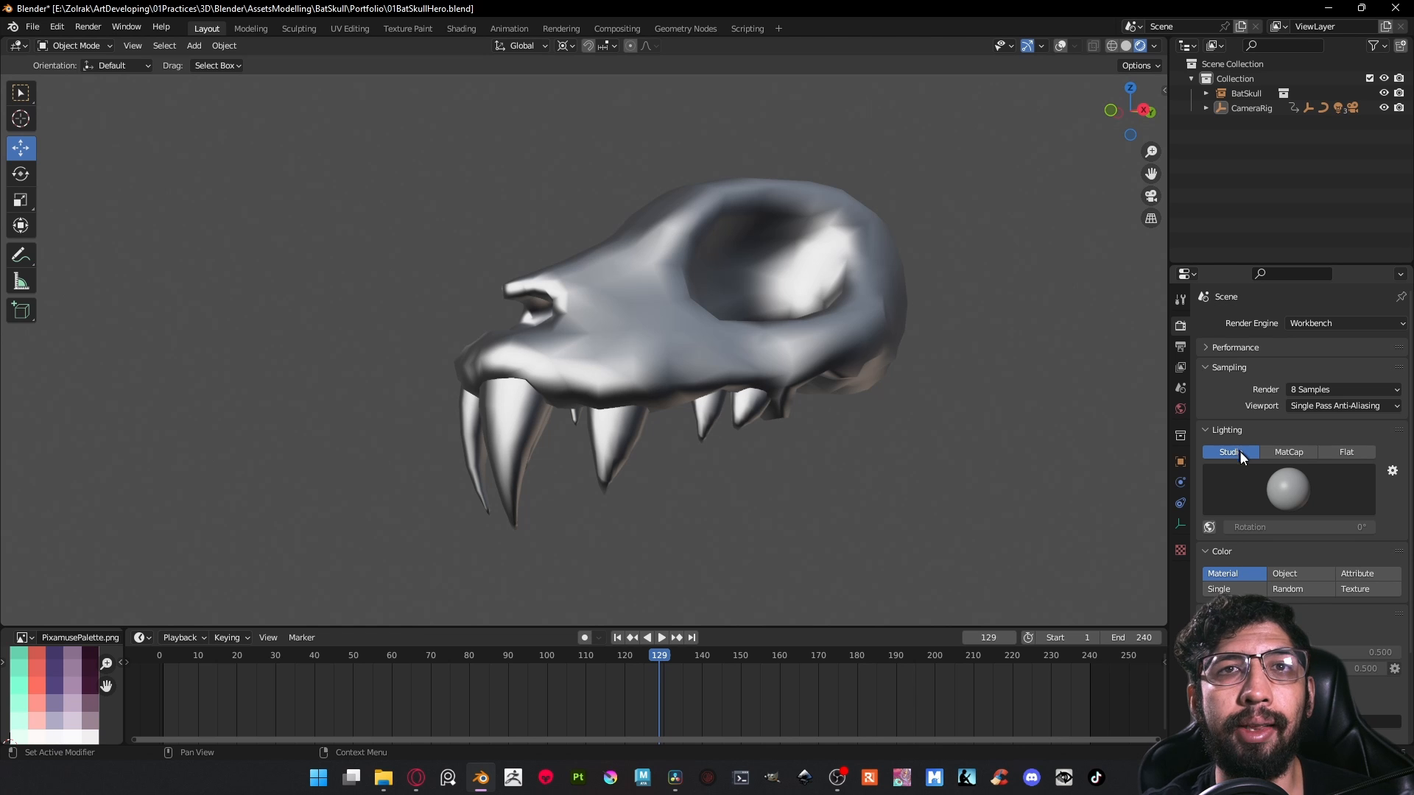
# Step: Try two other studio lights on the skull and return to the metallic one
pyautogui.click(1286, 483)
pyautogui.click(1217, 542)
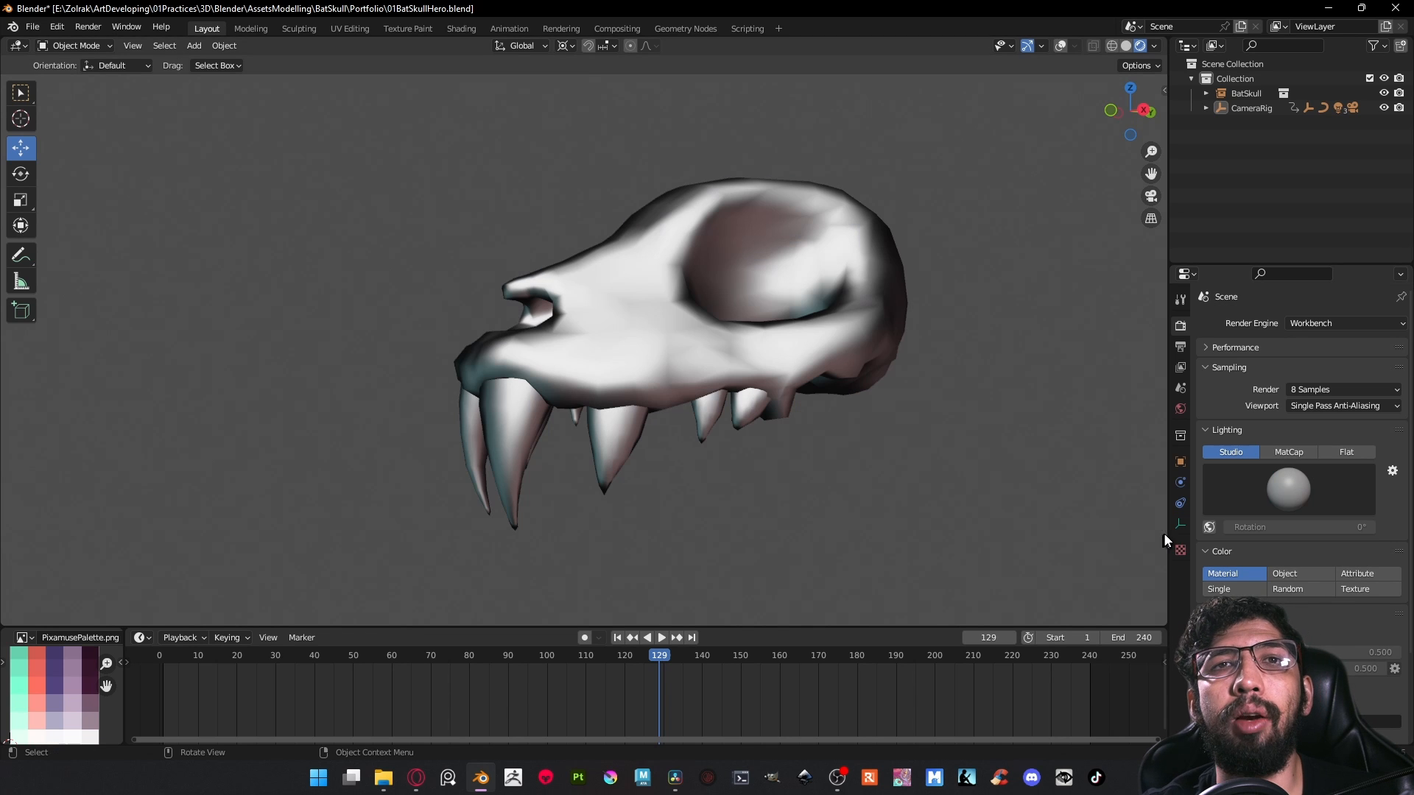
pyautogui.click(1271, 499)
pyautogui.click(1221, 539)
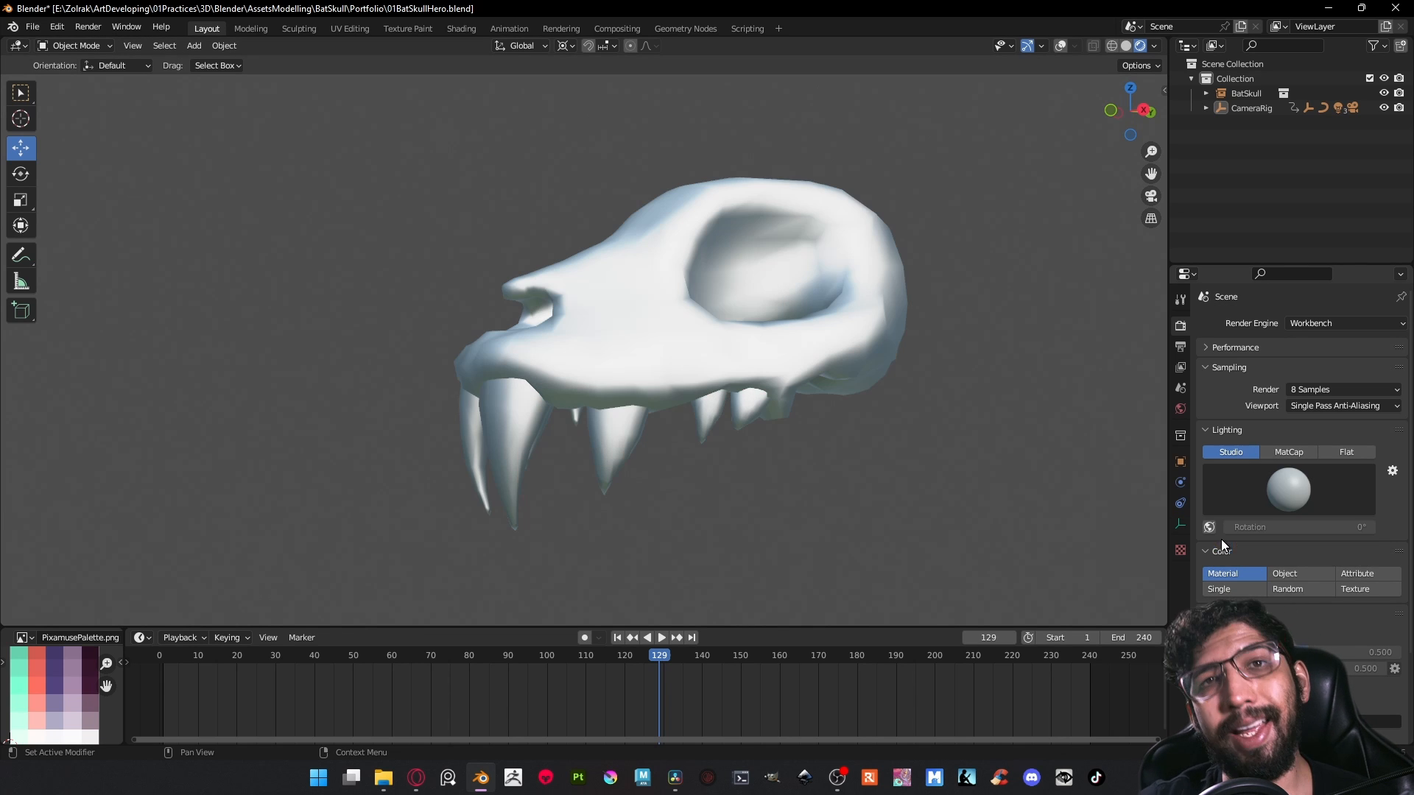
pyautogui.click(1279, 497)
pyautogui.click(1146, 540)
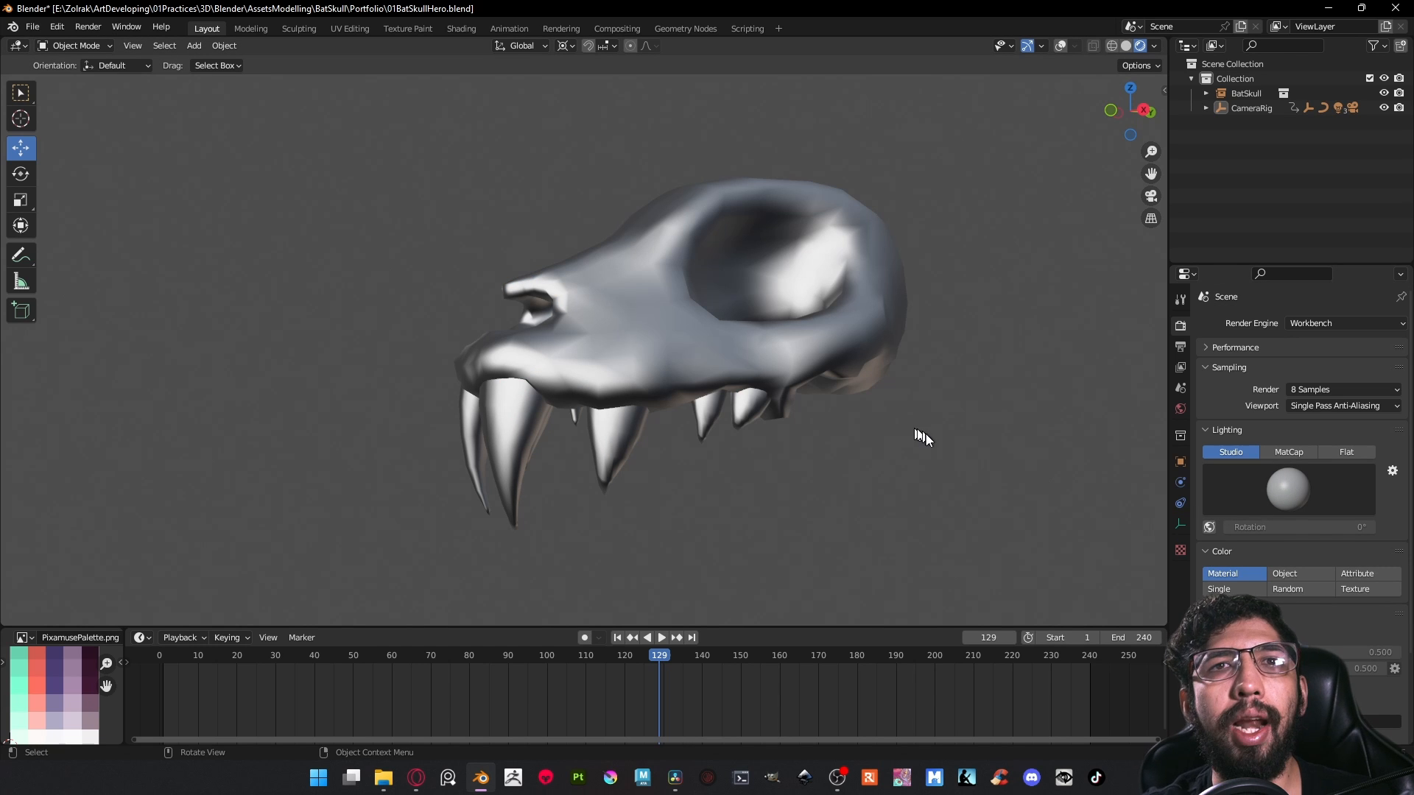
# Step: Set the Workbench cavity type to Both and its screen-space valley to 1
pyautogui.moveTo(915, 435); pyautogui.dragTo(946, 475, button='middle')
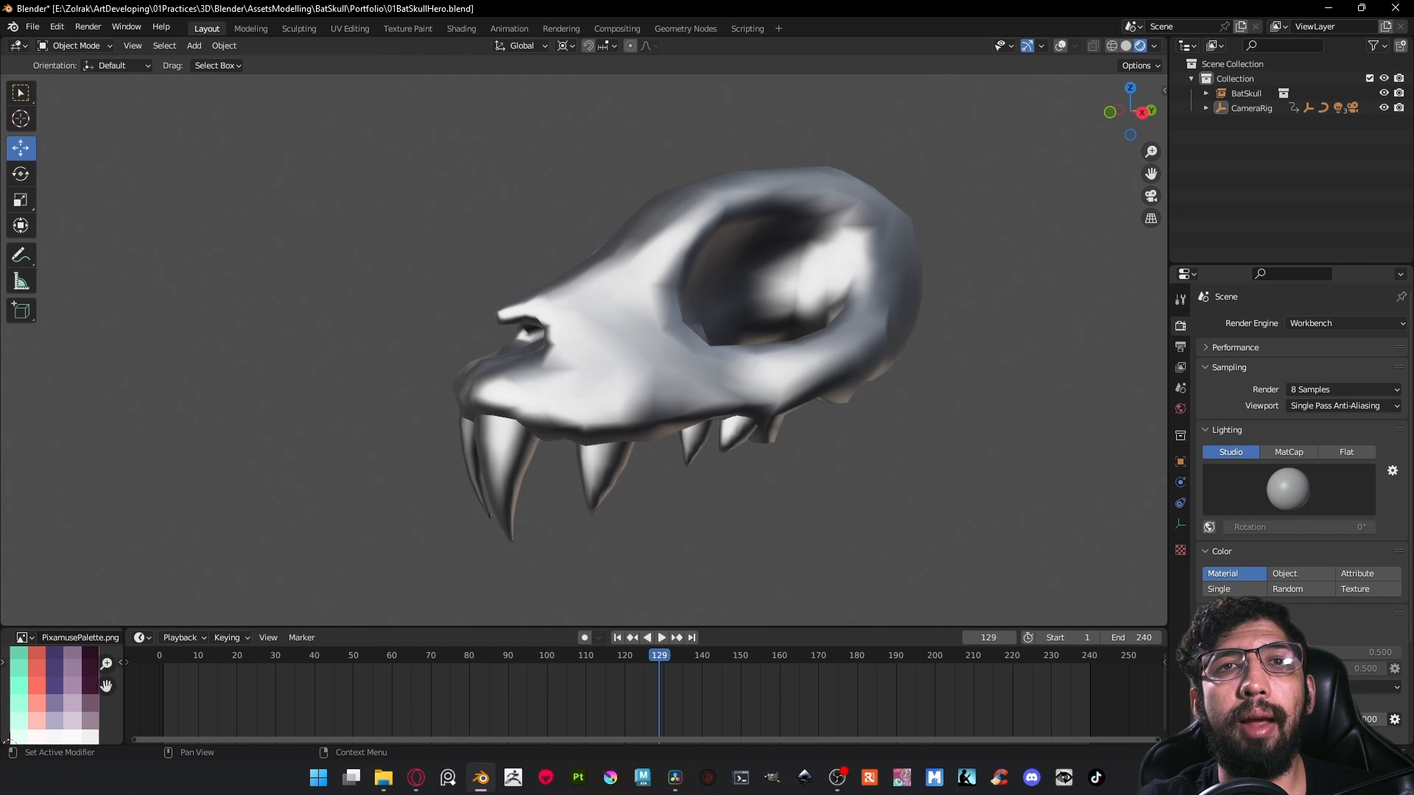
pyautogui.scroll(-4, 1300, 442)
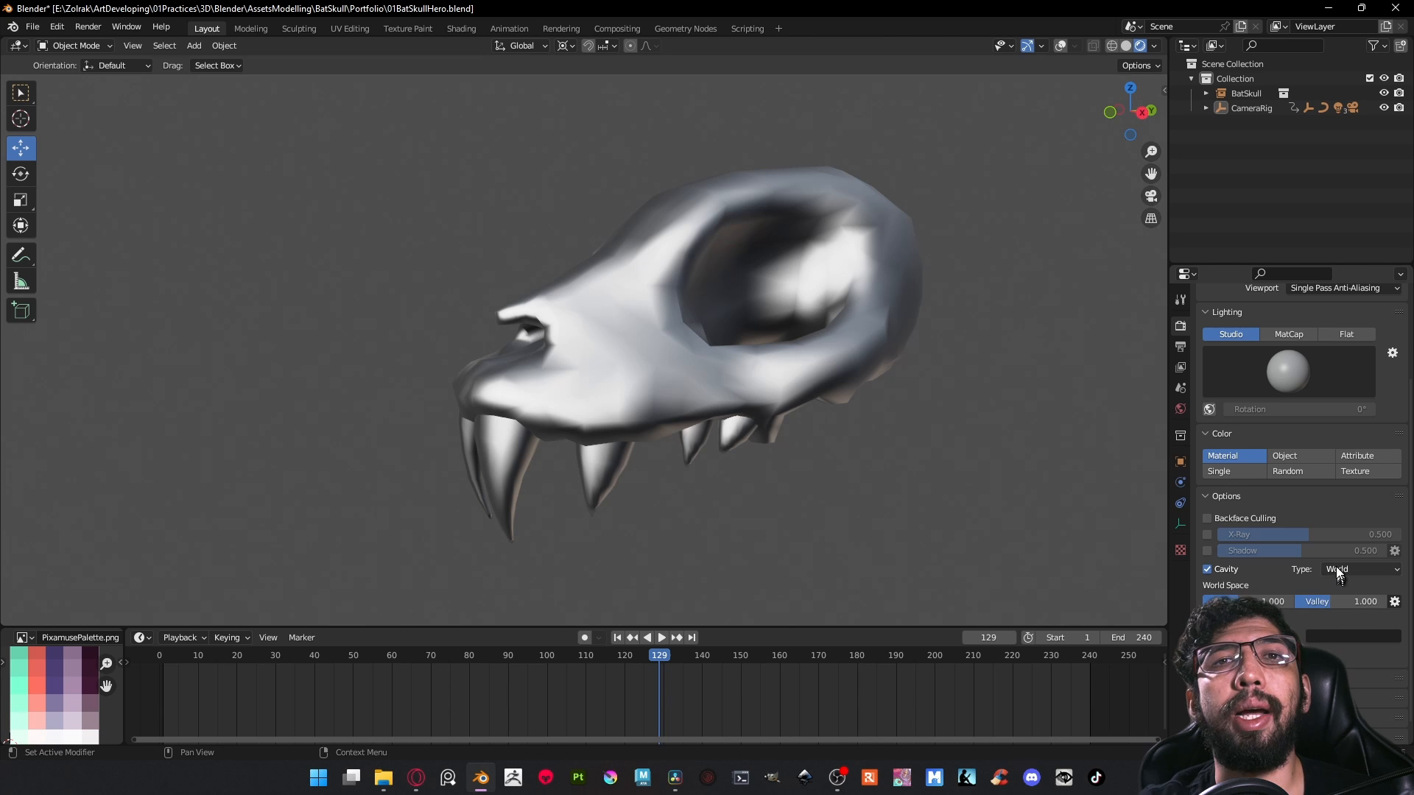
pyautogui.click(1361, 570)
pyautogui.click(1335, 623)
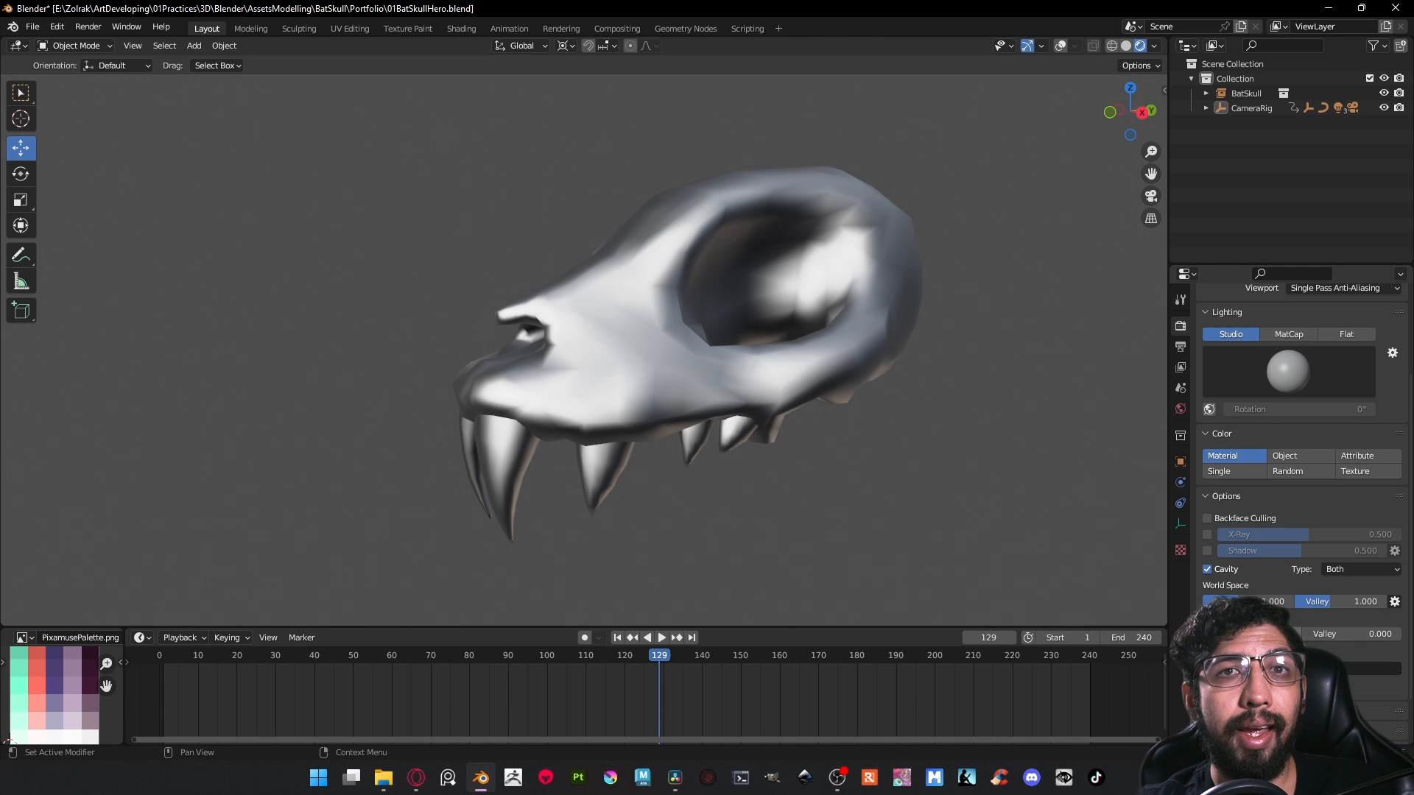
pyautogui.click(1334, 633)
pyautogui.write('1')
pyautogui.press('Return')
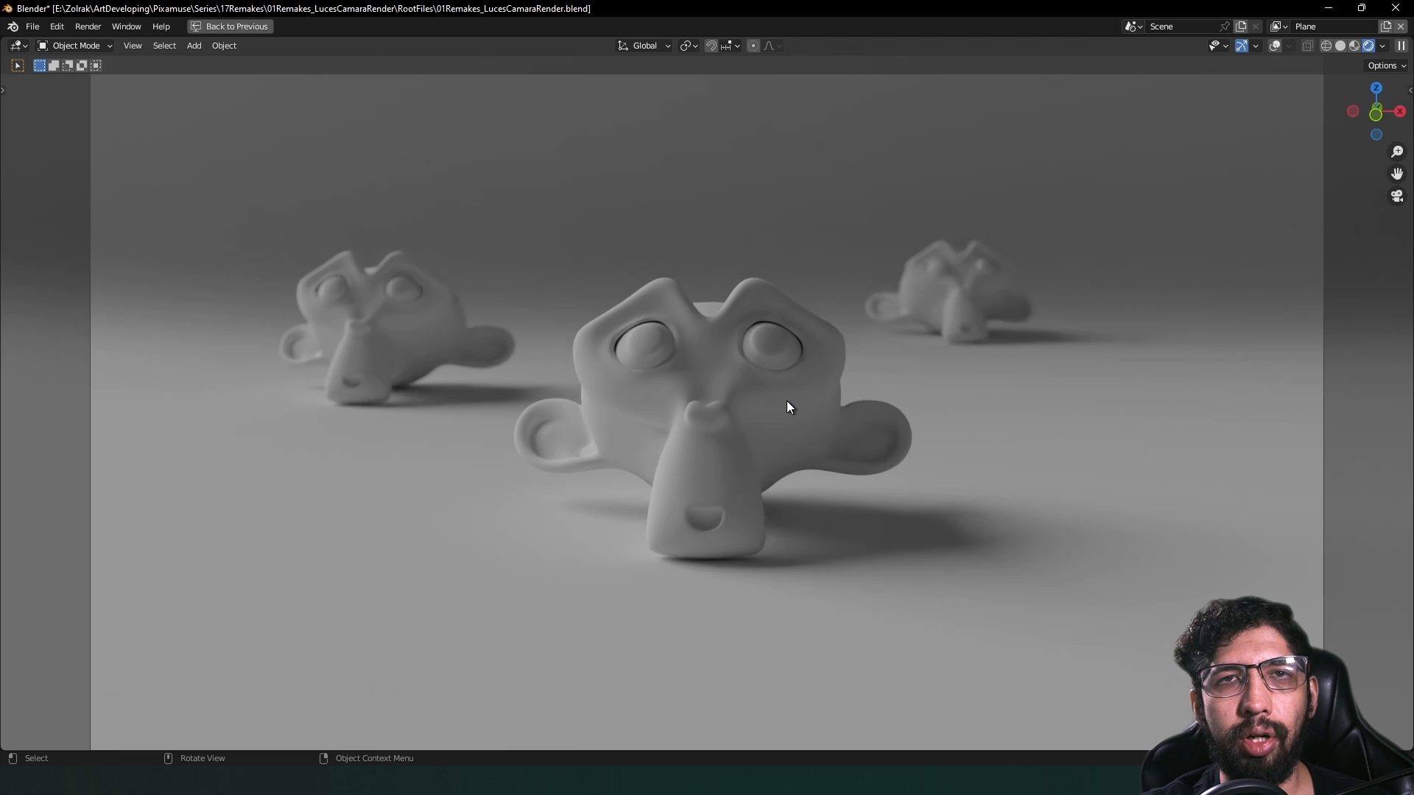
# Step: Restore the full workspace from the maximized viewport of the monkey scene and choose Cycles as the render engine
pyautogui.hotkey('ctrl', 'space')
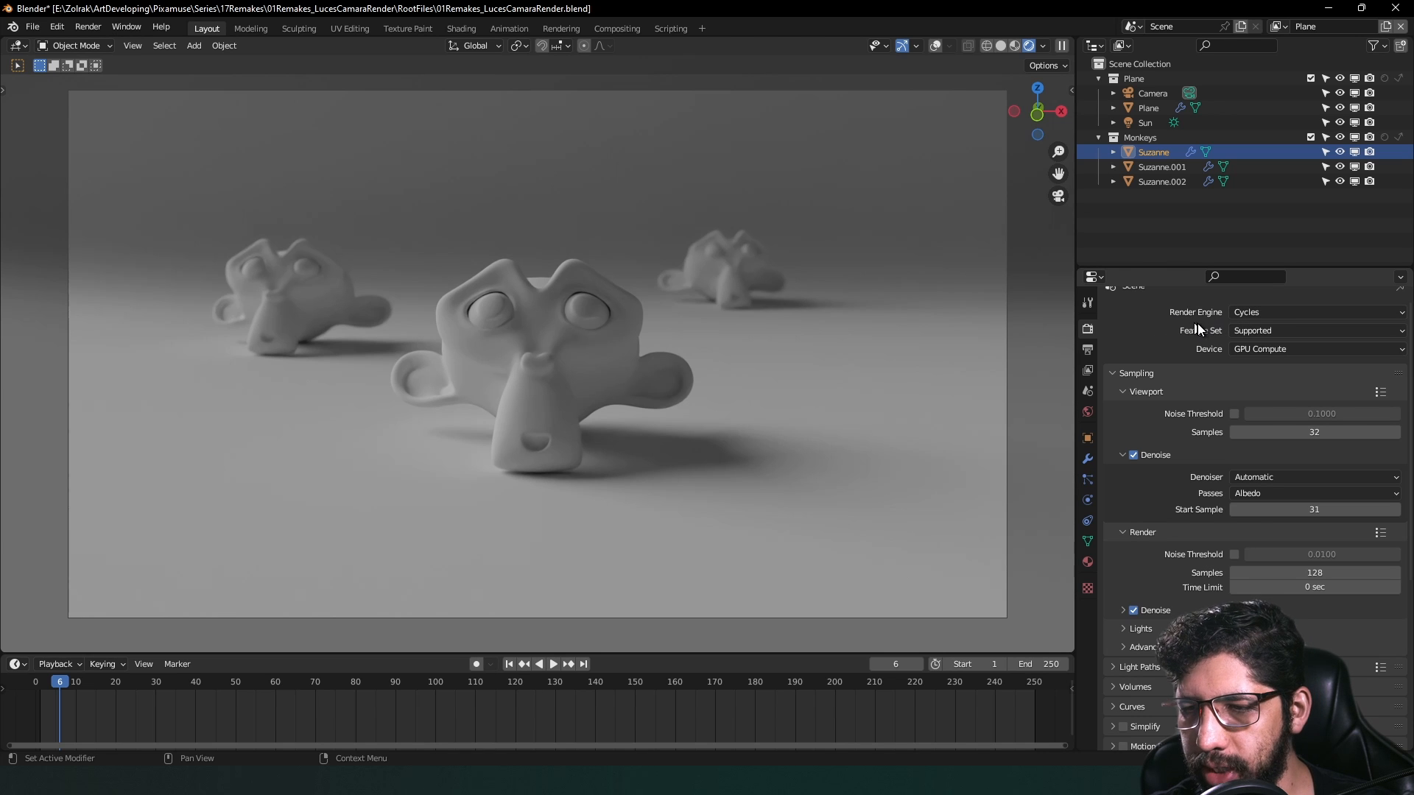
pyautogui.click(1267, 313)
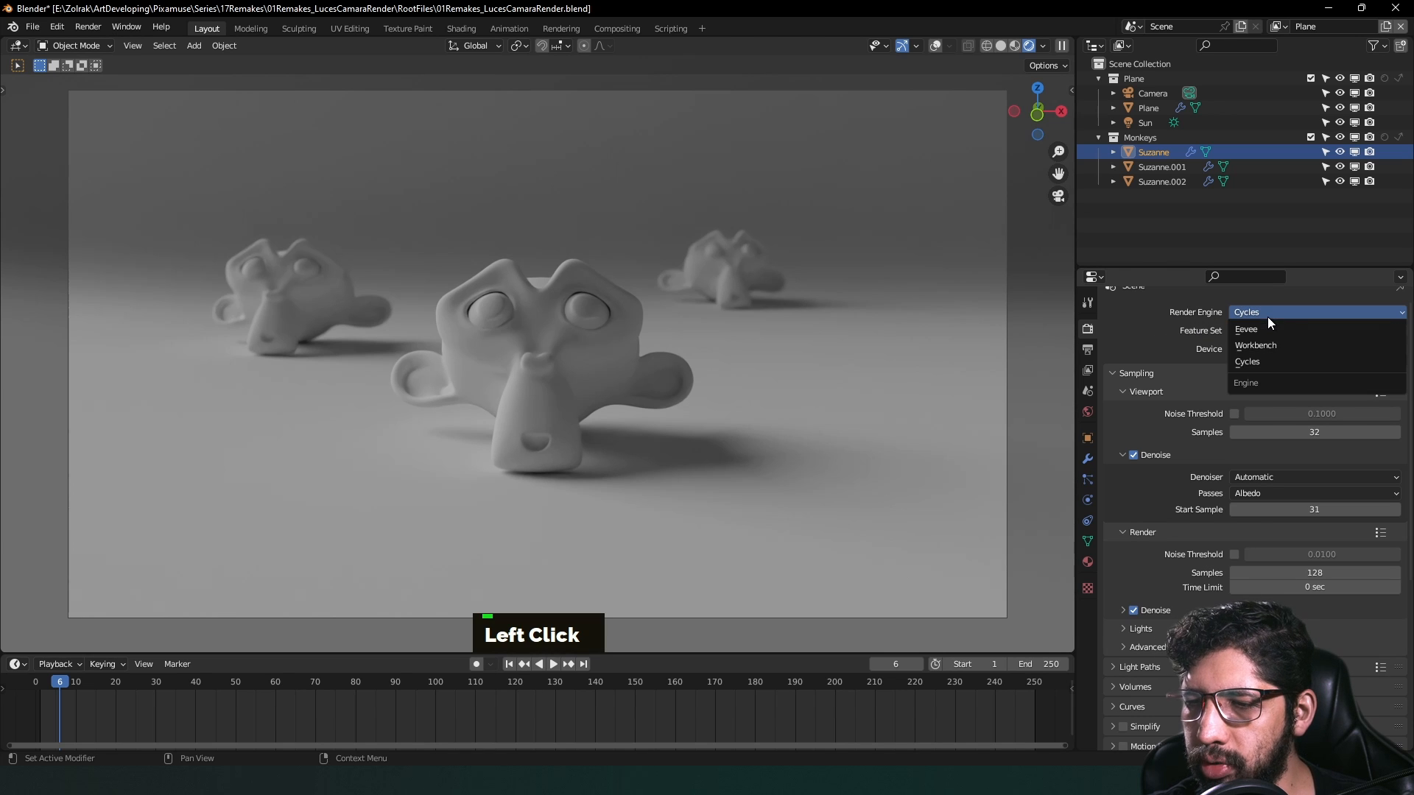
pyautogui.click(1252, 362)
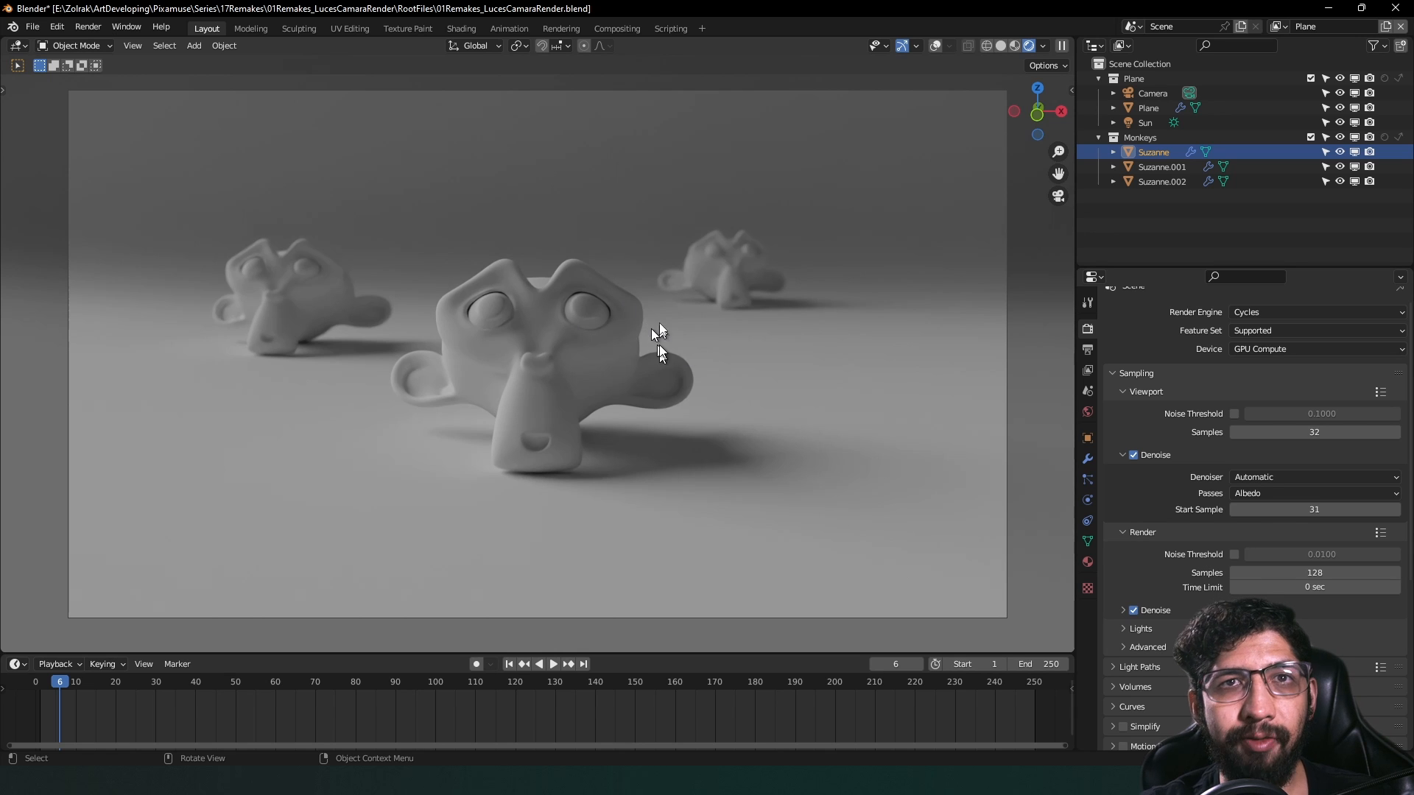
# Step: Compare the monkey scene in Material Preview, Solid and Wireframe shading, and return to Rendered shading
pyautogui.click(1018, 46)
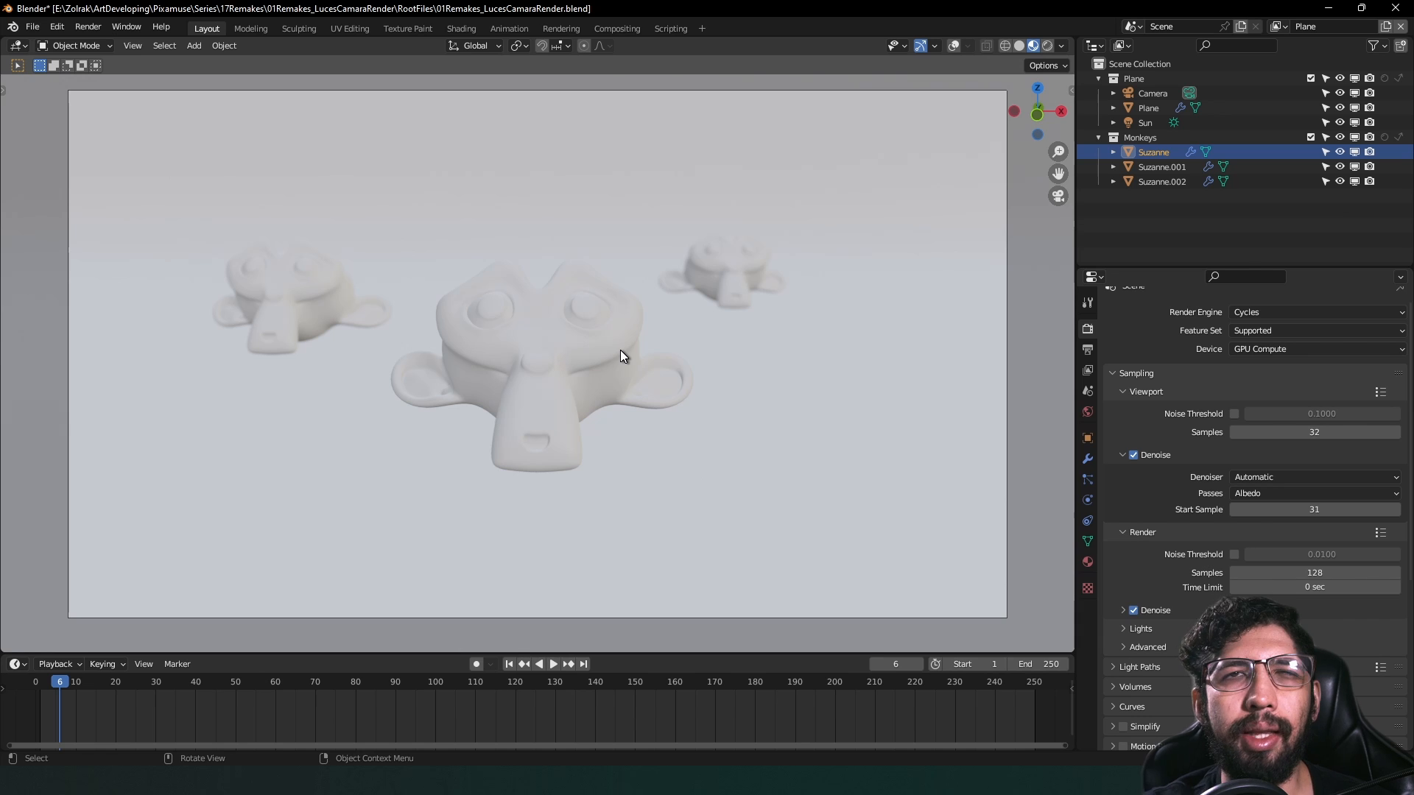
pyautogui.click(1019, 46)
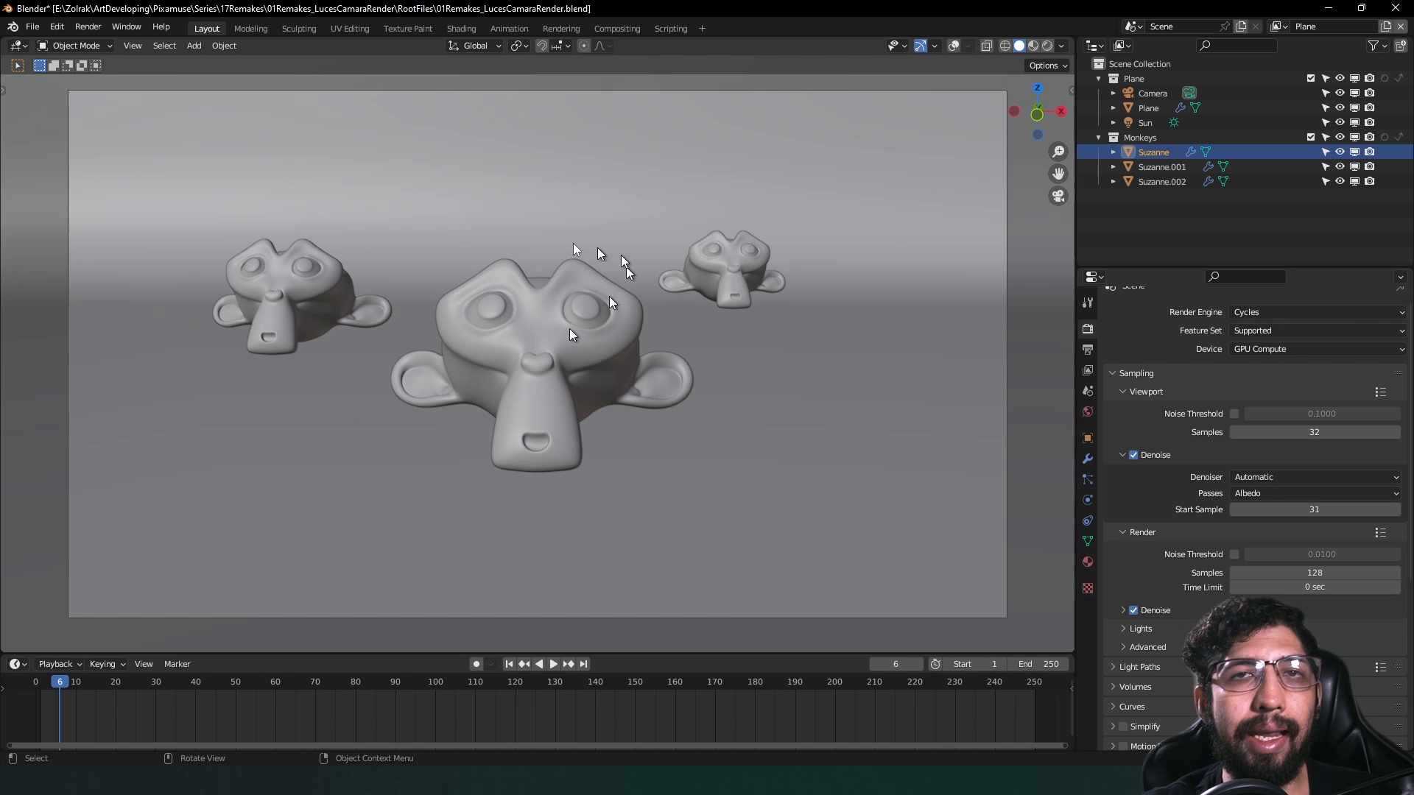
pyautogui.click(1007, 46)
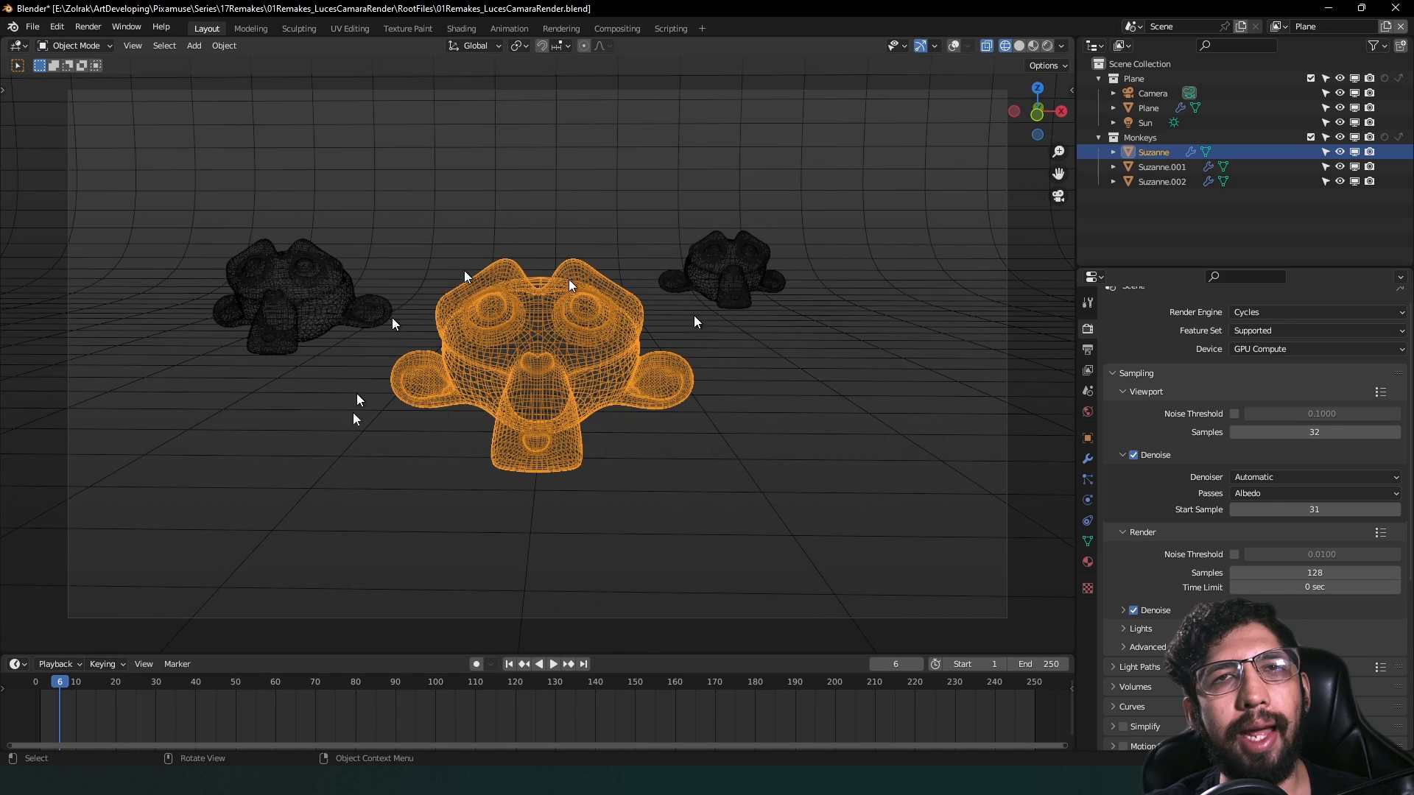
pyautogui.click(1048, 46)
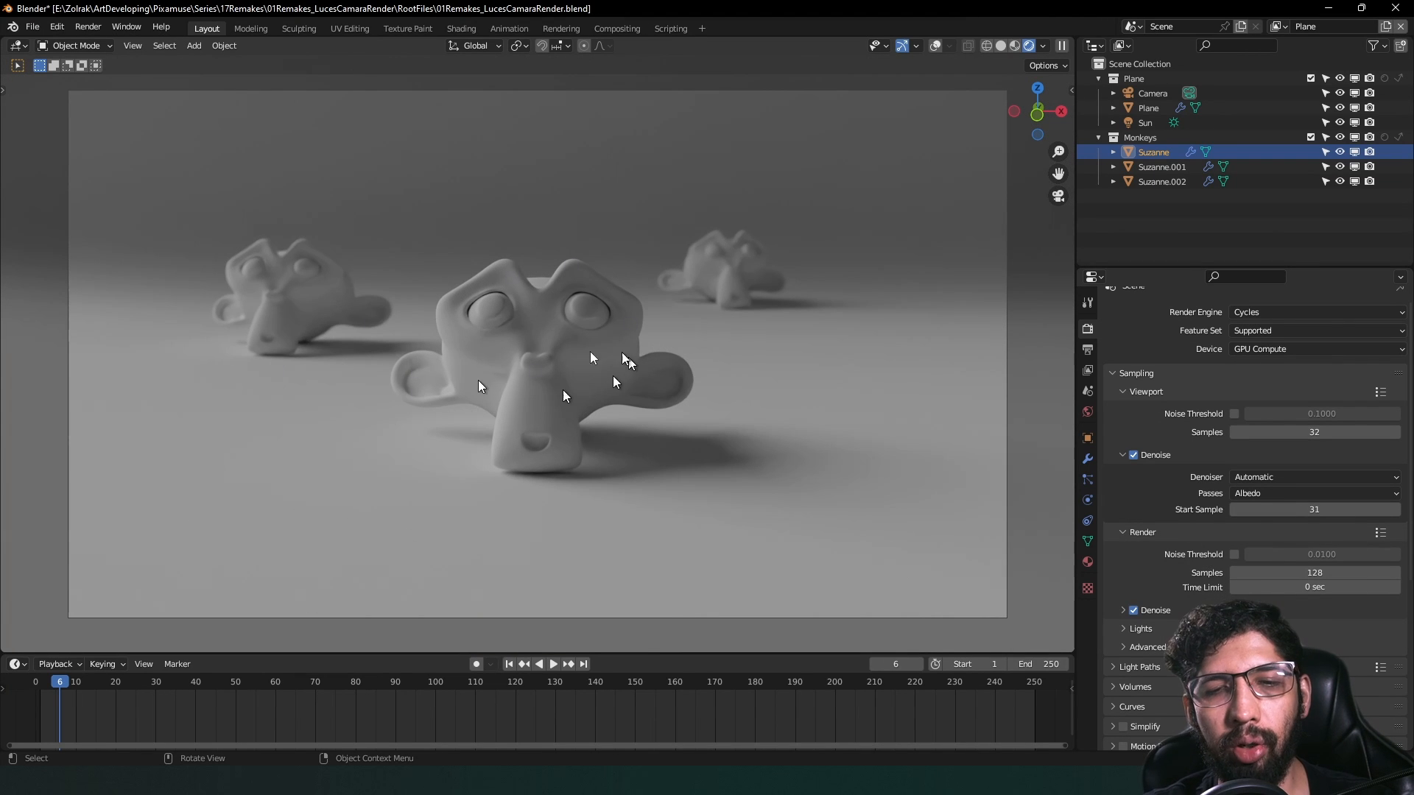
# Step: Preview the monkeys in Eevee, and set the render engine to Workbench, comparing it with Solid shading
pyautogui.click(1235, 313)
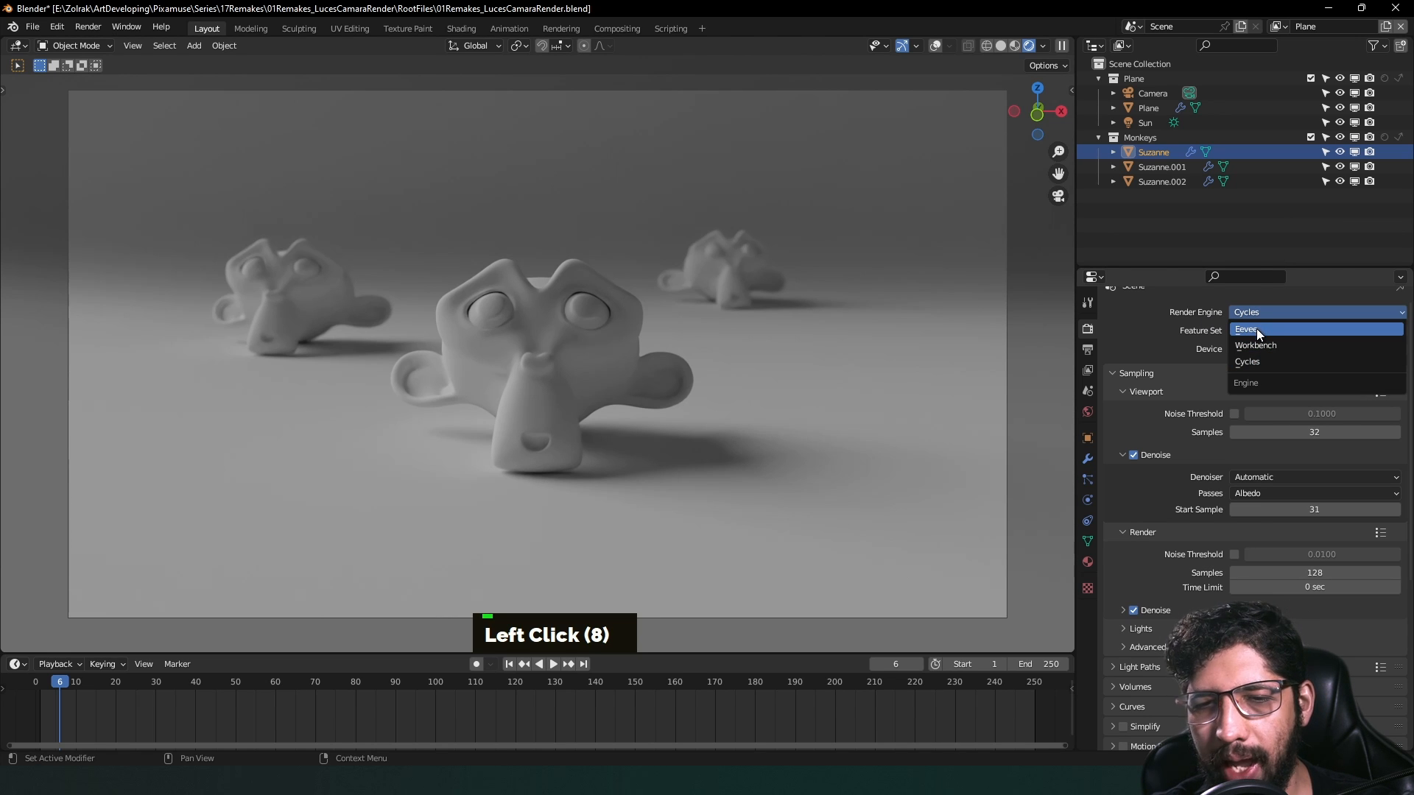
pyautogui.click(1258, 332)
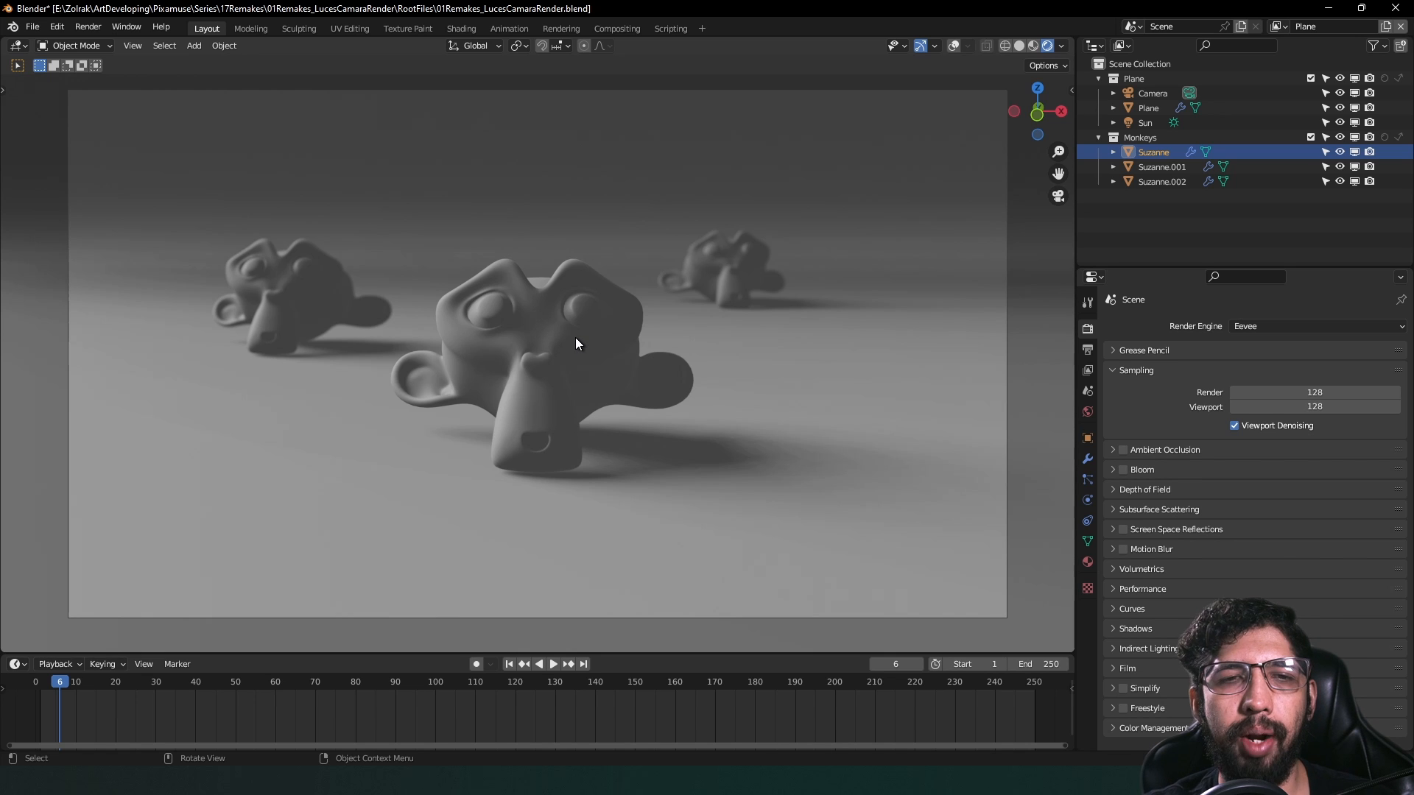
pyautogui.click(1291, 326)
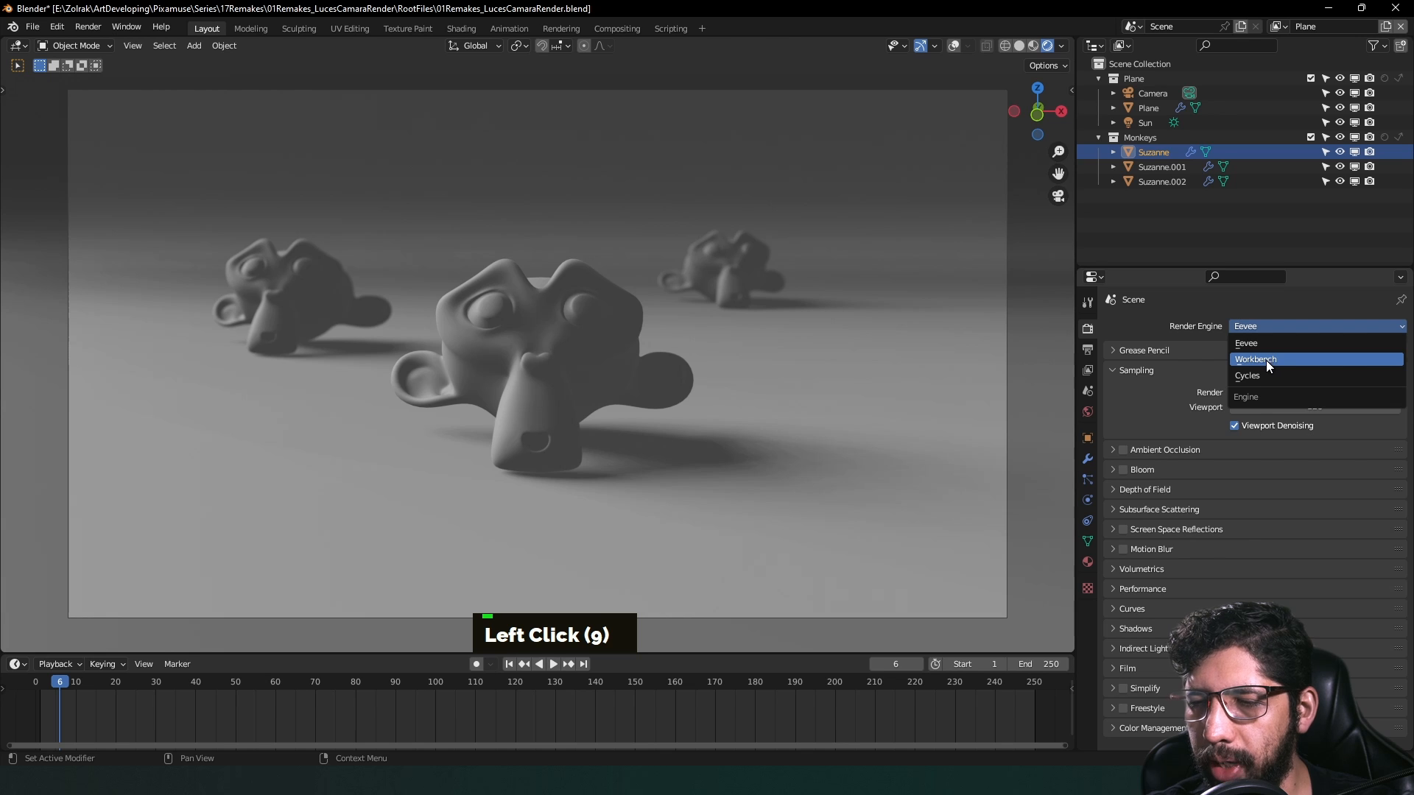
pyautogui.click(1276, 362)
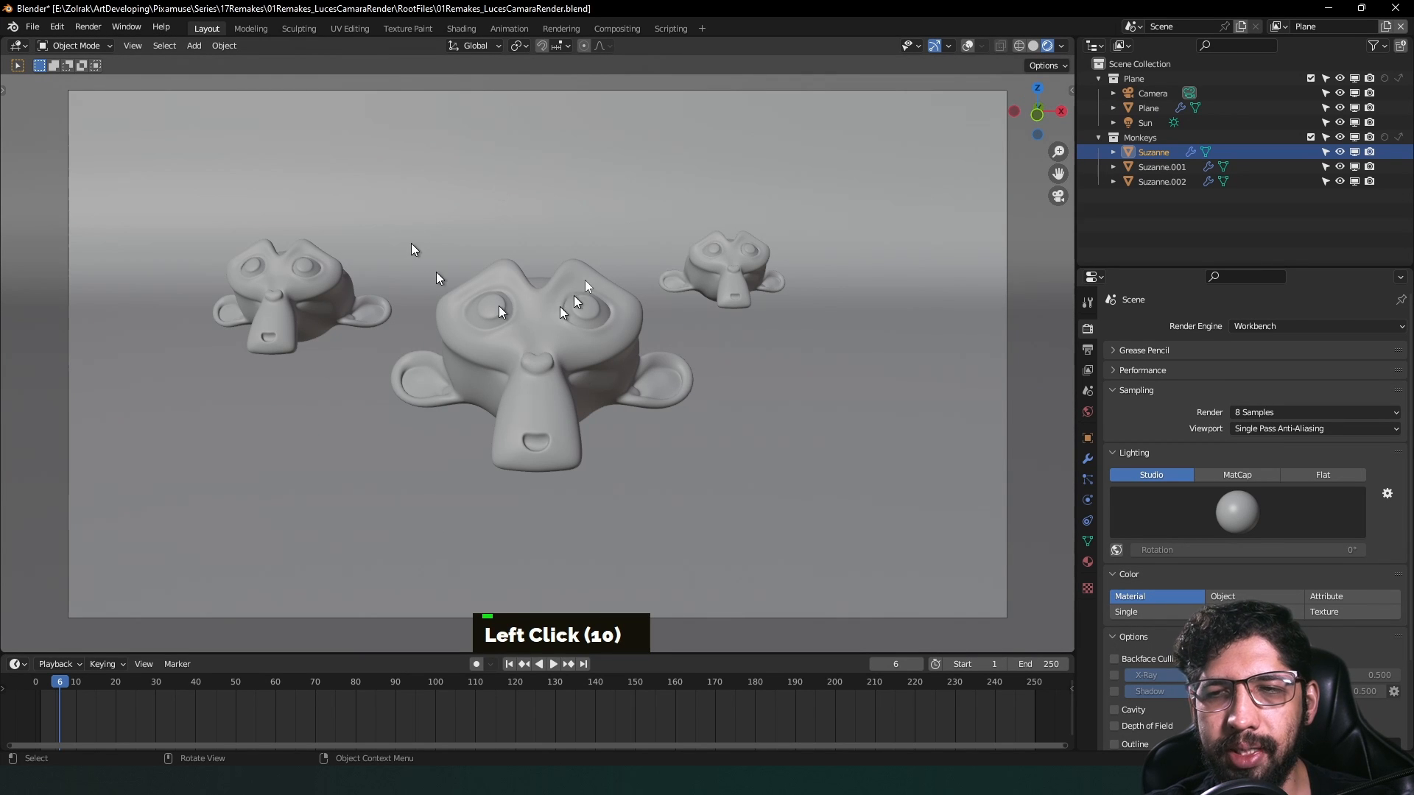
pyautogui.click(1032, 46)
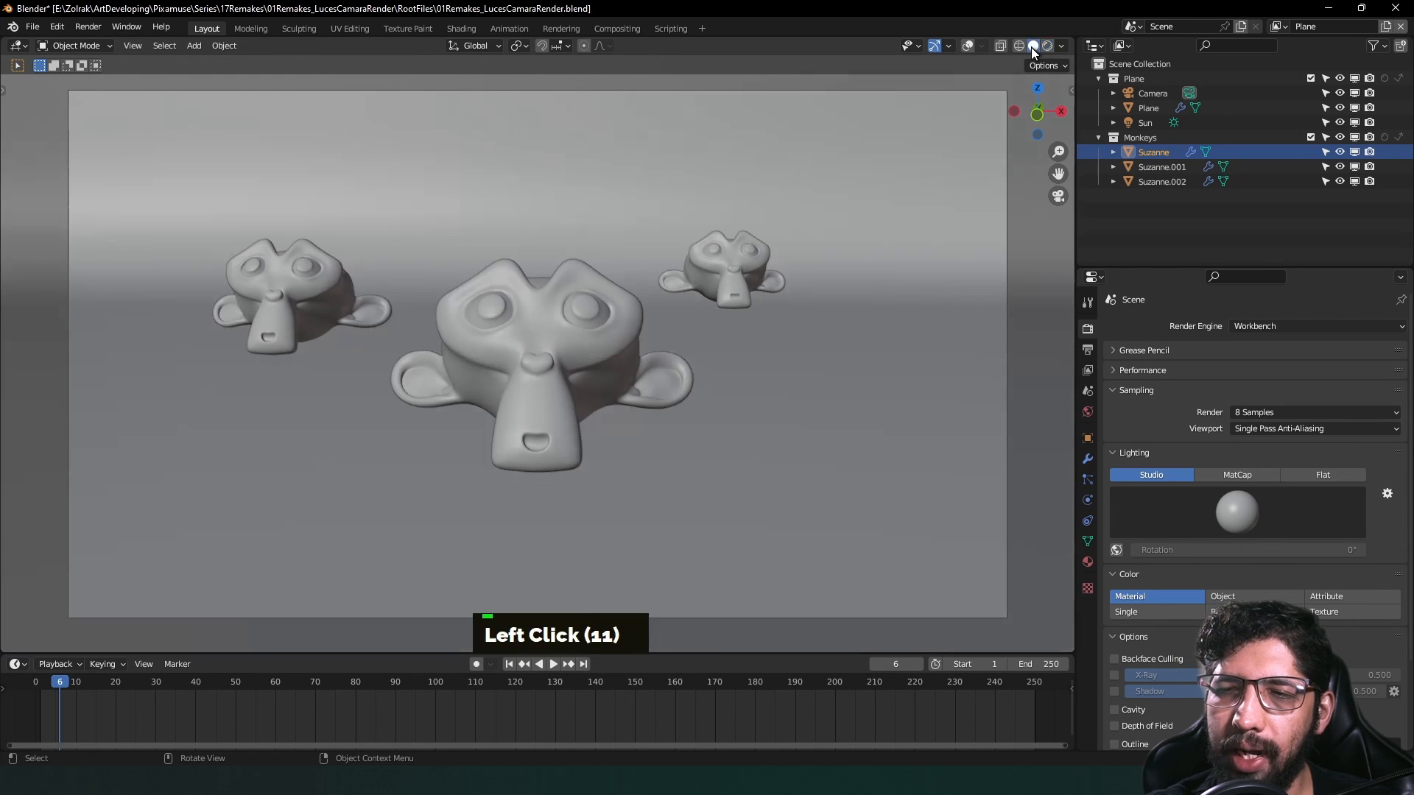
pyautogui.click(1048, 47)
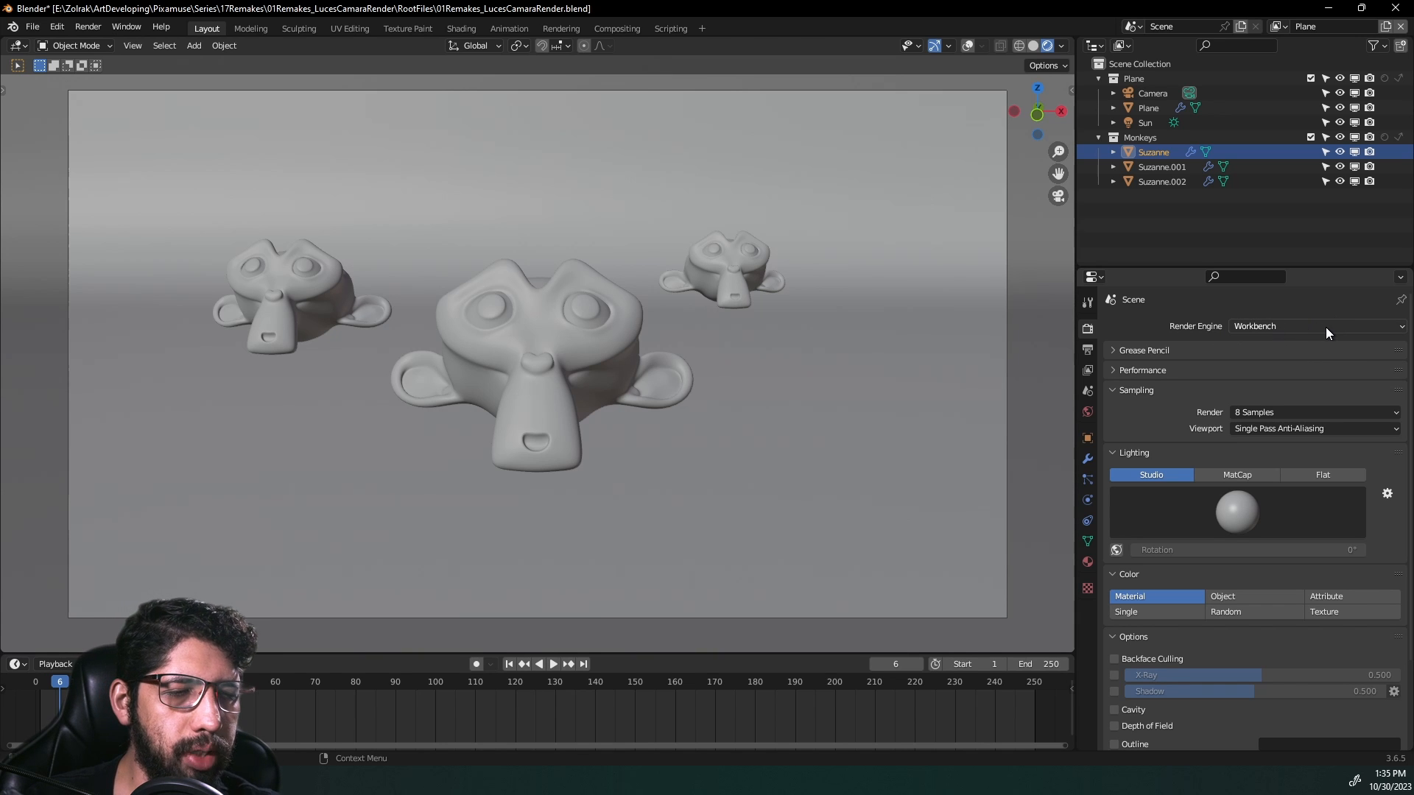
# Step: Set the Workbench lighting to MatCap with the glossy red matcap
pyautogui.click(1239, 474)
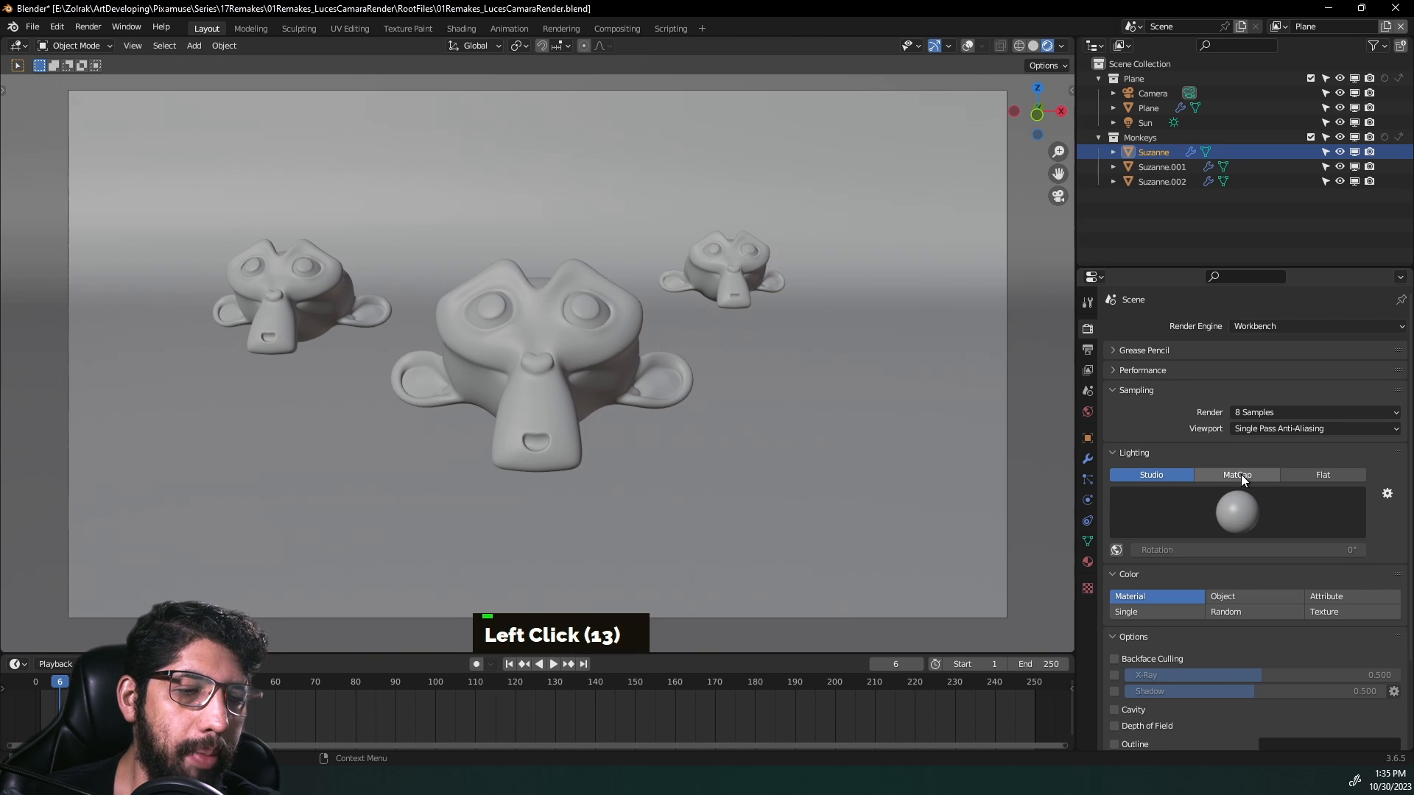
pyautogui.click(1232, 514)
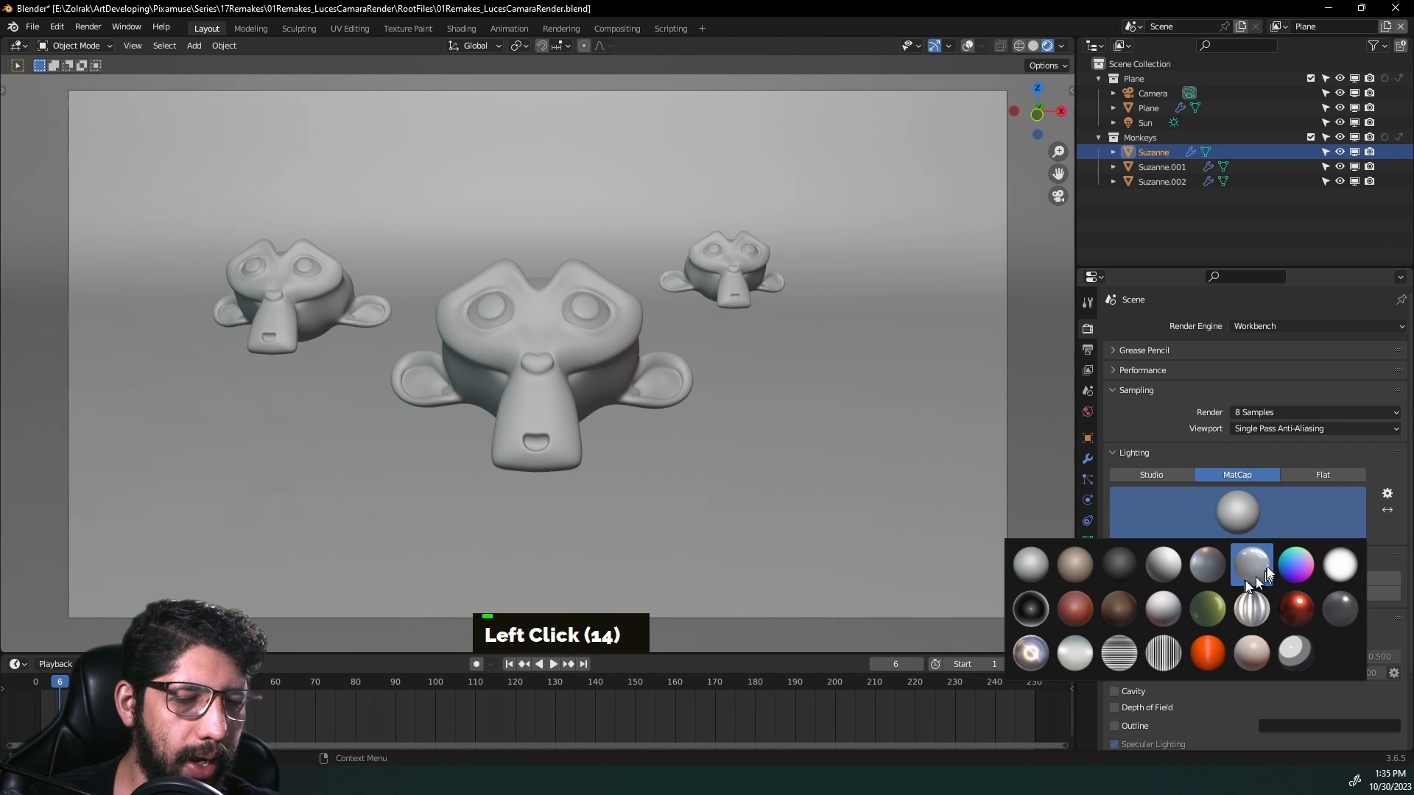
pyautogui.click(1235, 514)
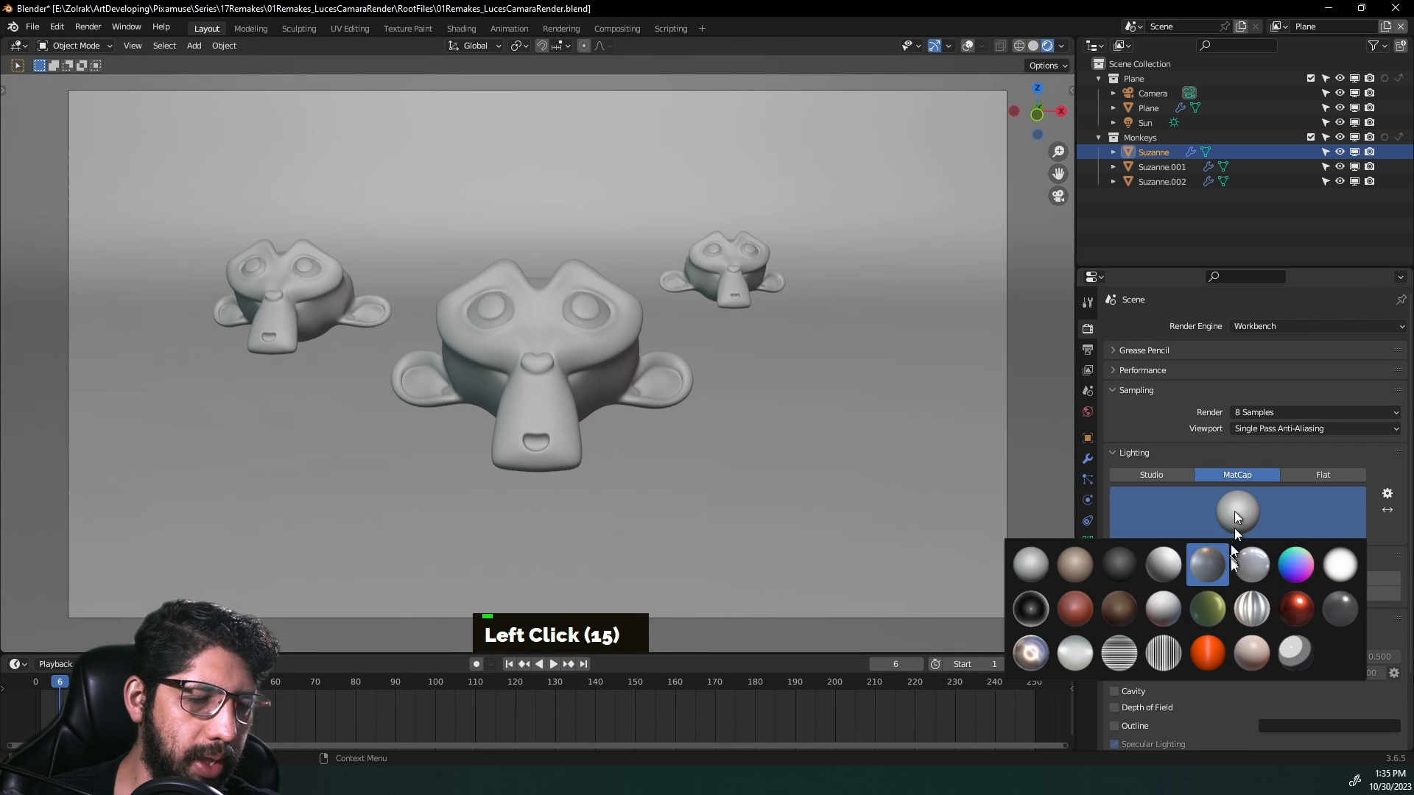
pyautogui.click(1295, 608)
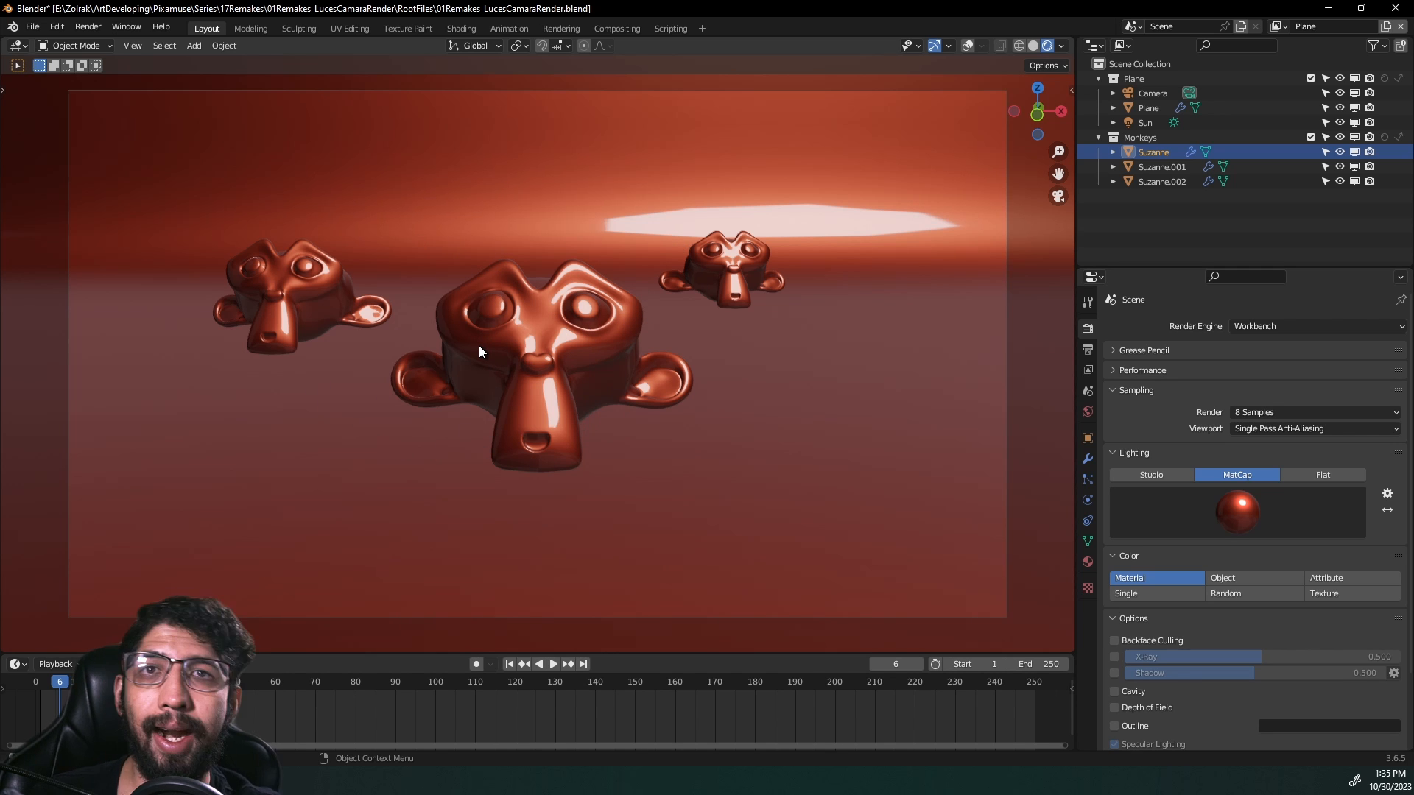
# Step: Preview the monkey scene in Eevee and set the render engine back to Cycles
pyautogui.click(1319, 326)
pyautogui.click(1322, 343)
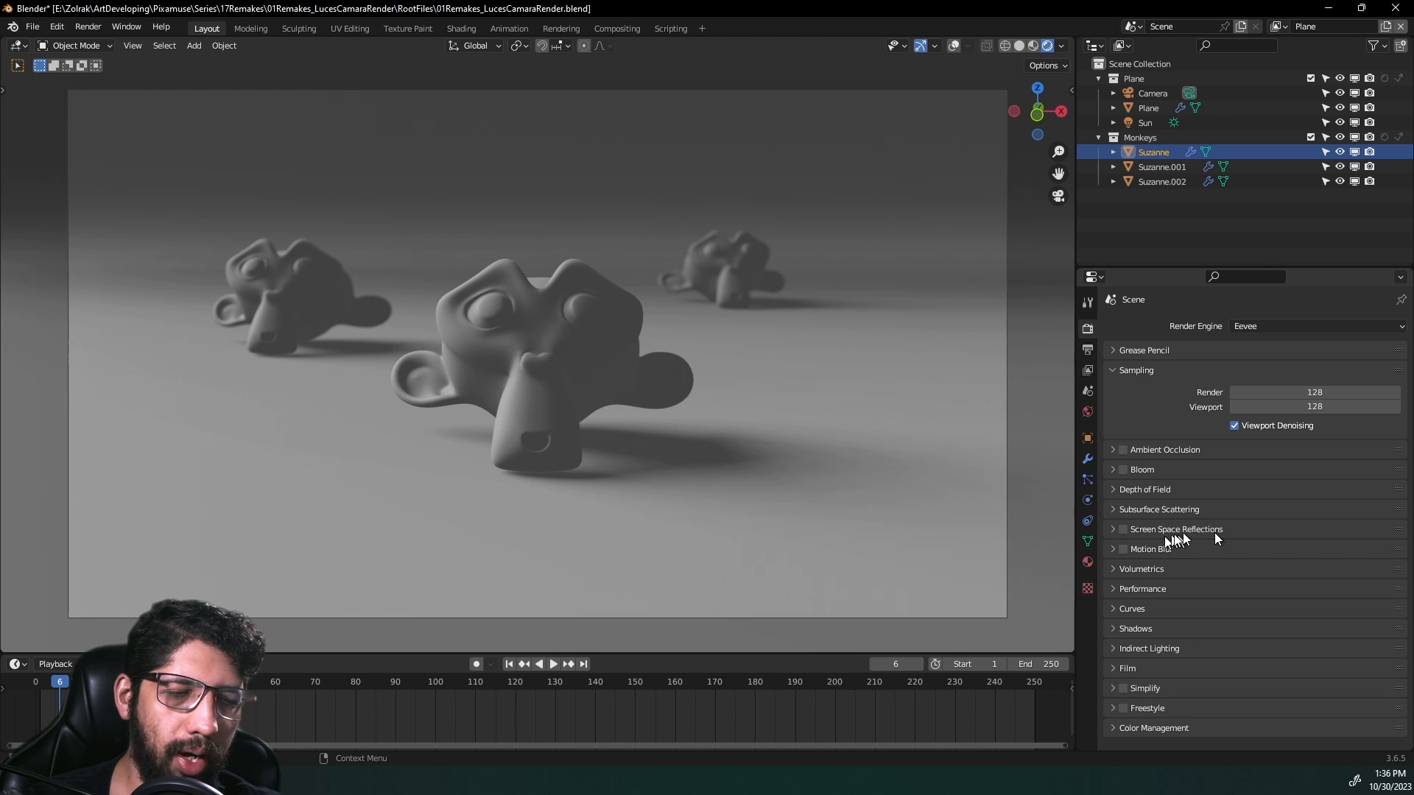
pyautogui.click(1290, 342)
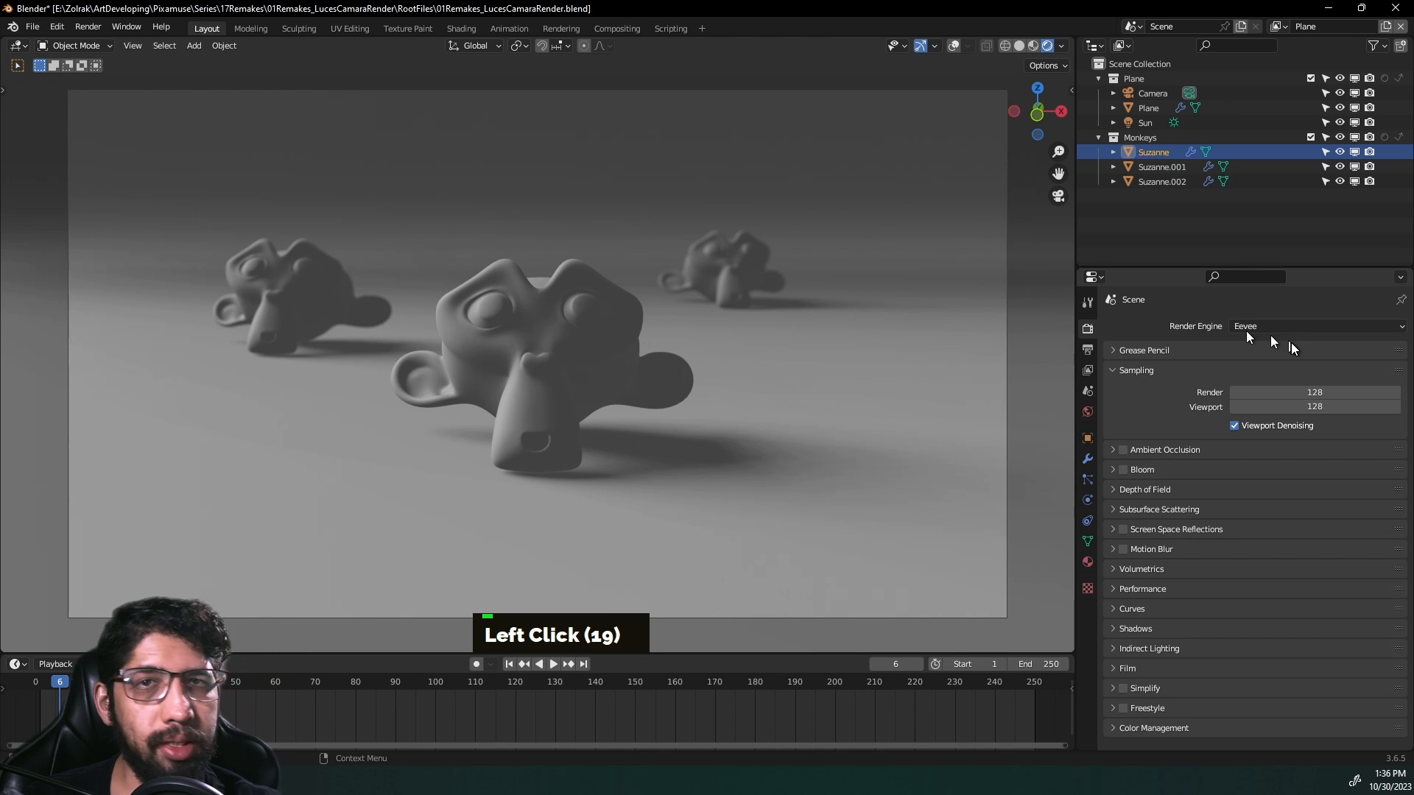
pyautogui.click(1286, 329)
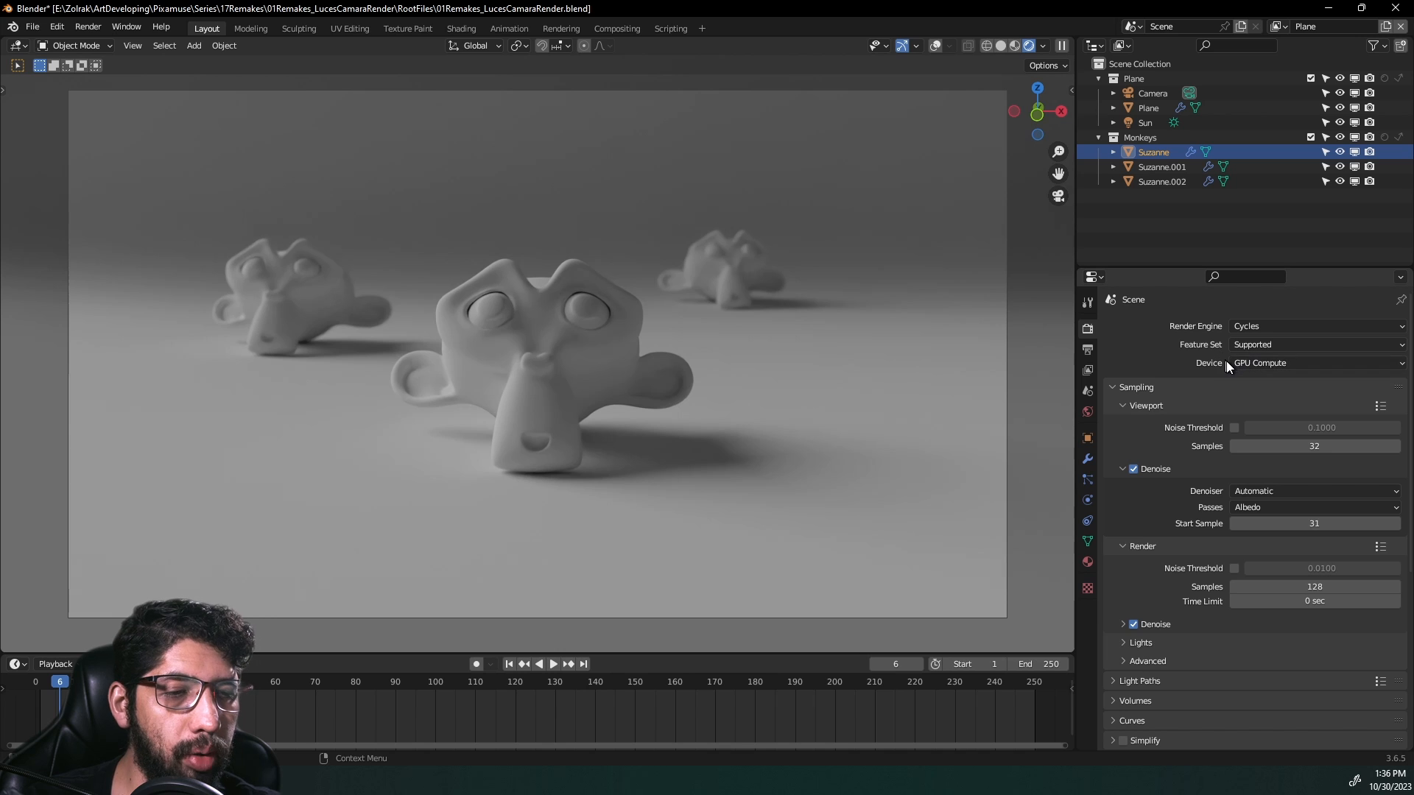
pyautogui.click(1245, 364)
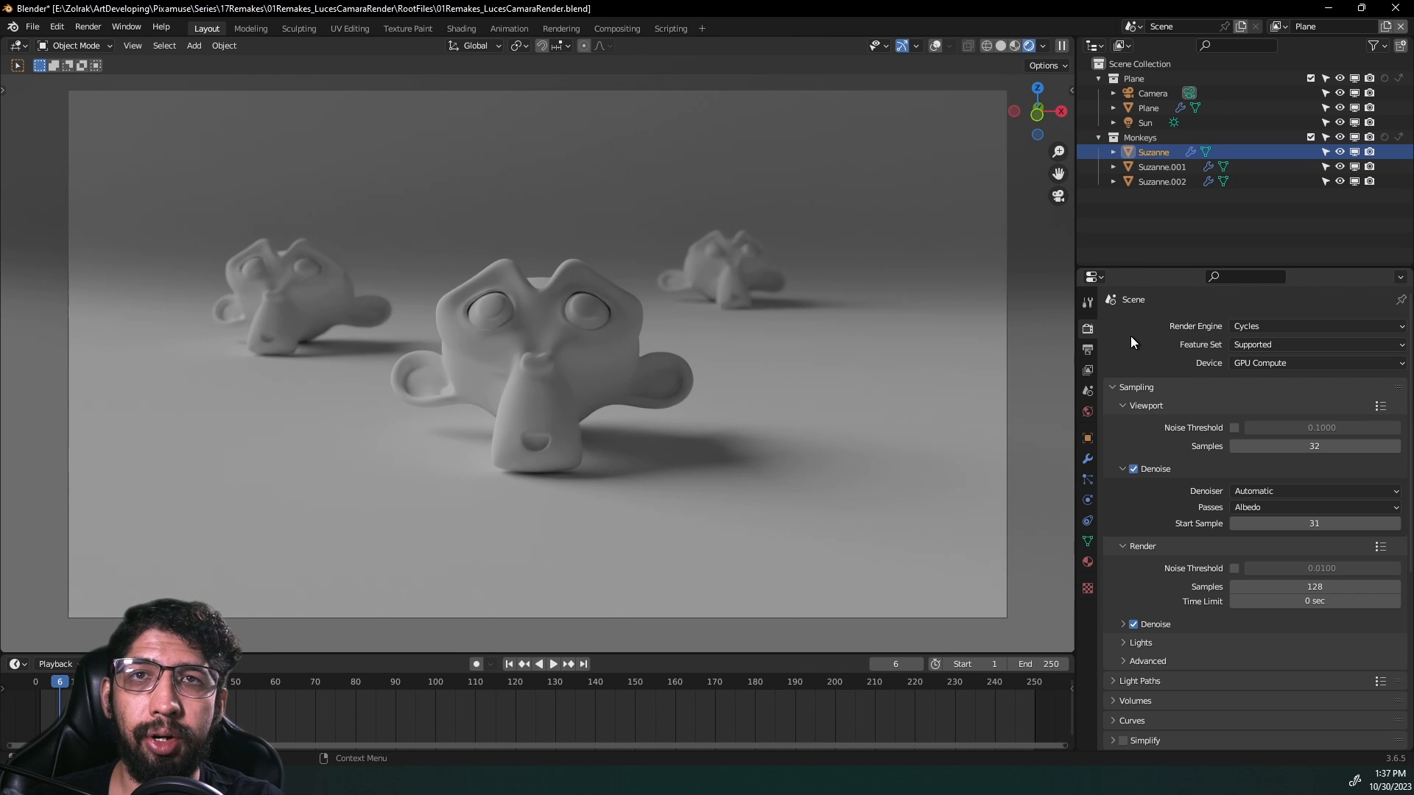
# Step: Open the online manual page for the Render Engine setting
pyautogui.rightClick(1250, 327)
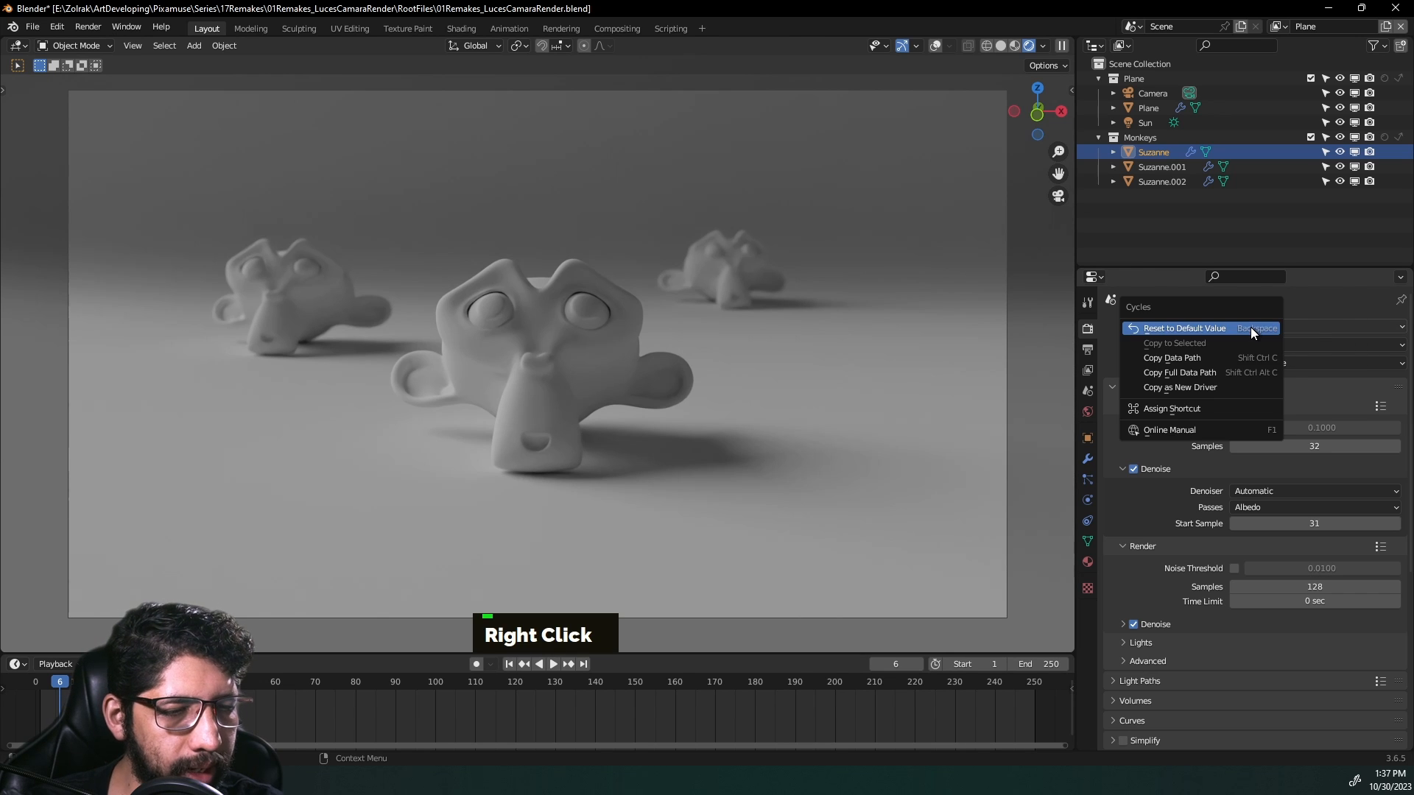
pyautogui.click(1171, 431)
pyautogui.moveTo(1413, 295); pyautogui.dragTo(675, 0)
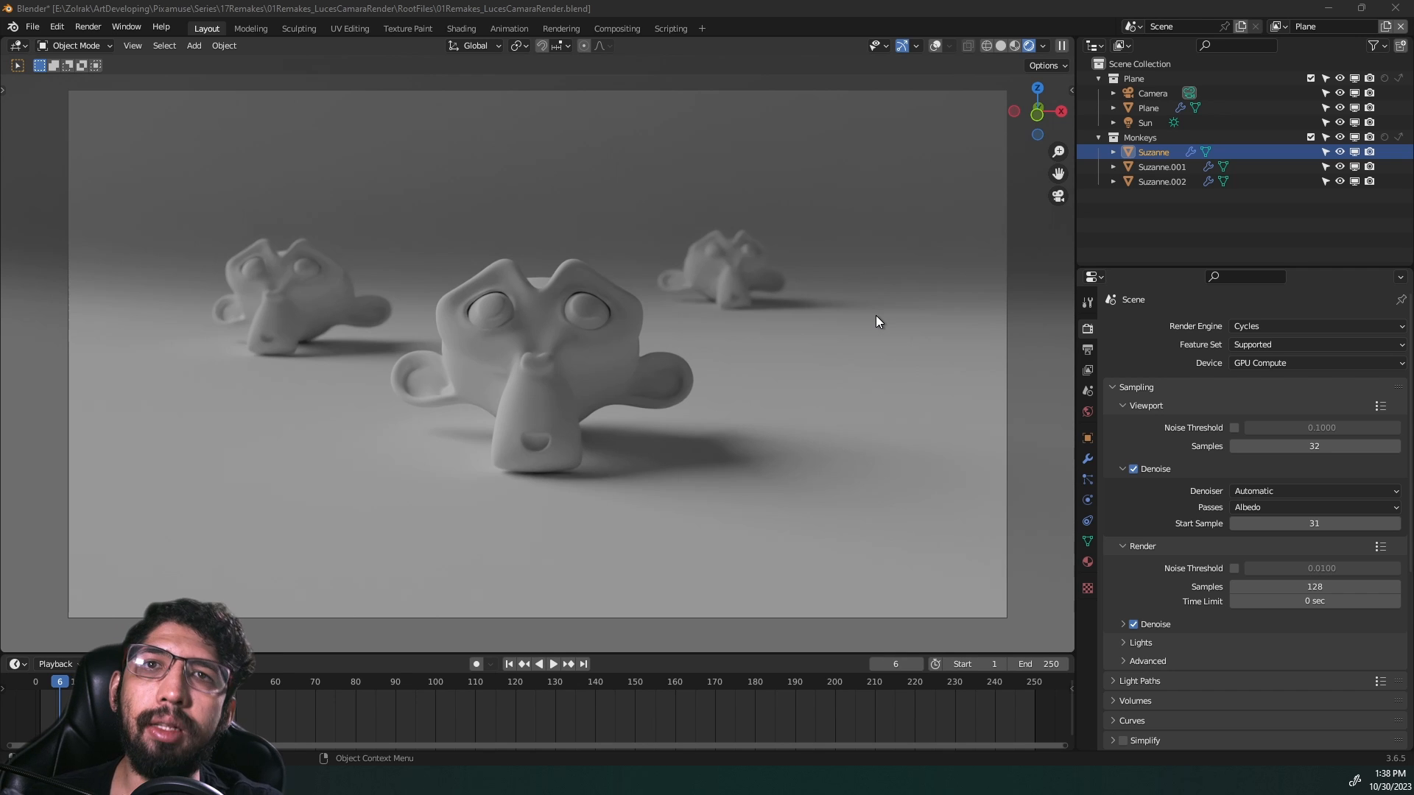
pyautogui.click(1146, 238)
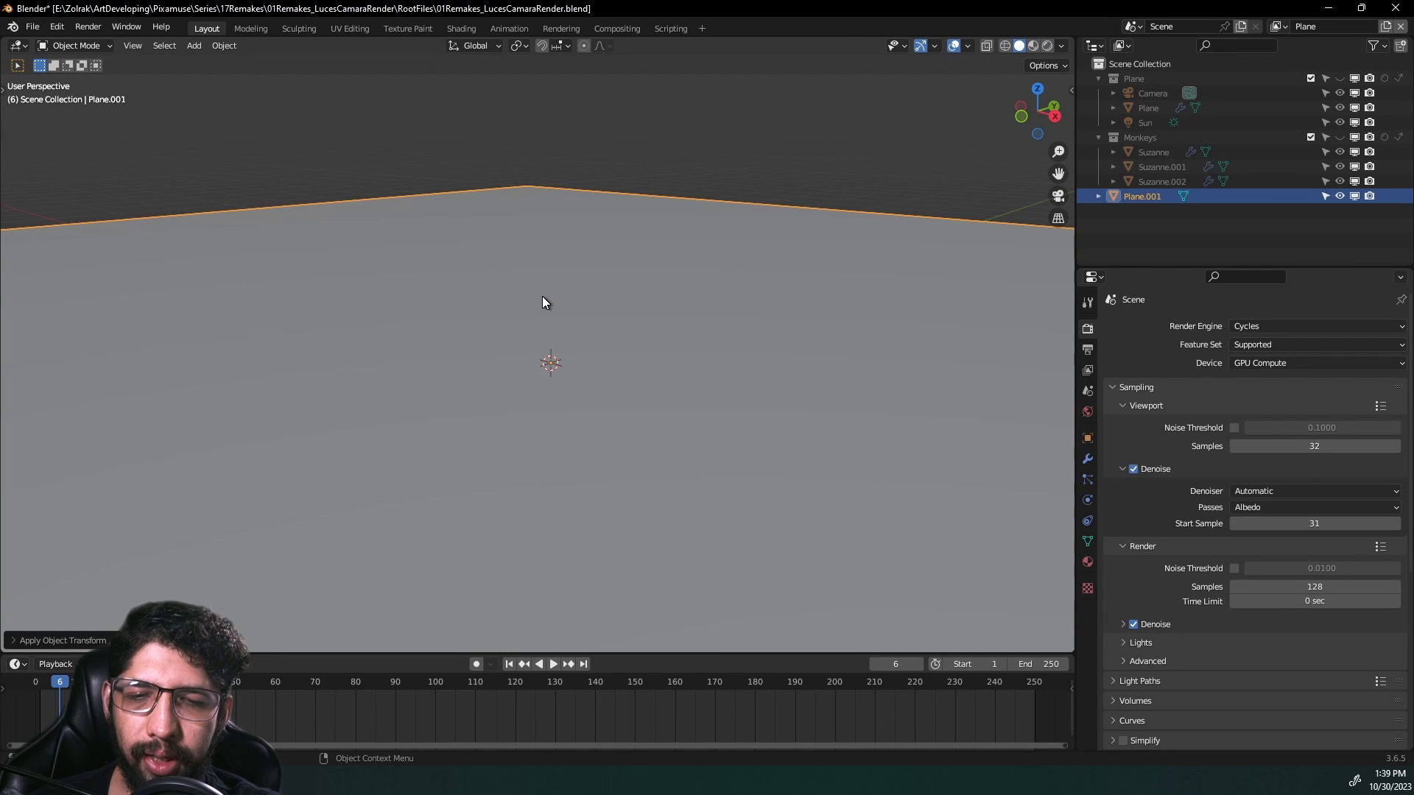
pyautogui.press('shift')
pyautogui.press('shift')
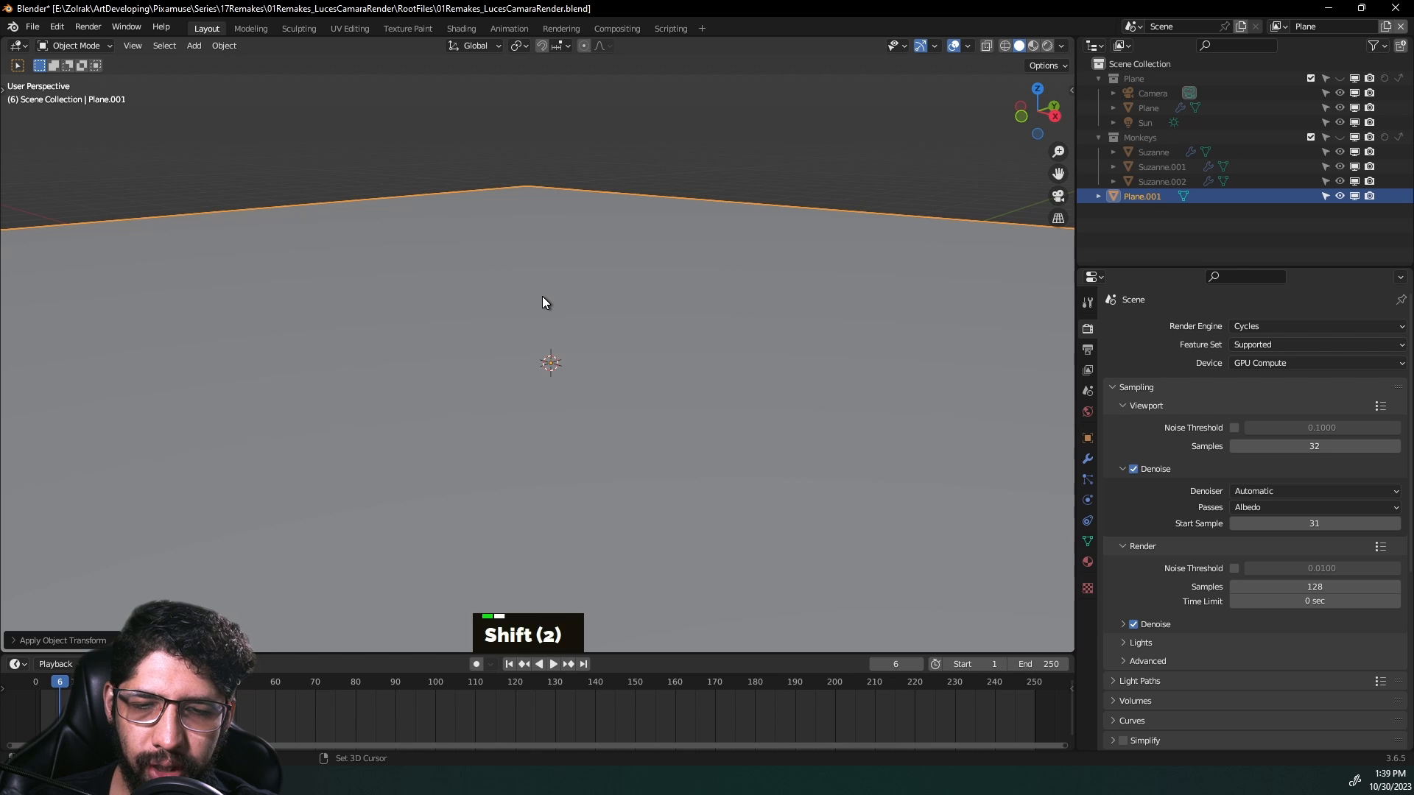
# Step: Add a point light at the plane's center and raise it vertically above the plane
pyautogui.hotkey('shift', 'a')
pyautogui.moveTo(483, 480)
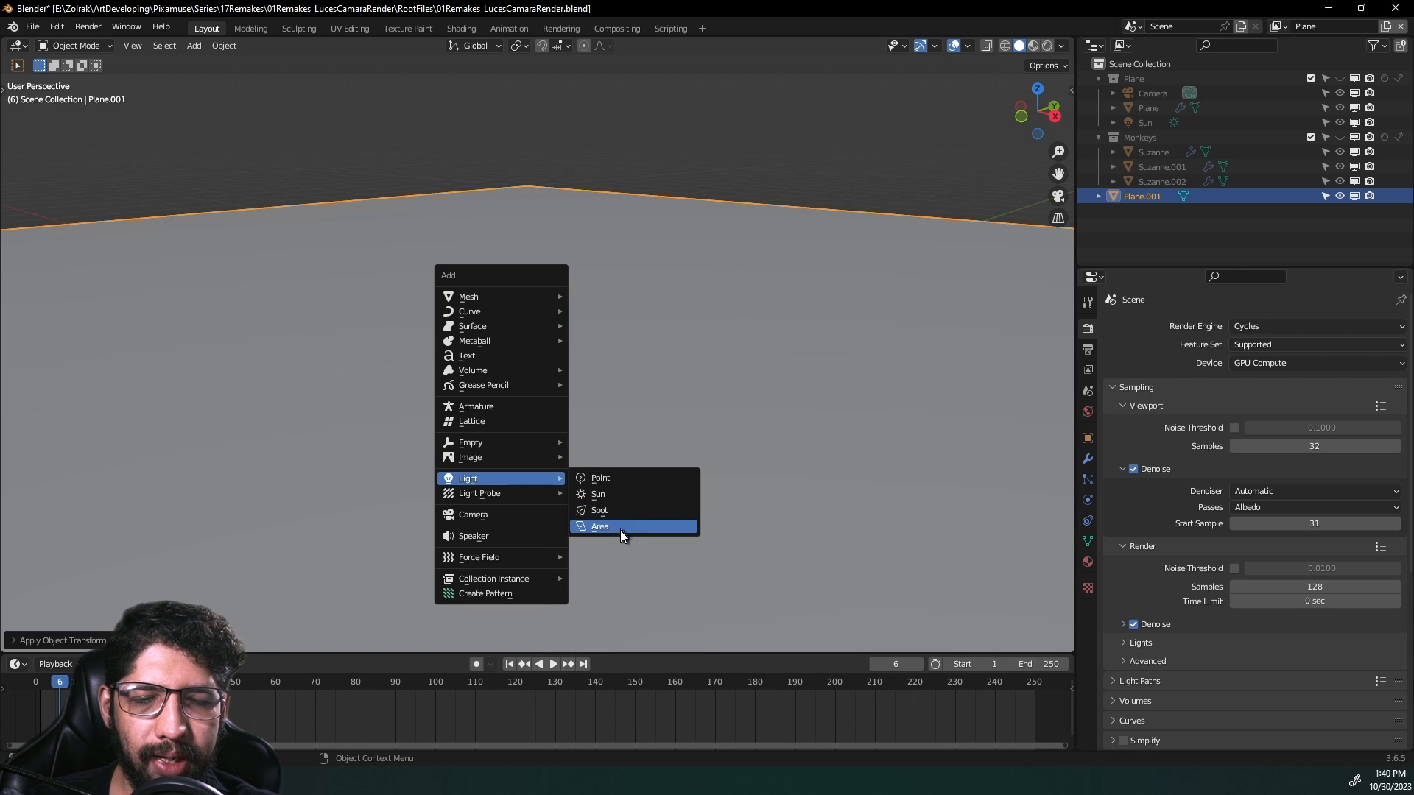
pyautogui.click(606, 479)
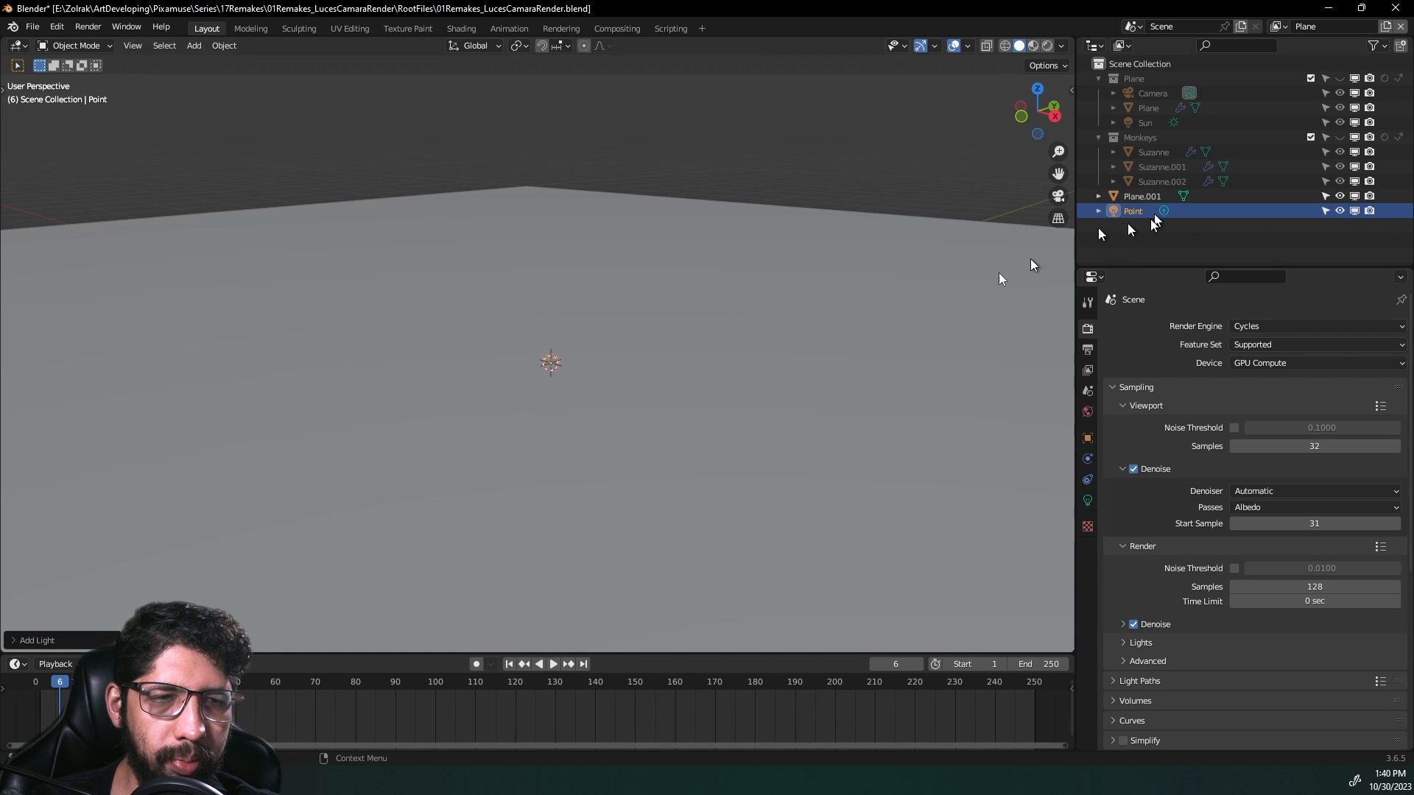
pyautogui.press('g')
pyautogui.press('z')
pyautogui.click(612, 293)
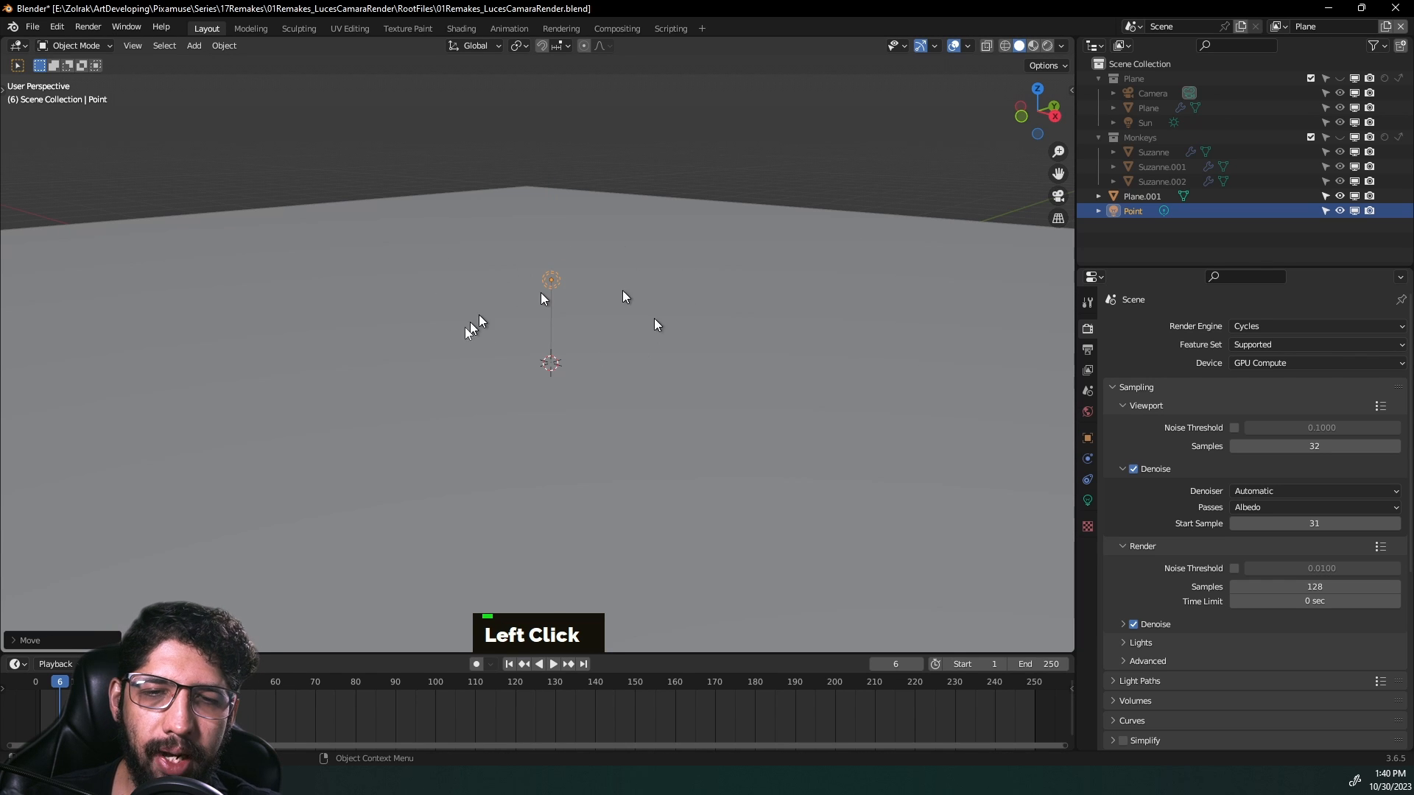
# Step: Show the viewport in Rendered shading and set the point light's power to 100 W
pyautogui.click(1048, 47)
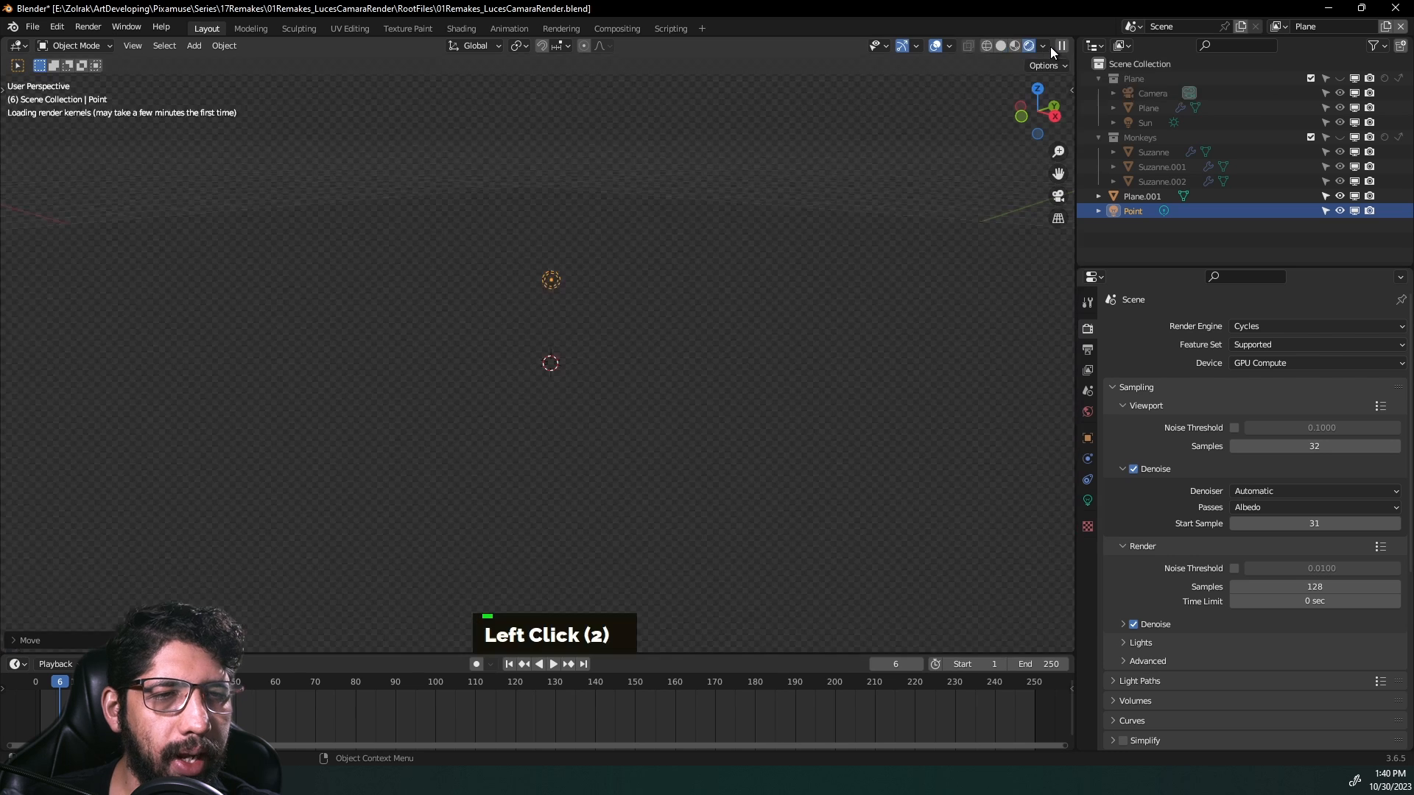
pyautogui.scroll(4, 556, 332)
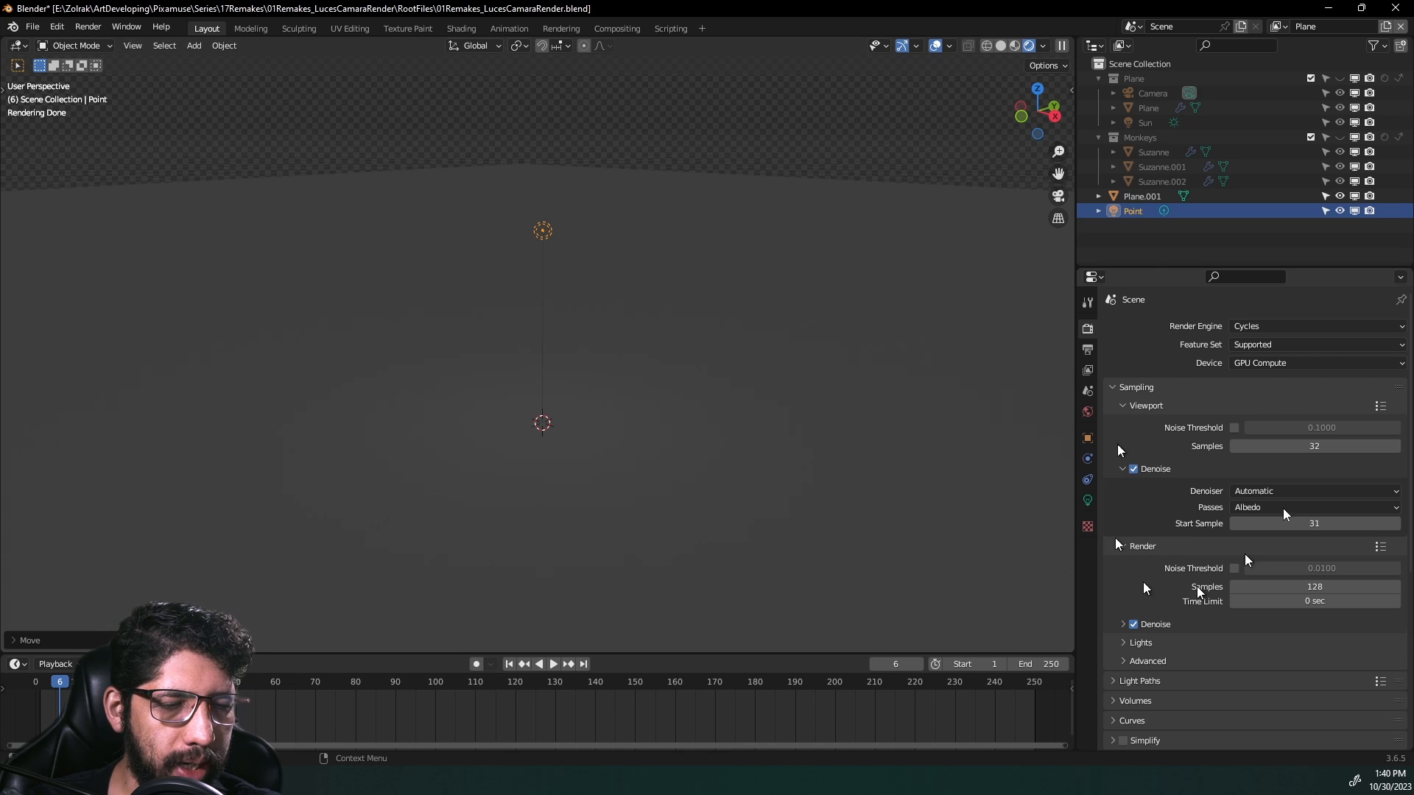
pyautogui.click(1088, 501)
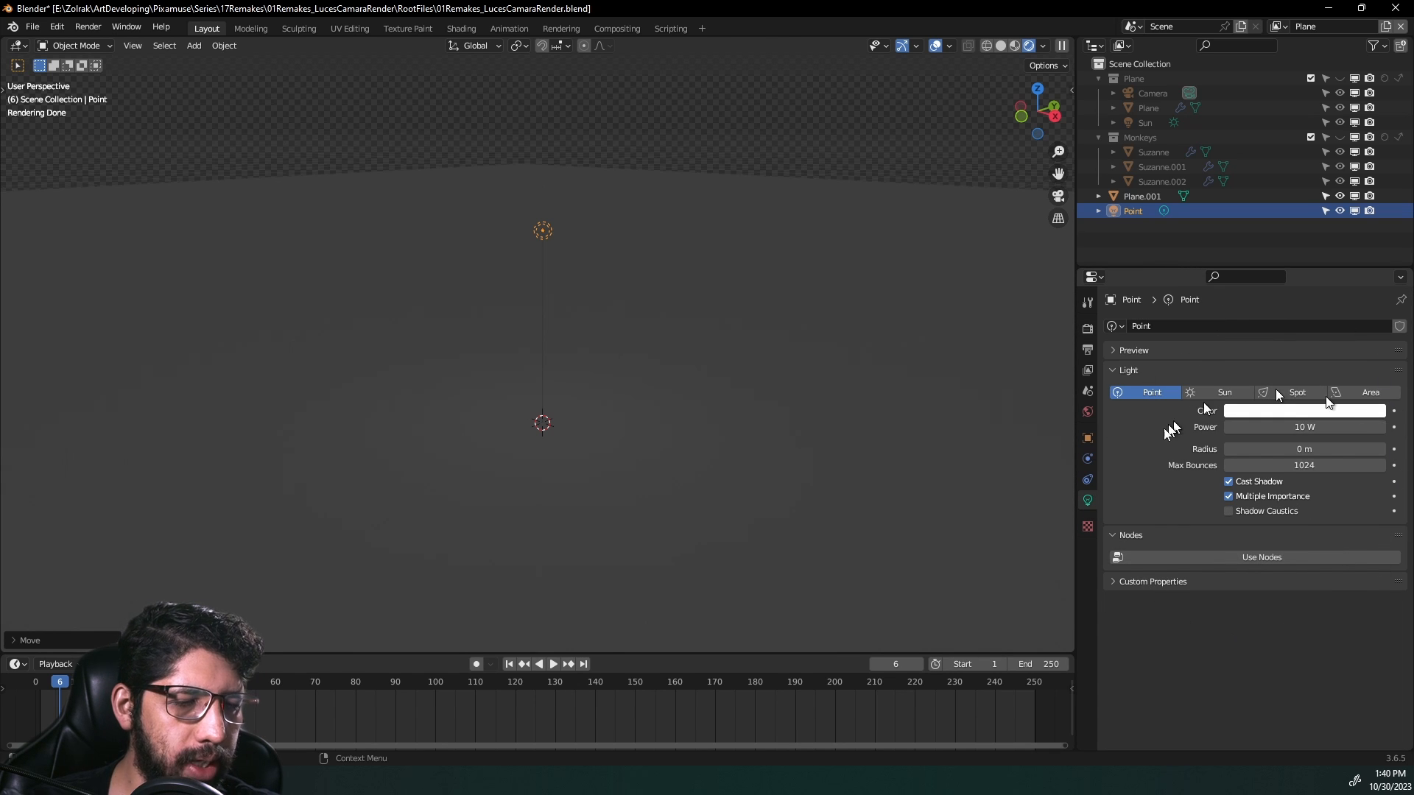
pyautogui.doubleClick(1297, 428)
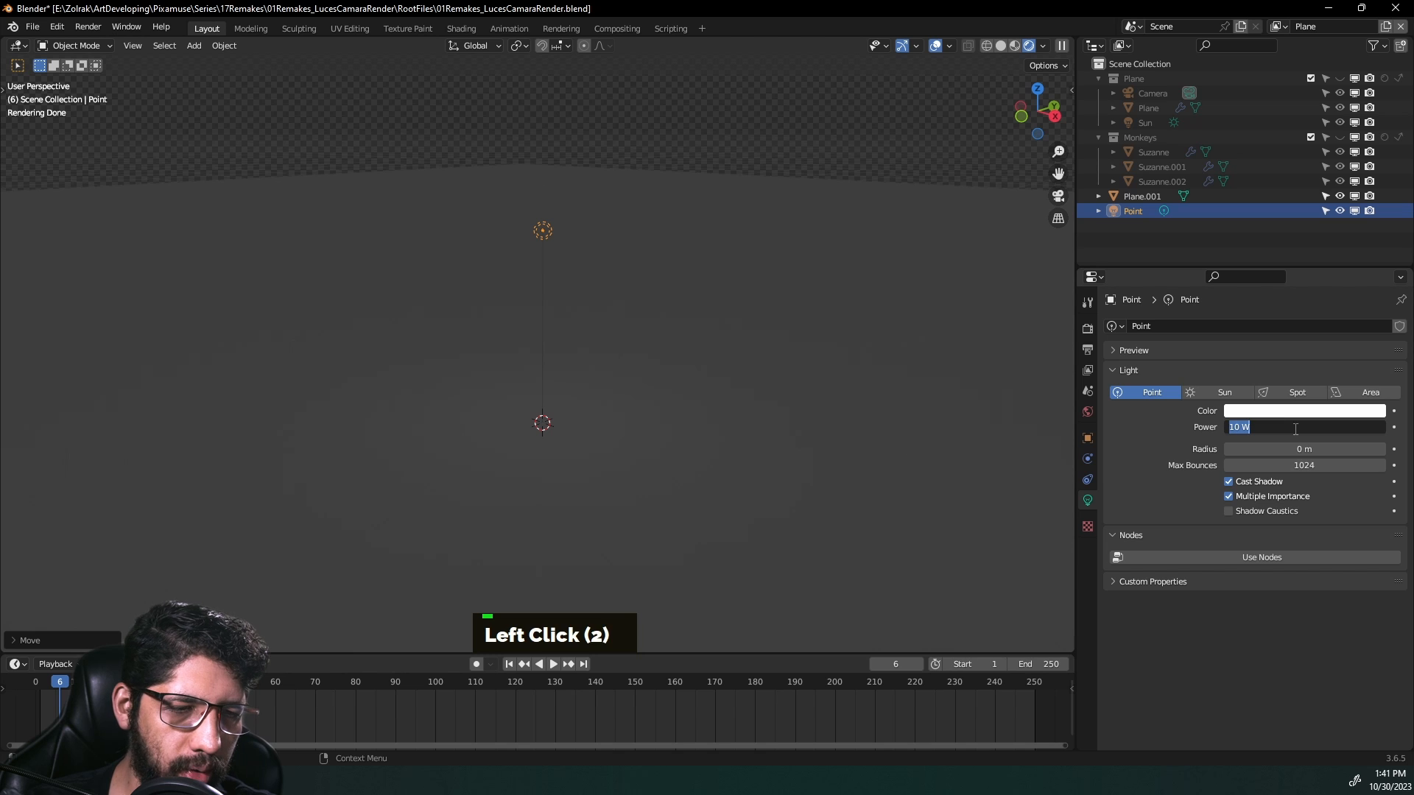
pyautogui.write('100')
pyautogui.press('Return')
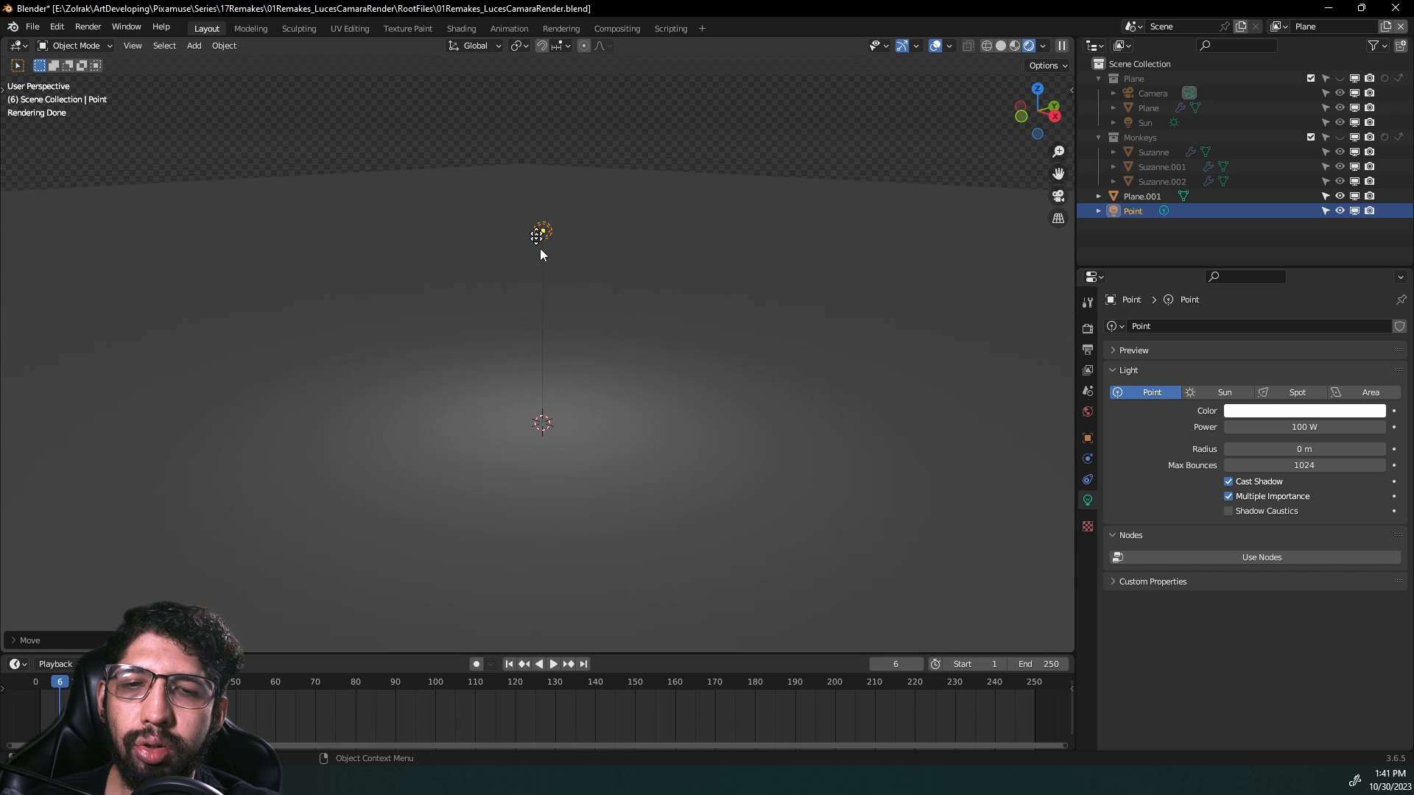
# Step: Try rotating and scaling the point light to check the effect on its illumination
pyautogui.press('s')
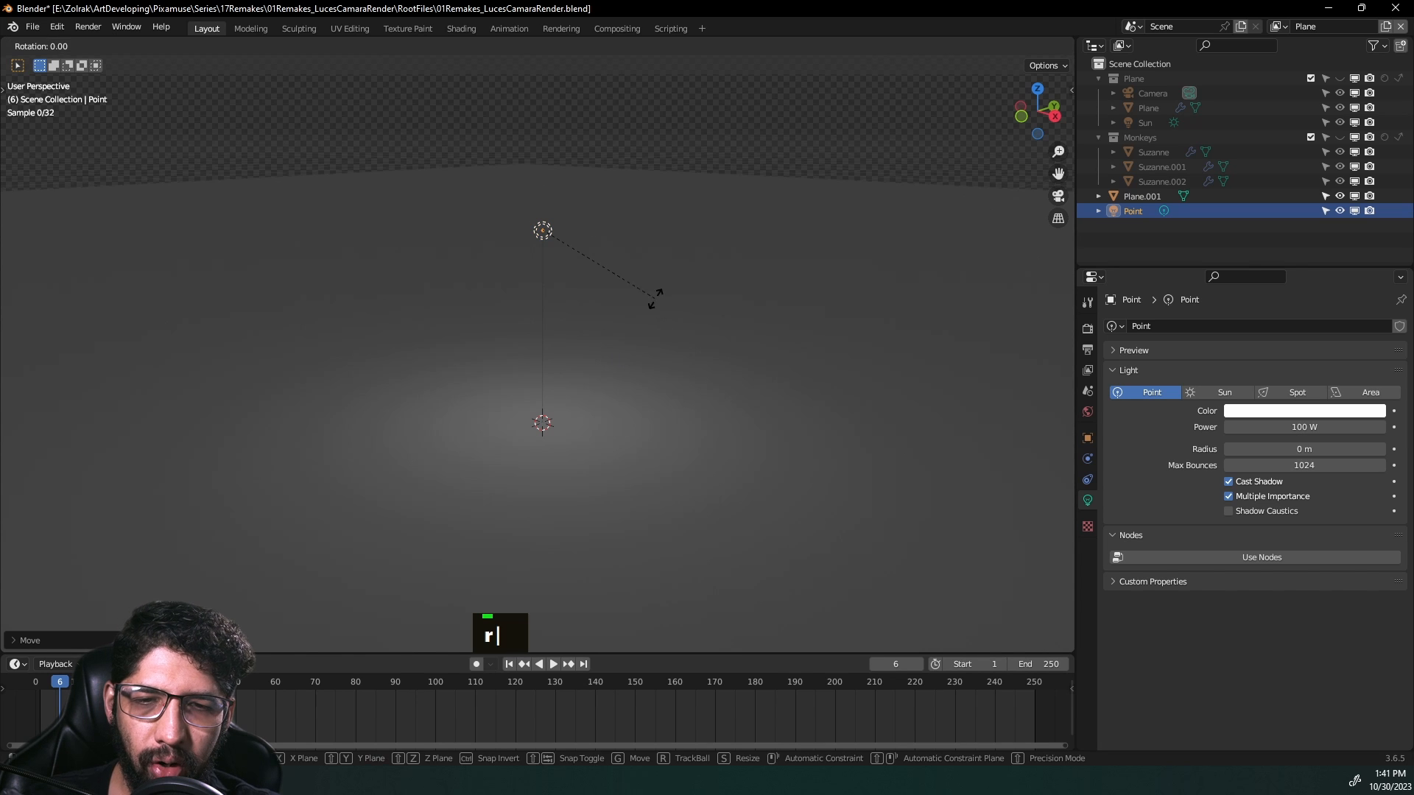
pyautogui.rightClick(658, 362)
pyautogui.press('s')
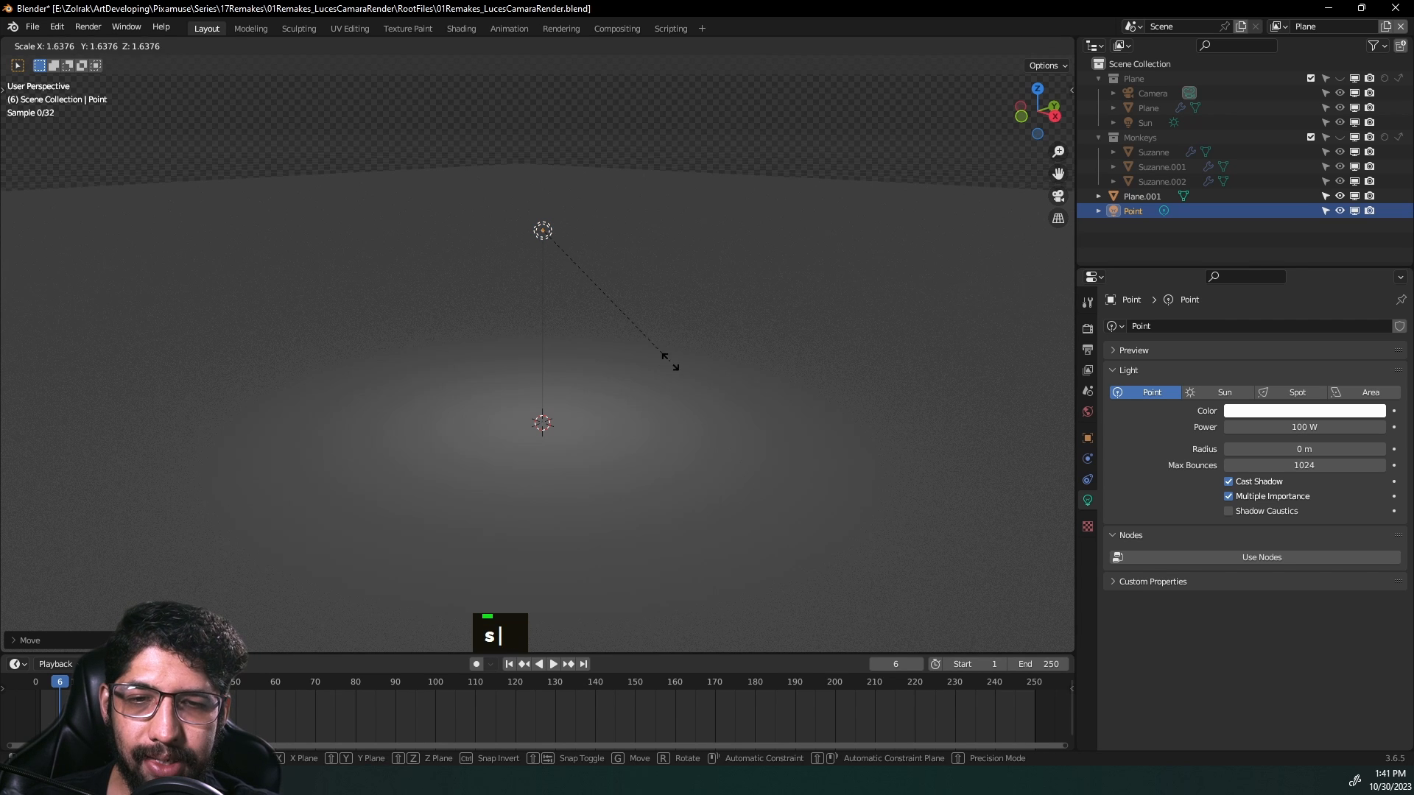
pyautogui.rightClick(751, 284)
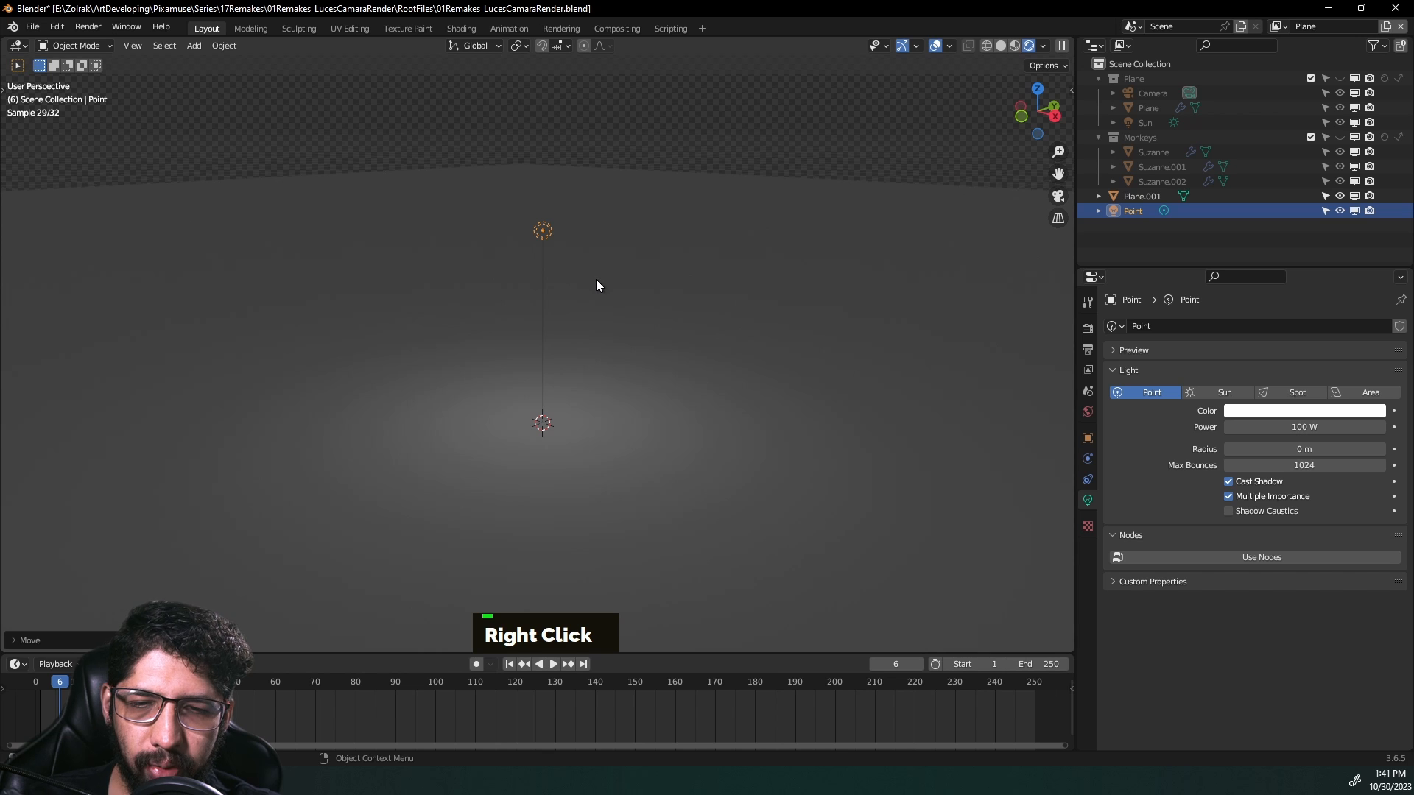
# Step: Move the point light closer to the plane and change its color to a light red
pyautogui.press('g')
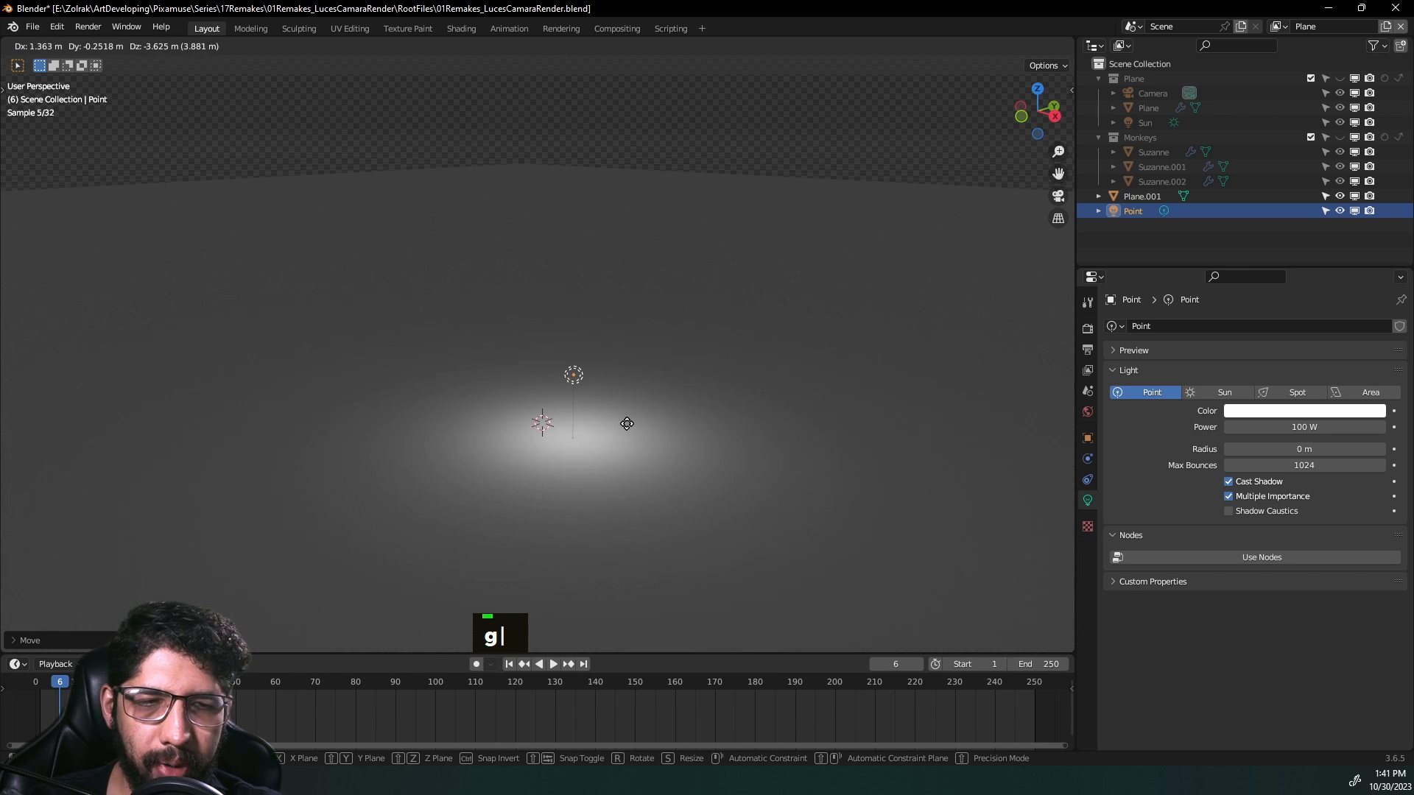
pyautogui.rightClick(782, 359)
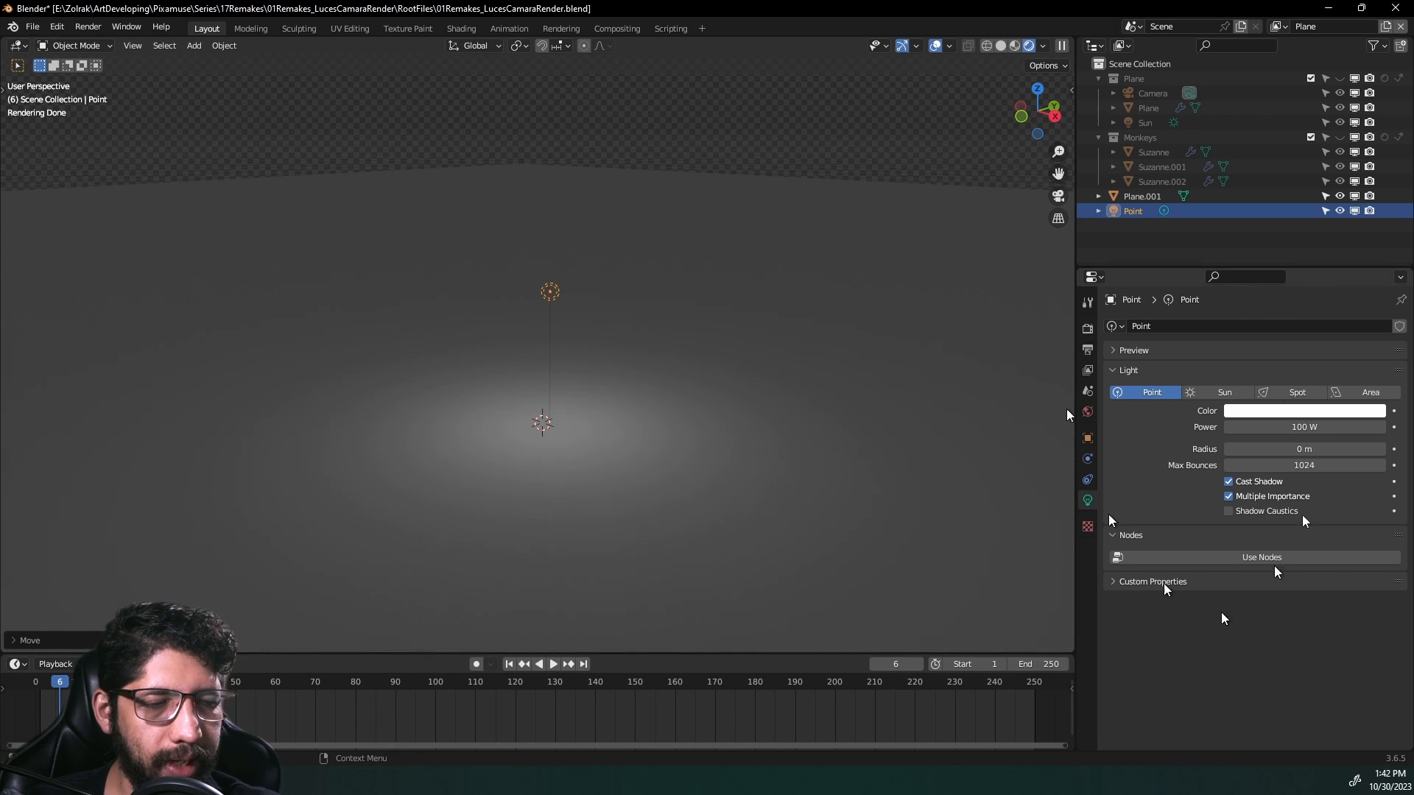
pyautogui.click(1258, 414)
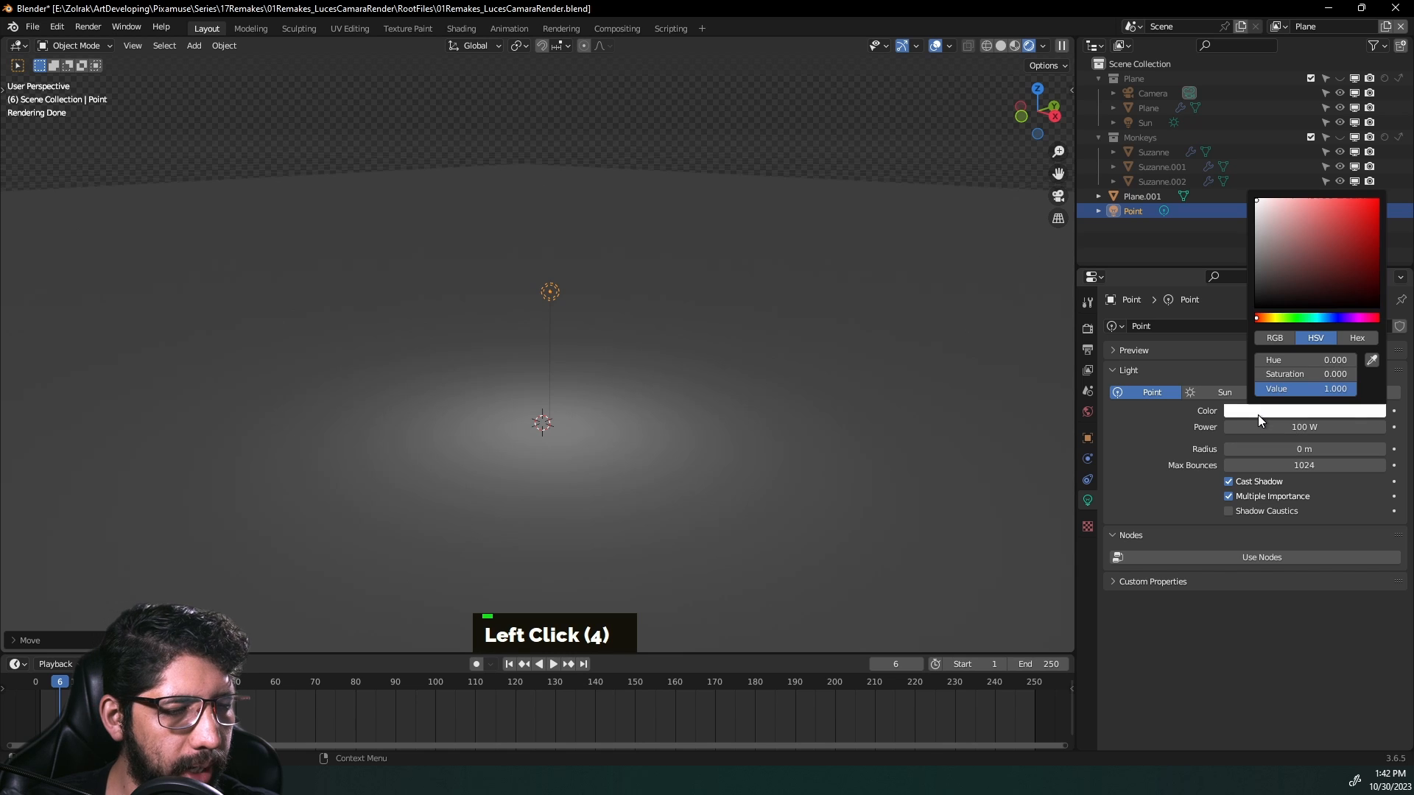
pyautogui.click(1298, 209)
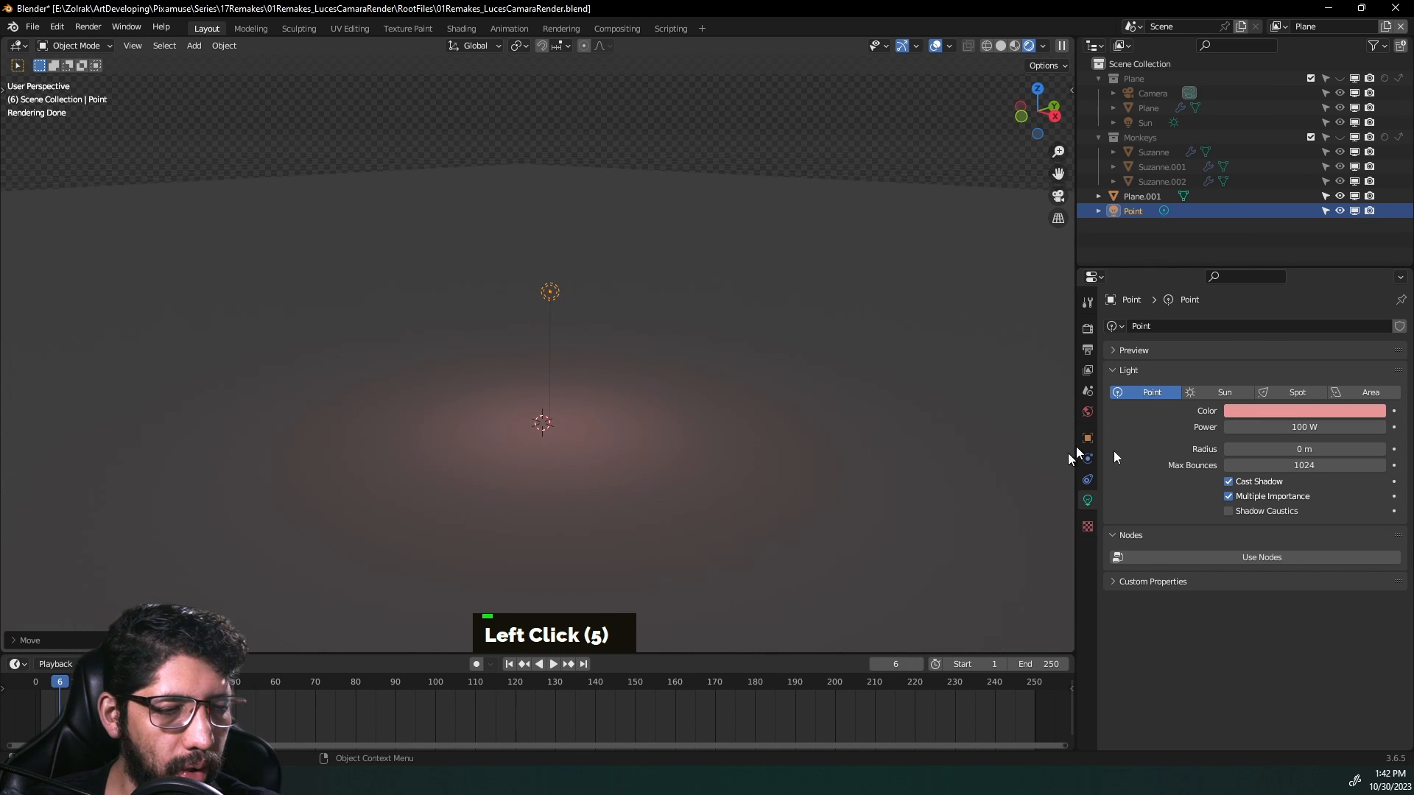
# Step: Raise the point light's power to 5000 W
pyautogui.moveTo(1305, 427)
pyautogui.mouseDown()
pyautogui.moveTo(1333, 427)
pyautogui.moveTo(1293, 427)
pyautogui.mouseUp()
pyautogui.click(1291, 427)
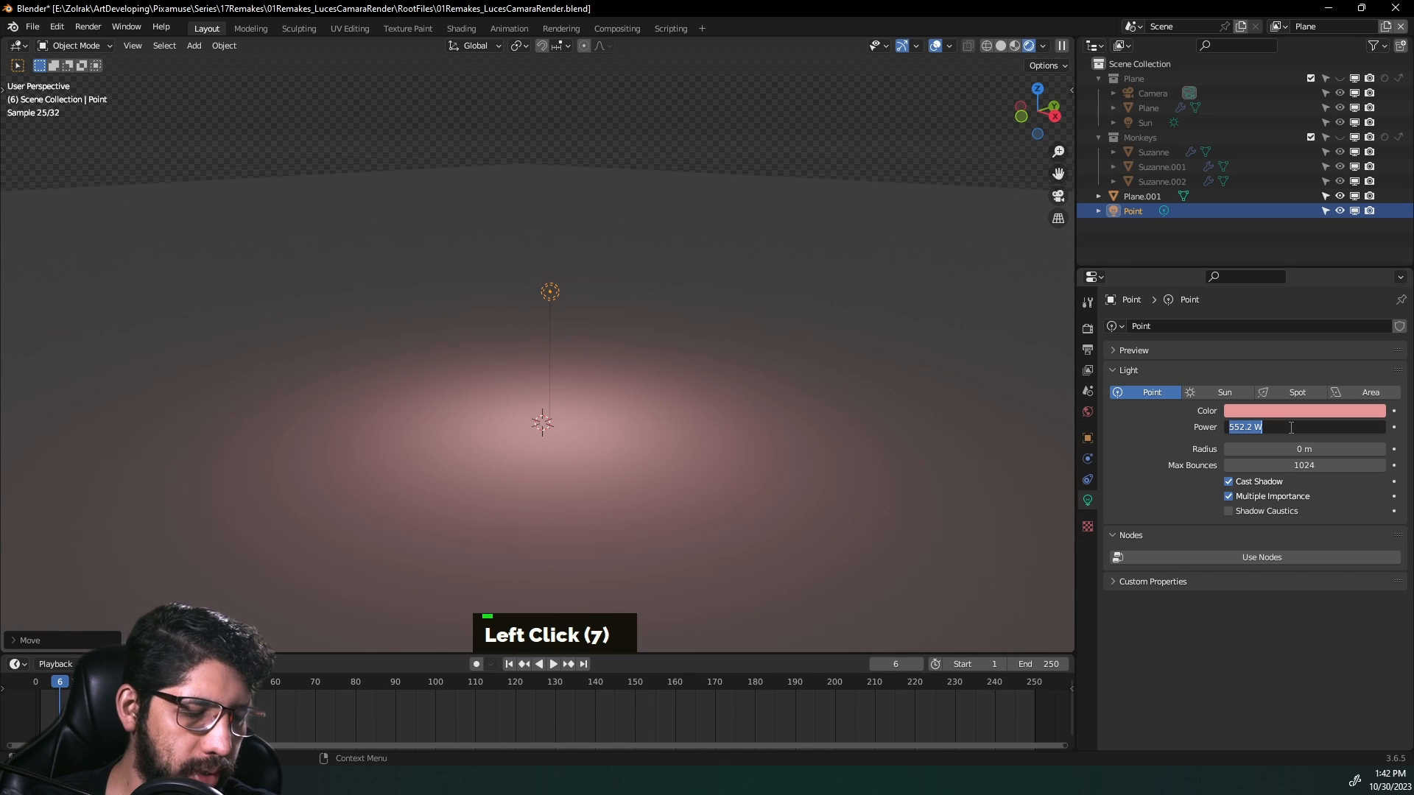
pyautogui.write('5000')
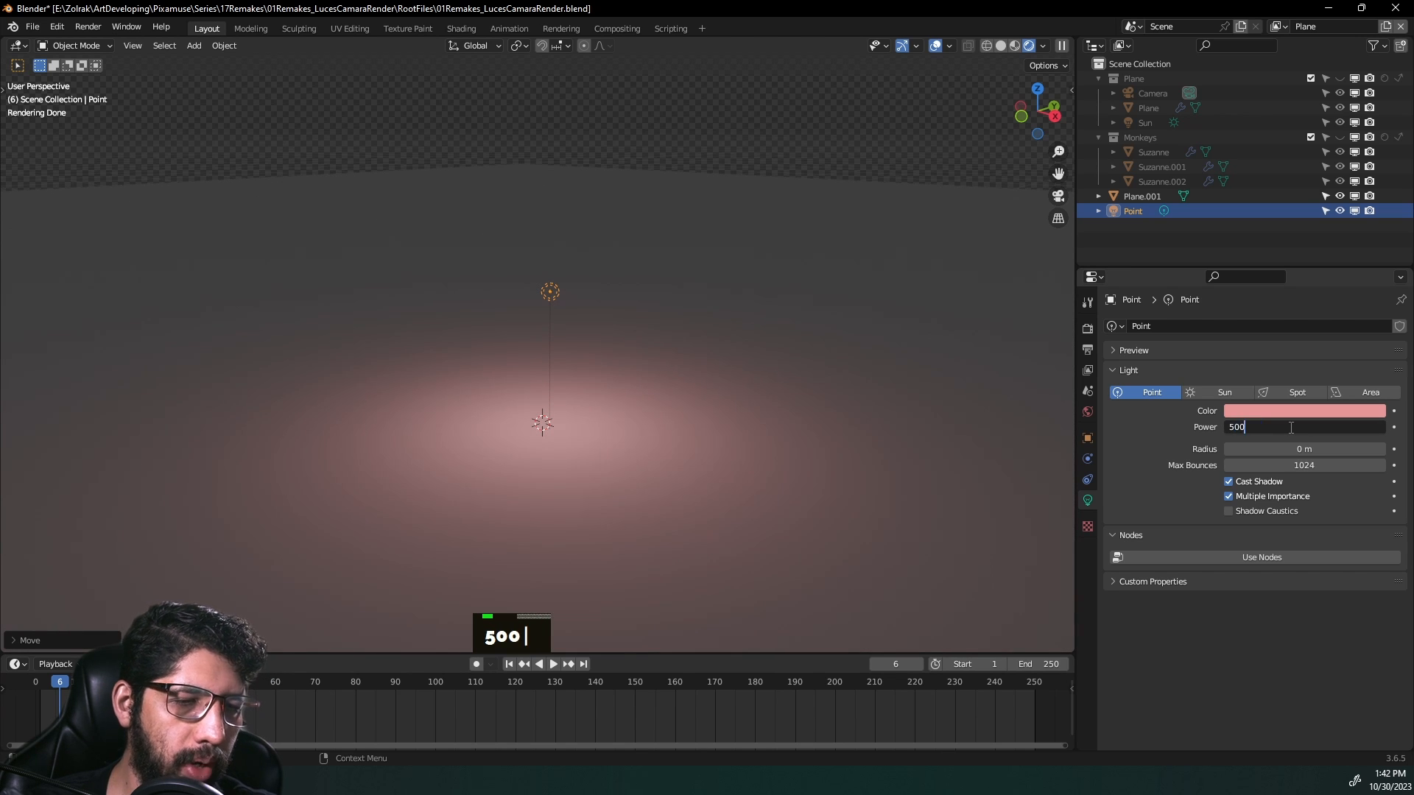
pyautogui.press('Return')
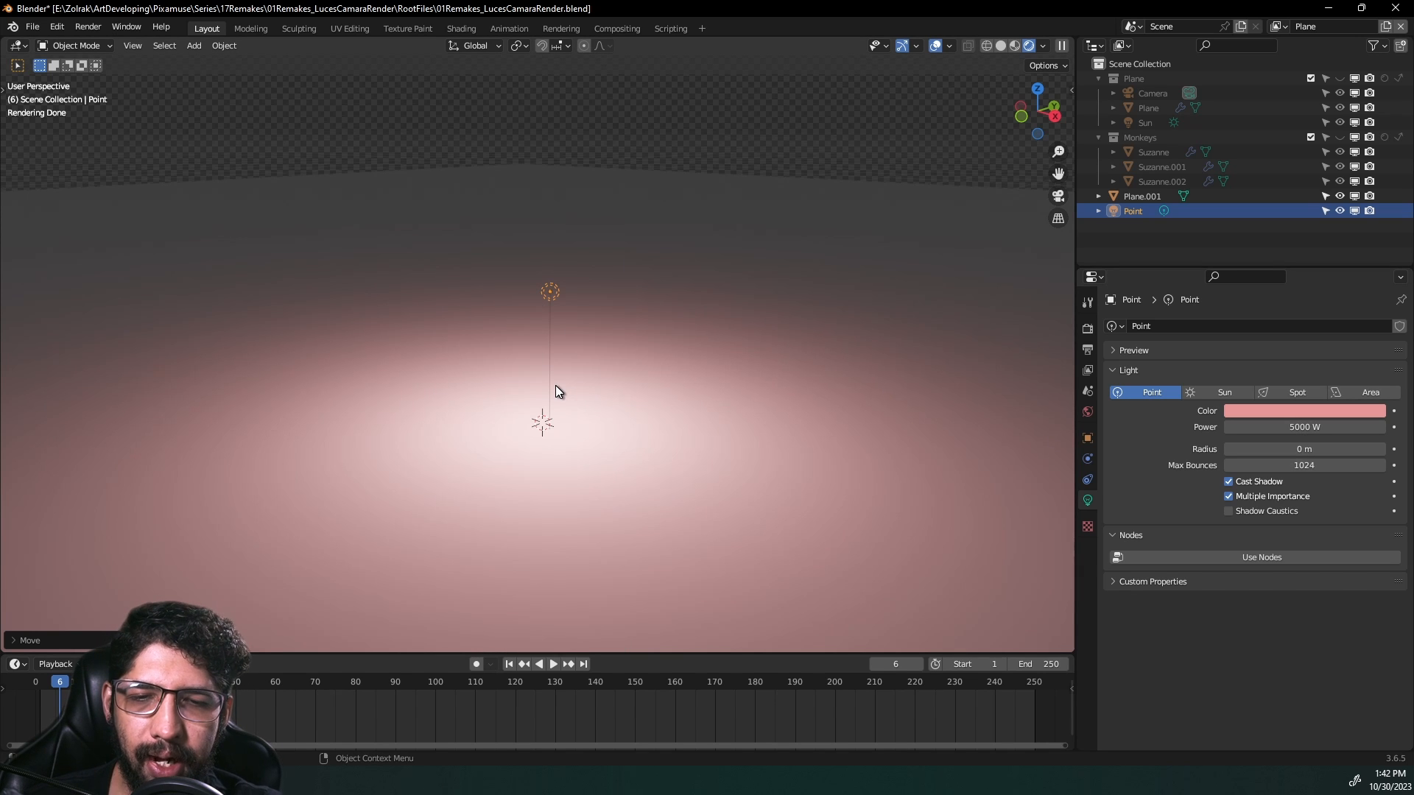
# Step: Add a monkey mesh under the light and raise it vertically above the plane
pyautogui.hotkey('shift', 'a')
pyautogui.moveTo(513, 204)
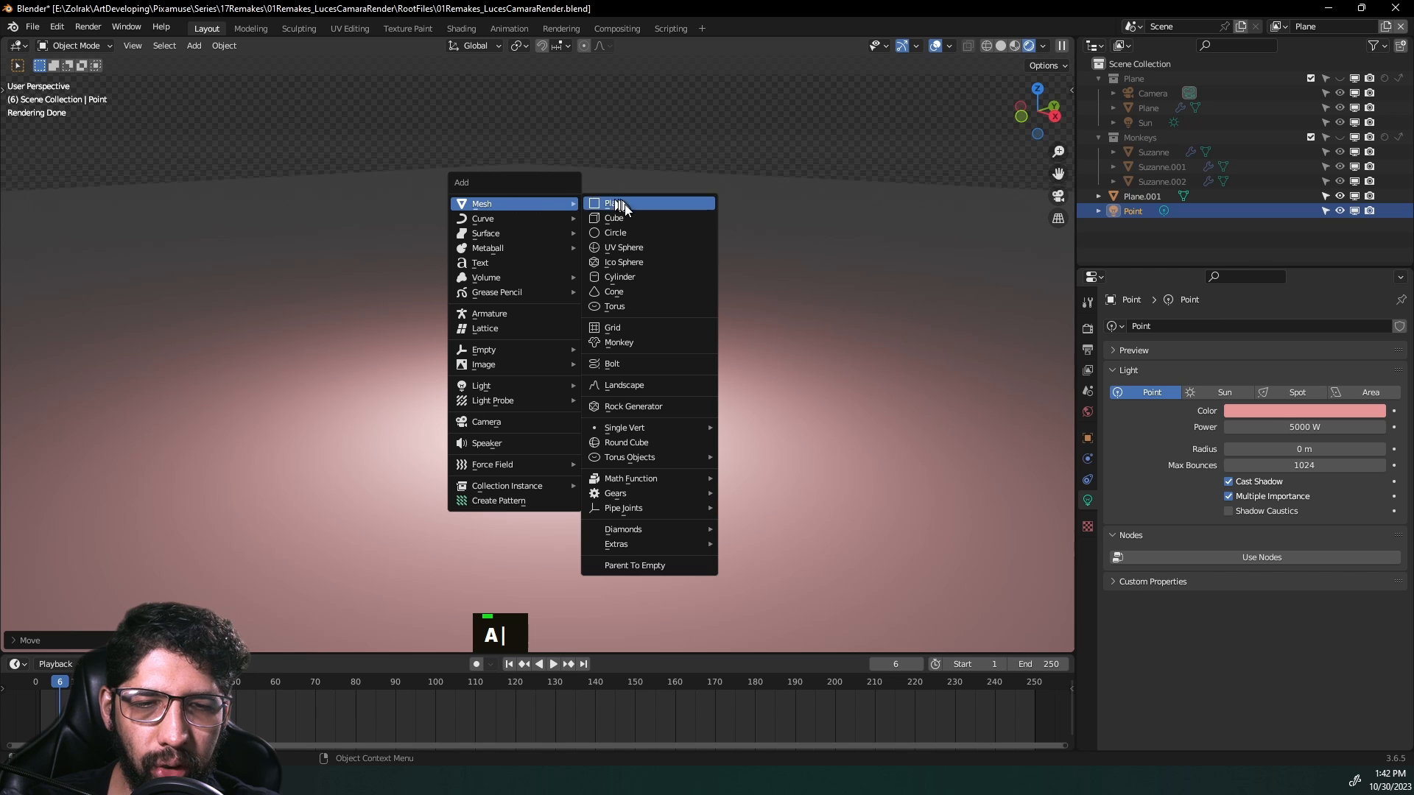
pyautogui.click(636, 344)
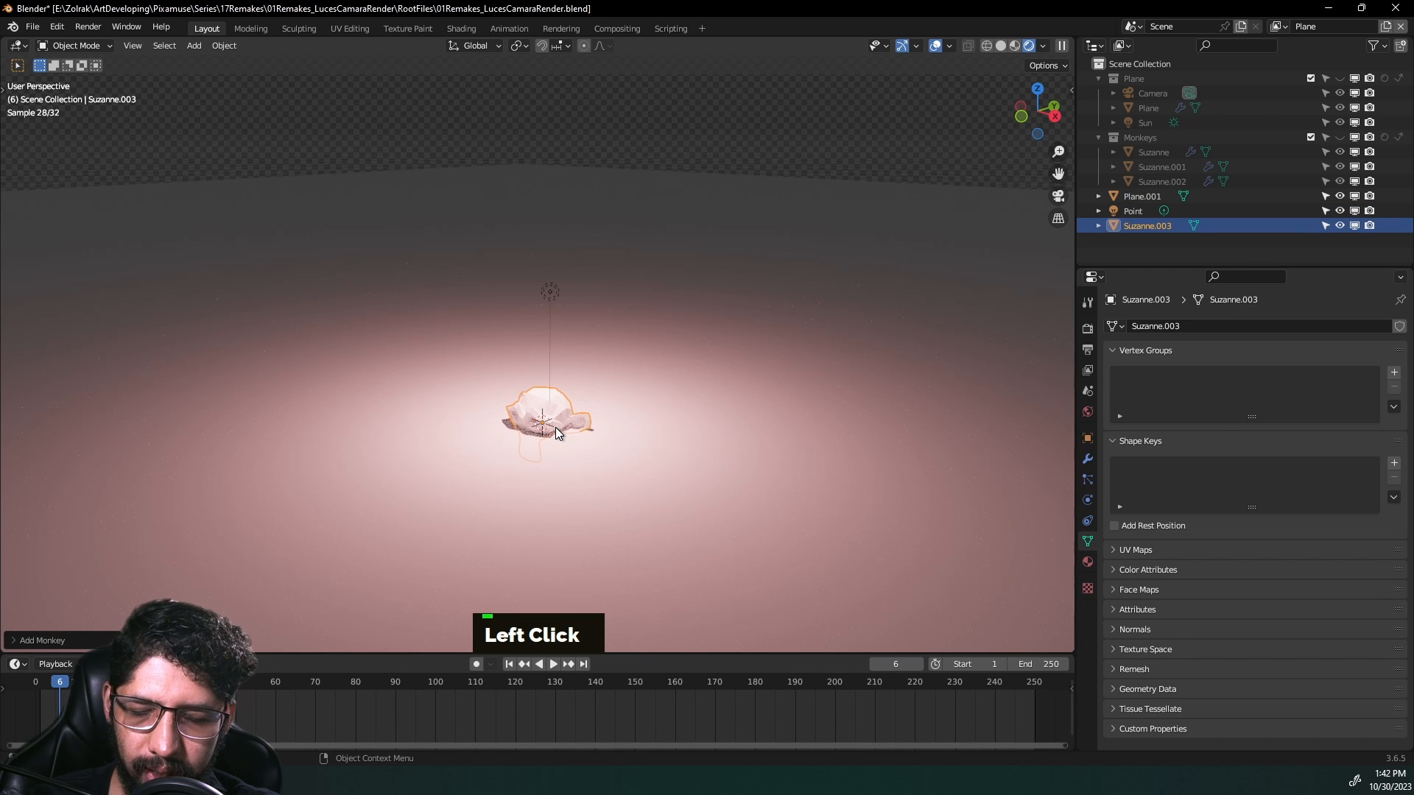
pyautogui.press('g')
pyautogui.press('z')
pyautogui.click(556, 361)
# Step: Raise the point light vertically, farther above the monkey
pyautogui.click(550, 299)
pyautogui.press('g')
pyautogui.press('z')
pyautogui.click(551, 232)
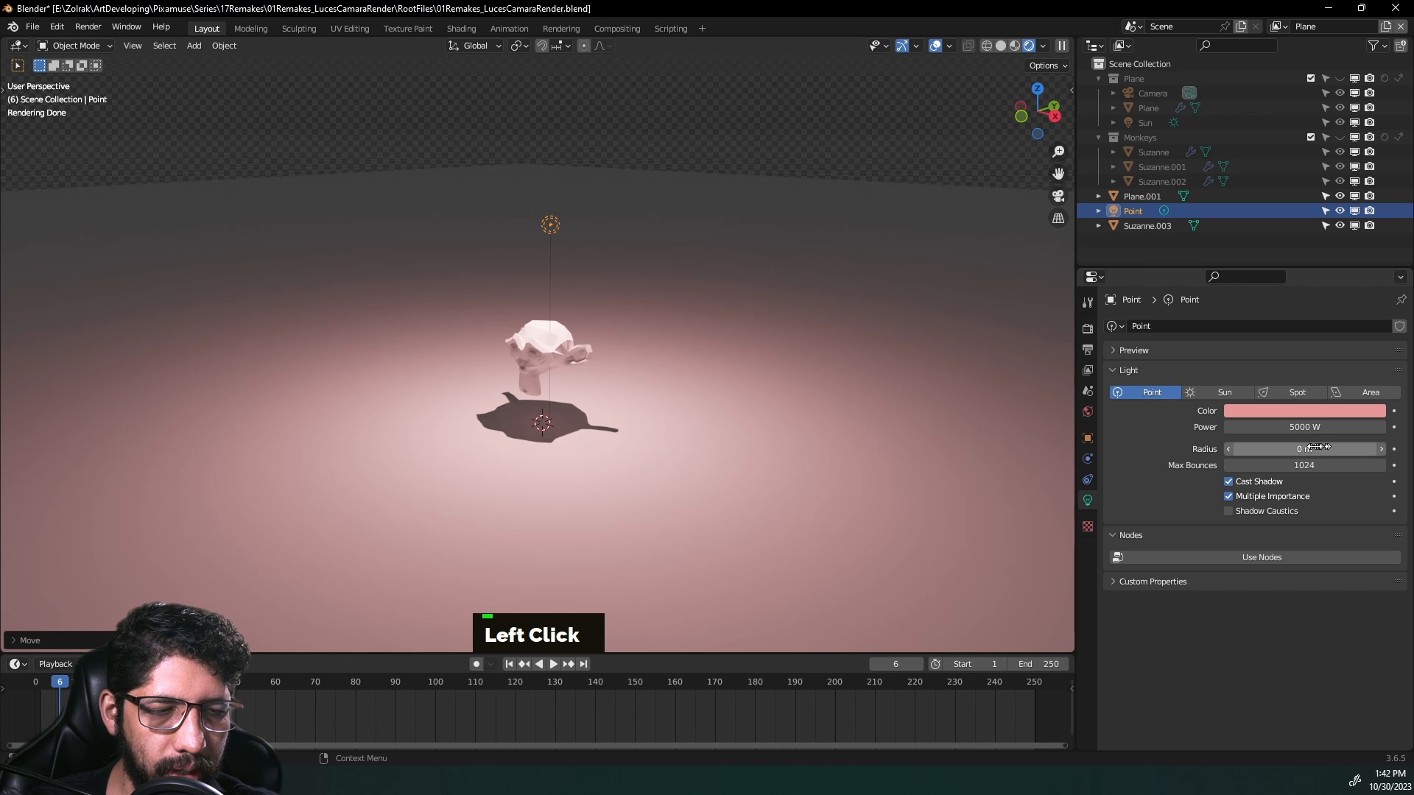
# Step: Increase the point light's radius to 1.1 m to soften the monkey's shadow, and return it to 0 m
pyautogui.moveTo(1314, 448); pyautogui.dragTo(1359, 449)
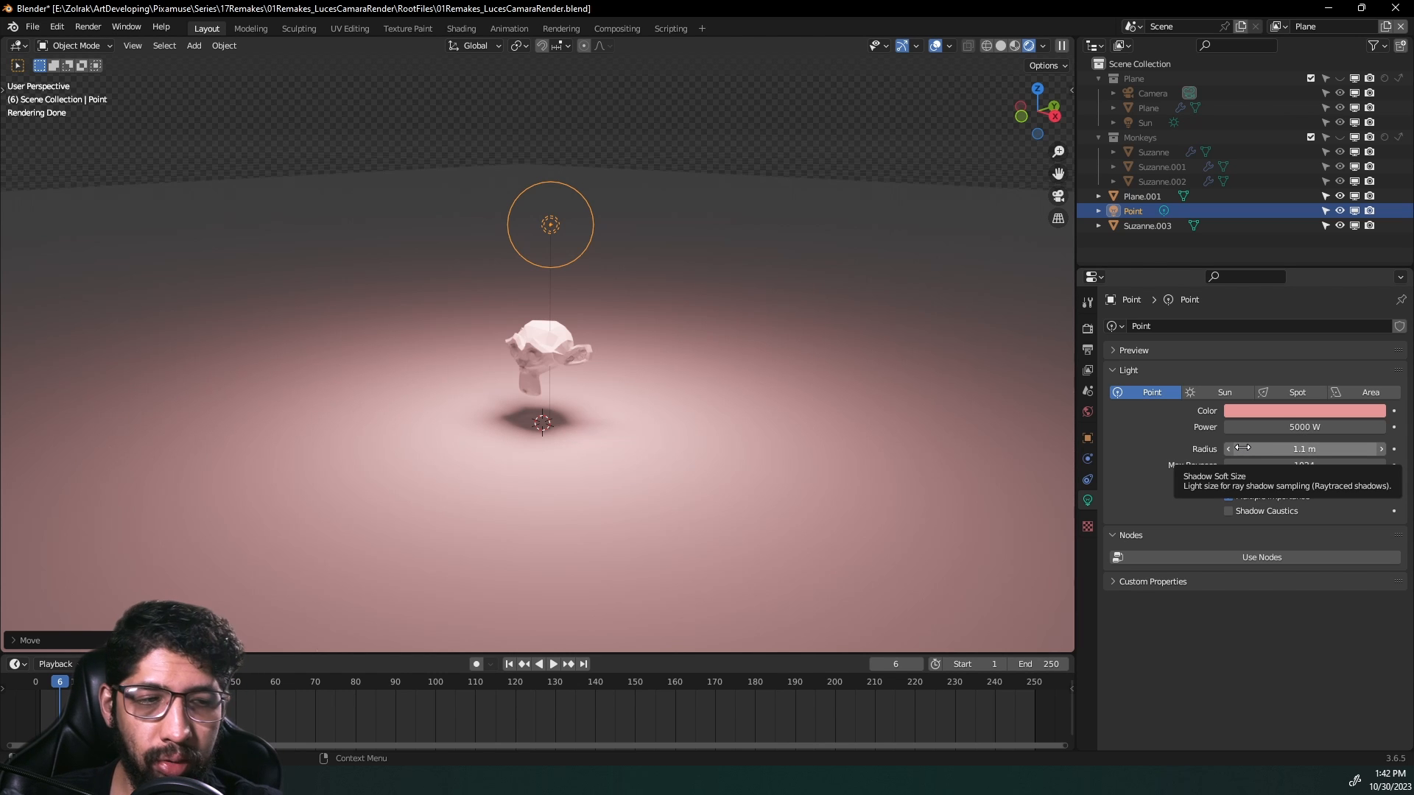
pyautogui.moveTo(1276, 450); pyautogui.dragTo(1230, 449)
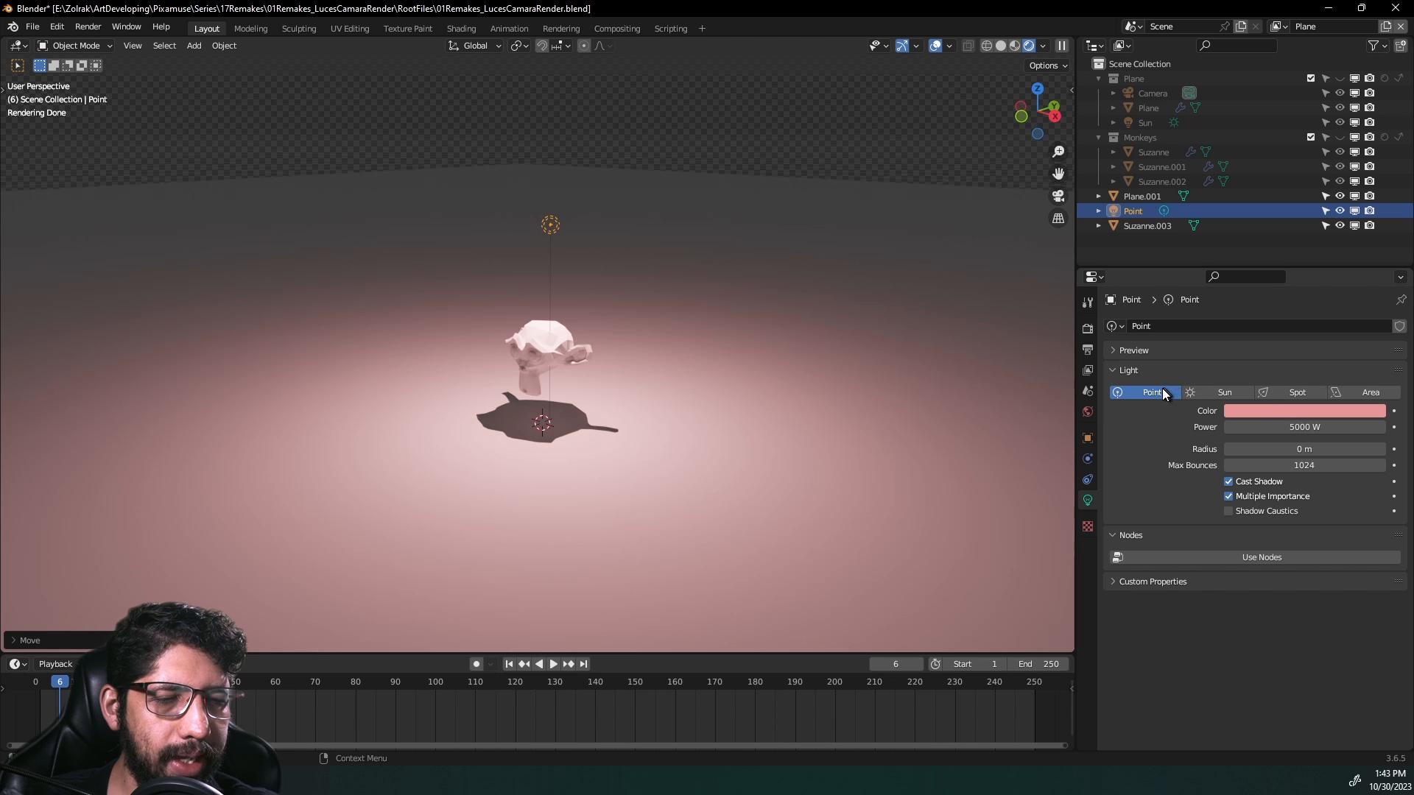
# Step: Change the light's type from Point to Sun
pyautogui.click(1200, 395)
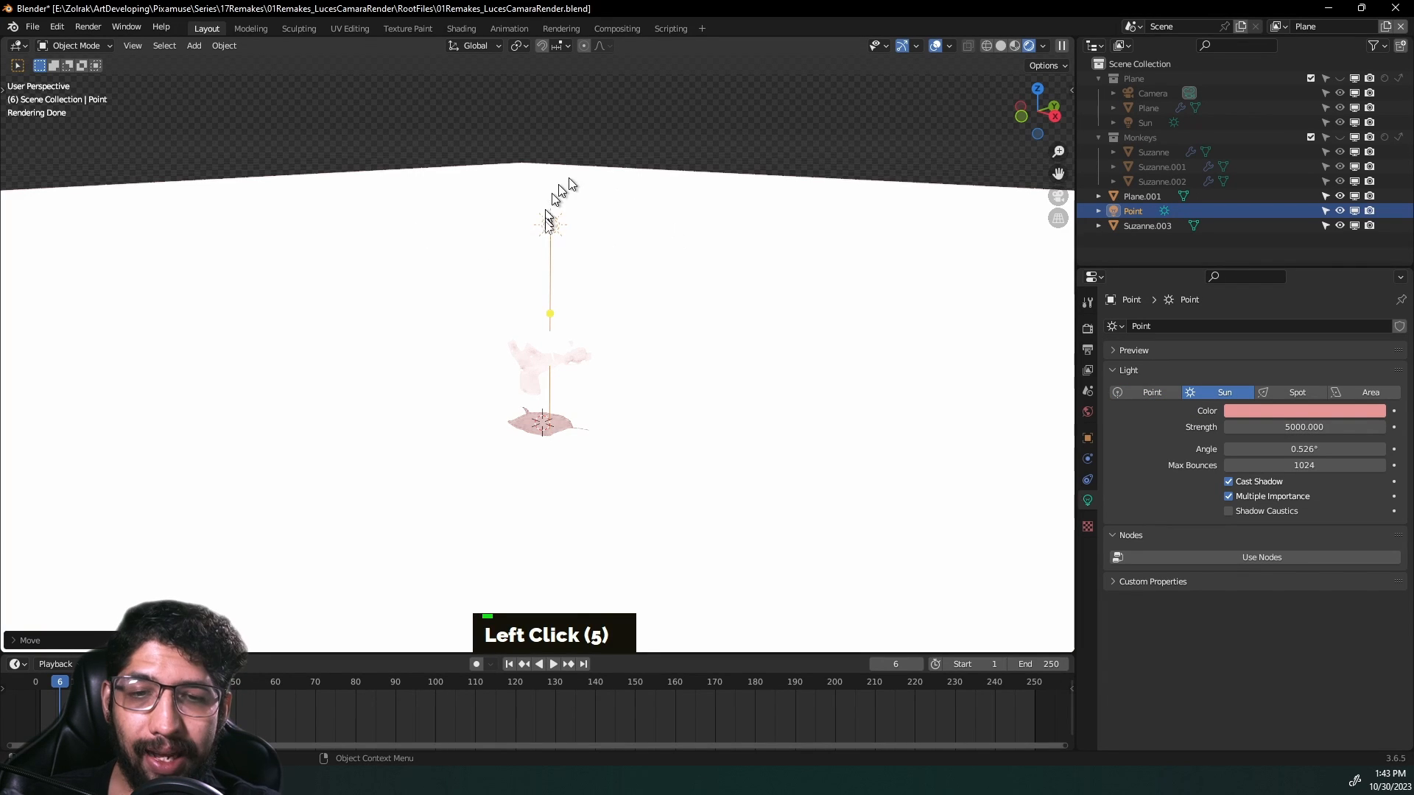
pyautogui.rightClick(712, 277)
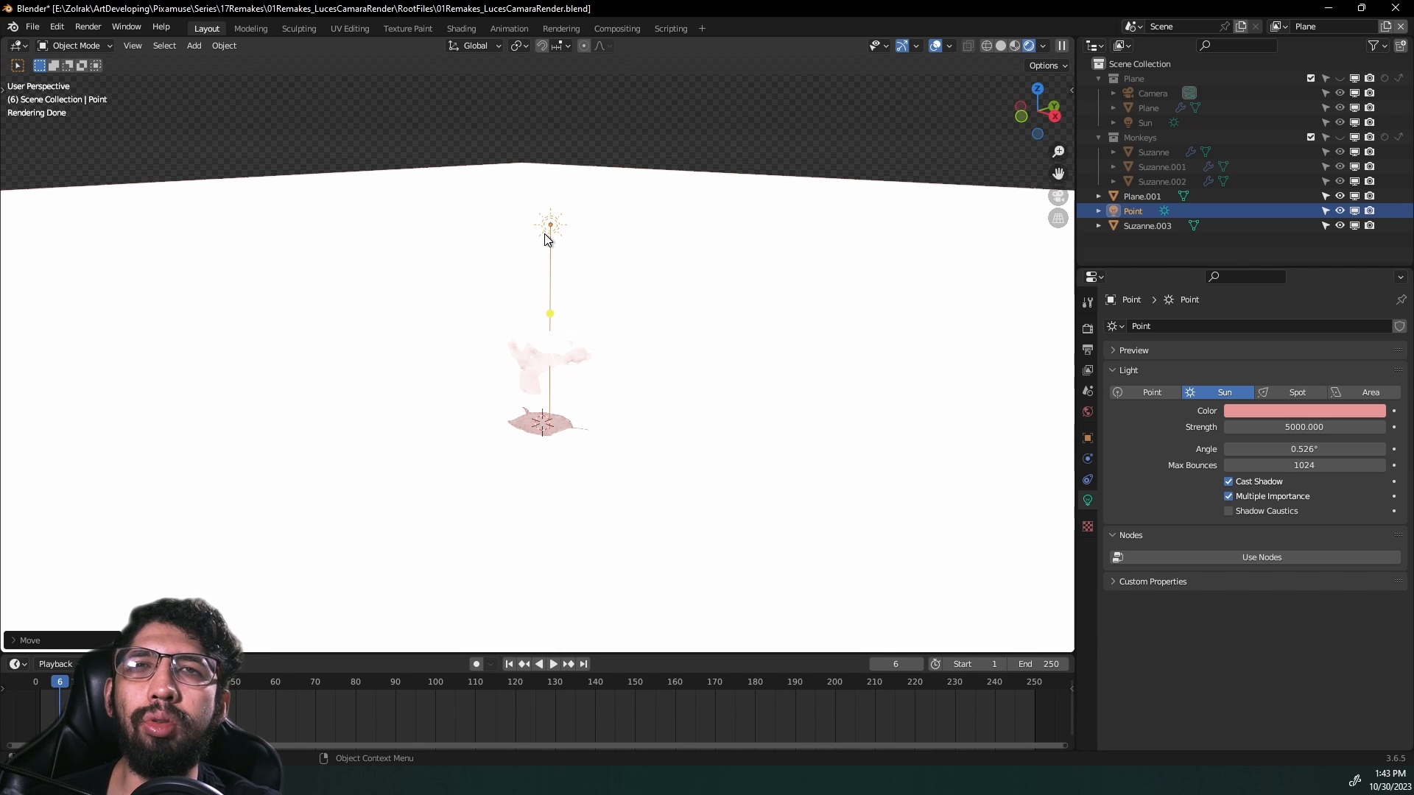
# Step: Try moving and scaling the sun light to check the effect on its illumination
pyautogui.press('g')
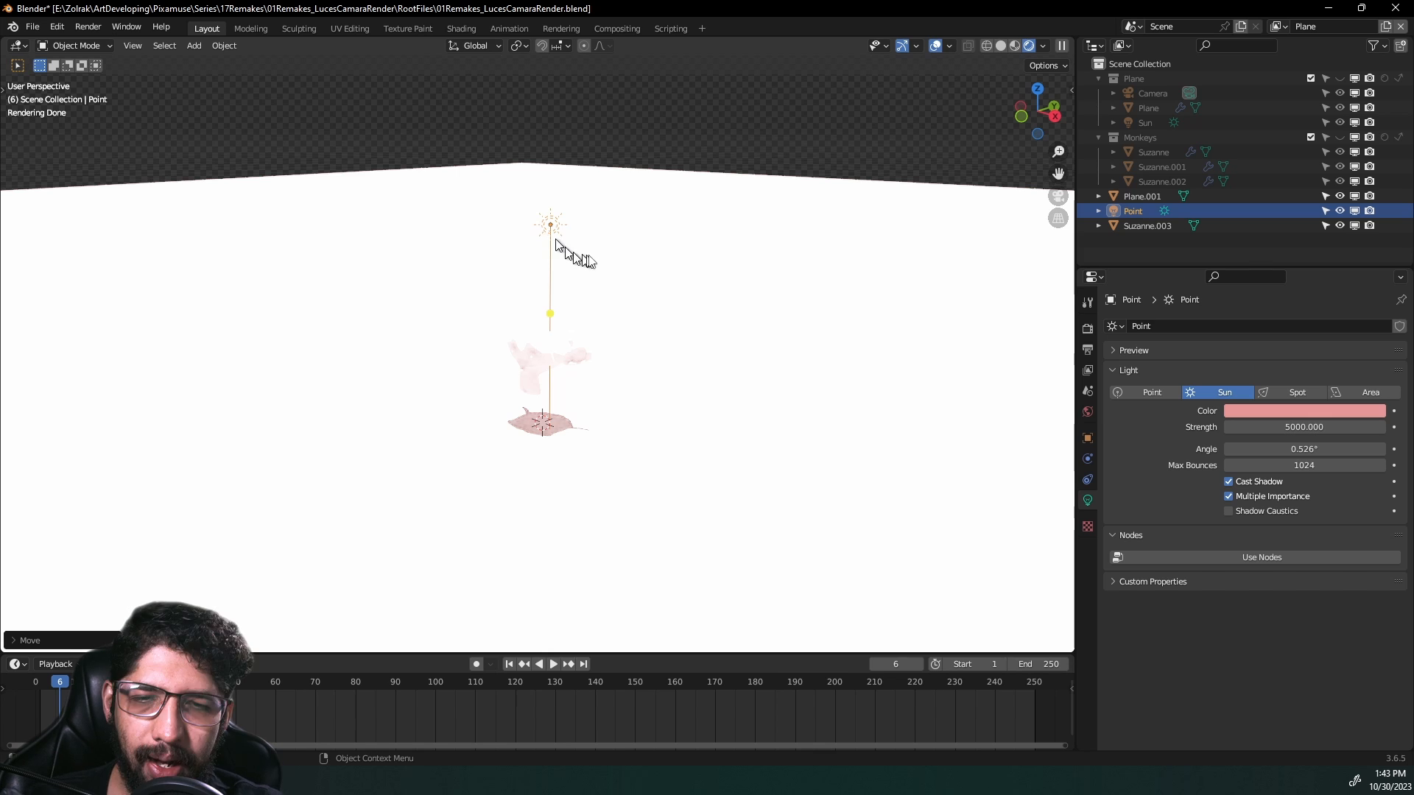
pyautogui.rightClick(581, 265)
pyautogui.press('s')
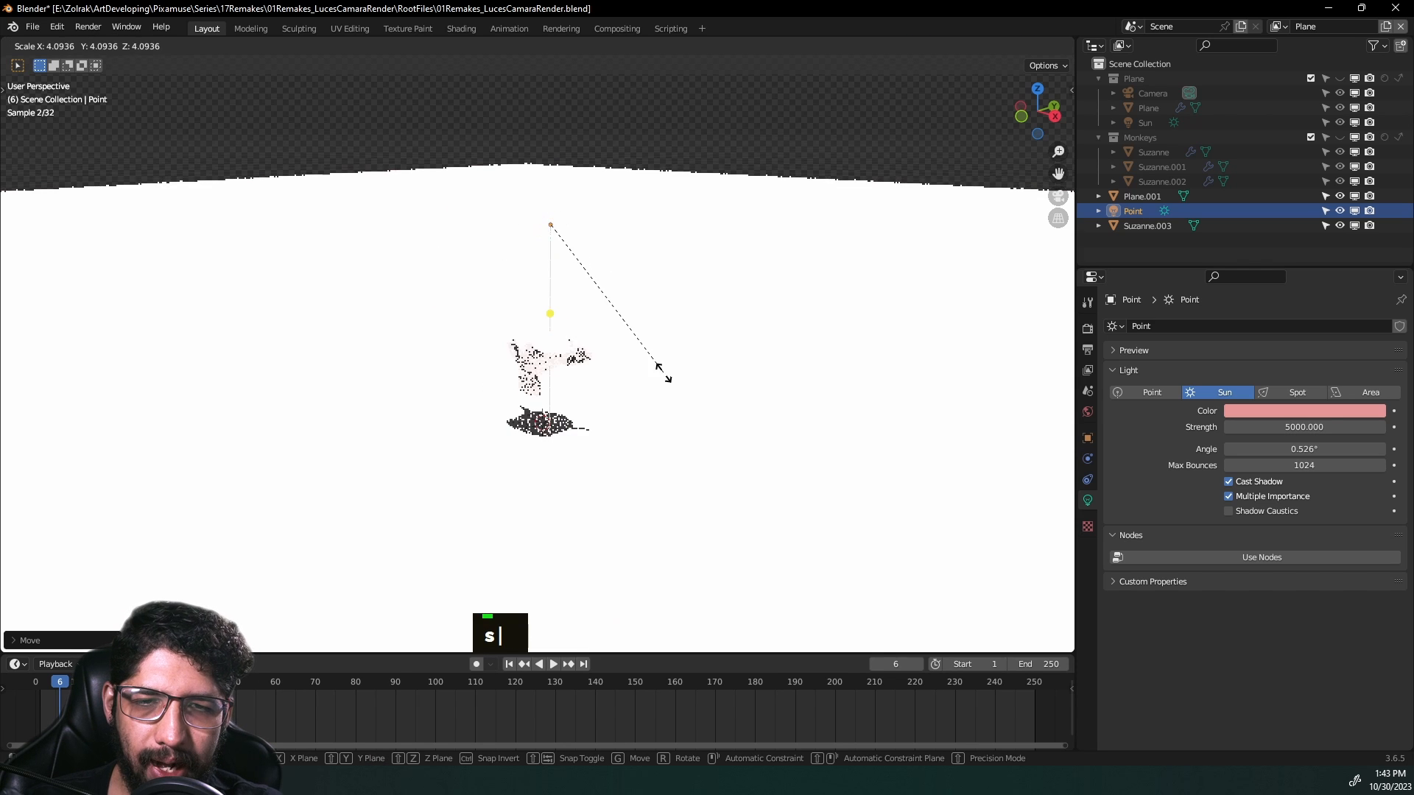
pyautogui.rightClick(656, 340)
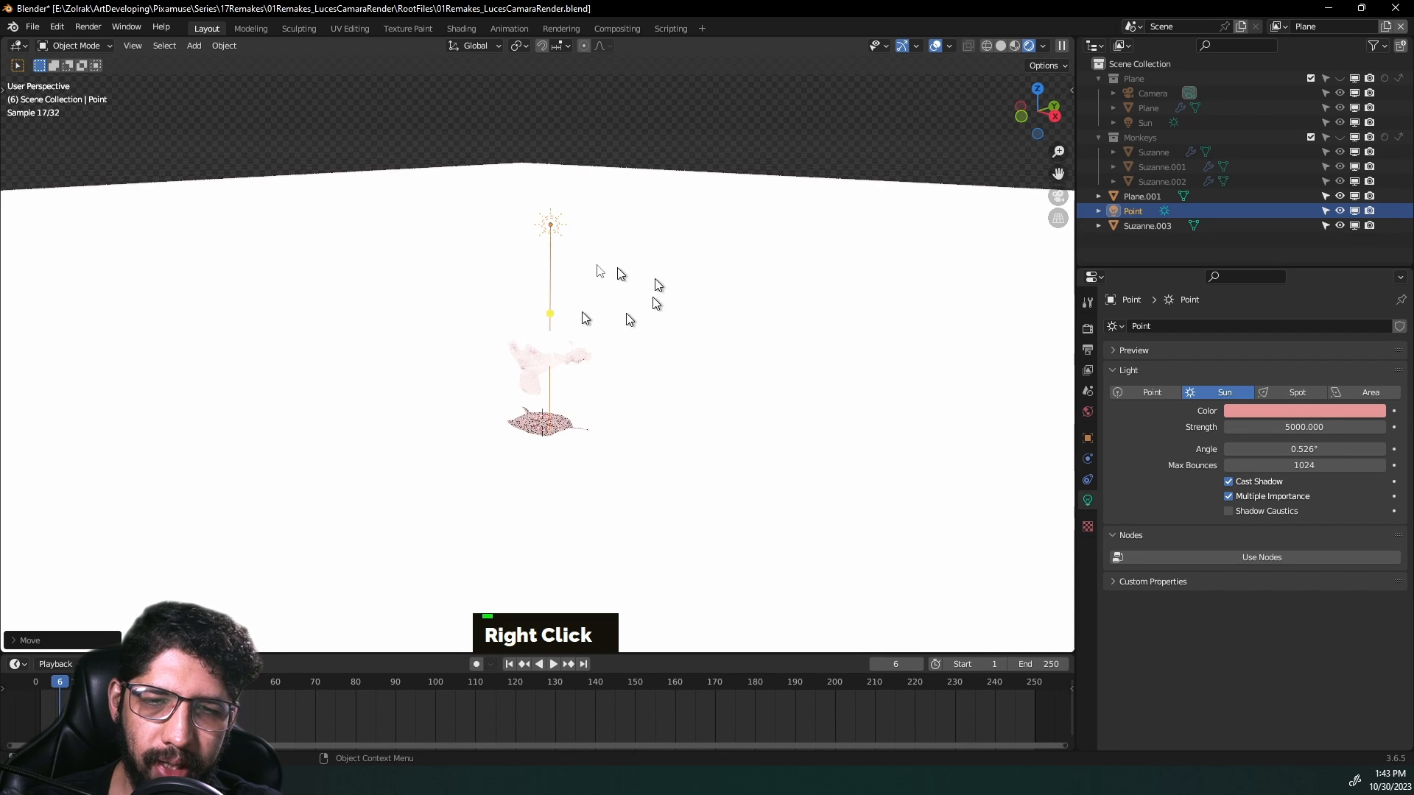
# Step: Rotate the sun light to a low slanting direction and set its strength to 5 after trying 1
pyautogui.press('r')
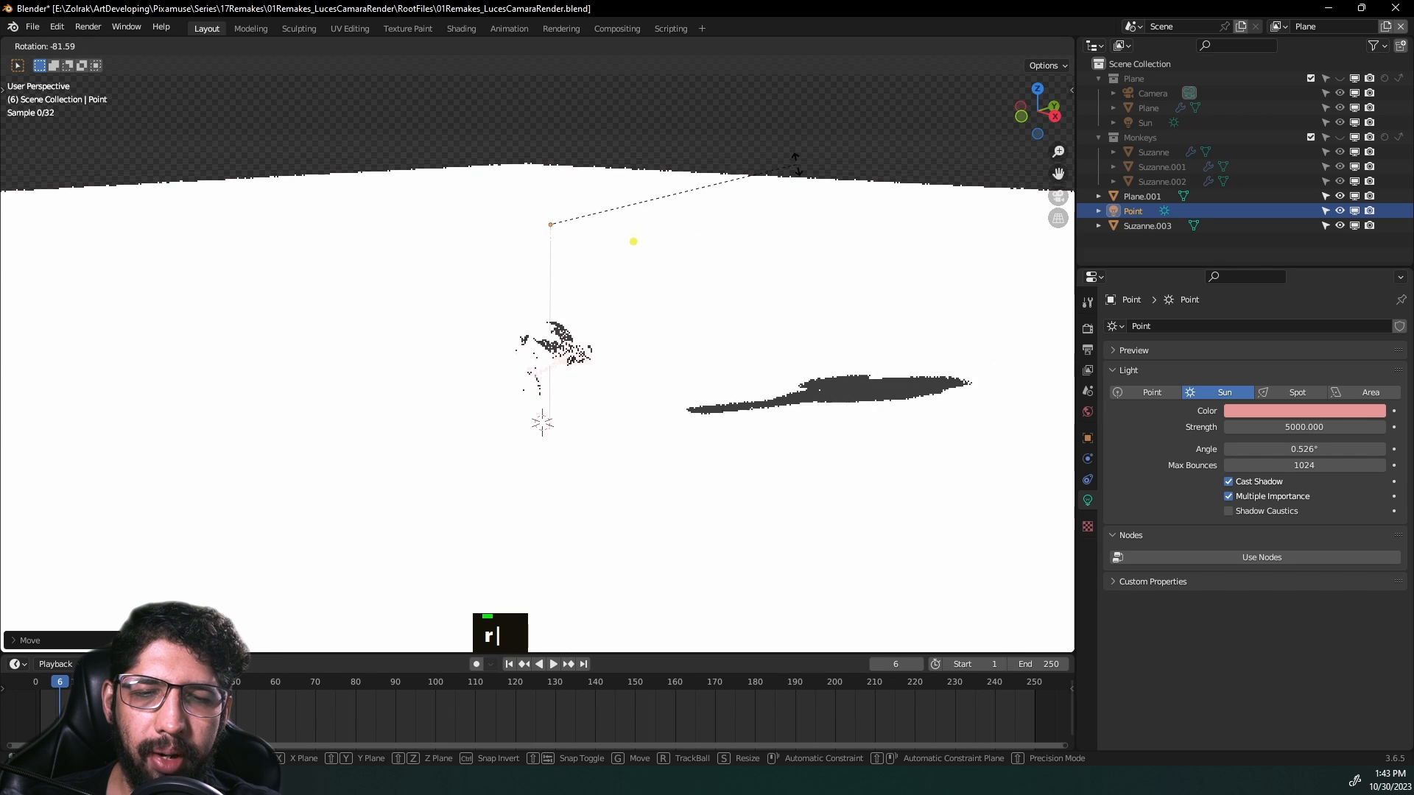
pyautogui.click(840, 439)
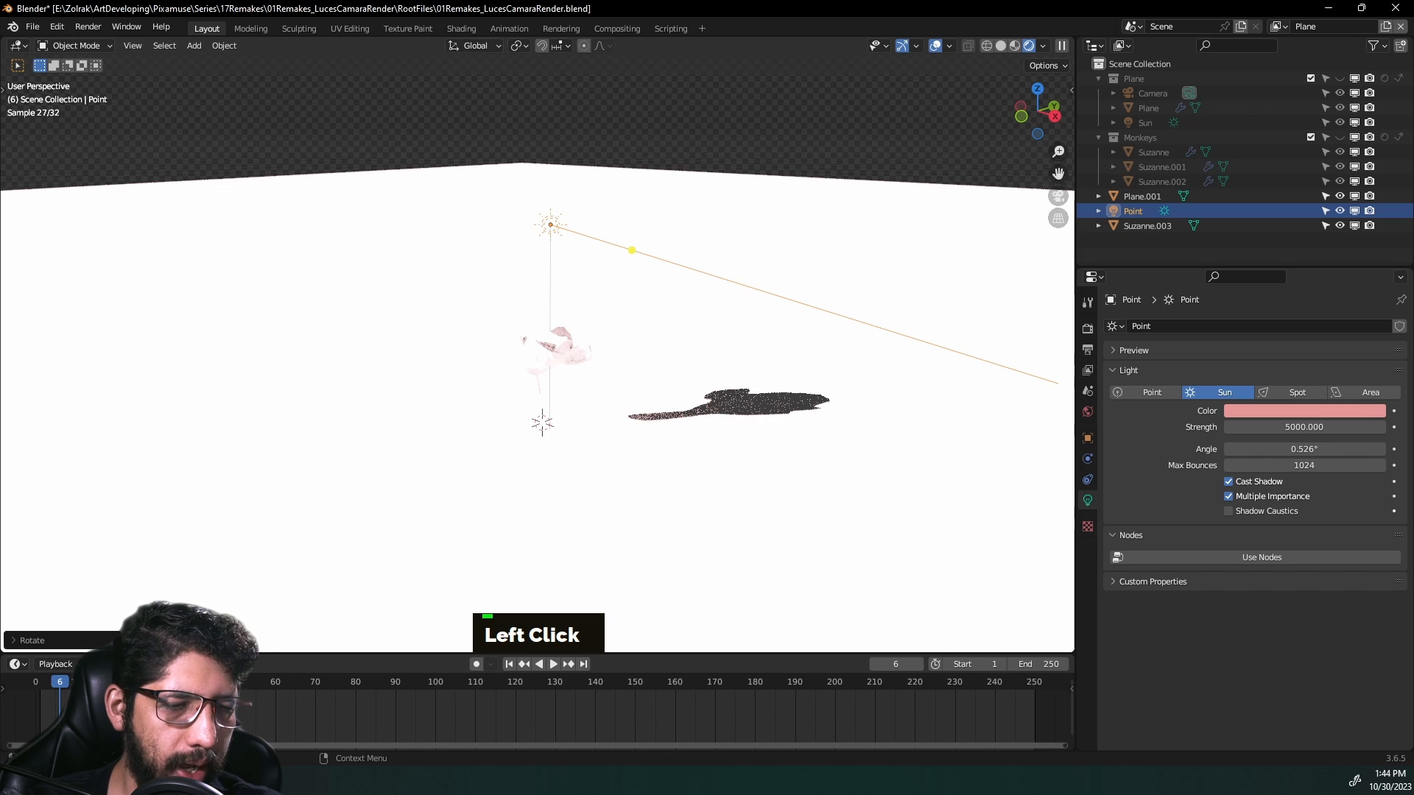
pyautogui.doubleClick(1286, 428)
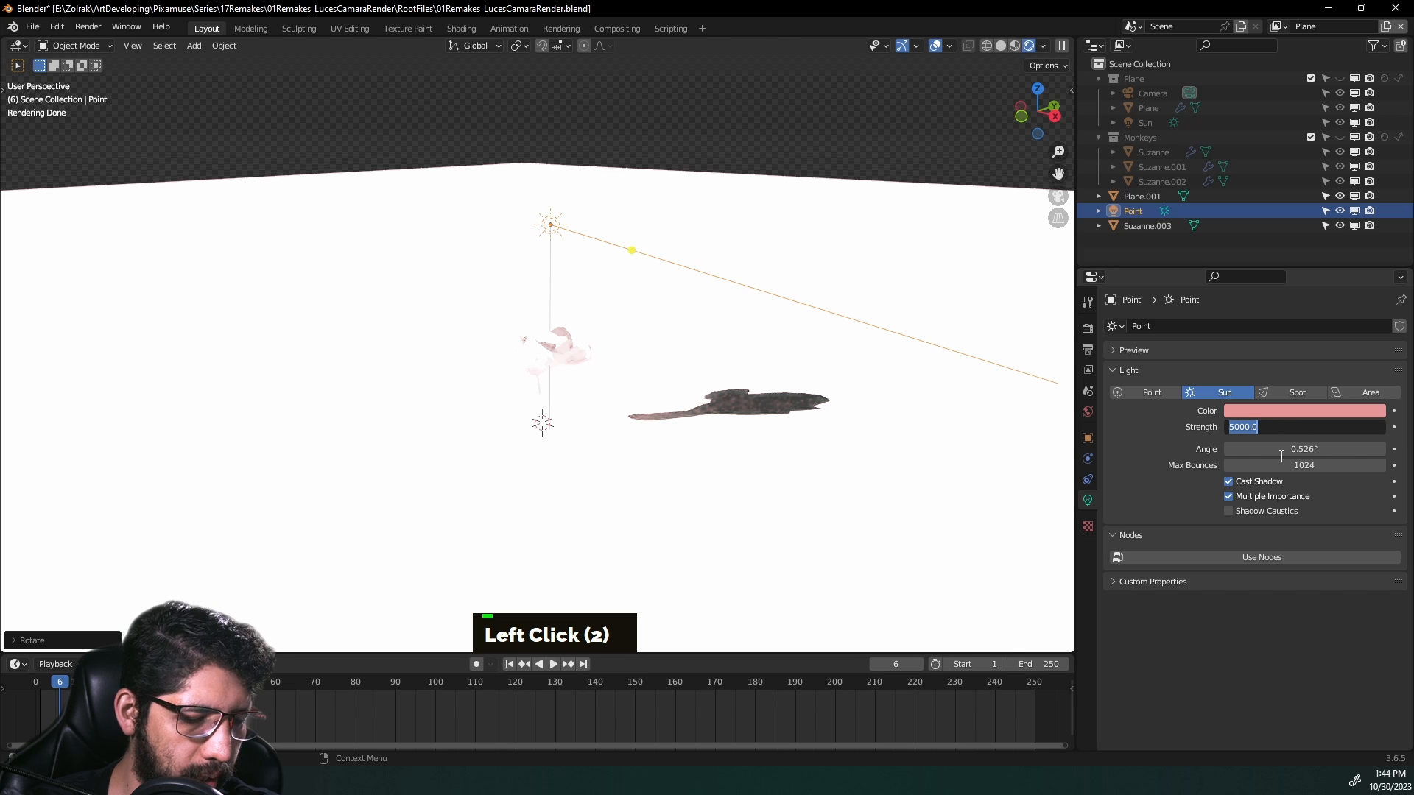
pyautogui.write('5')
pyautogui.press('Return')
pyautogui.doubleClick(1273, 428)
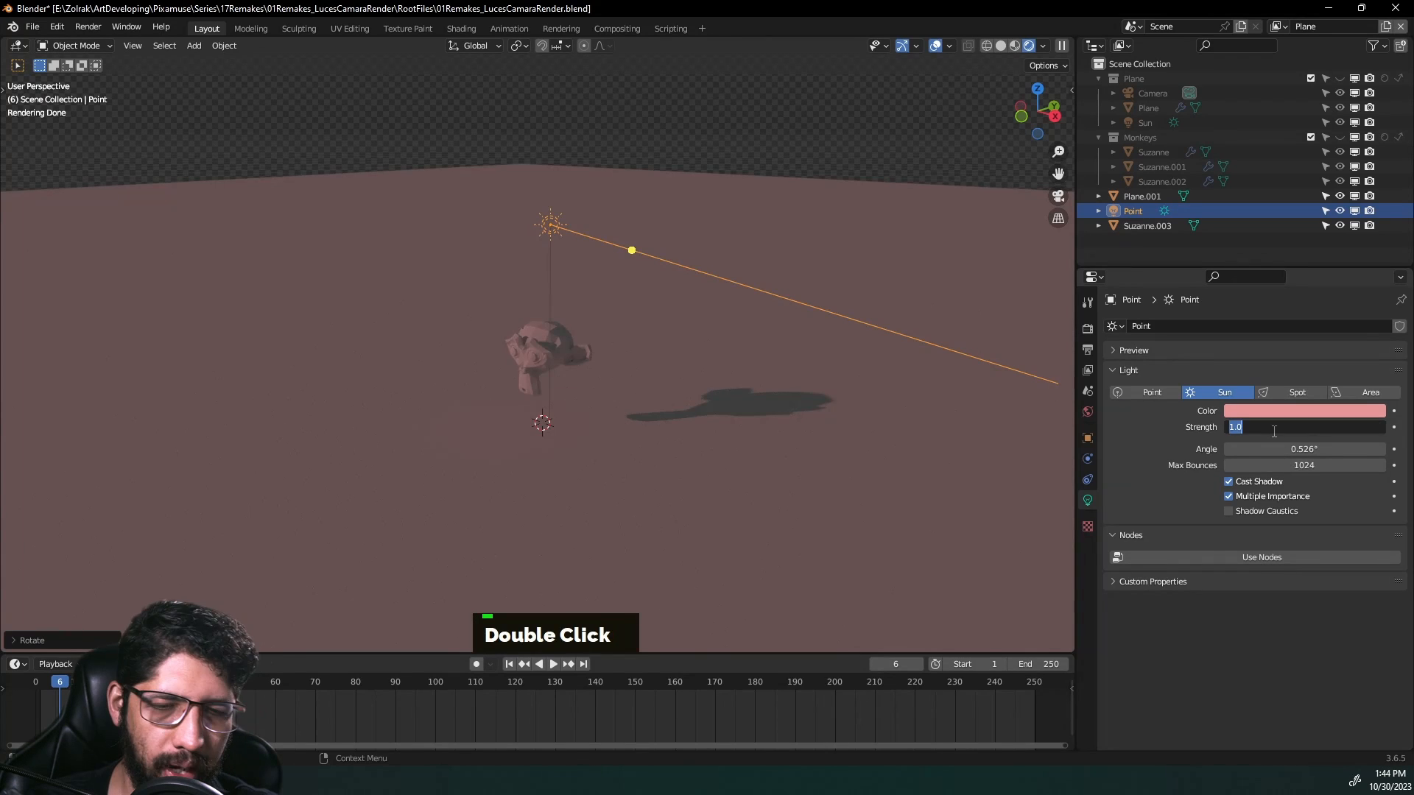
pyautogui.write('5')
pyautogui.press('Return')
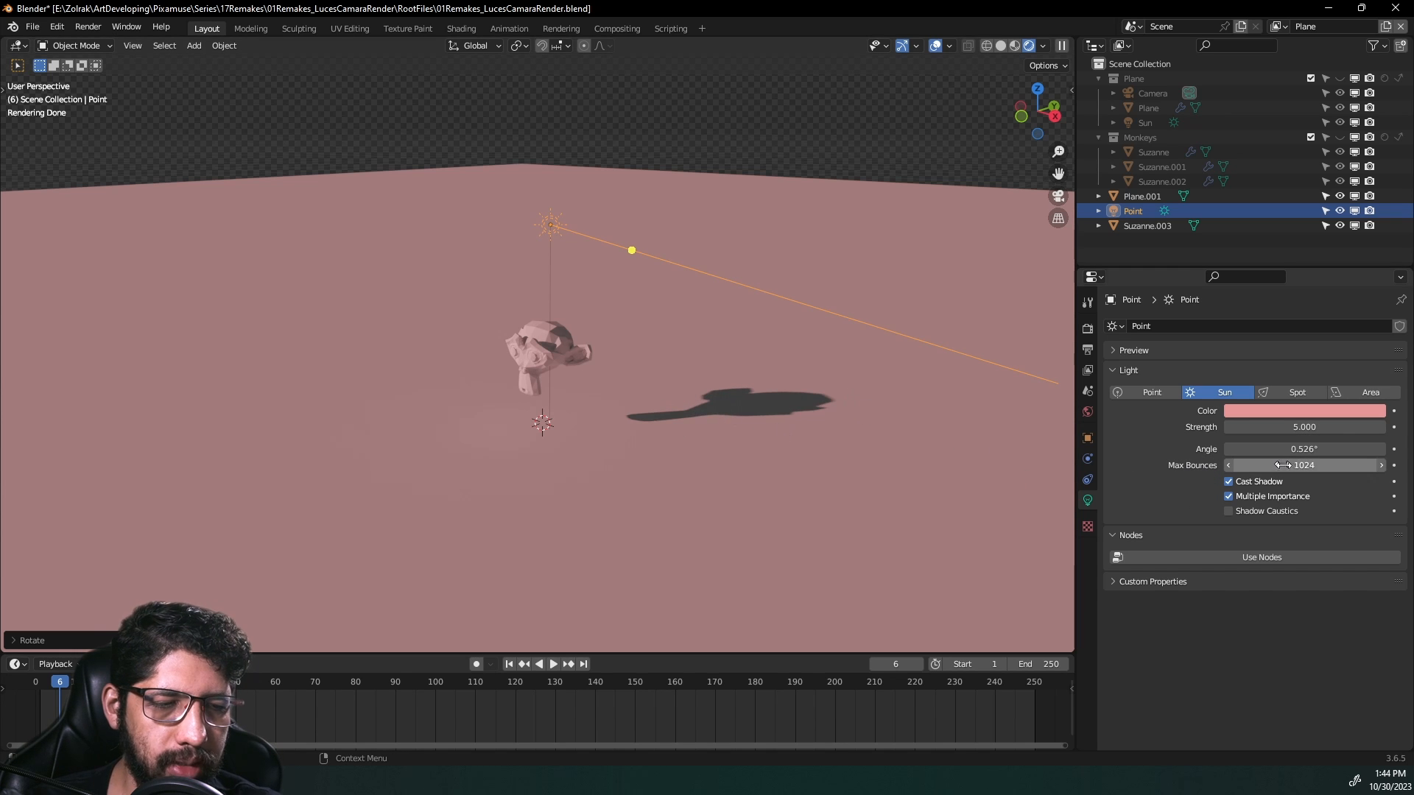
# Step: Widen the sun's angle to 16.9° to soften the monkey's shadow, and reduce it to 0° for a sharp one
pyautogui.moveTo(1265, 451); pyautogui.dragTo(1202, 456)
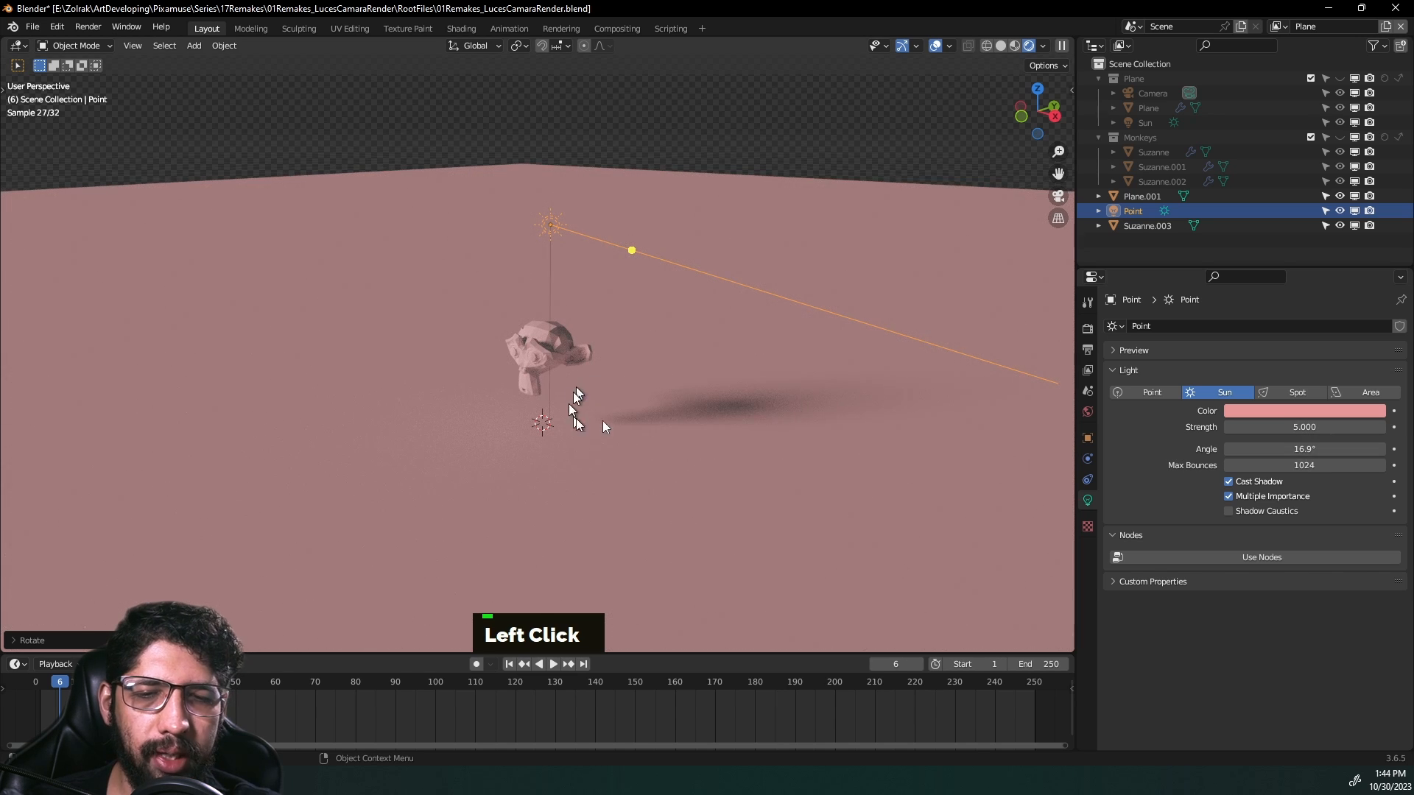
pyautogui.moveTo(1313, 448); pyautogui.dragTo(1201, 451)
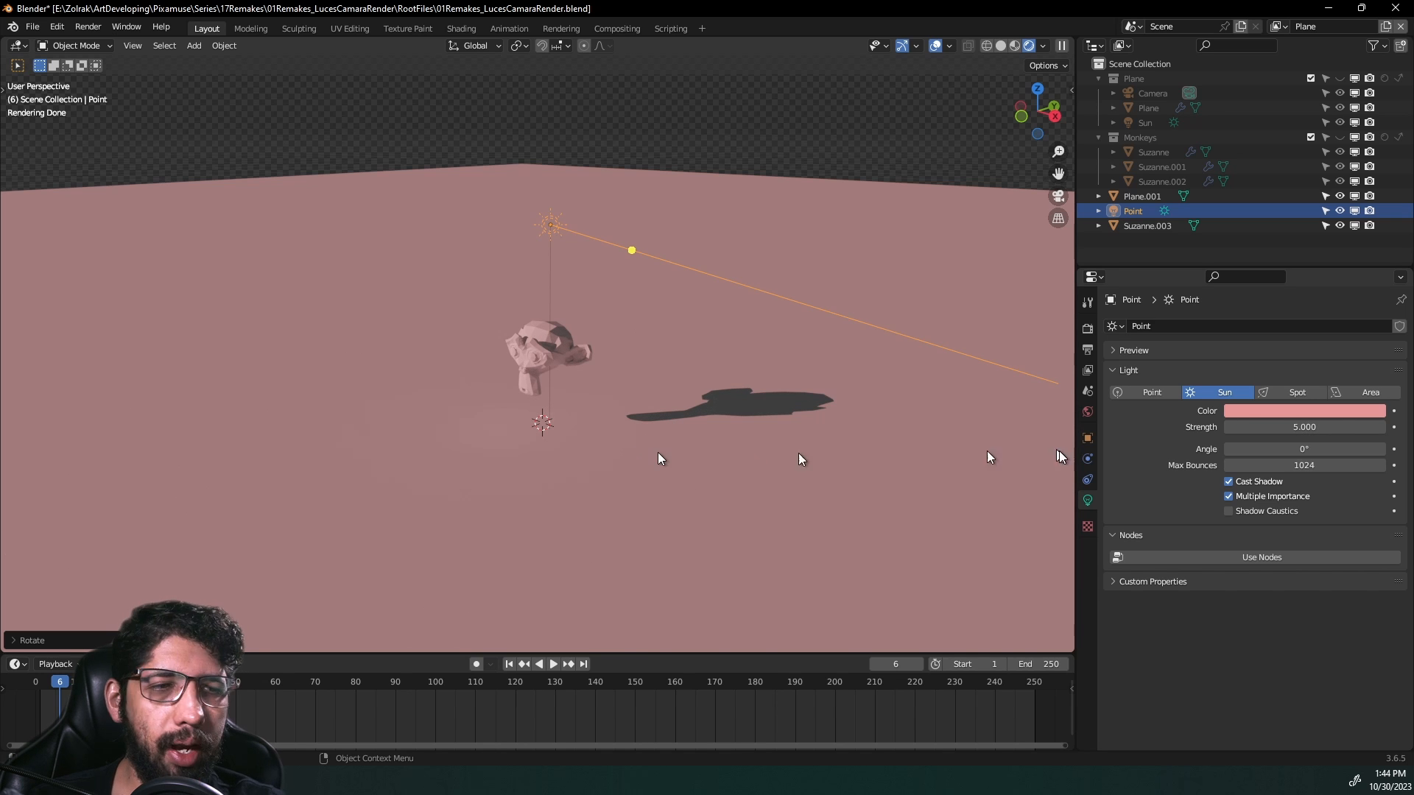
# Step: Change the light's type to Spot, clear its rotation so it points straight down, and set its power to 1000 W
pyautogui.click(1279, 392)
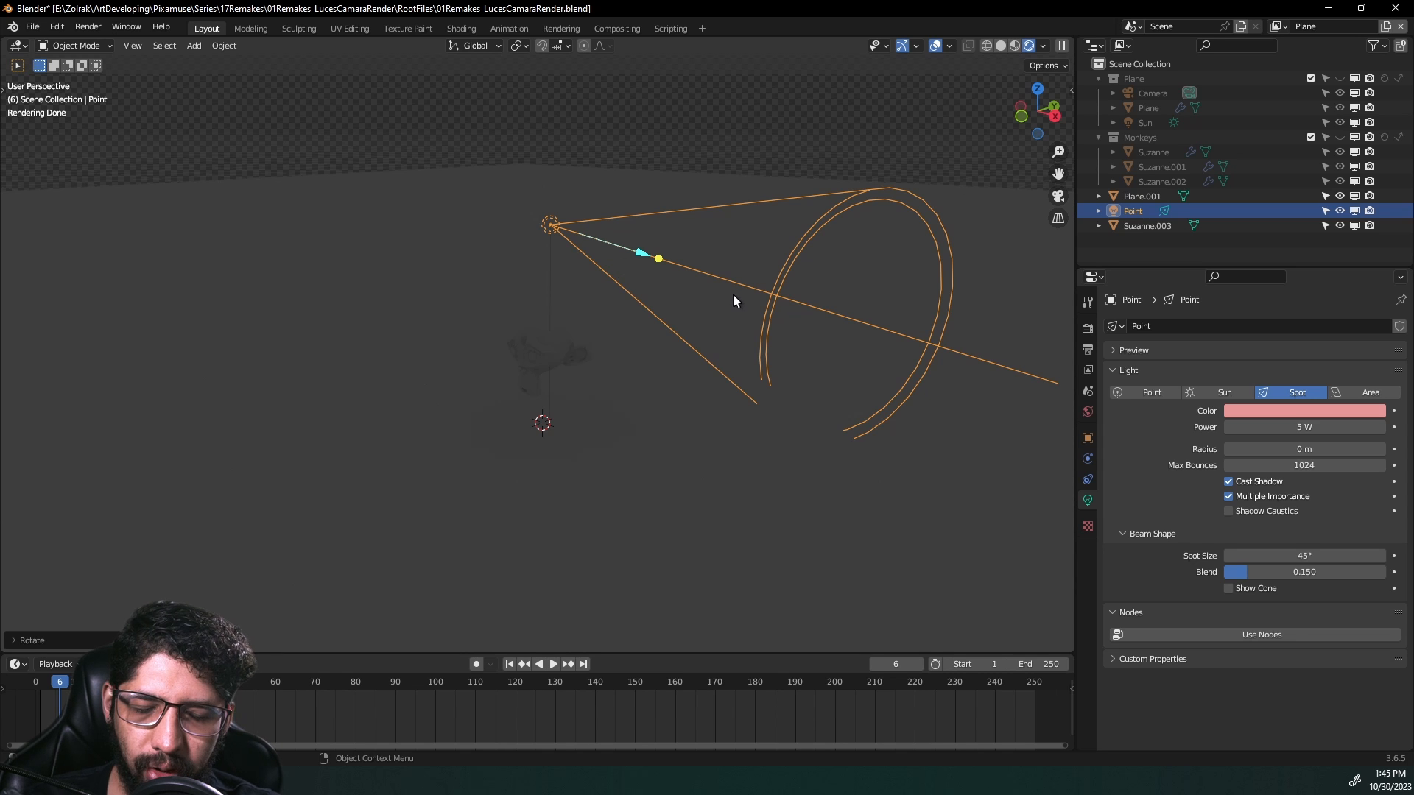
pyautogui.hotkey('alt', 'r')
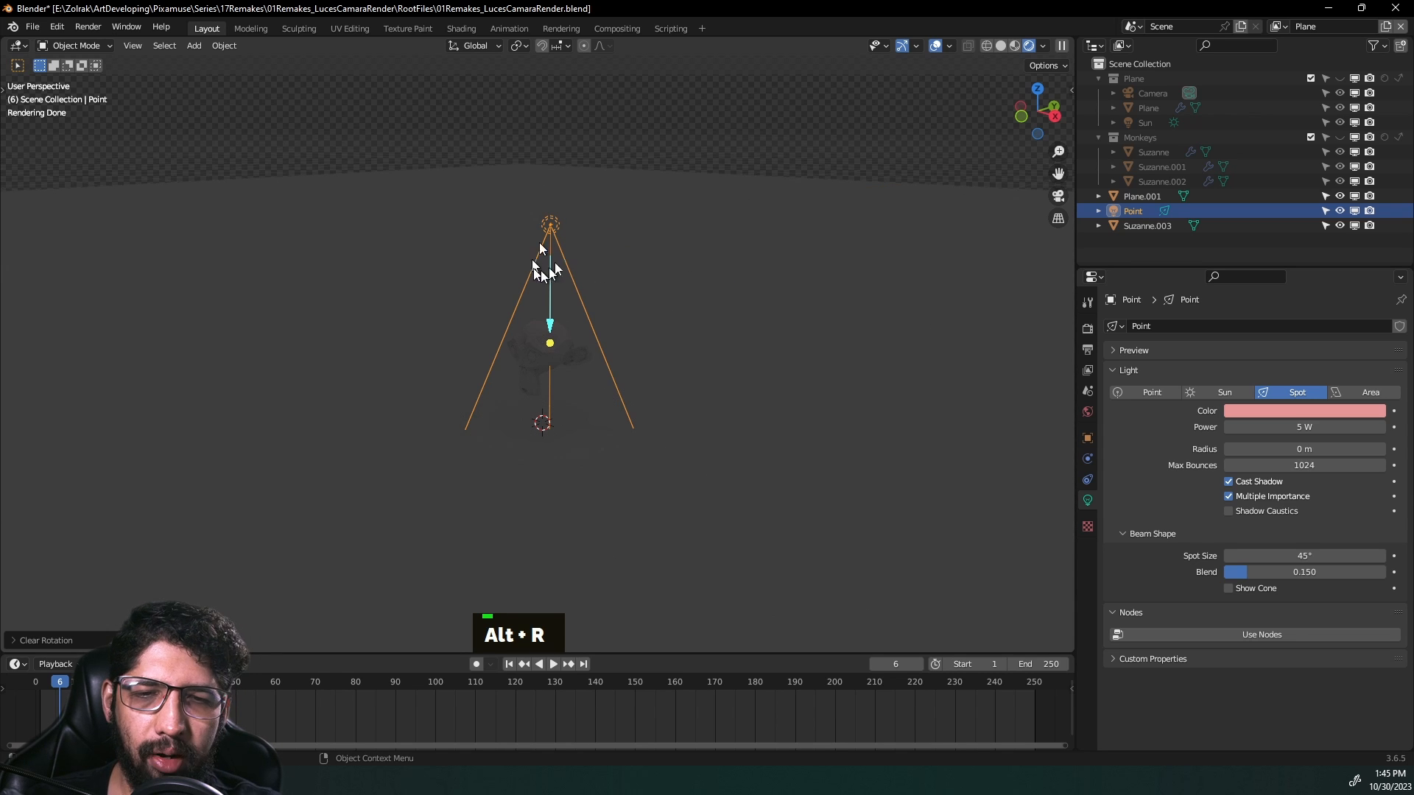
pyautogui.click(1303, 427)
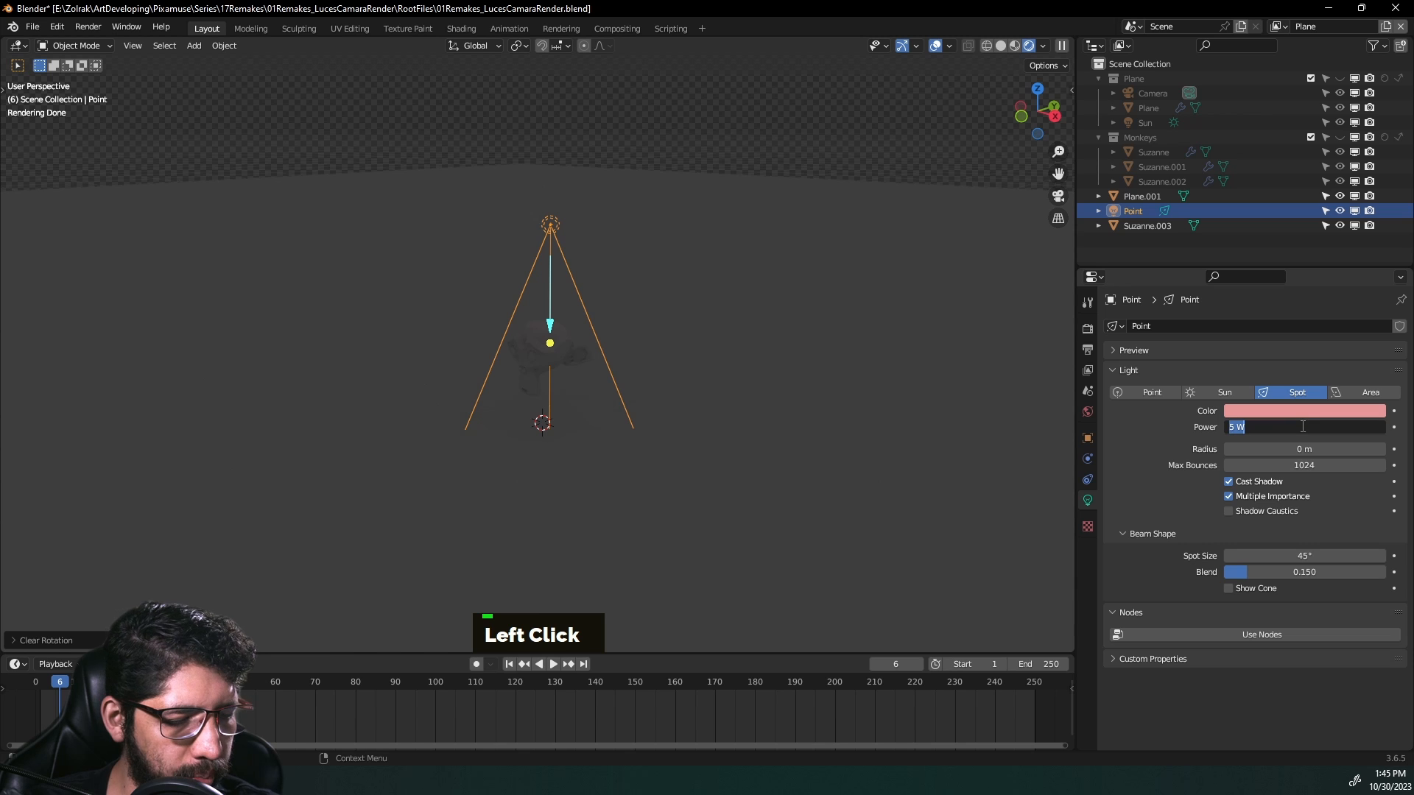
pyautogui.write('1000')
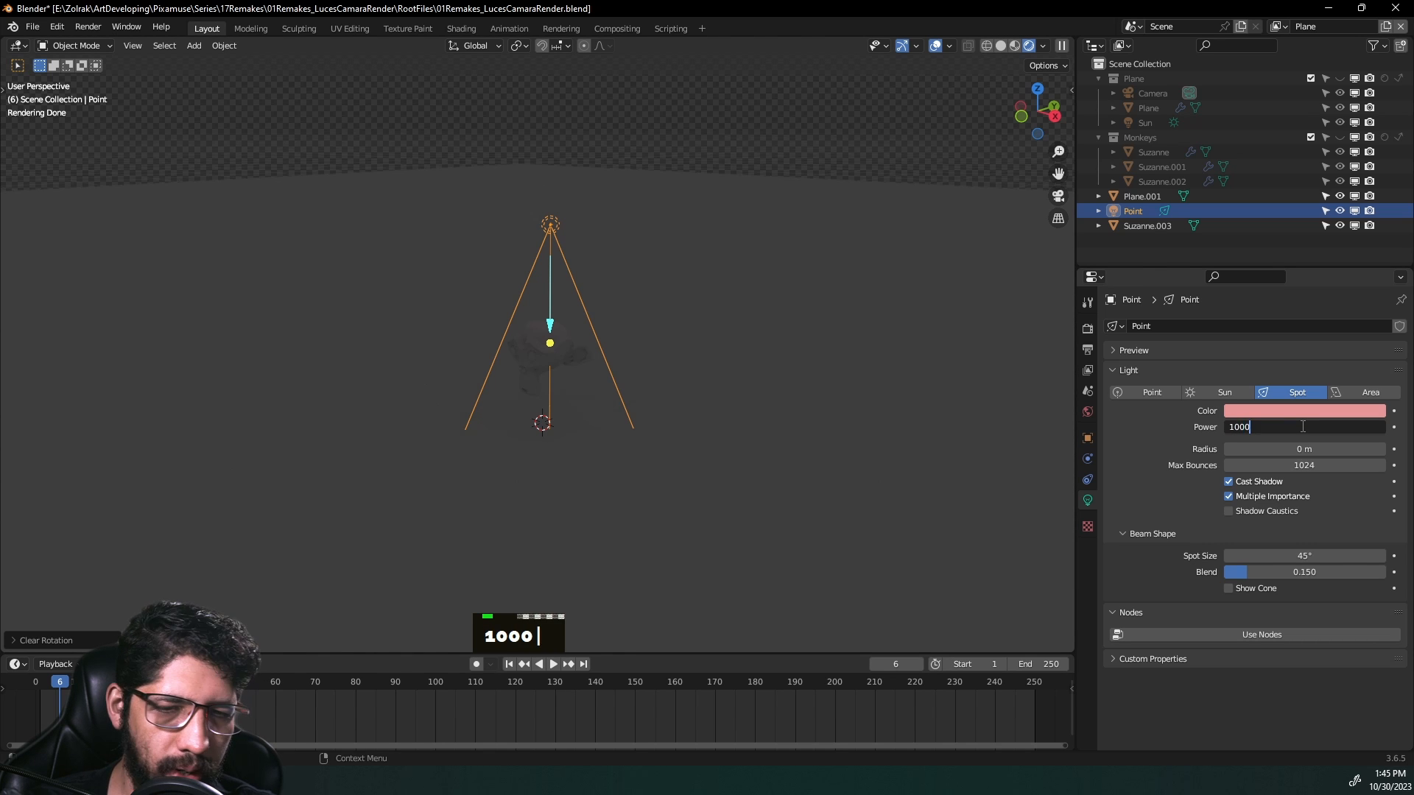
pyautogui.press('Return')
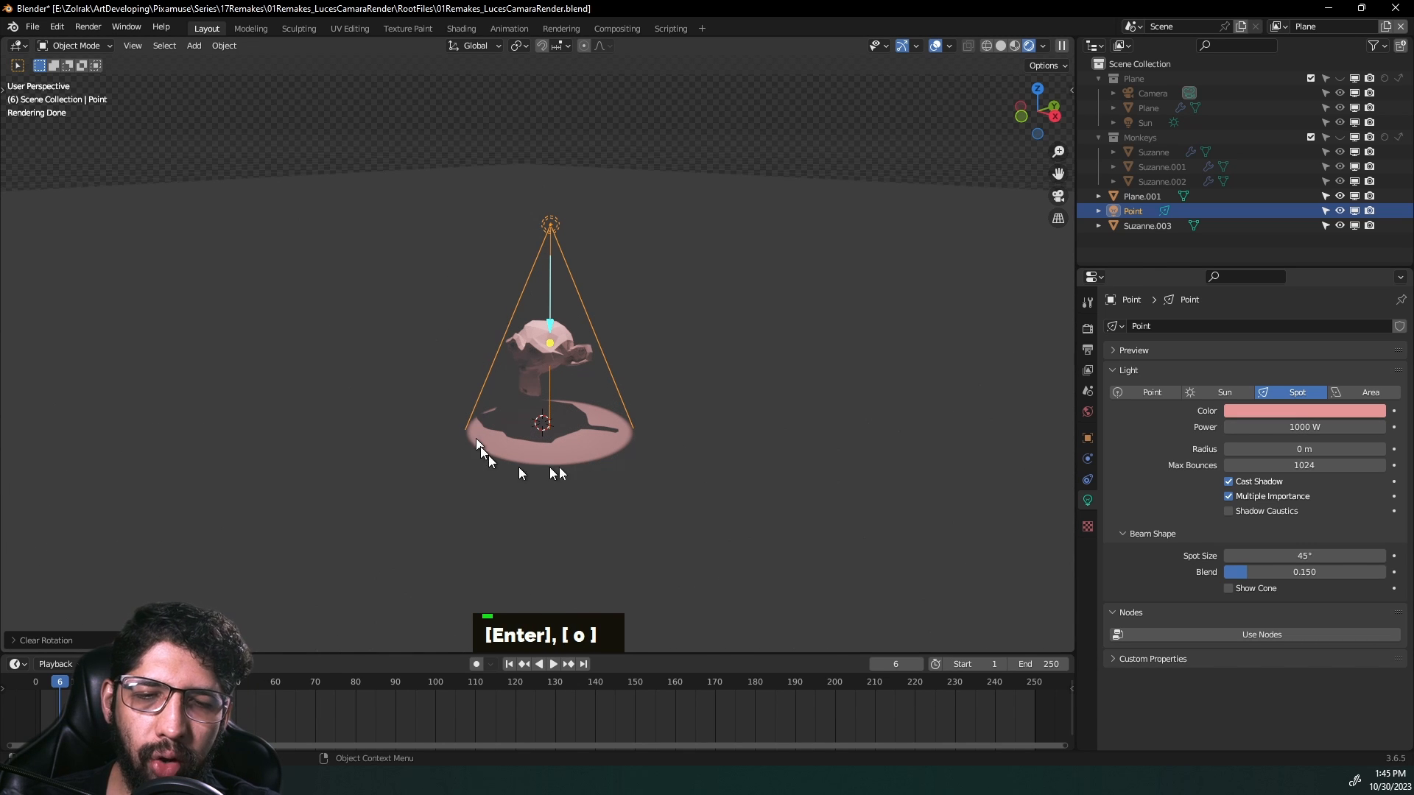
# Step: Raise the spot light about 2.2 m along Z above the monkey and try adjusting its radius
pyautogui.press('g')
pyautogui.press('z')
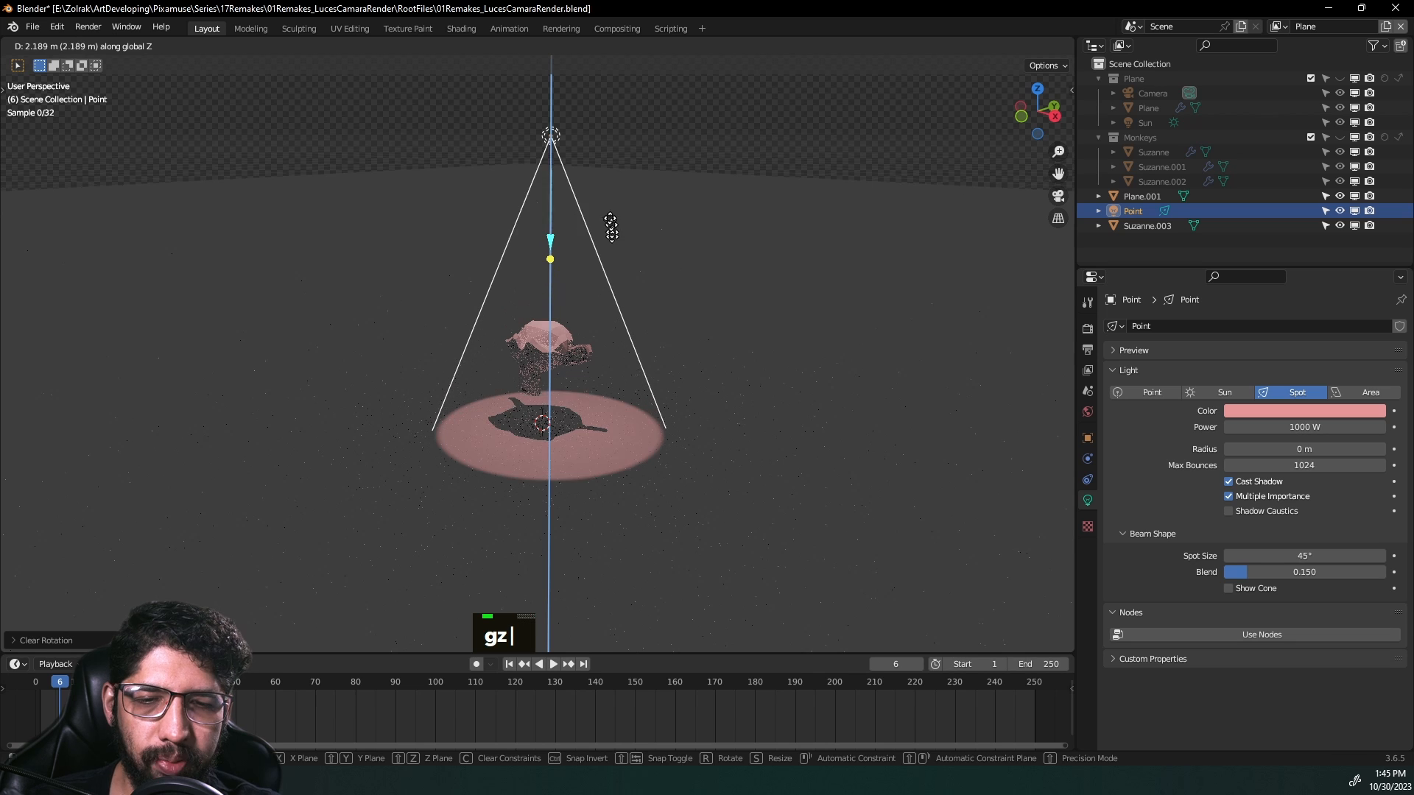
pyautogui.click(614, 221)
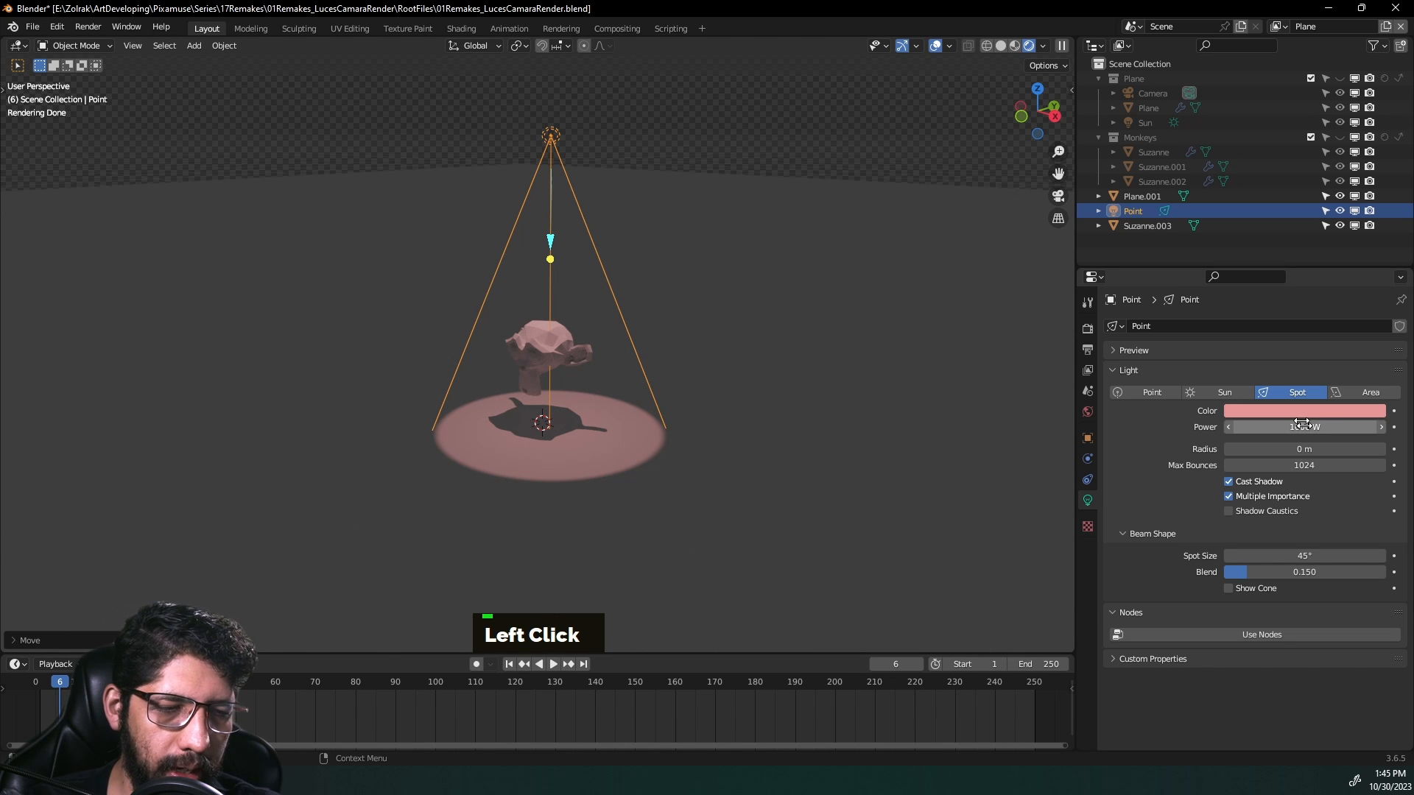
pyautogui.moveTo(1304, 449)
pyautogui.mouseDown()
pyautogui.moveTo(1388, 449)
pyautogui.moveTo(1296, 449)
pyautogui.mouseUp()
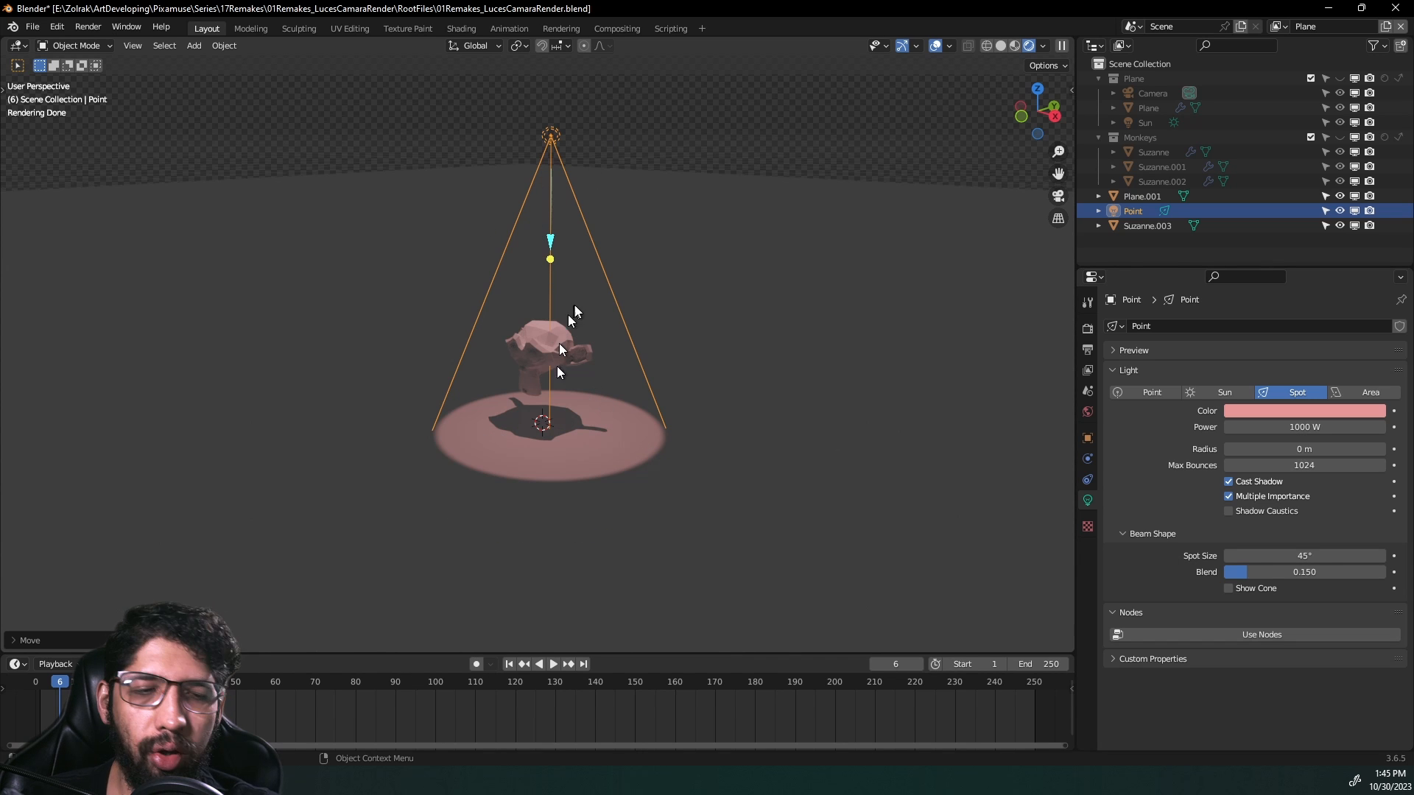
# Step: Widen the spot size to 101° and set the blend to 1 after trying 0
pyautogui.moveTo(1297, 556); pyautogui.dragTo(1389, 556)
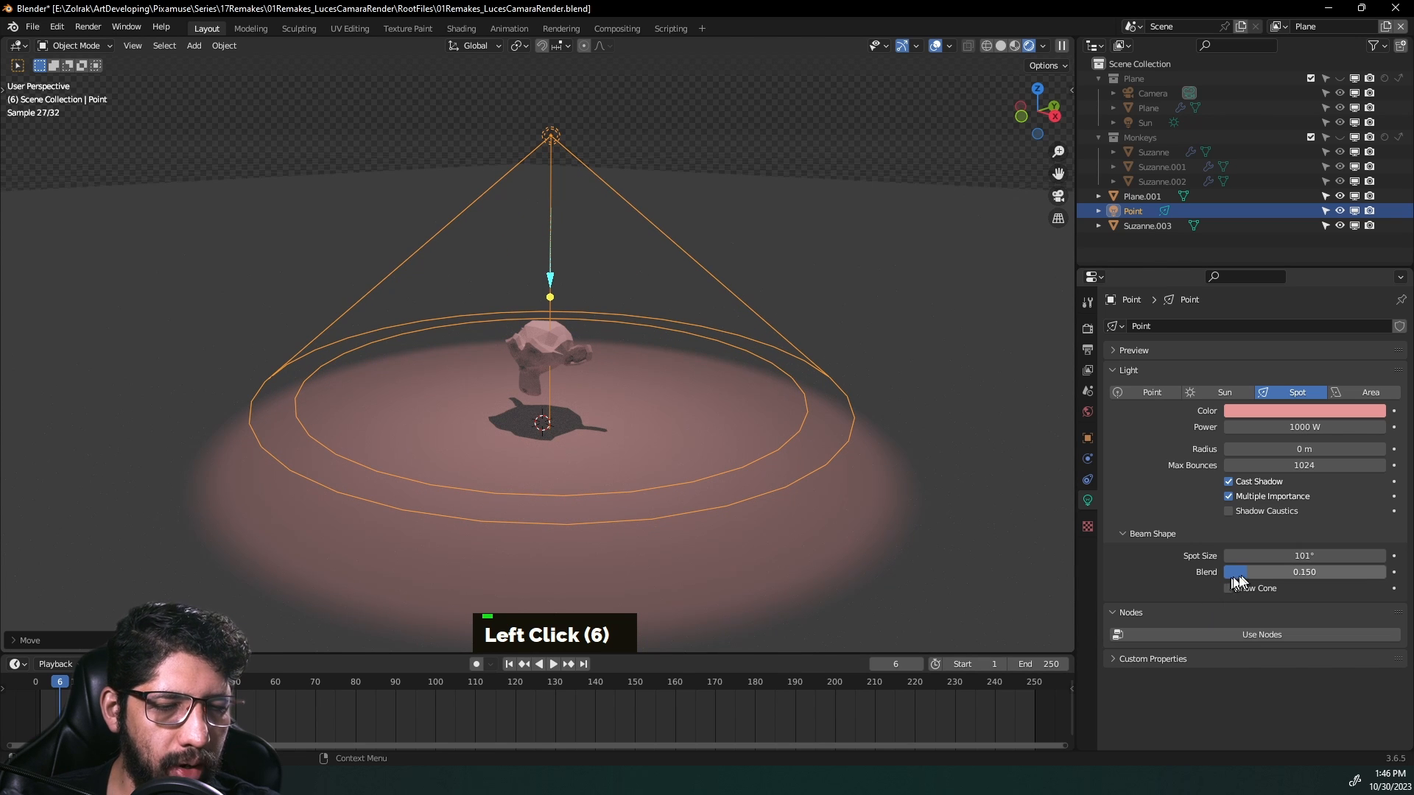
pyautogui.moveTo(1245, 571); pyautogui.dragTo(1224, 572)
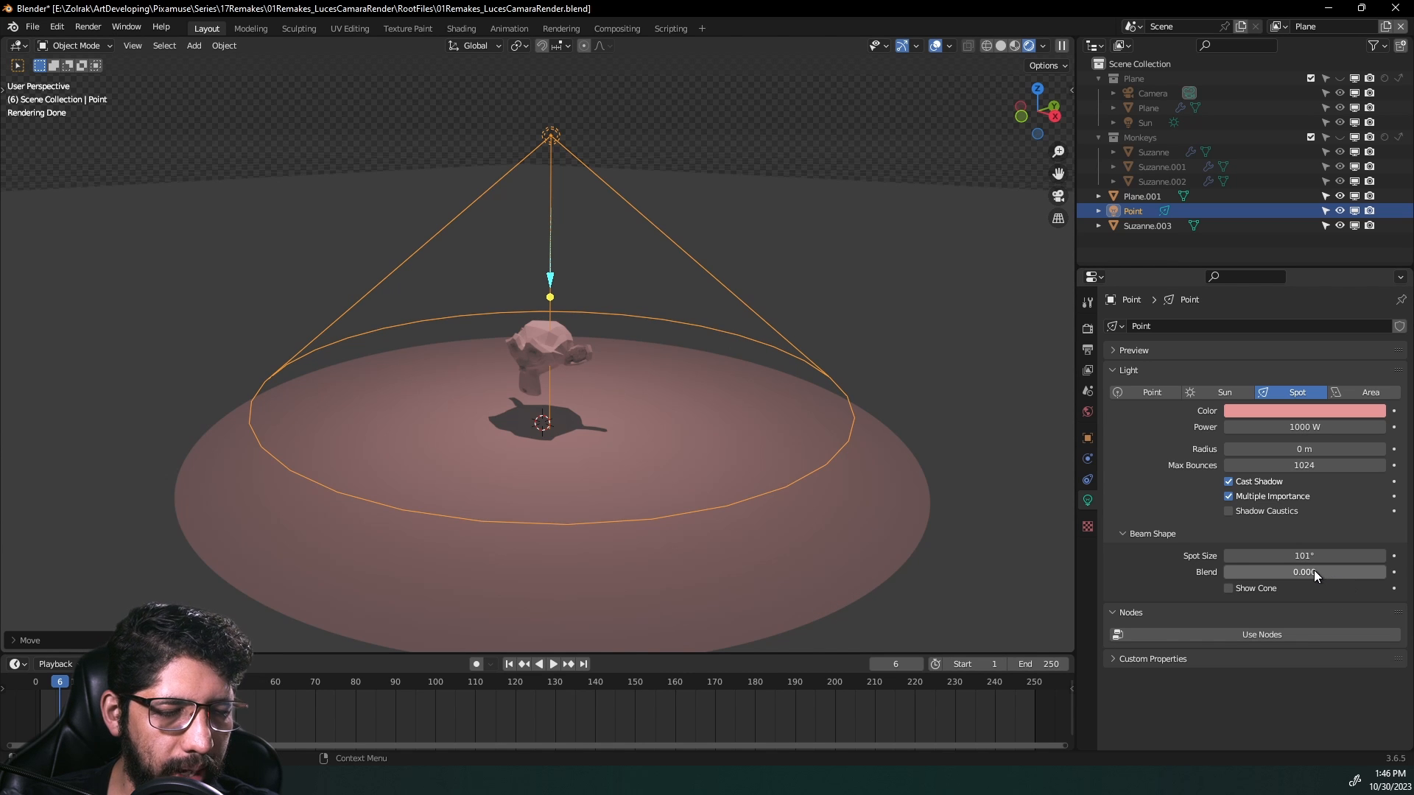
pyautogui.moveTo(1314, 571); pyautogui.dragTo(1386, 572)
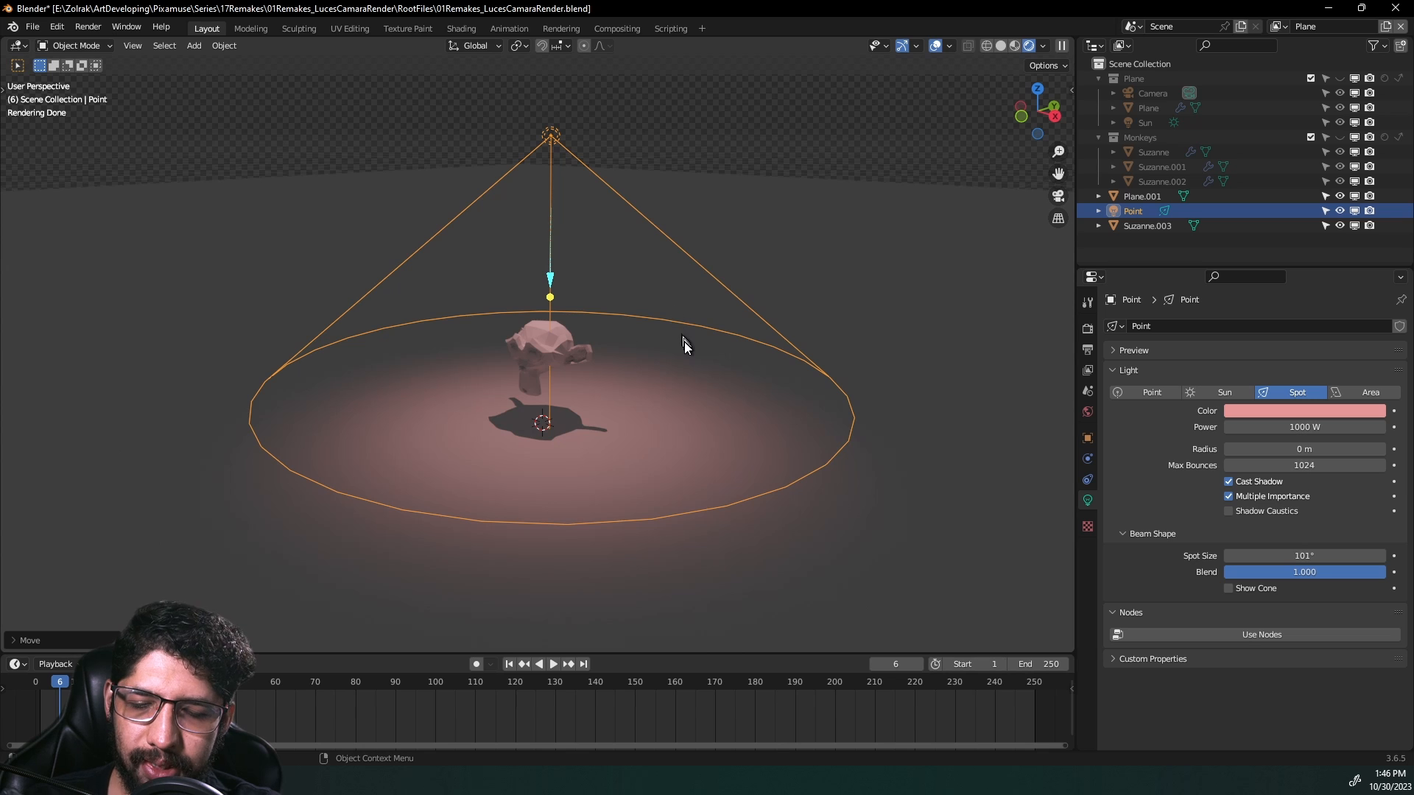
# Step: Rotate and move the spot light so it shines on the monkey at a slant from one side, and show its cone
pyautogui.press('r')
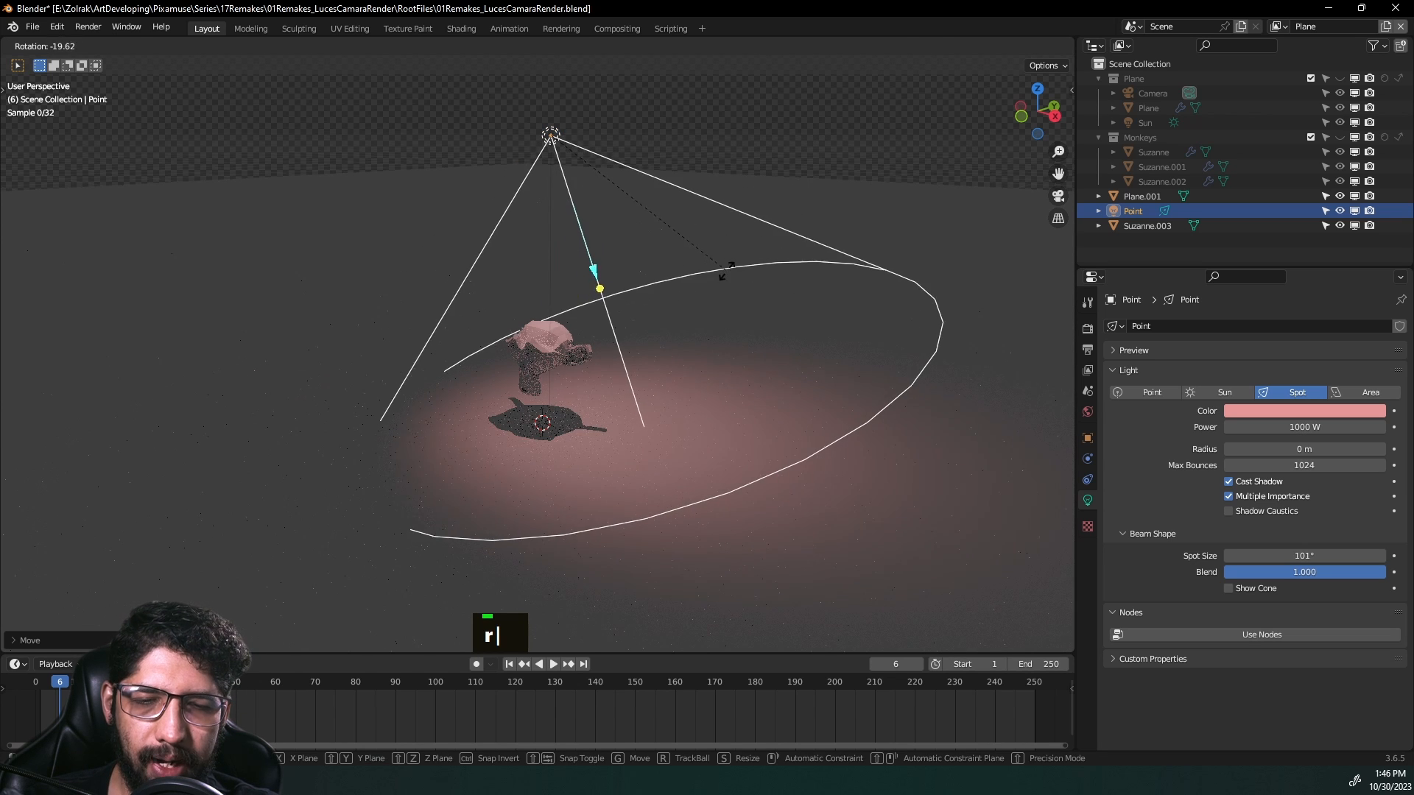
pyautogui.click(554, 311)
pyautogui.press('g')
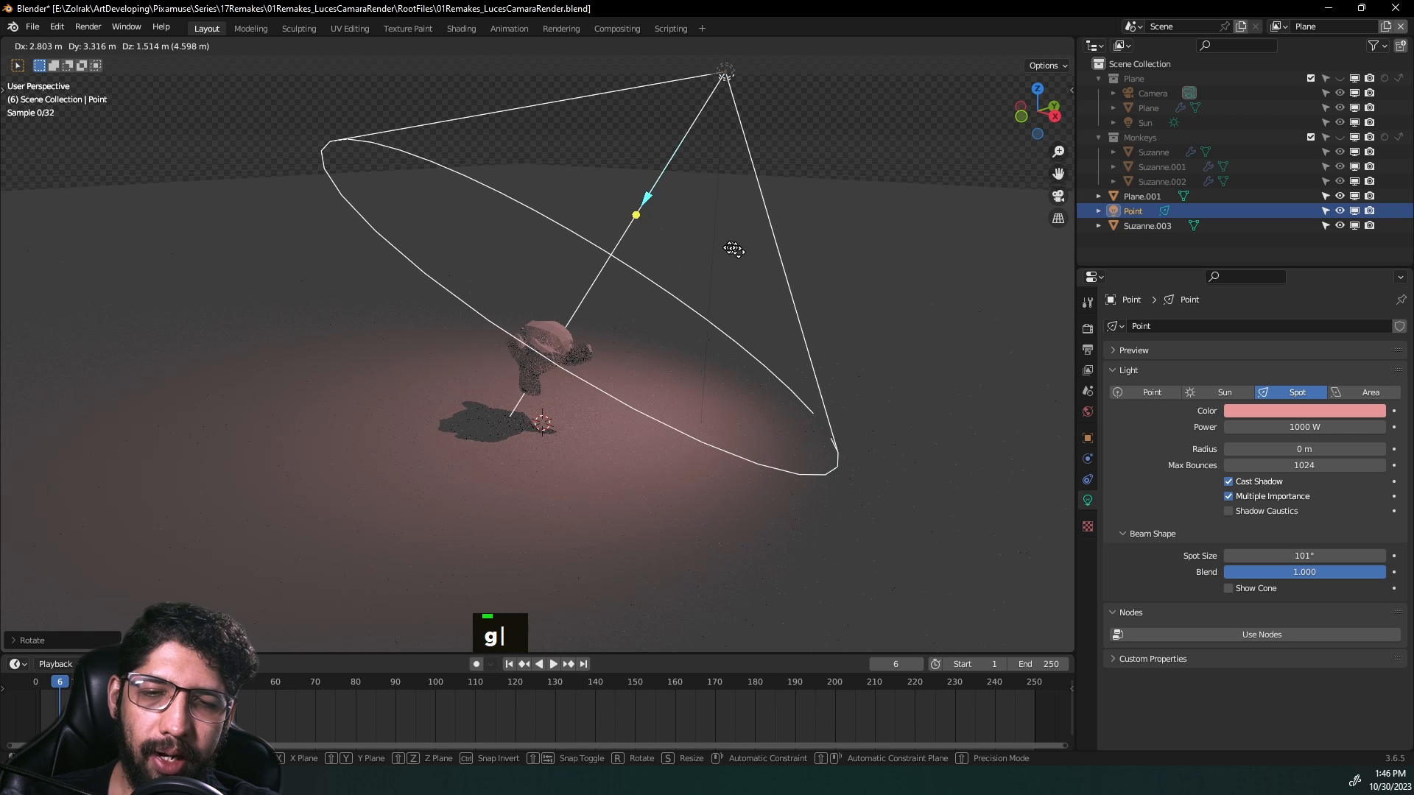
pyautogui.click(734, 250)
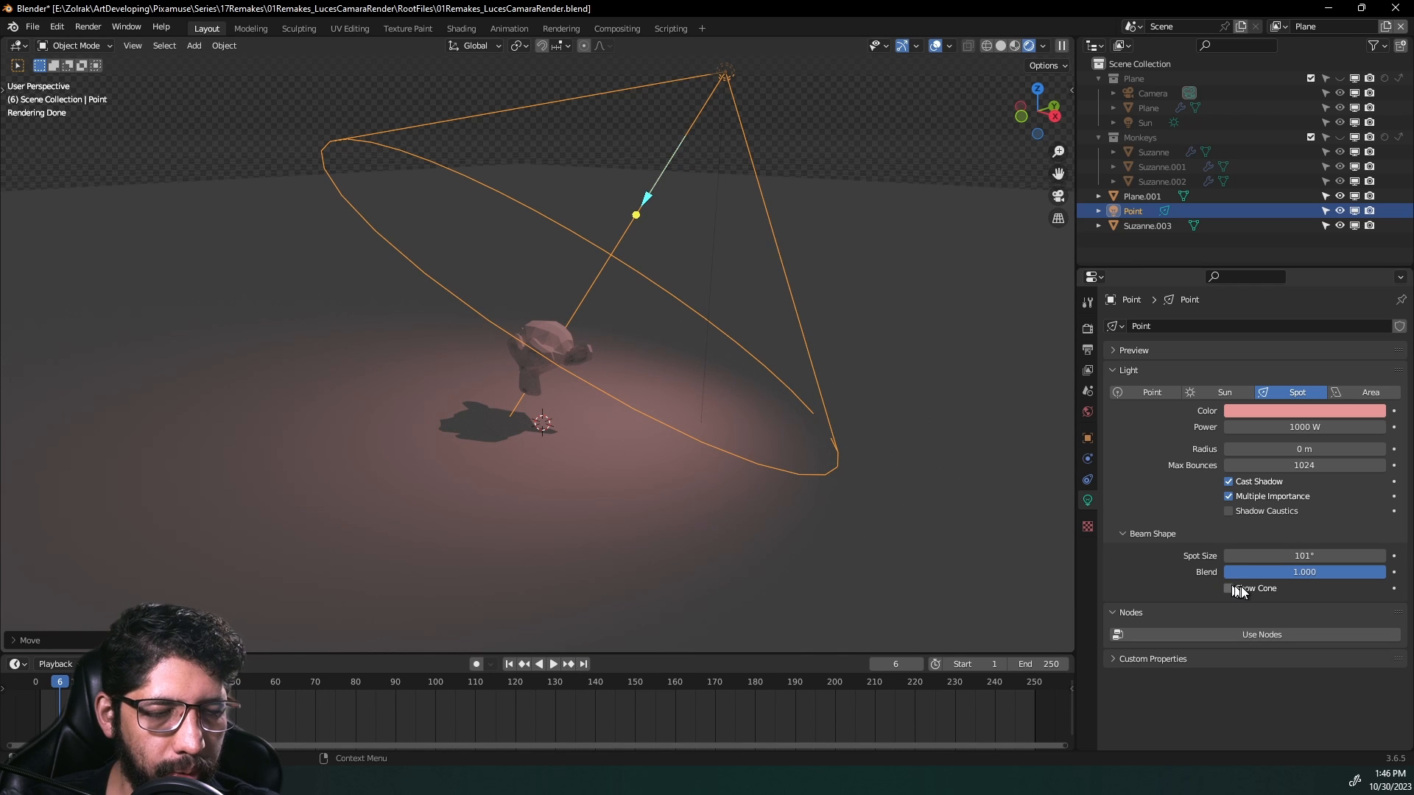
pyautogui.click(1230, 589)
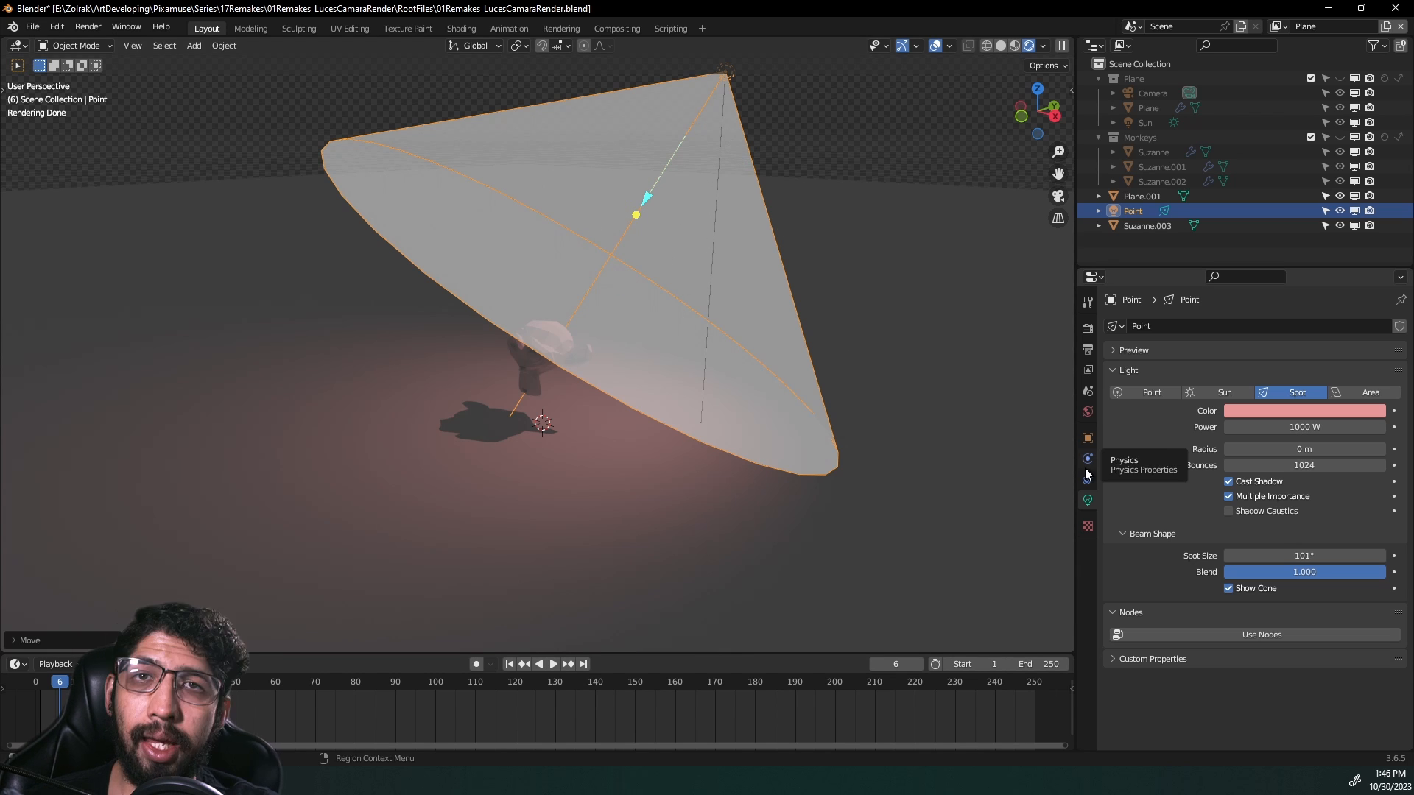
# Step: Change the light's type to Area, bring it closer to the monkey and scale it up
pyautogui.click(1355, 391)
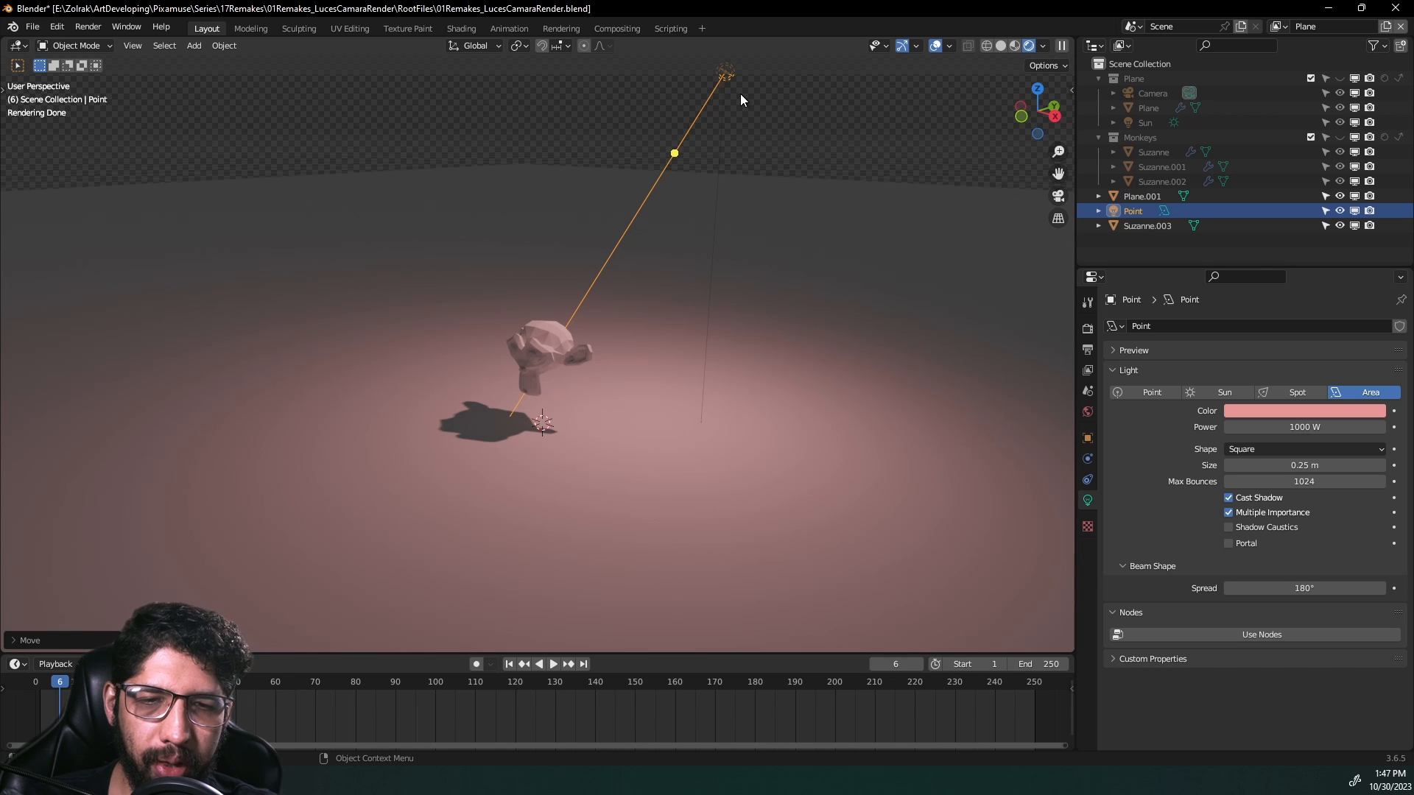
pyautogui.press('g')
pyautogui.click(652, 233)
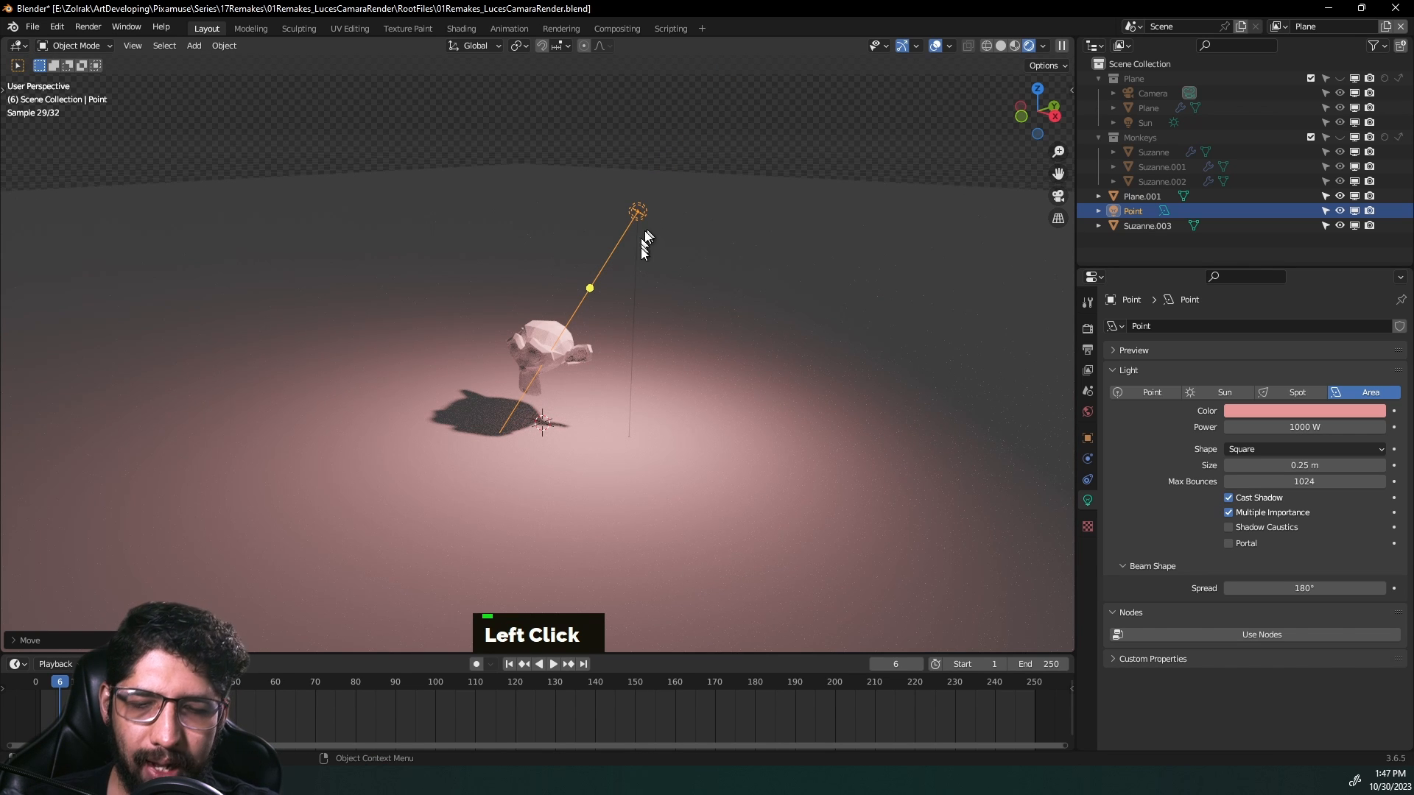
pyautogui.press('s')
pyautogui.click(1031, 479)
pyautogui.moveTo(749, 344); pyautogui.dragTo(860, 316, button='middle')
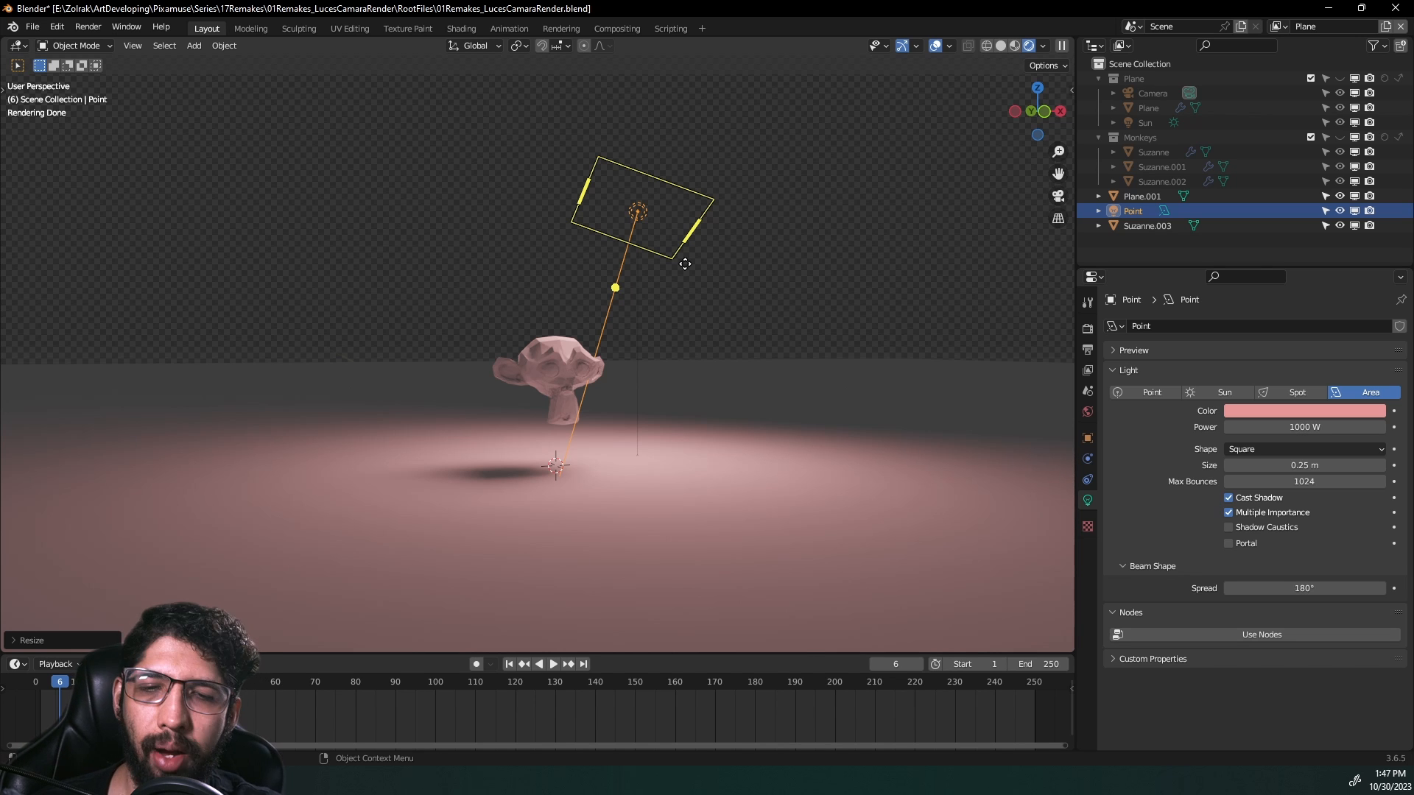
# Step: Move the area light above the monkey and rotate it to tilt slightly the opposite way
pyautogui.moveTo(670, 209); pyautogui.dragTo(661, 214, button='middle')
pyautogui.moveTo(661, 213); pyautogui.dragTo(630, 240, button='middle')
pyautogui.press('g')
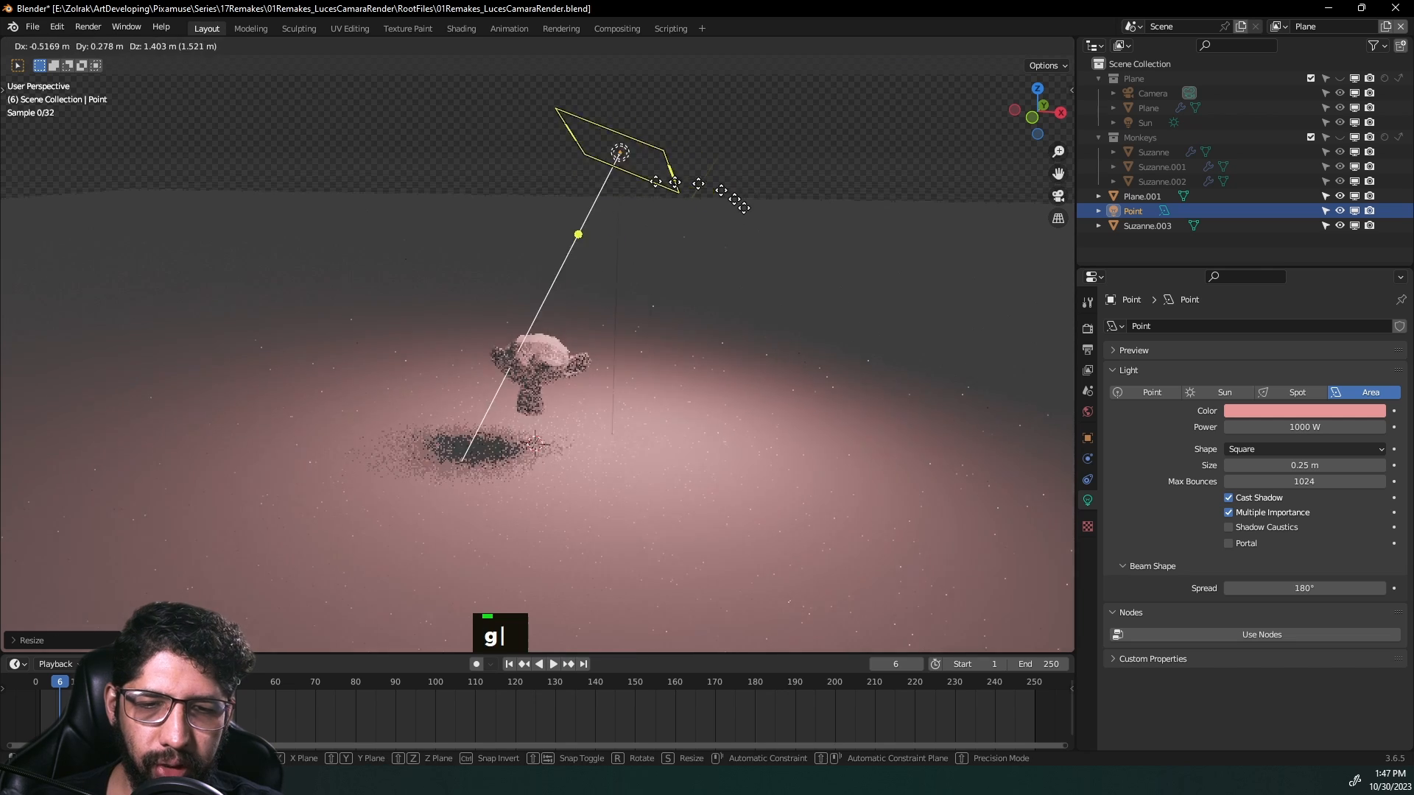
pyautogui.click(648, 228)
pyautogui.press('r')
pyautogui.click(692, 374)
# Step: Scale the area light down for a sharp monkey shadow, and scale it up large for a soft one
pyautogui.press('s')
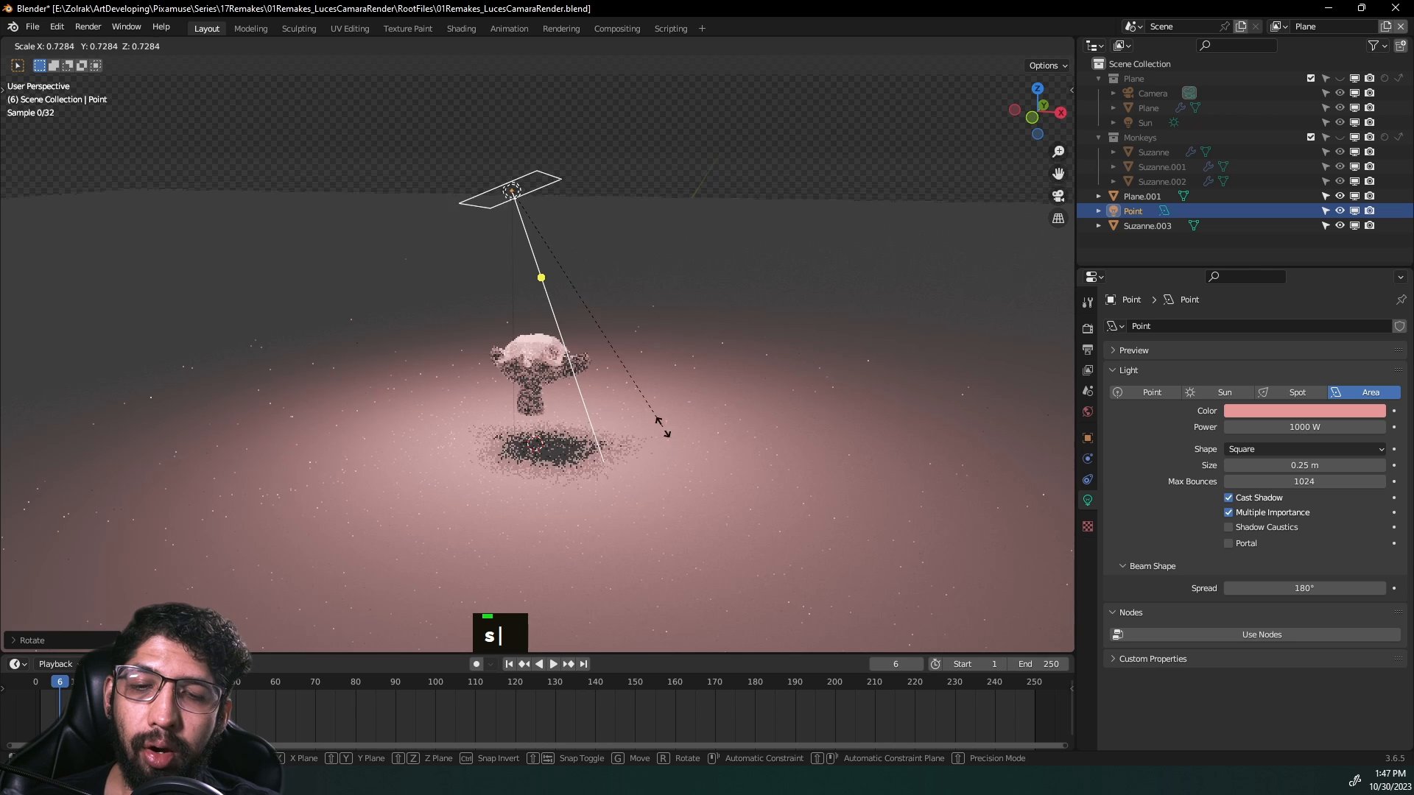
pyautogui.click(541, 305)
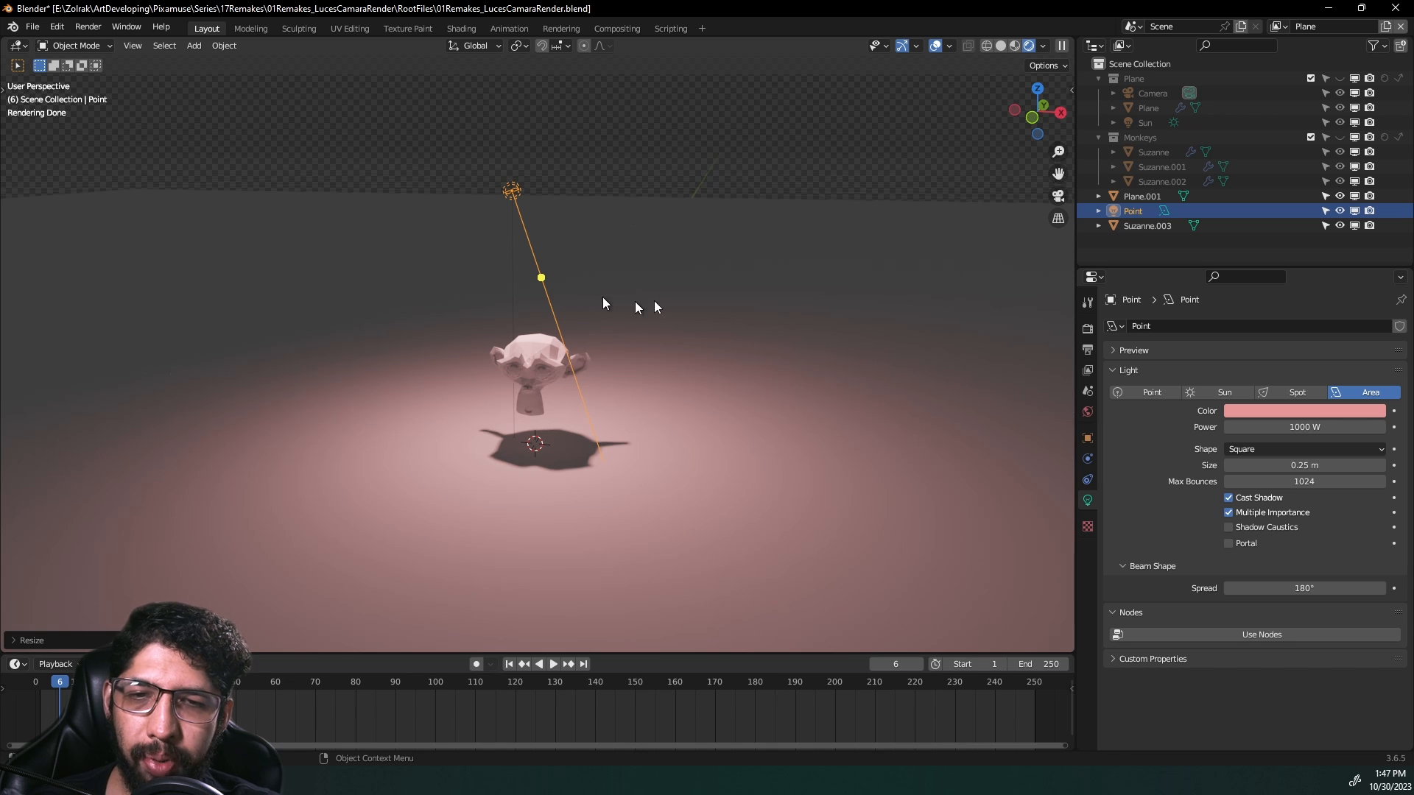
pyautogui.press('s')
pyautogui.click(732, 312)
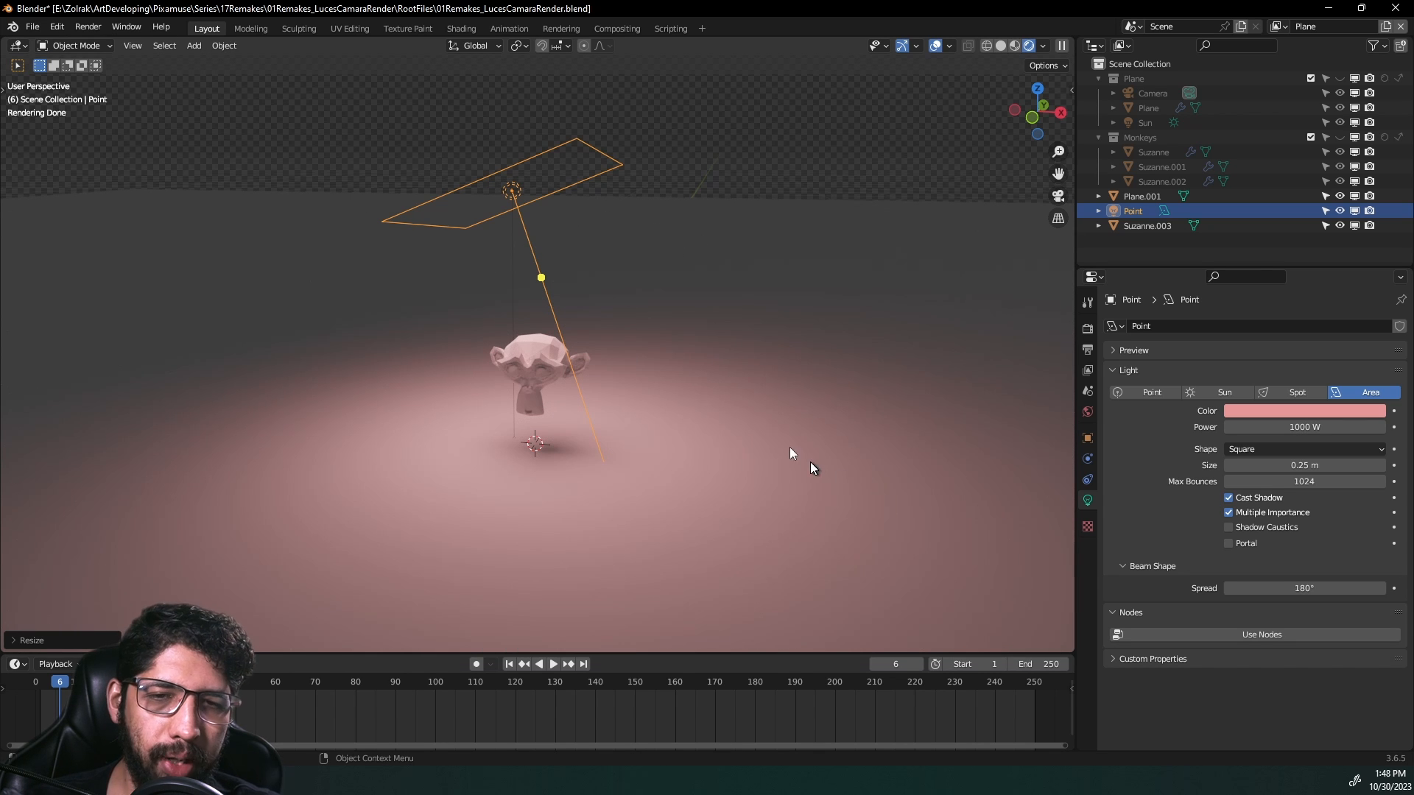
# Step: Try the area light's Rectangle shape with a smaller X size, and switch to Disk with a larger size
pyautogui.click(1281, 451)
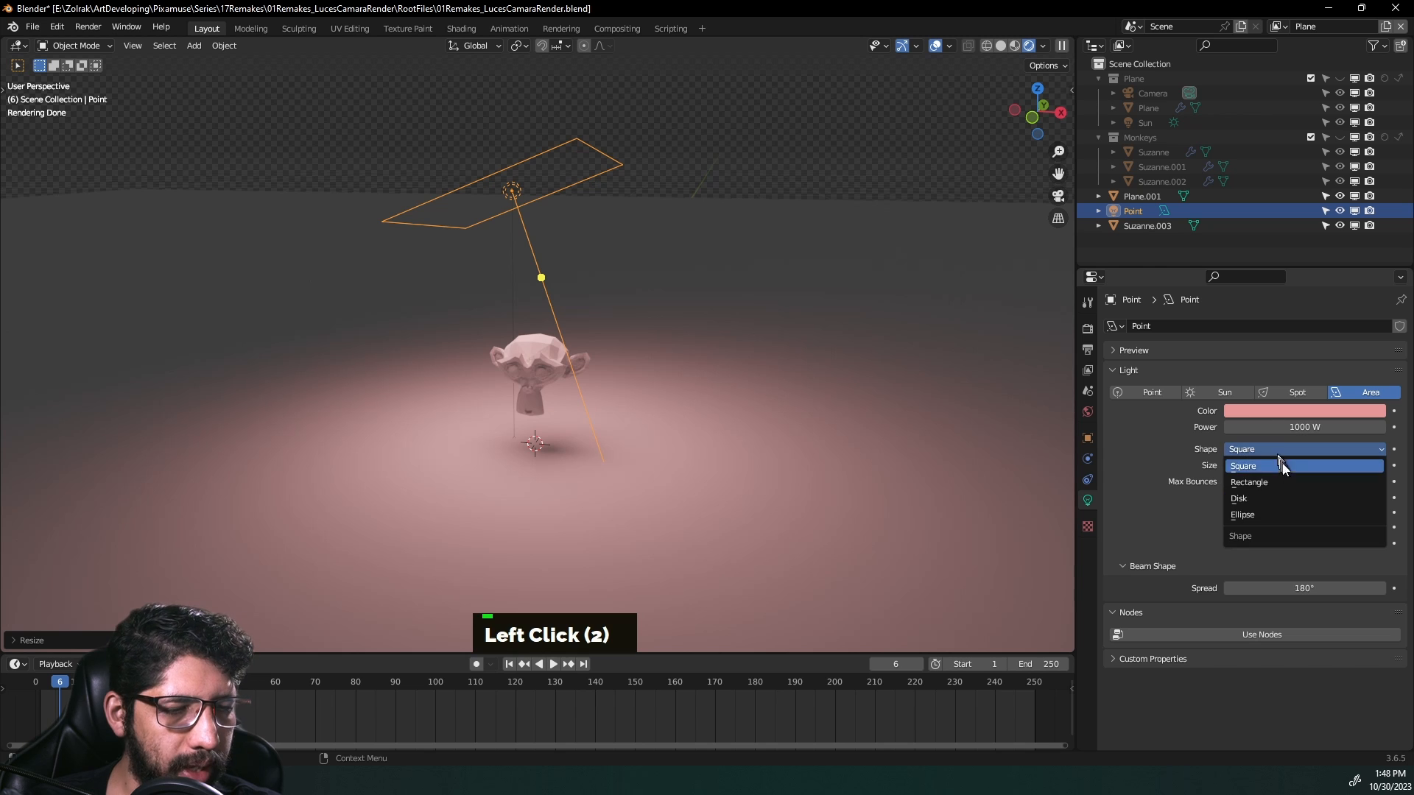
pyautogui.click(1277, 480)
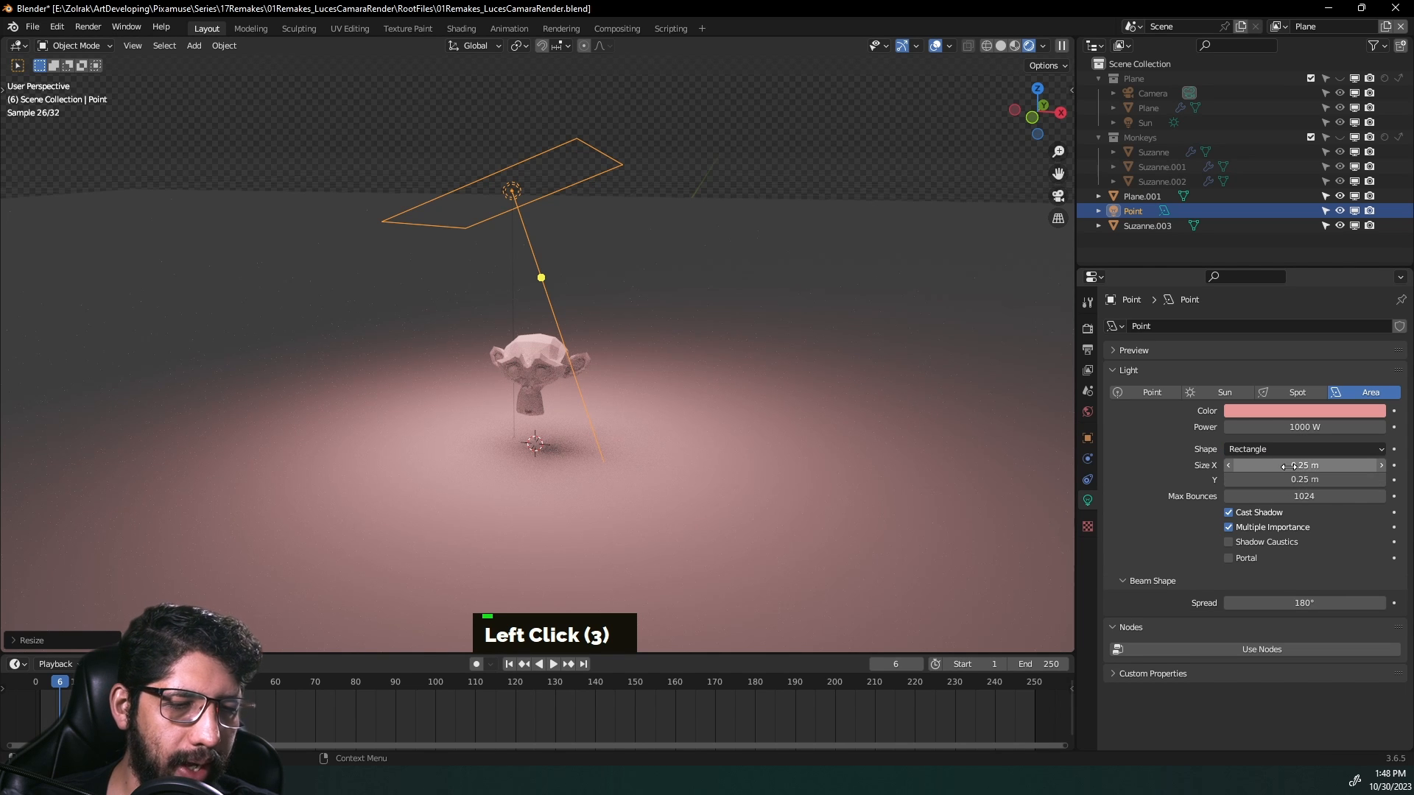
pyautogui.moveTo(1280, 461); pyautogui.dragTo(1197, 462)
pyautogui.click(1287, 449)
pyautogui.click(1288, 499)
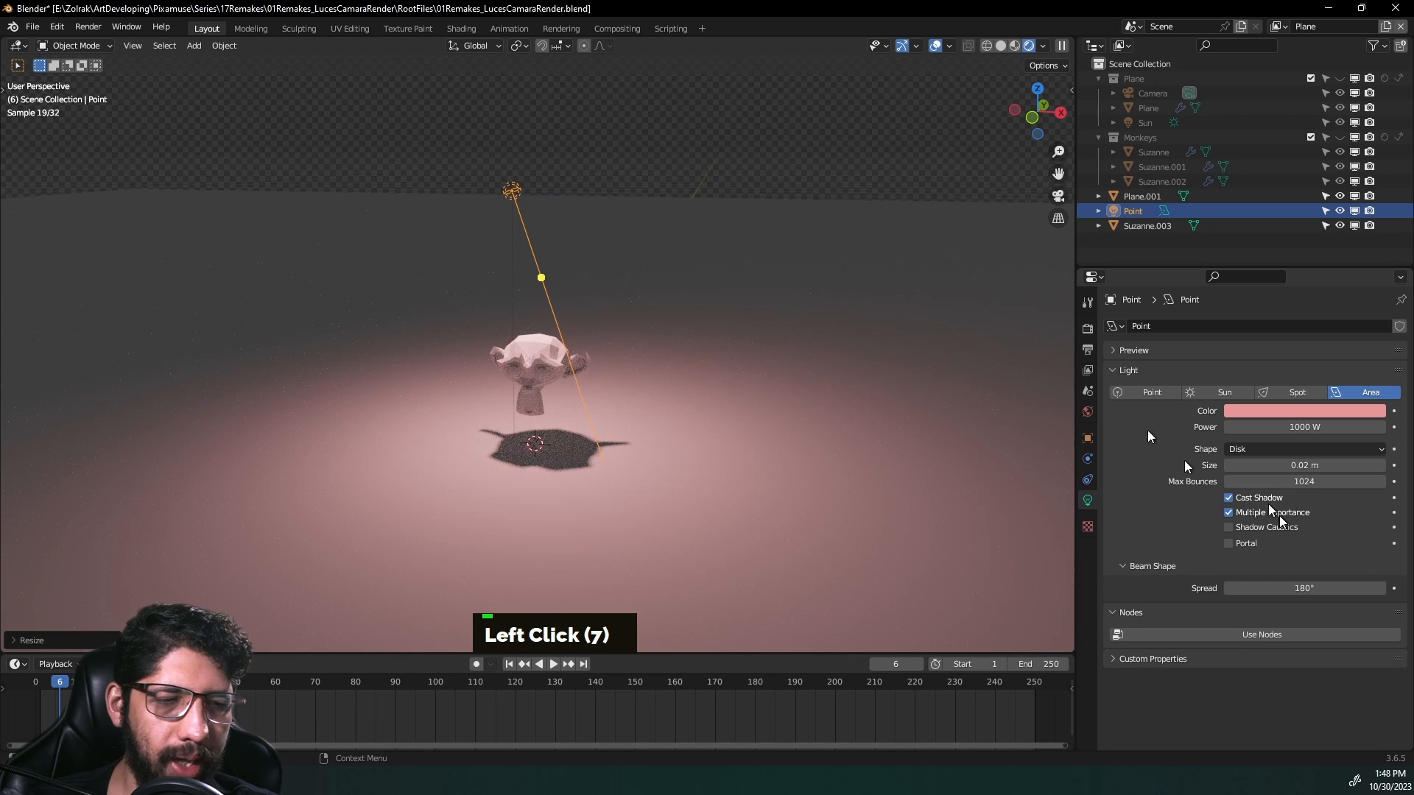
pyautogui.moveTo(1285, 465)
pyautogui.mouseDown()
pyautogui.moveTo(1399, 465)
pyautogui.moveTo(1269, 469)
pyautogui.mouseUp()
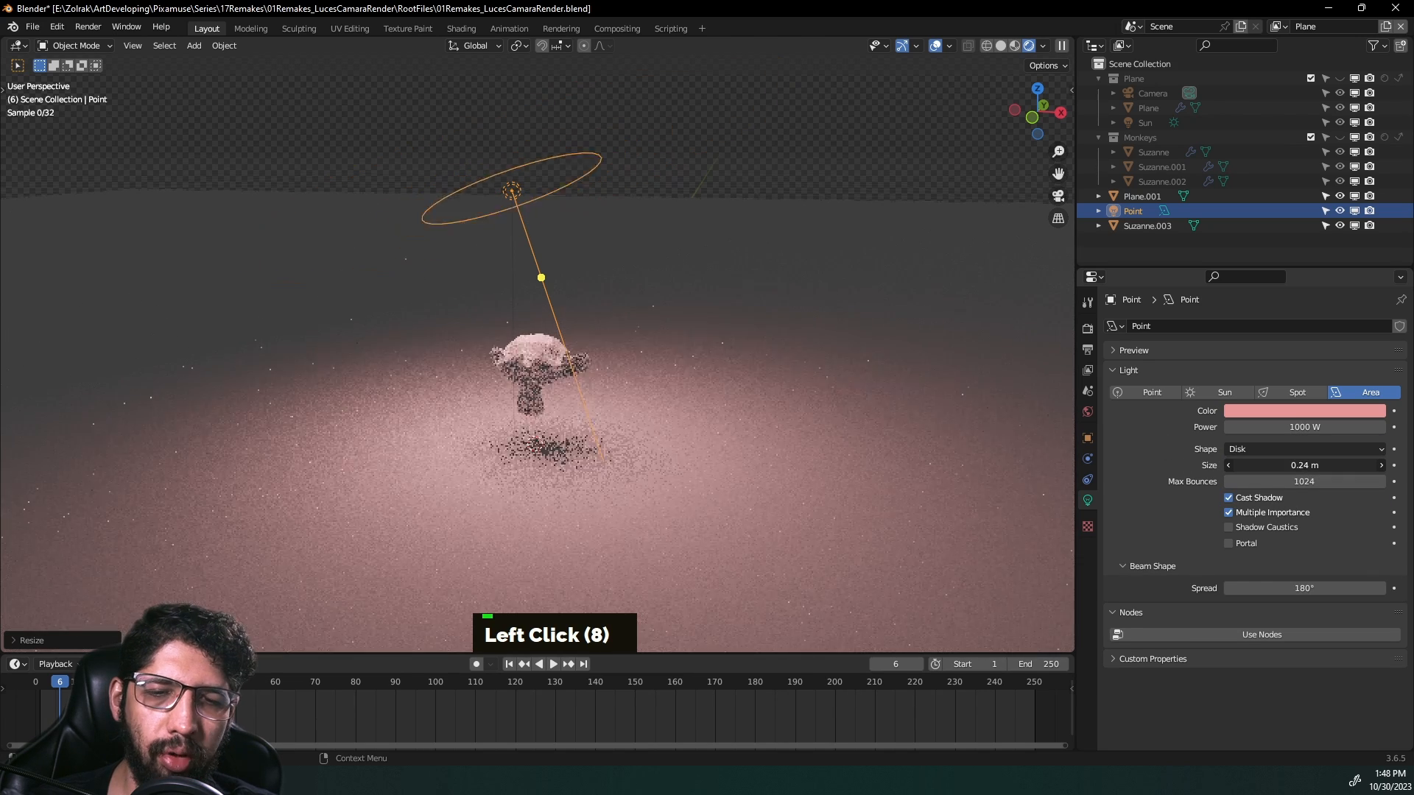
# Step: Change the area light's shape to Ellipse and adjust its Y size
pyautogui.click(1296, 449)
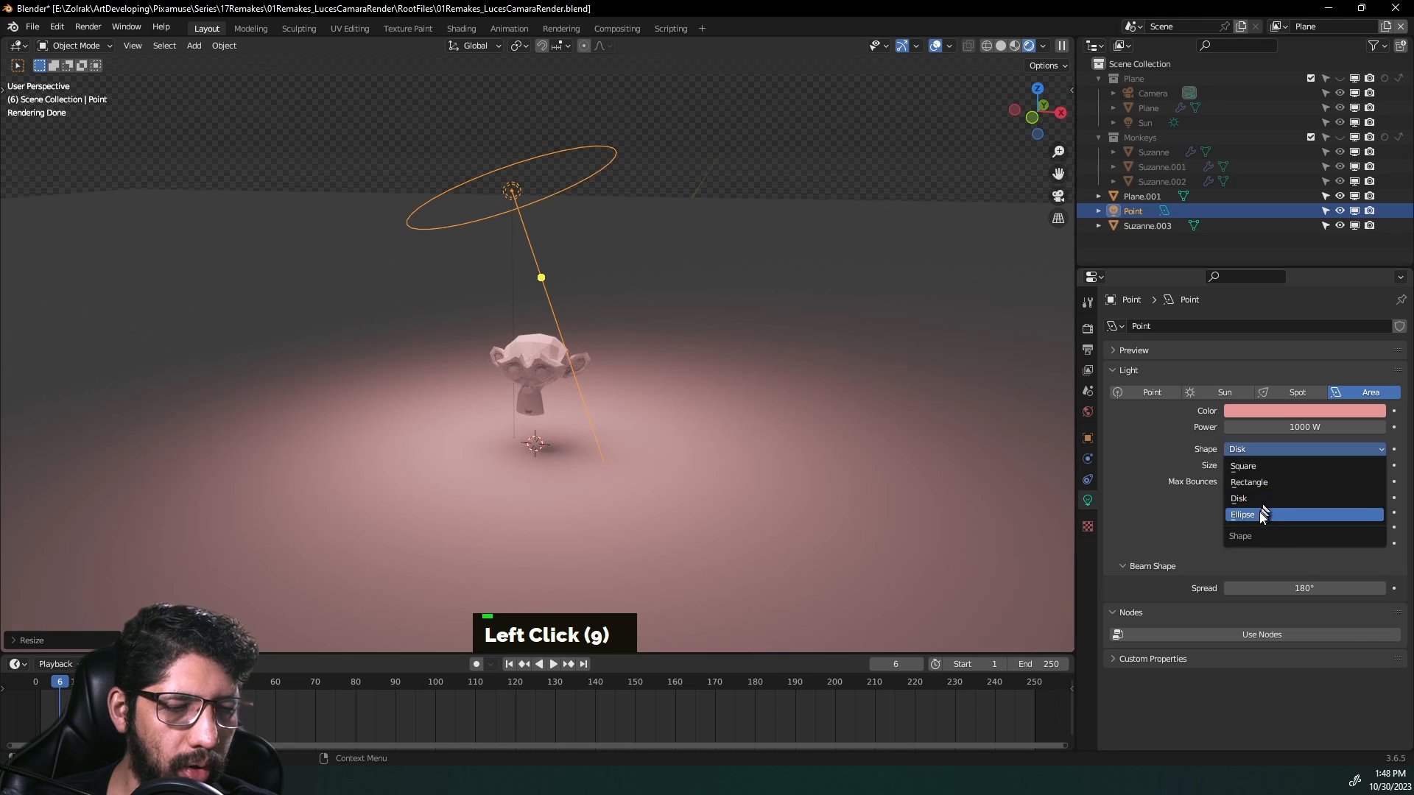
pyautogui.click(1260, 508)
pyautogui.click(1303, 480)
pyautogui.moveTo(1304, 480)
pyautogui.mouseDown()
pyautogui.moveTo(1337, 480)
pyautogui.moveTo(1263, 479)
pyautogui.moveTo(1294, 480)
pyautogui.mouseUp()
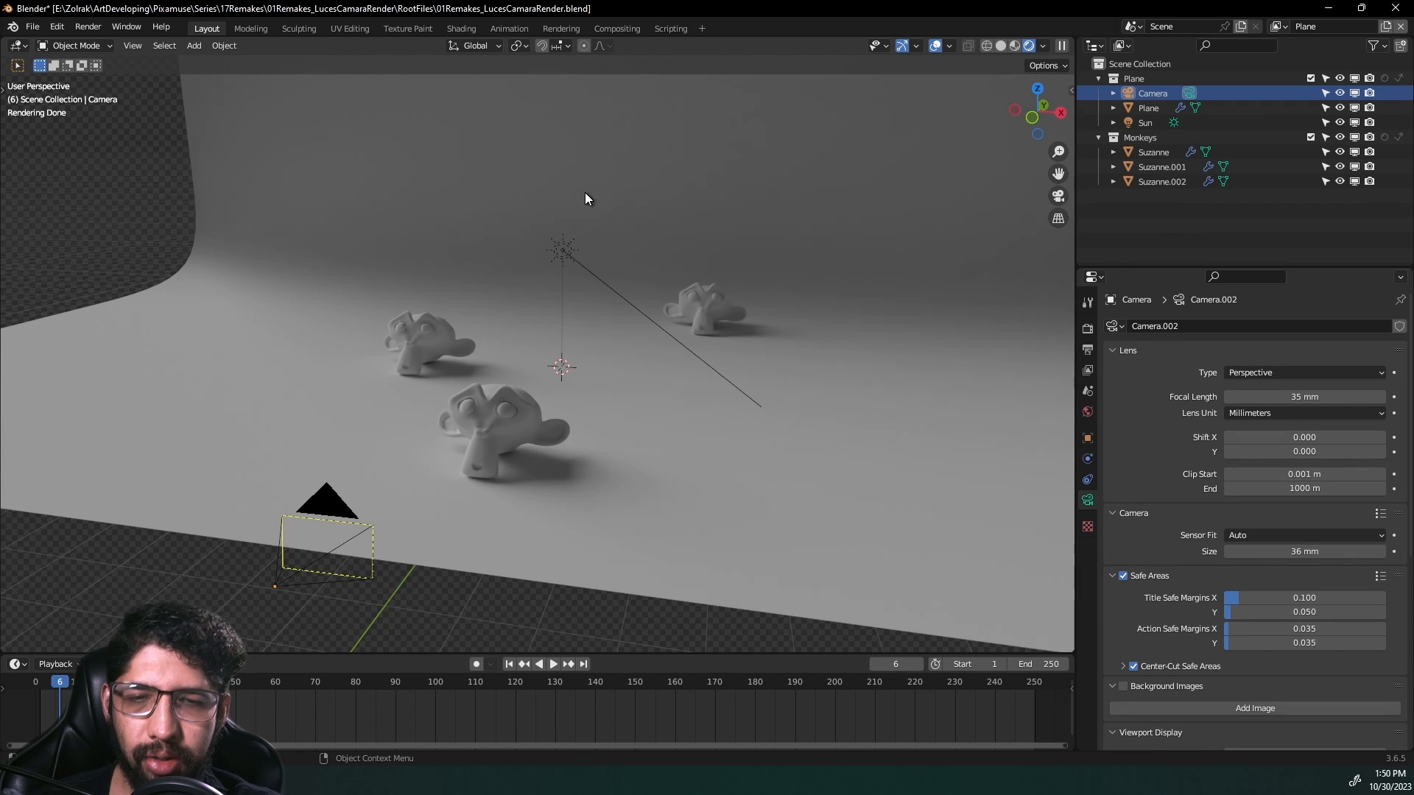
# Step: Add a new camera to the scene with the three monkeys and clear its rotation so it points straight down
pyautogui.hotkey('shift', 'a')
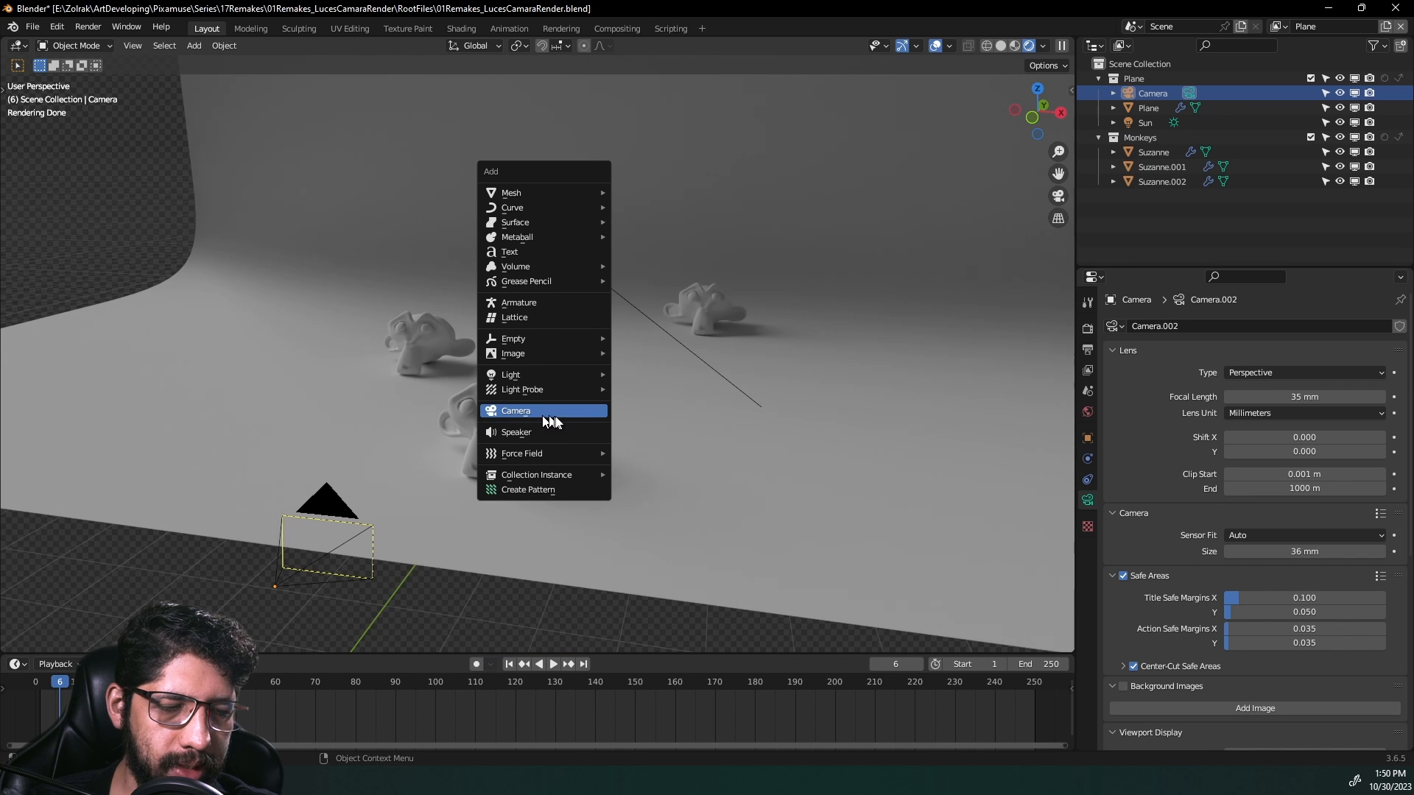
pyautogui.click(520, 417)
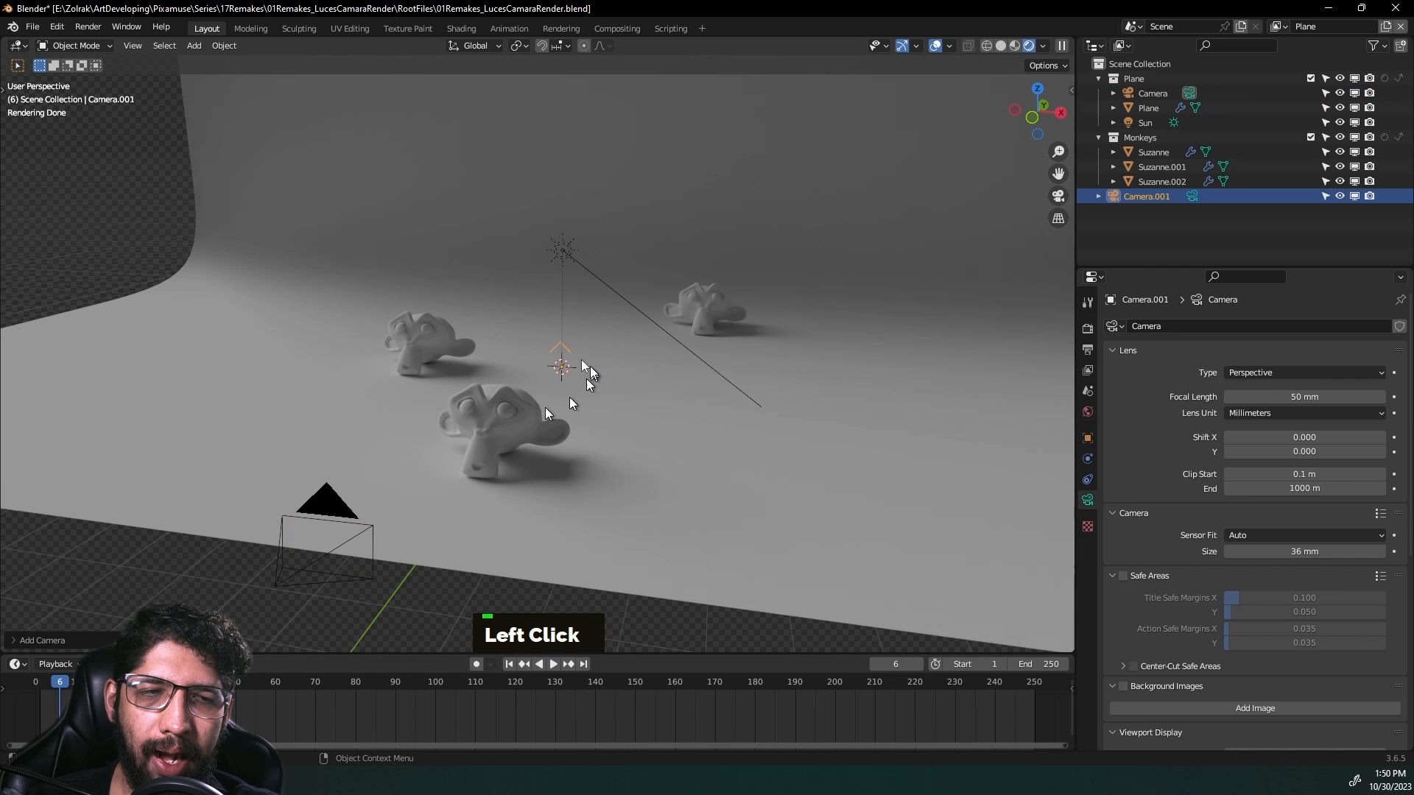
pyautogui.moveTo(563, 373); pyautogui.dragTo(496, 342, button='middle')
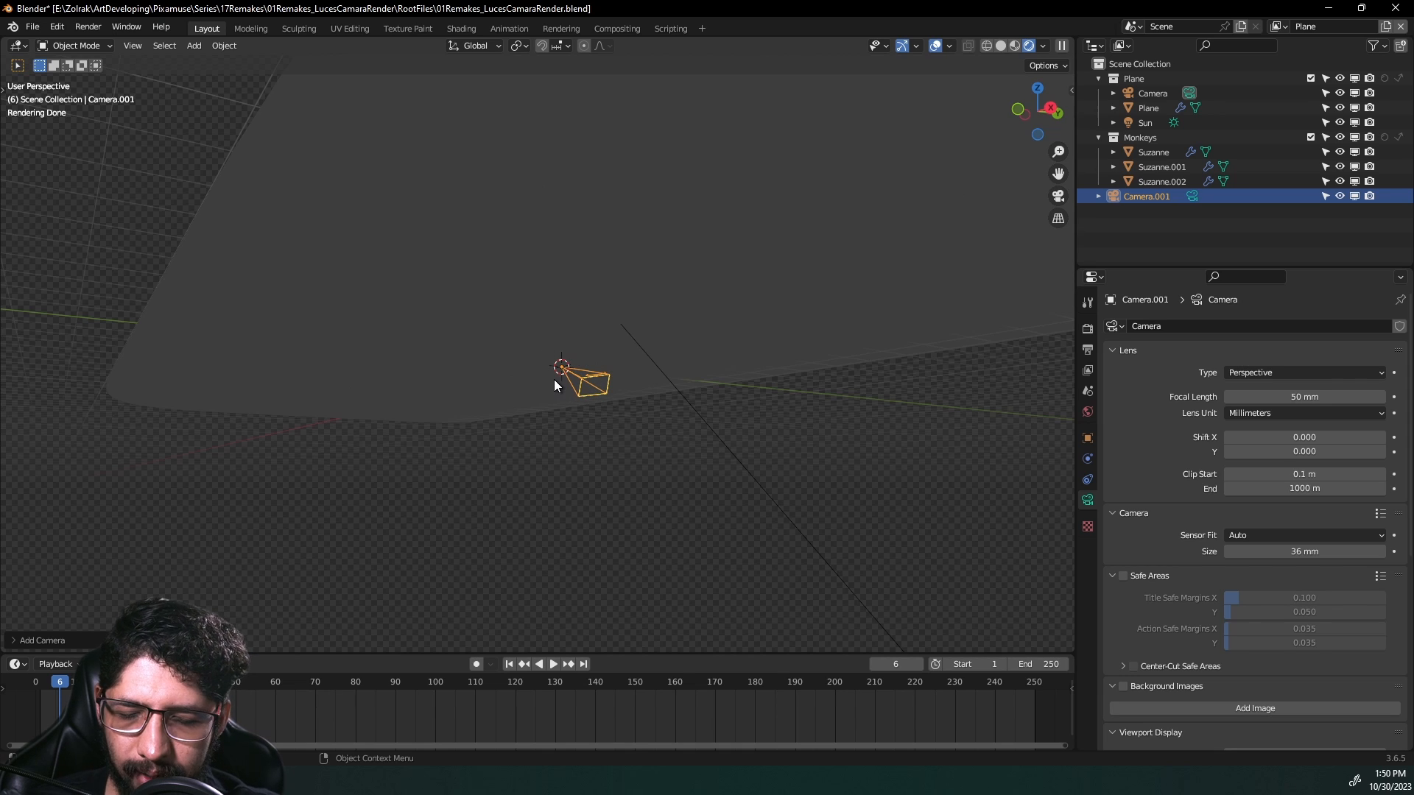
pyautogui.hotkey('alt', 'r')
pyautogui.moveTo(550, 373); pyautogui.dragTo(612, 376, button='middle')
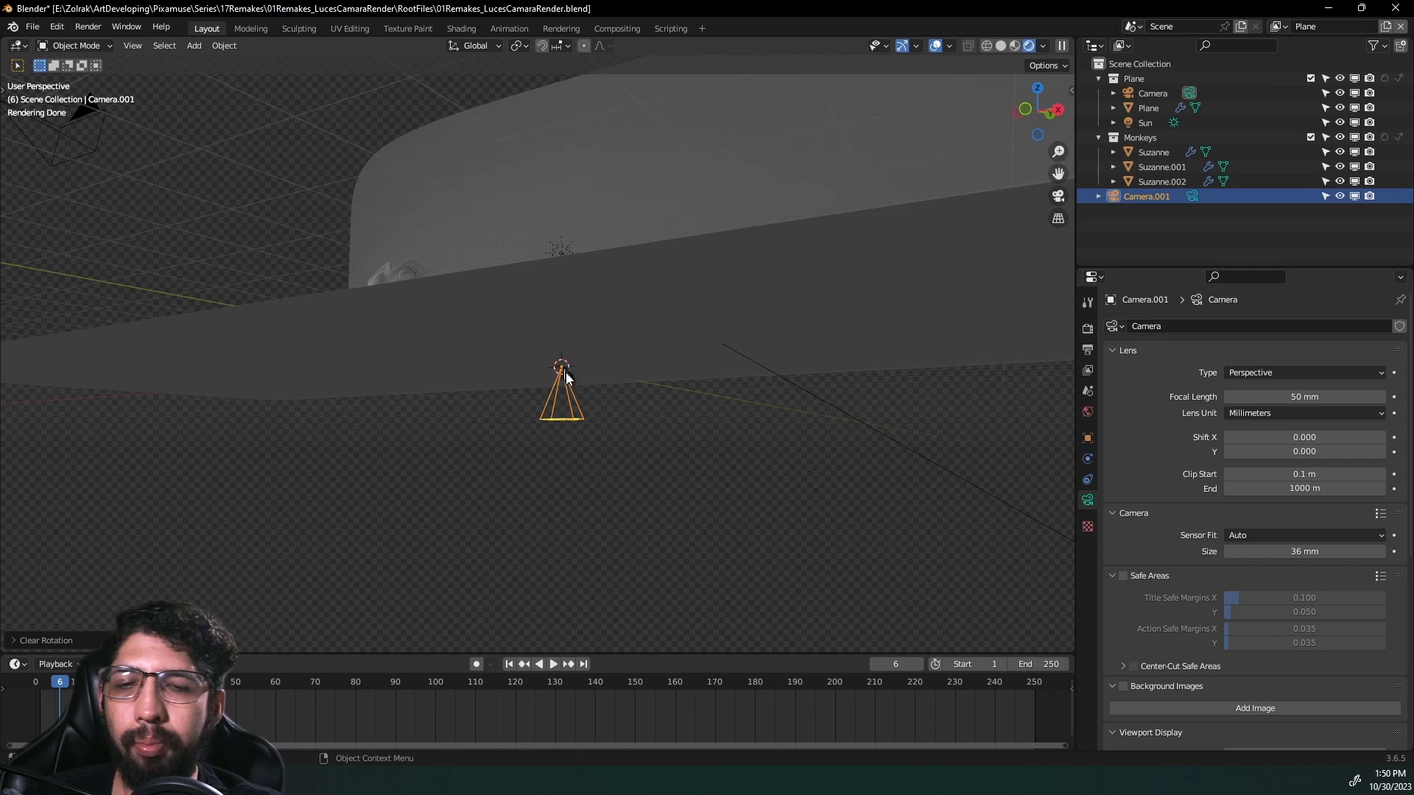
pyautogui.moveTo(562, 407)
pyautogui.mouseDown(button='middle')
pyautogui.moveTo(573, 426)
pyautogui.moveTo(554, 408)
pyautogui.mouseUp(button='middle')
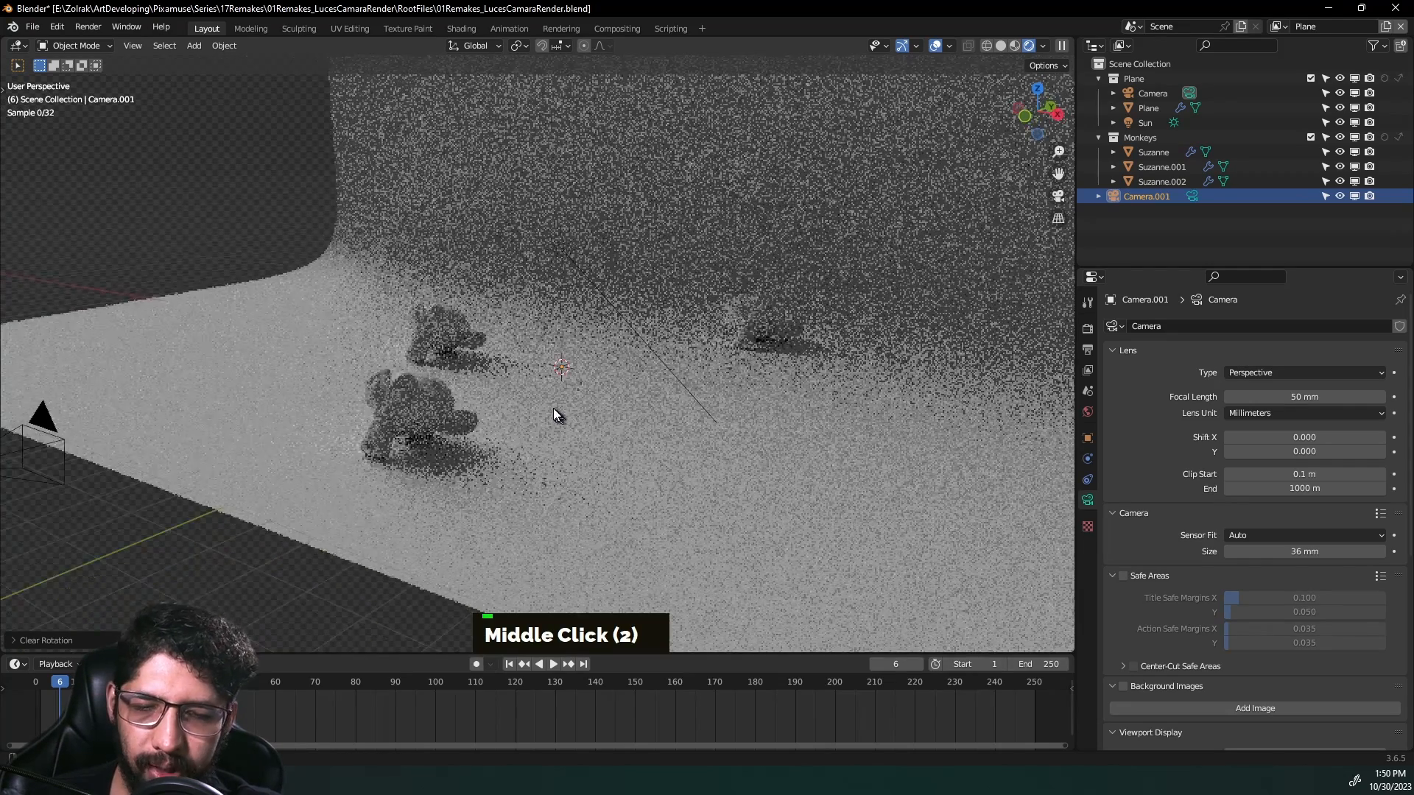
# Step: Raise the new camera along global Z and shift it along Y so it sits above the front monkey
pyautogui.press('g')
pyautogui.press('z')
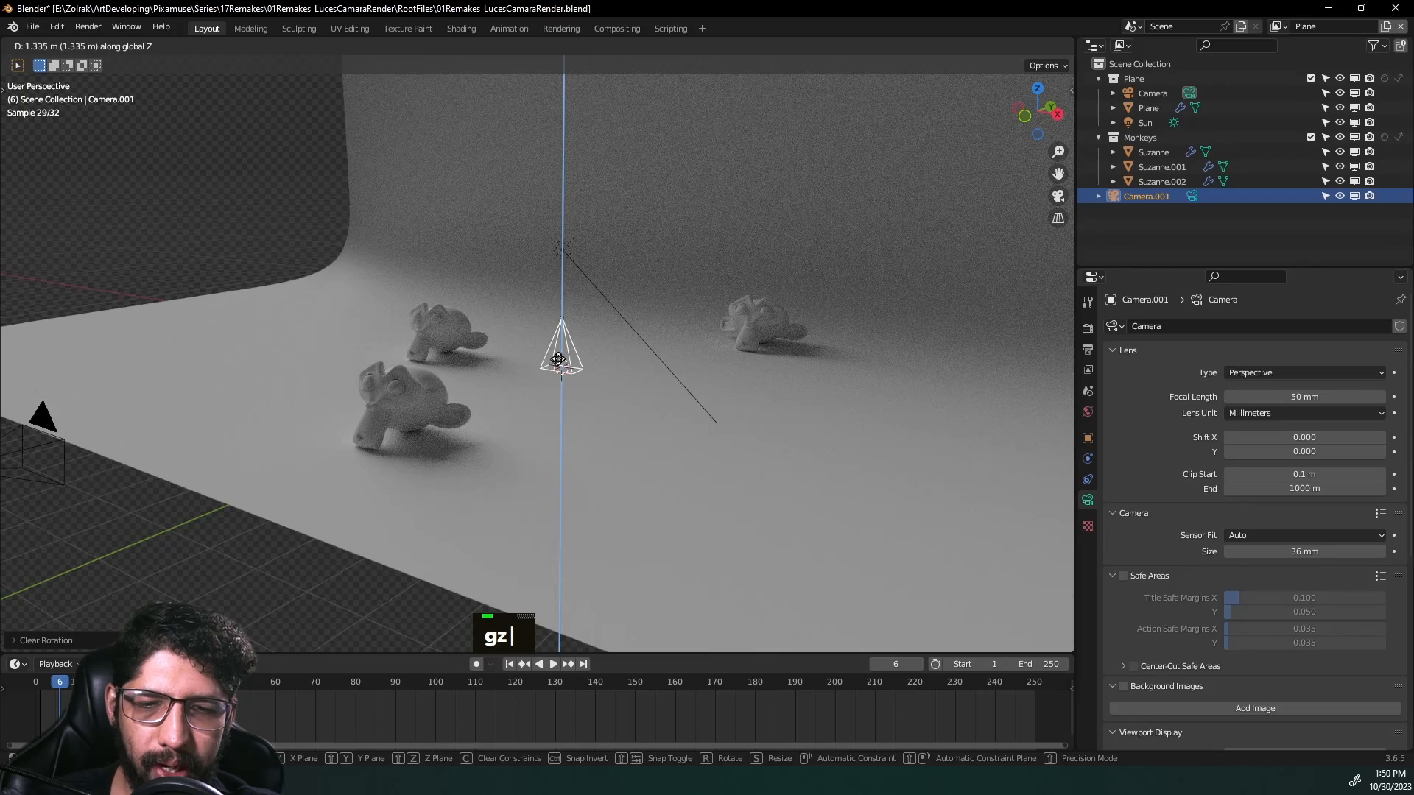
pyautogui.click(624, 357)
pyautogui.moveTo(623, 356); pyautogui.dragTo(543, 355, button='middle')
pyautogui.press('g')
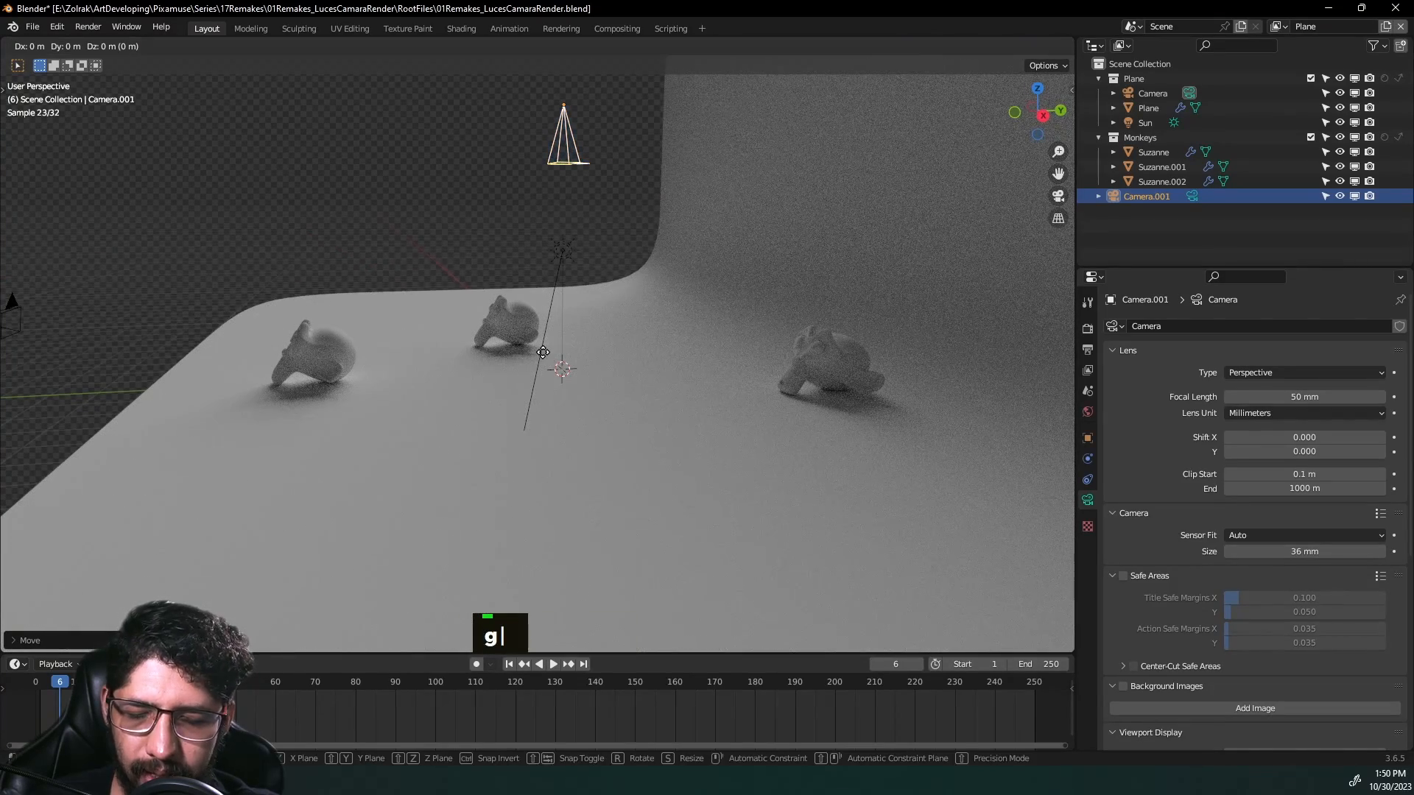
pyautogui.press('y')
pyautogui.click(325, 326)
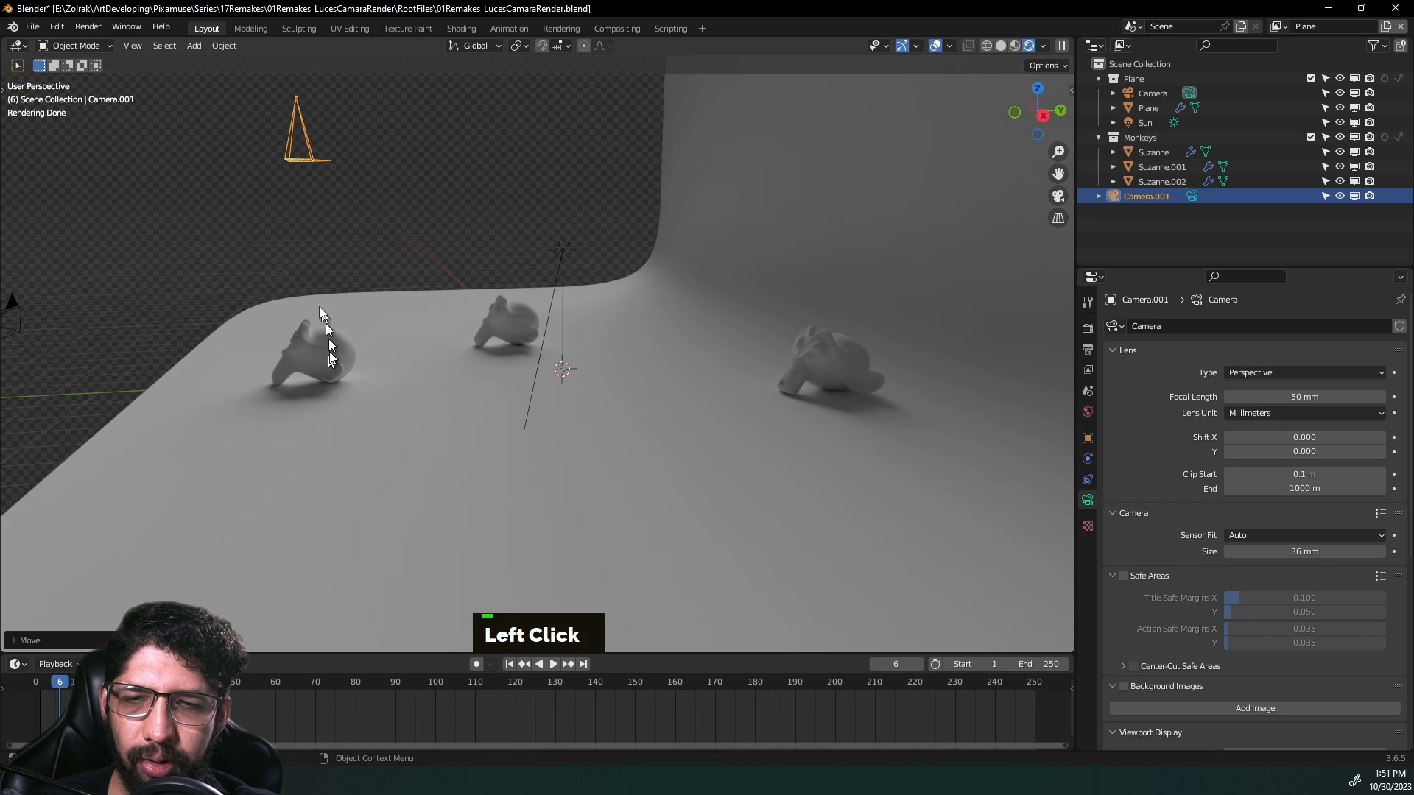
pyautogui.moveTo(309, 335)
pyautogui.mouseDown(button='middle')
pyautogui.moveTo(363, 354)
pyautogui.moveTo(309, 315)
pyautogui.mouseUp(button='middle')
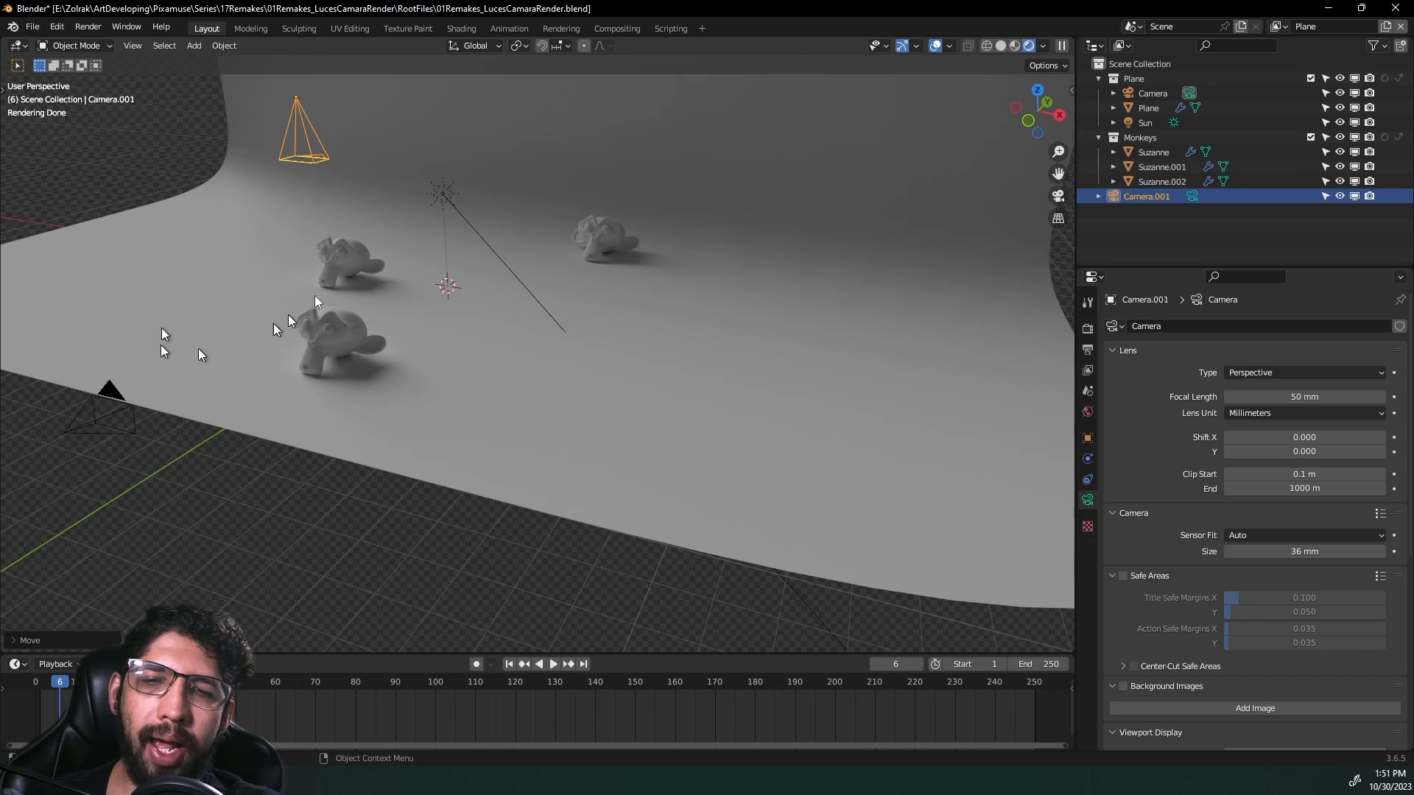
# Step: Look through the active camera and set the scene's active camera to Camera.001
pyautogui.press('KP_0')
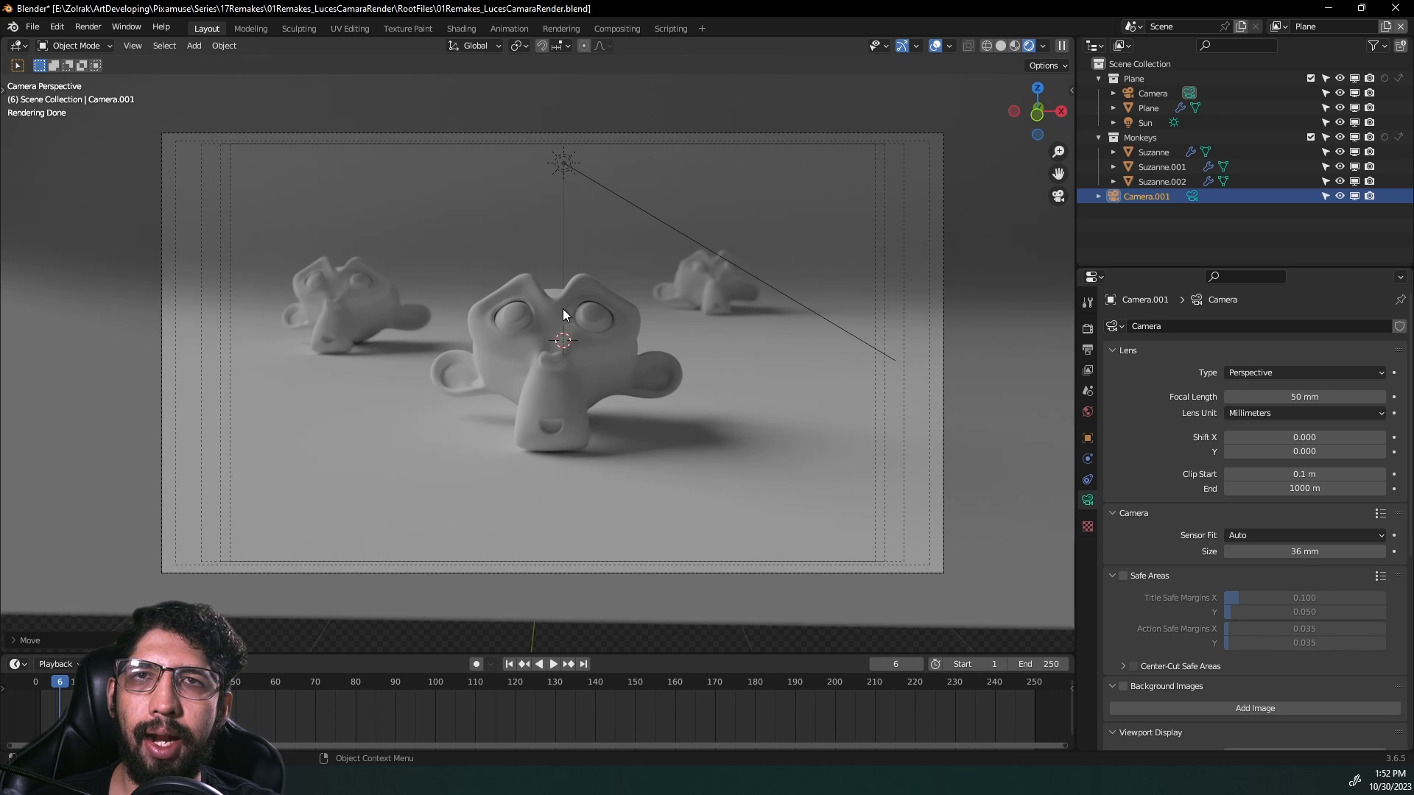
pyautogui.click(1089, 391)
pyautogui.click(1114, 324)
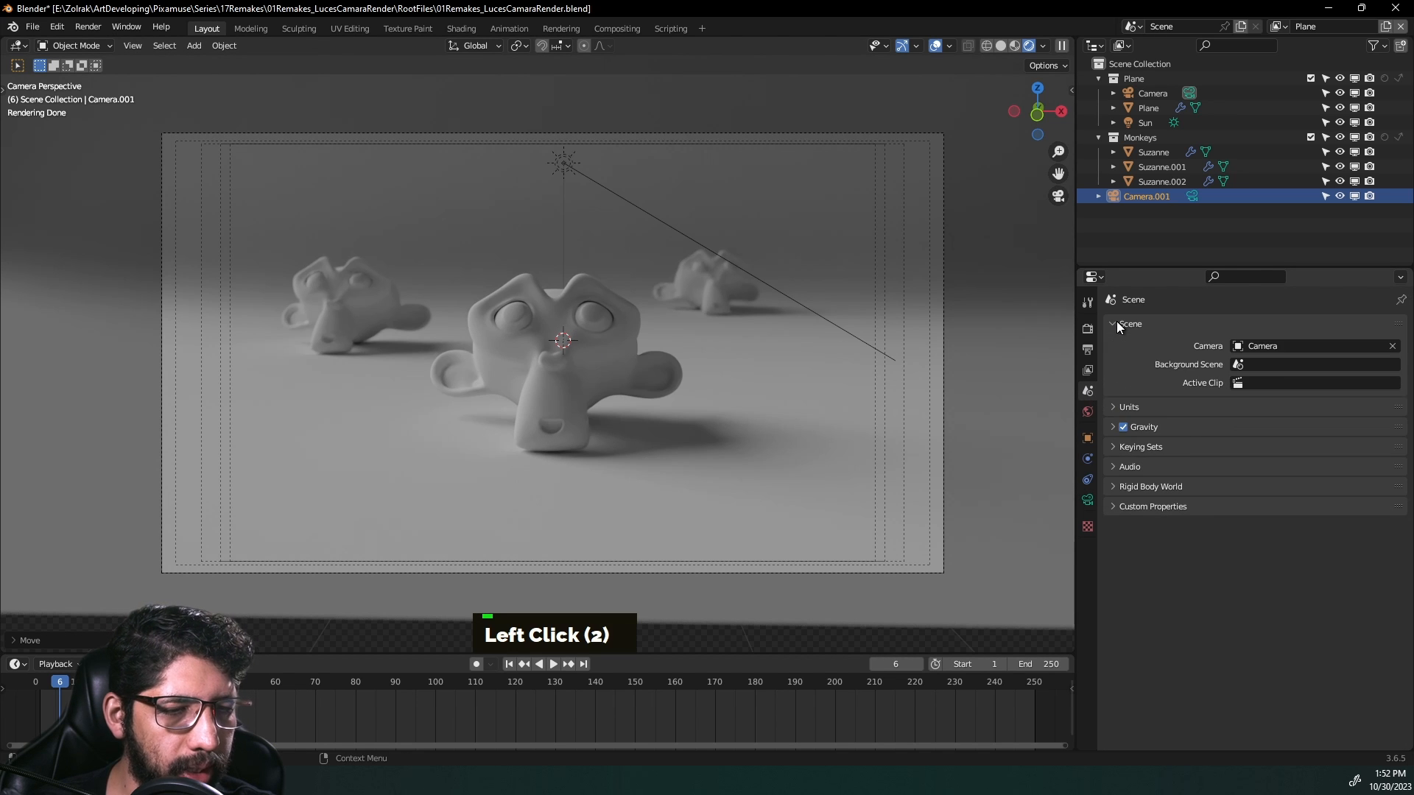
pyautogui.click(1271, 346)
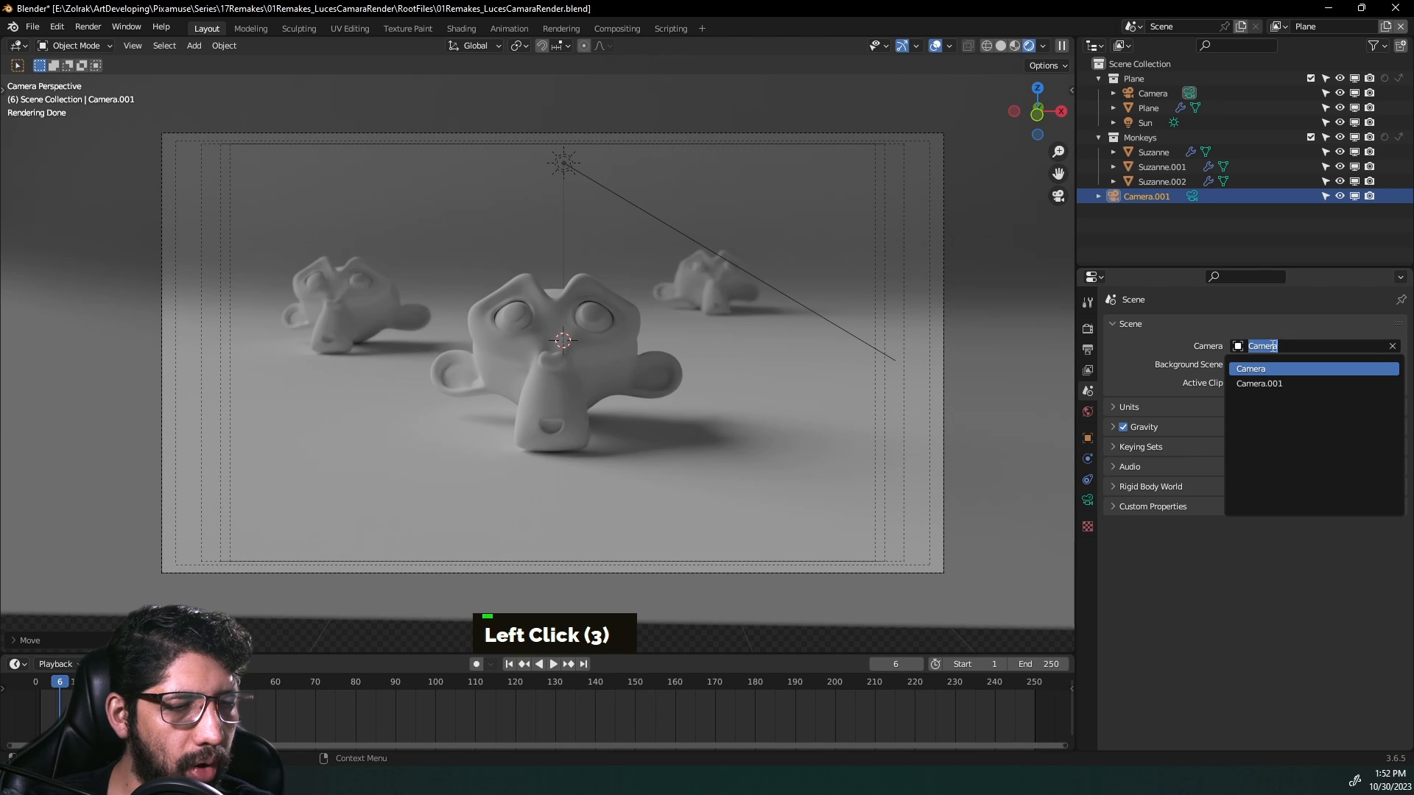
pyautogui.click(1271, 383)
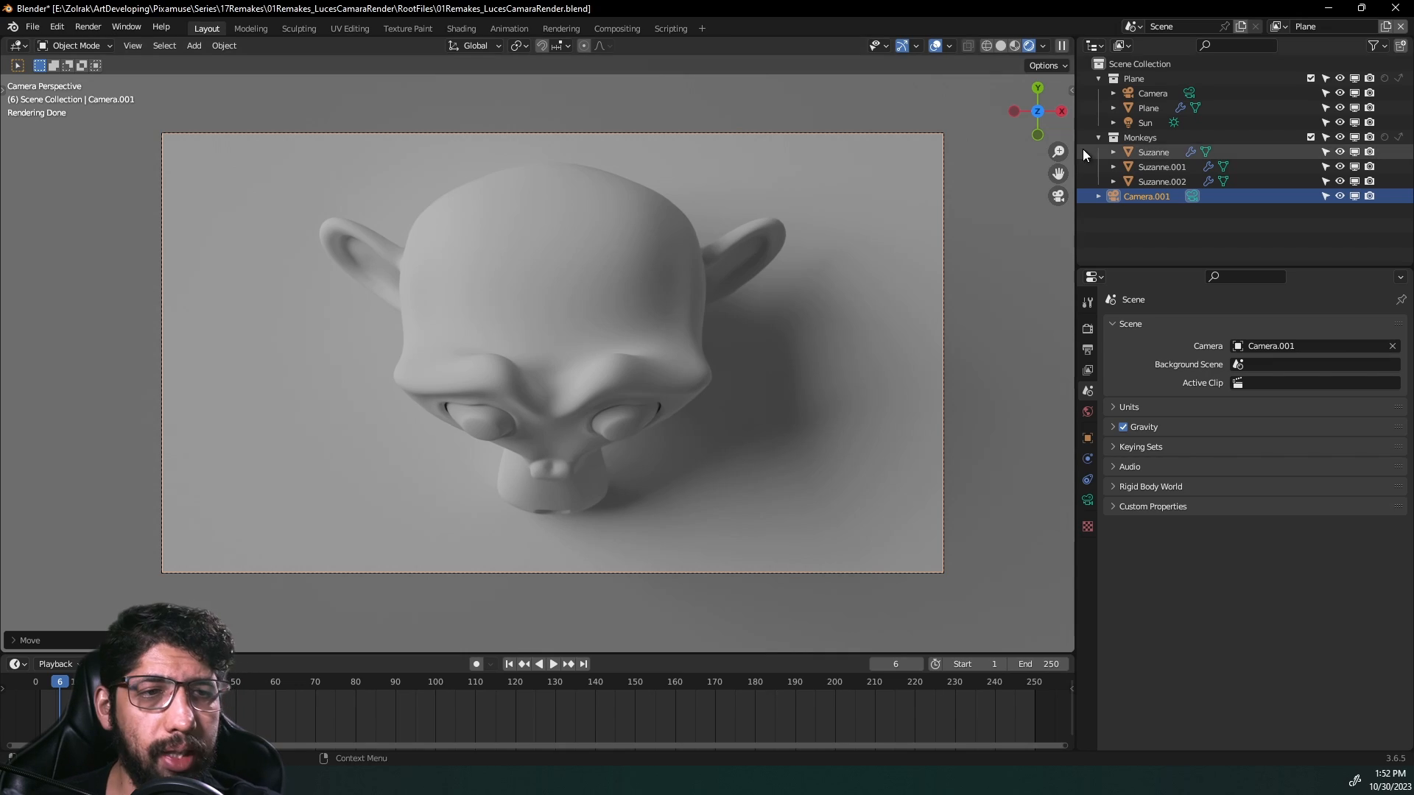
# Step: Split the 3D viewport in two, keep one in camera view, and reposition Camera.001 slightly from the free view
pyautogui.moveTo(1068, 41); pyautogui.dragTo(518, 47)
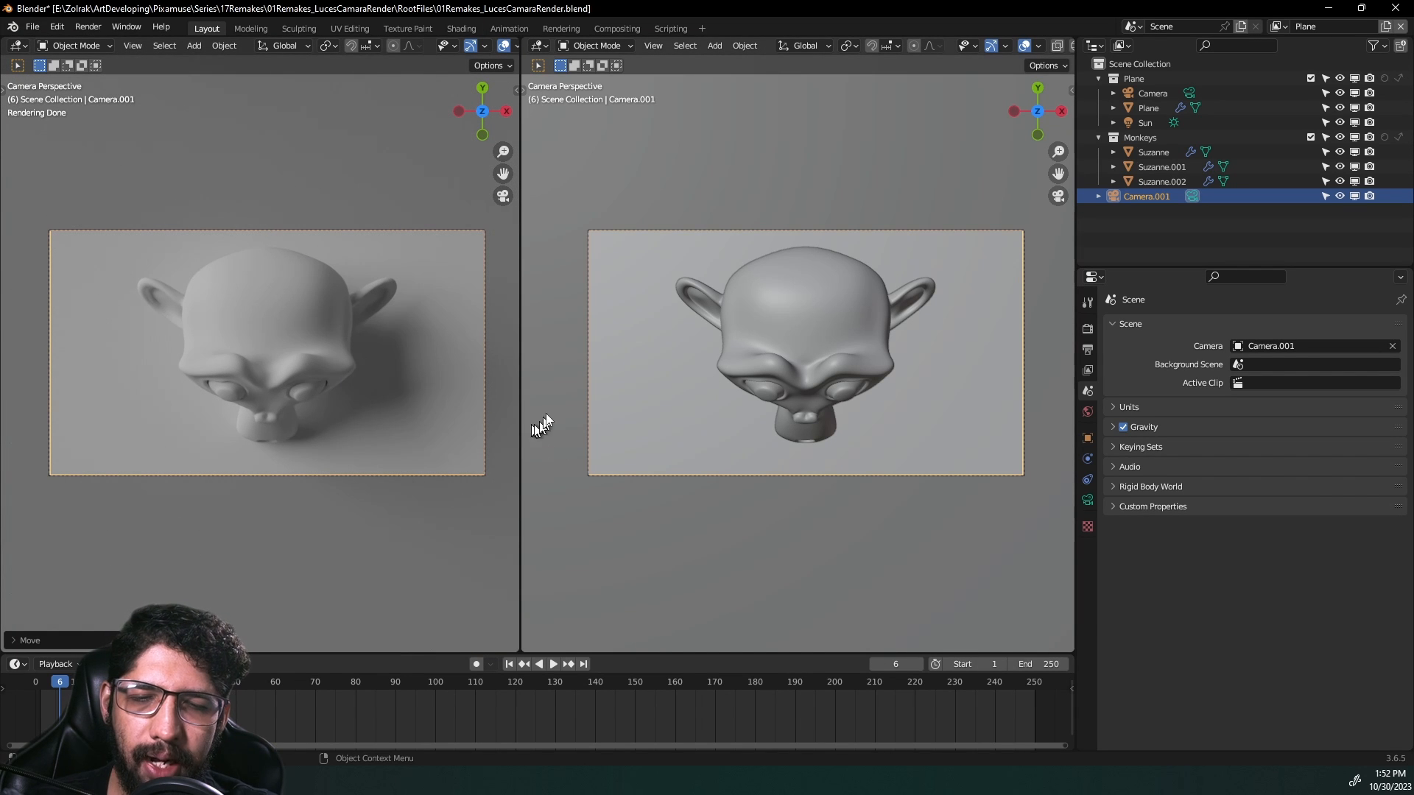
pyautogui.moveTo(836, 335); pyautogui.dragTo(920, 323, button='middle')
pyautogui.scroll(-3, 837, 319)
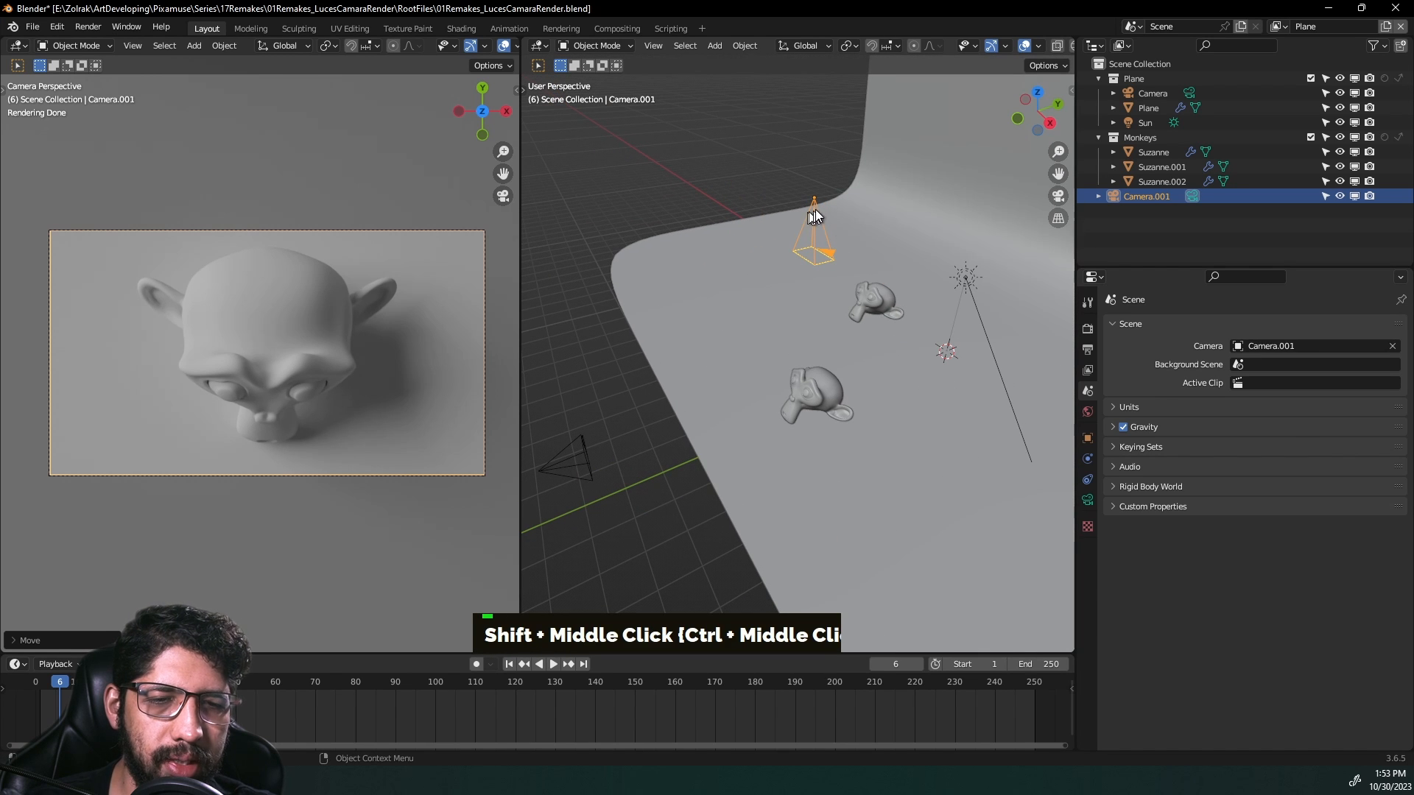
pyautogui.click(816, 208)
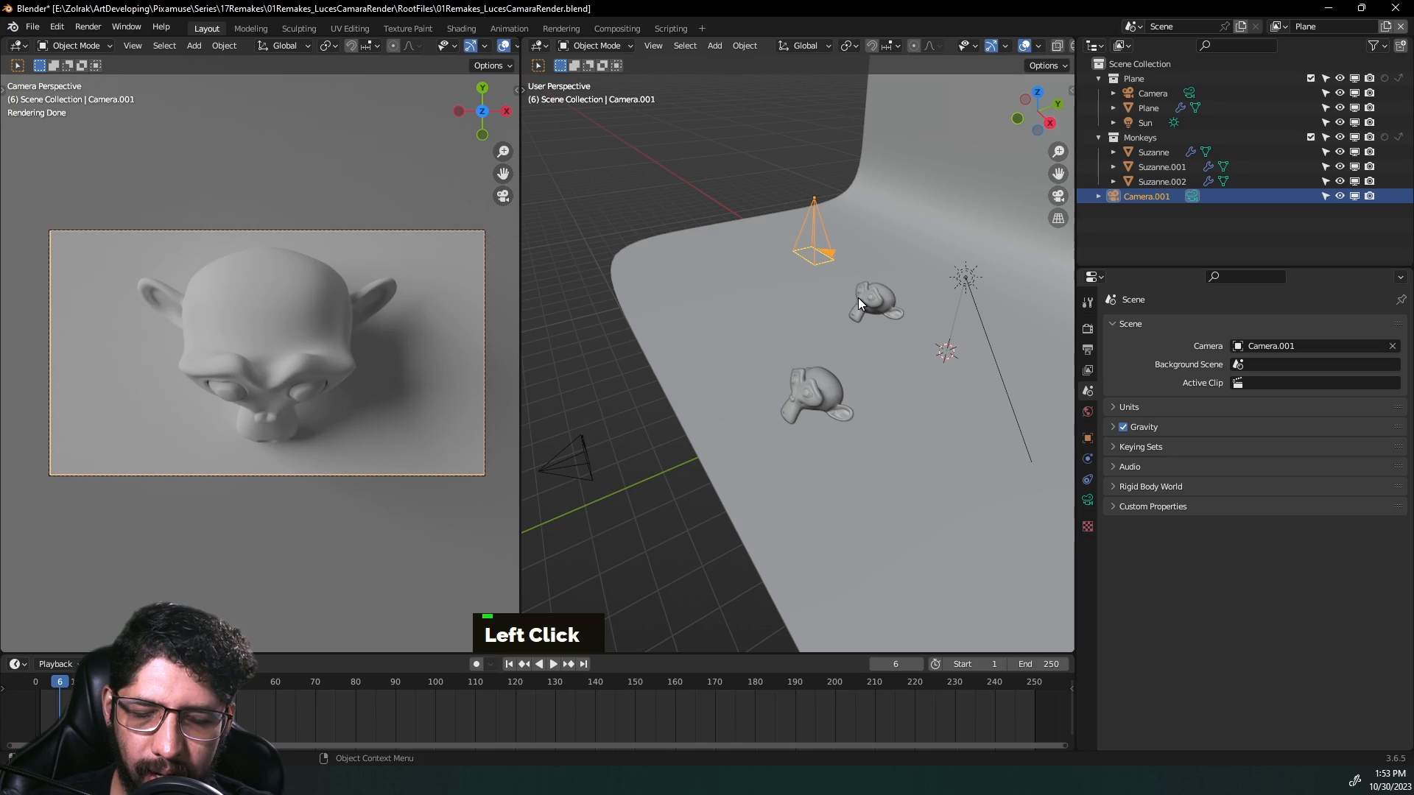
pyautogui.press('g')
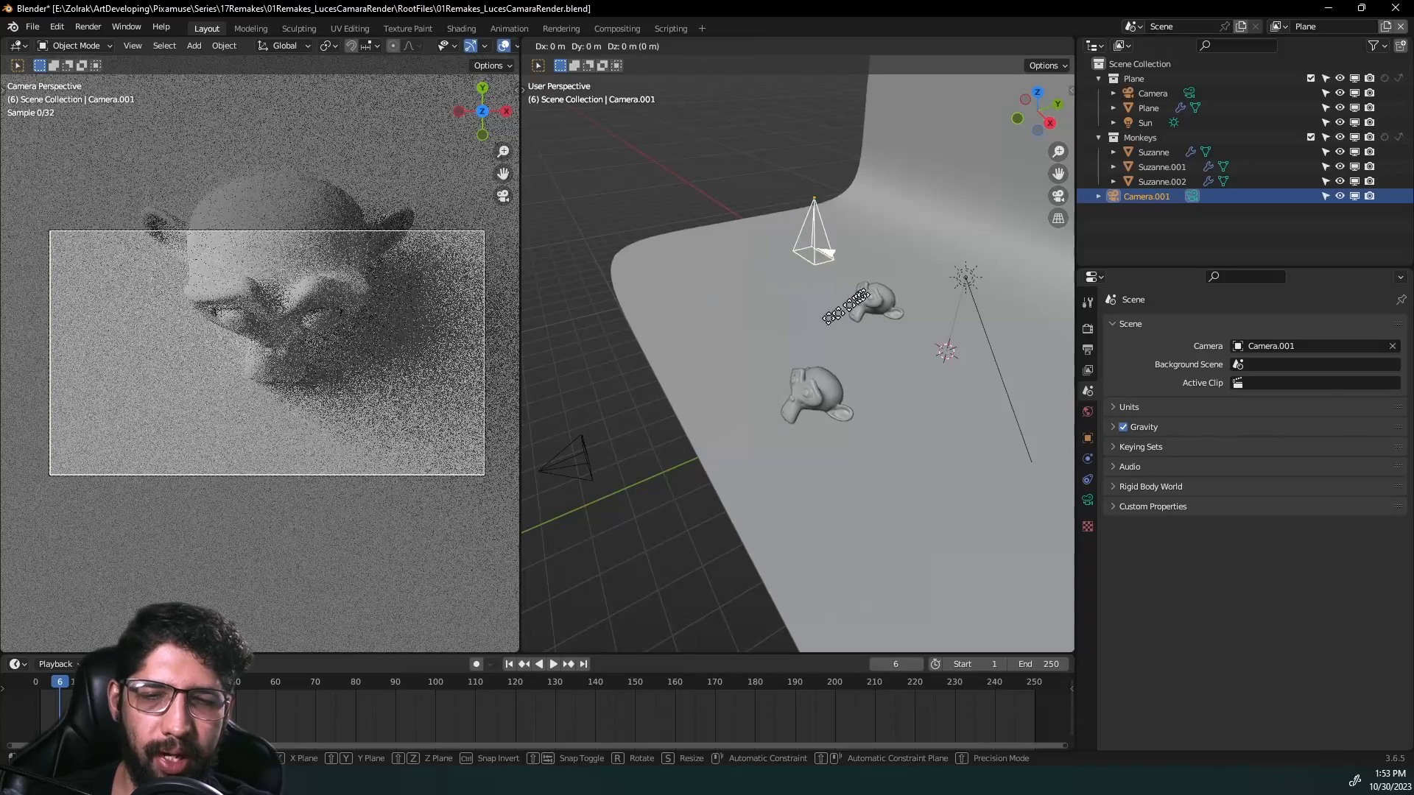
pyautogui.click(878, 322)
# Step: Set the scene's active camera back to Camera and adjust its height along global Z
pyautogui.click(1256, 346)
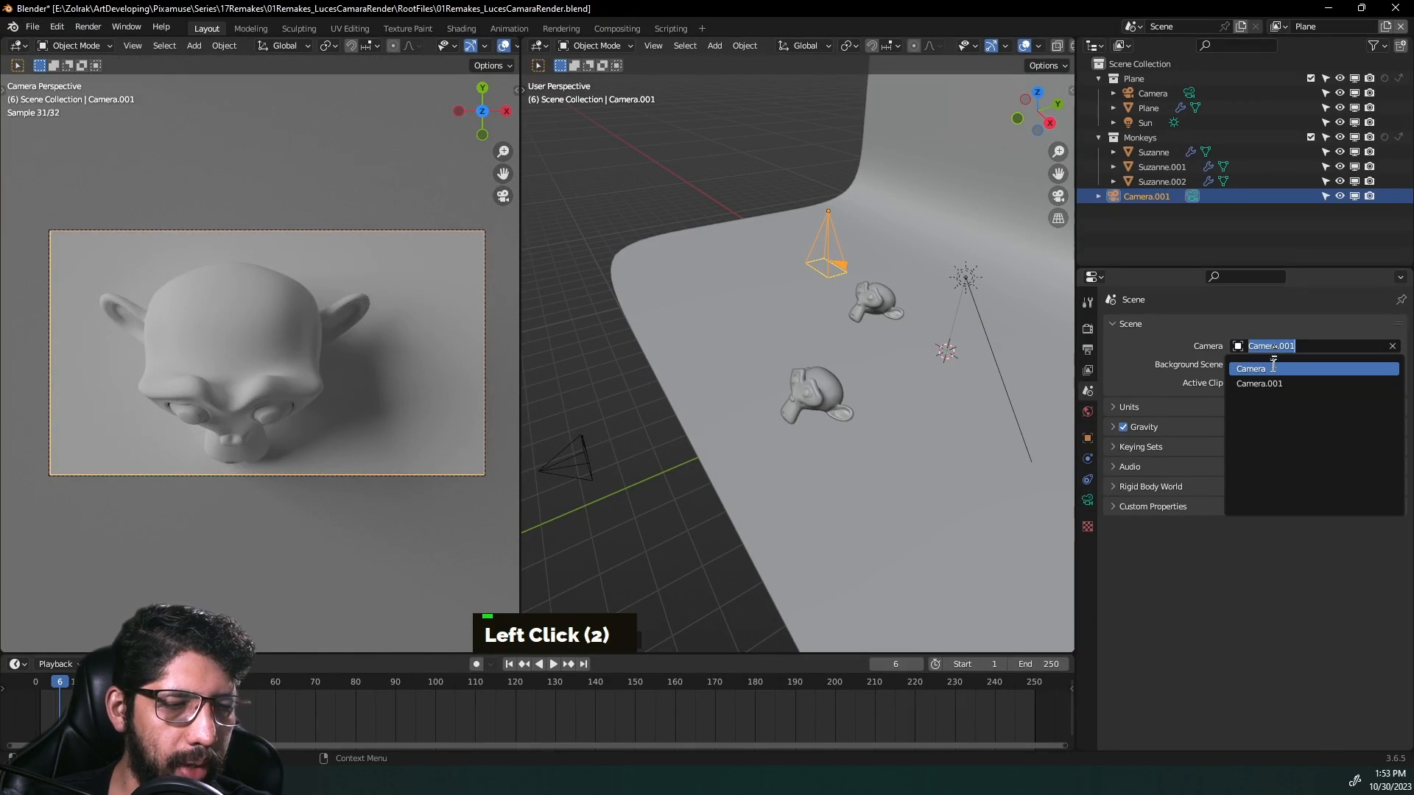
pyautogui.click(1273, 369)
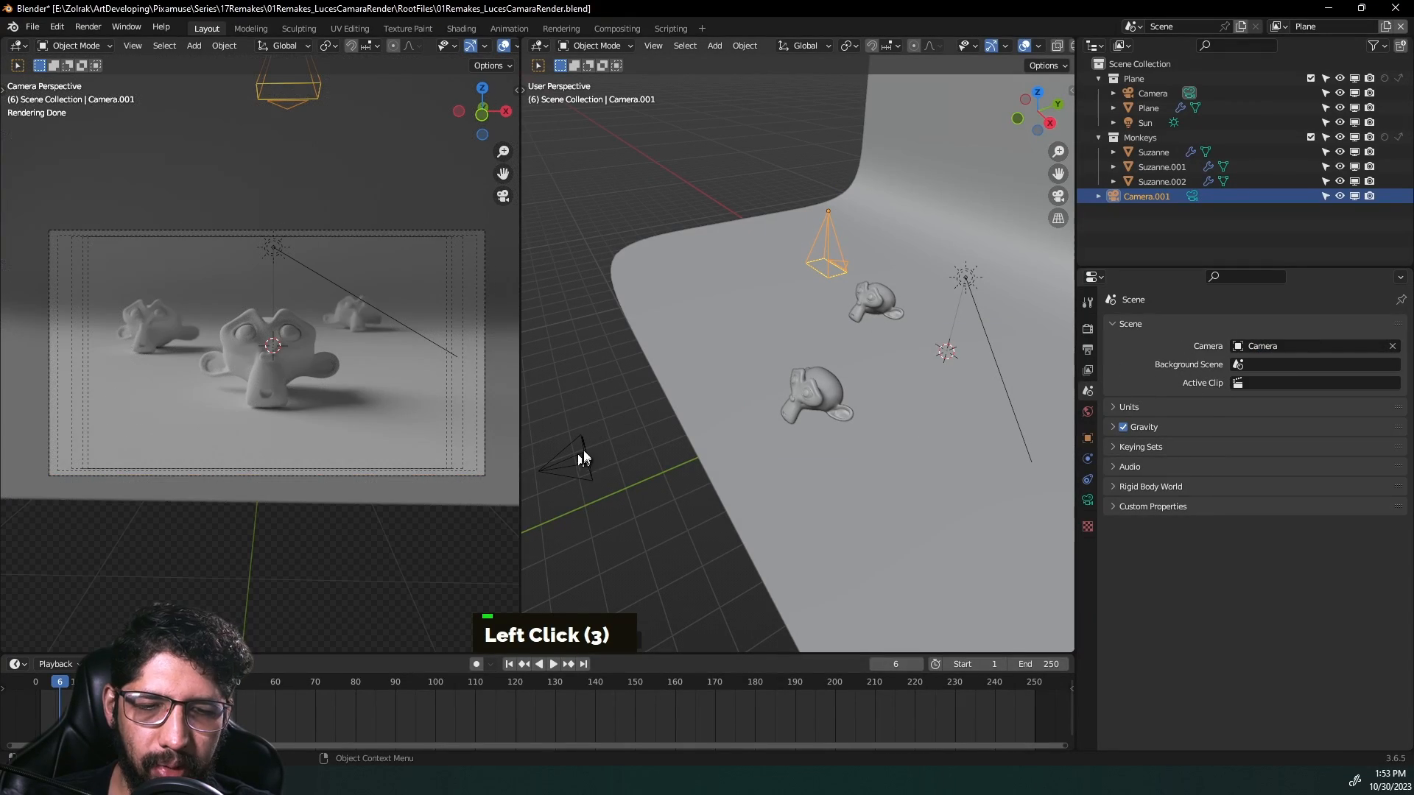
pyautogui.click(584, 450)
pyautogui.press('g')
pyautogui.press('z')
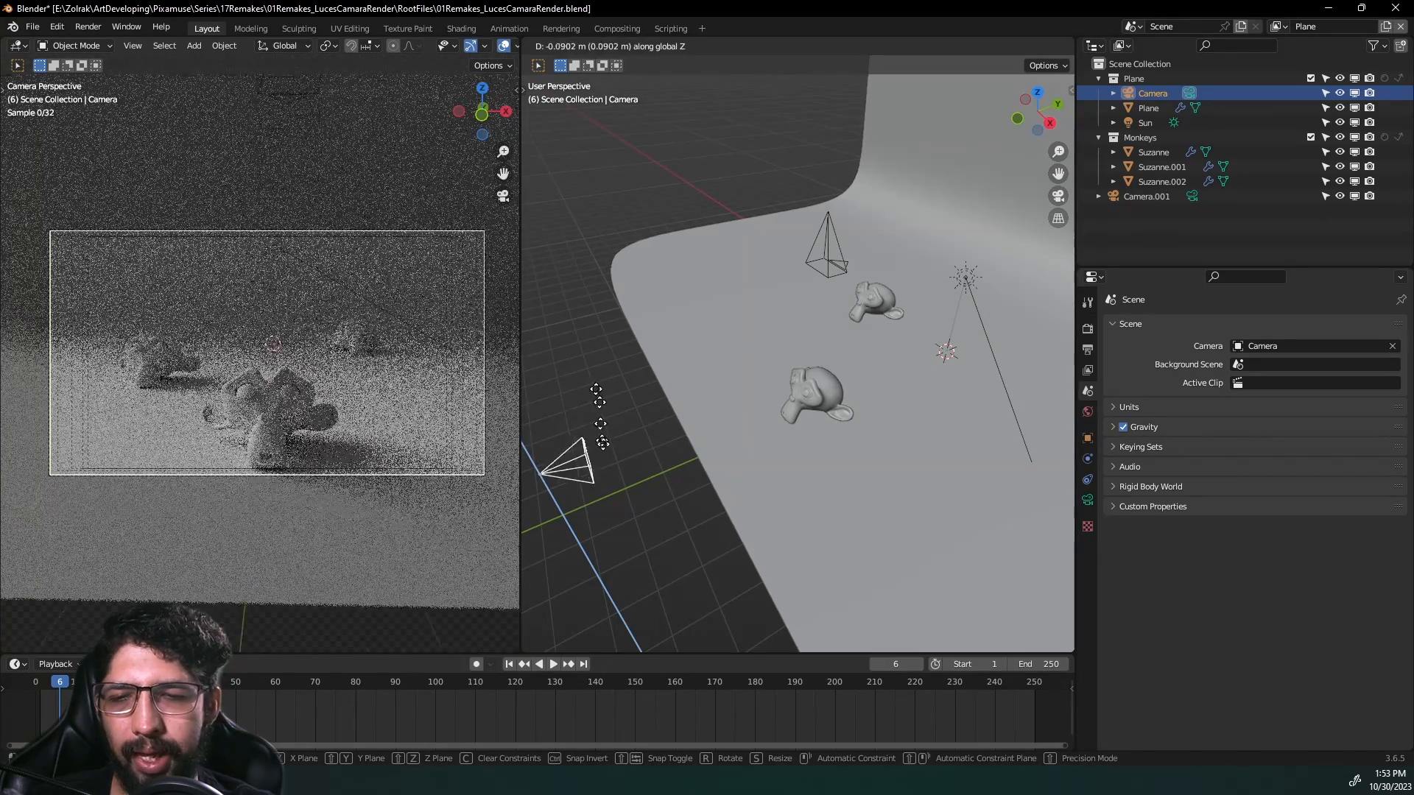
pyautogui.click(560, 406)
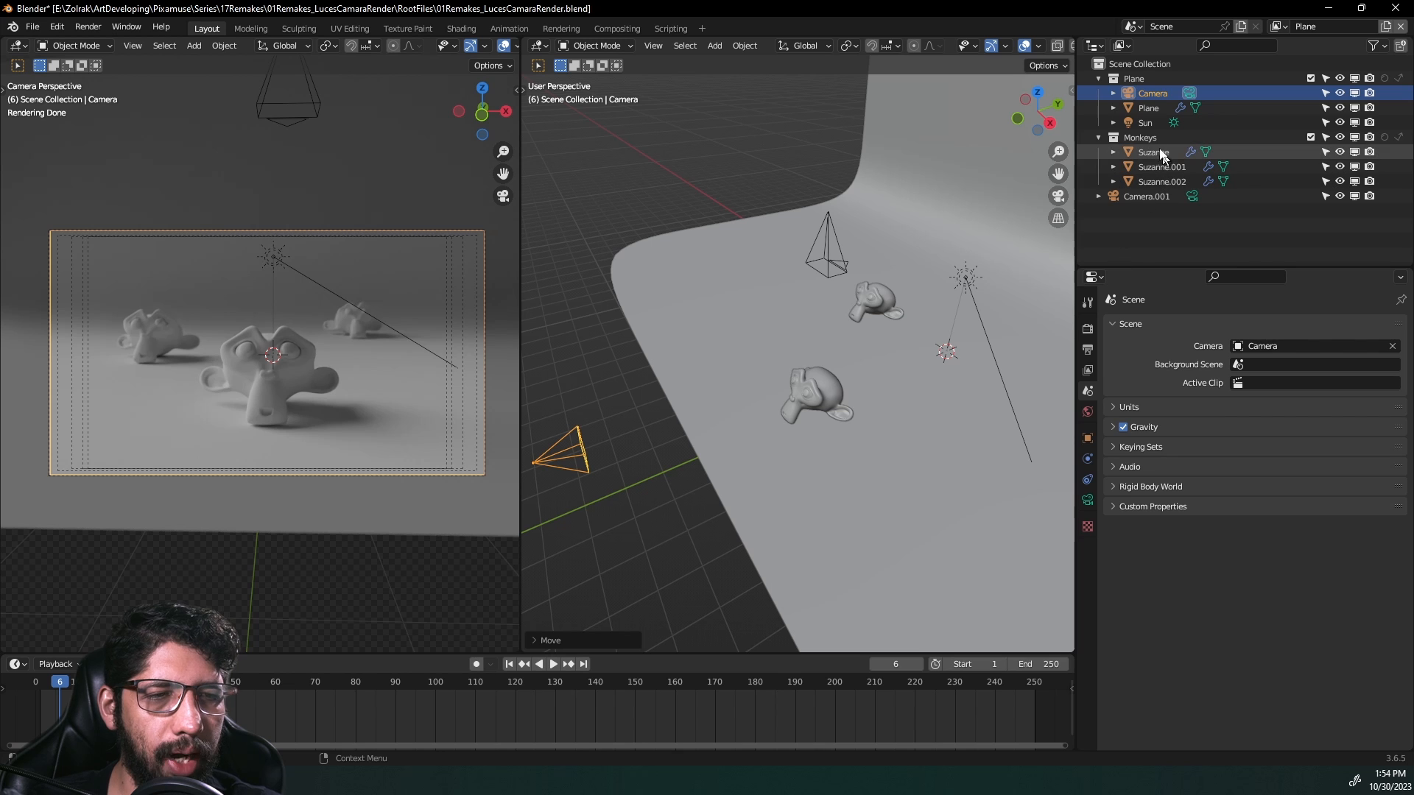
# Step: Examine the original camera's lens, safe area, viewport display and depth of field settings
pyautogui.doubleClick(1149, 93)
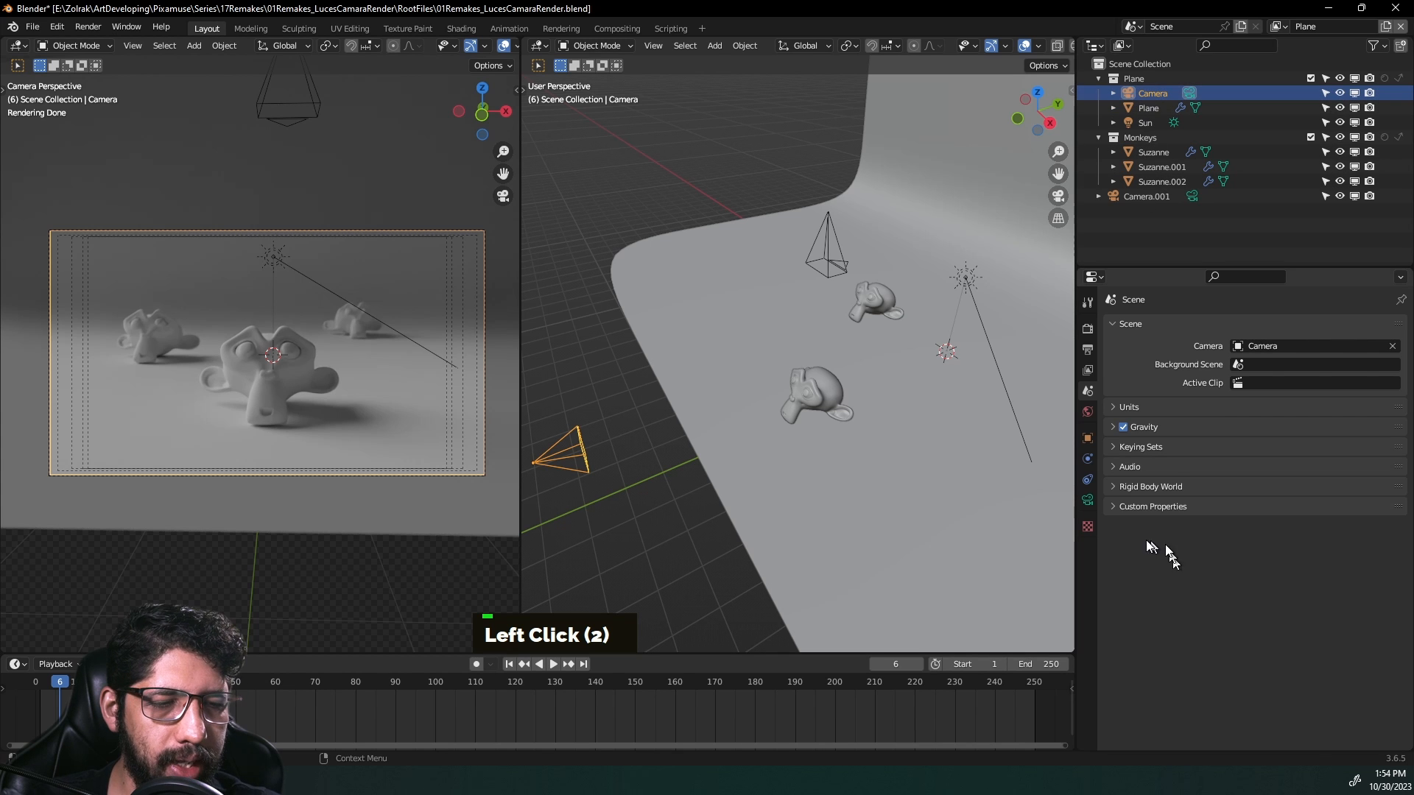
pyautogui.click(1089, 500)
pyautogui.scroll(-3, 1158, 471)
pyautogui.scroll(2, 1157, 449)
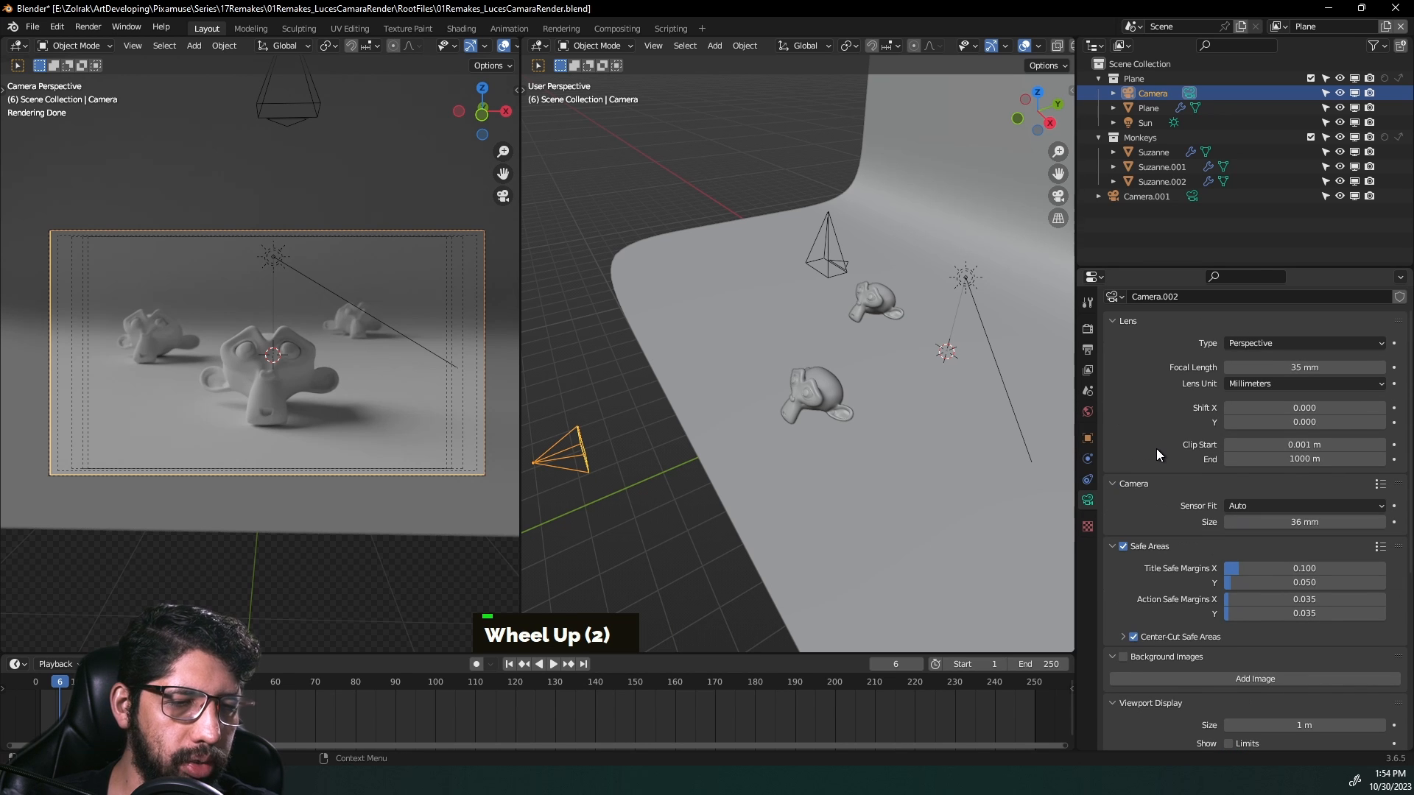
pyautogui.scroll(-15, 1284, 452)
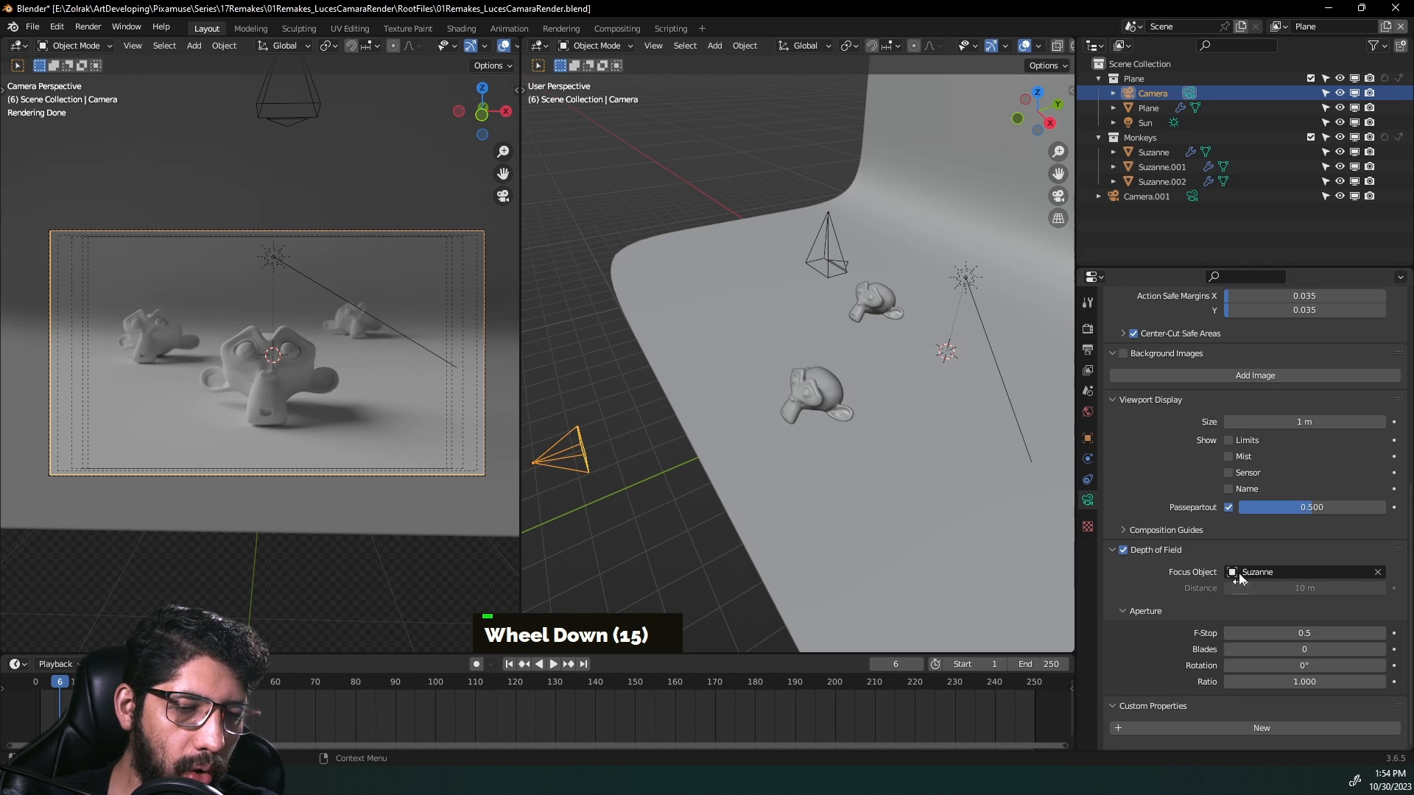
pyautogui.scroll(9, 1194, 541)
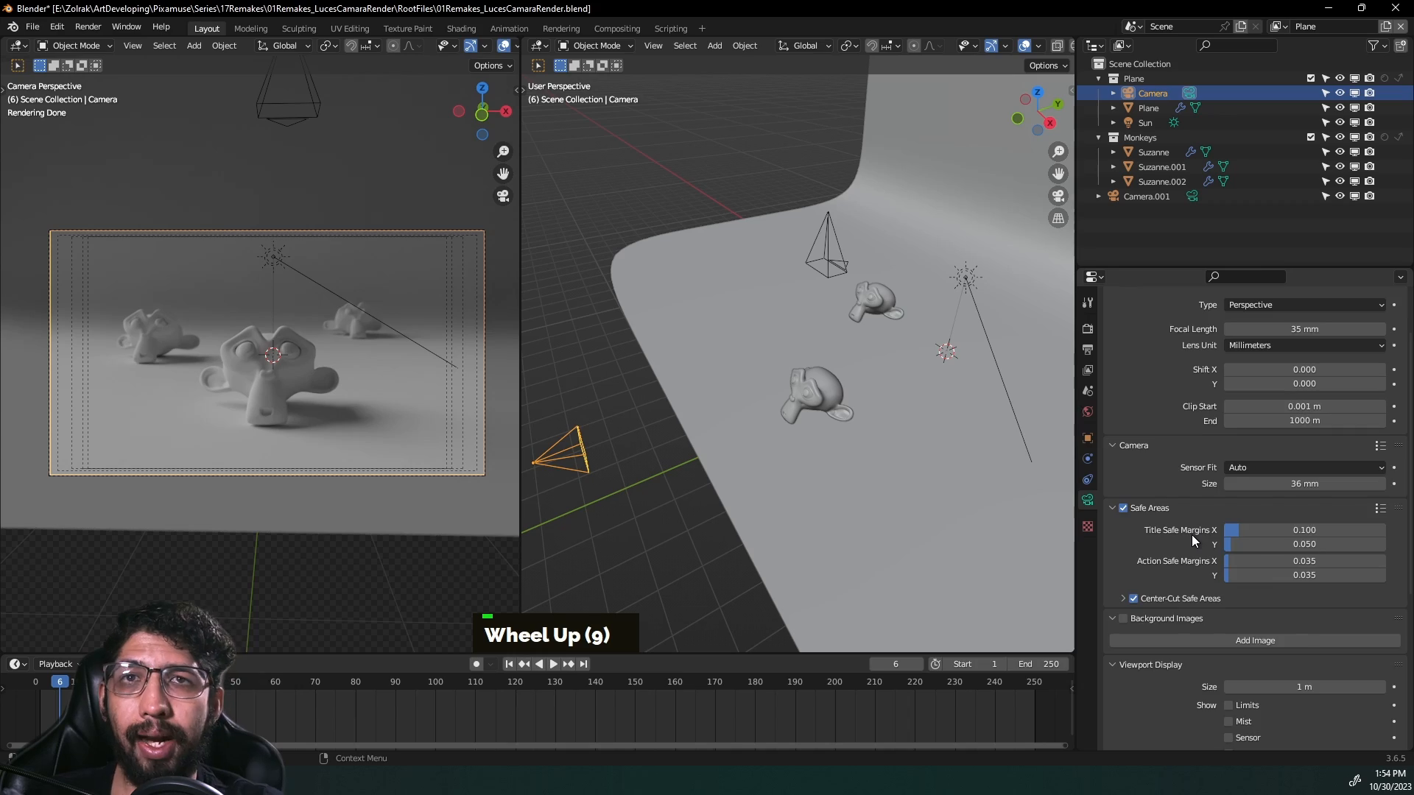
pyautogui.scroll(9, 1191, 535)
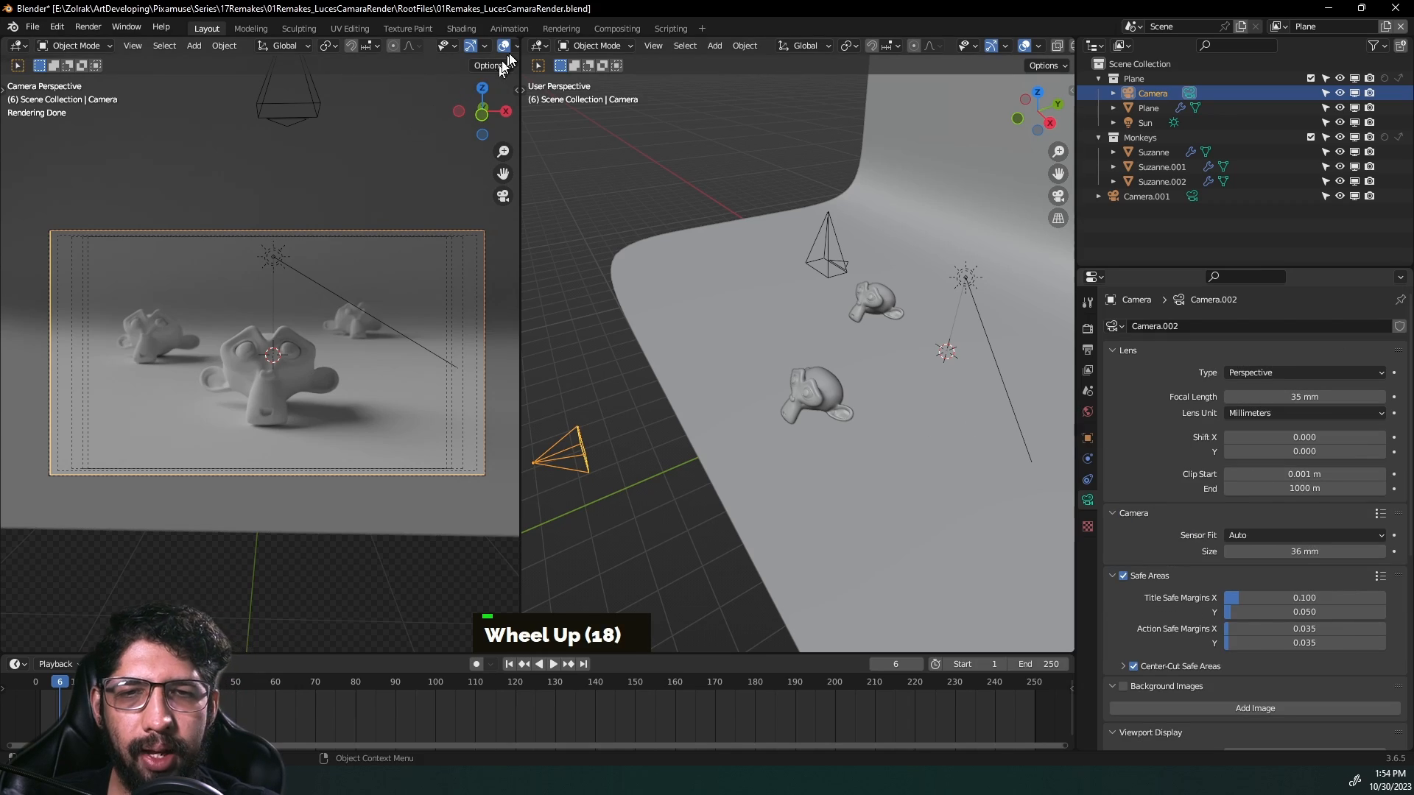
# Step: Merge the two viewports back into one camera view and turn off the viewport overlays
pyautogui.moveTo(511, 49); pyautogui.dragTo(635, 58)
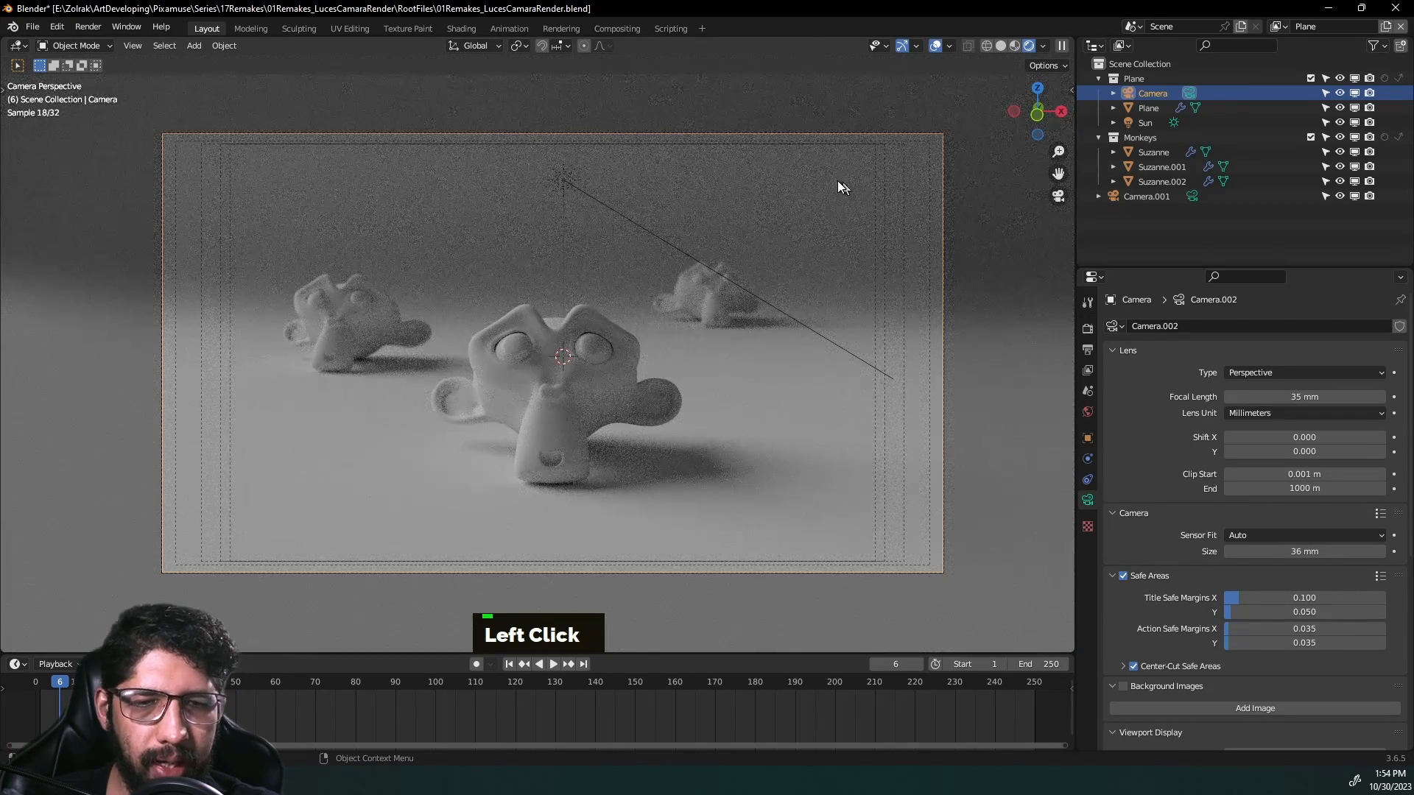
pyautogui.click(935, 46)
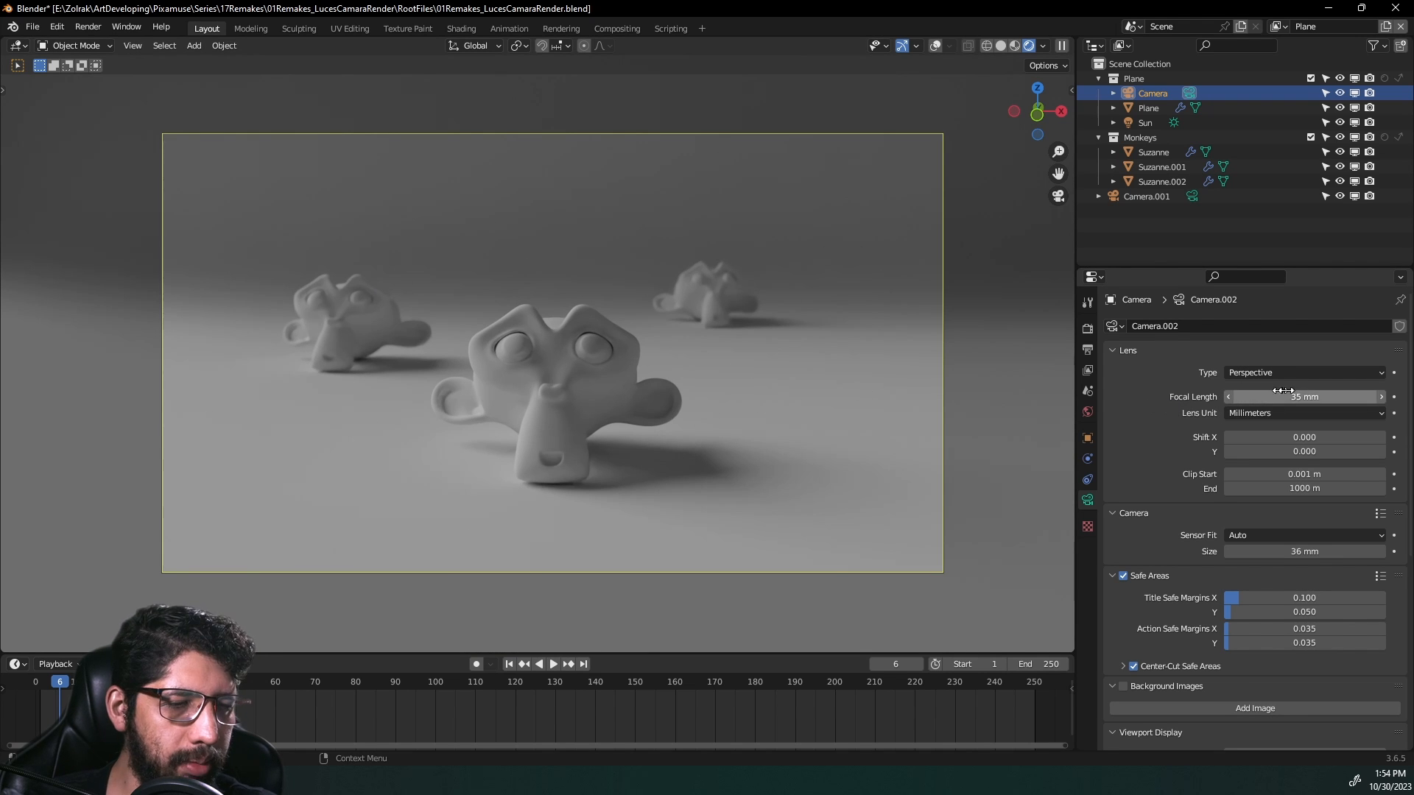
# Step: Set the camera's focal length to 11 mm and move it forward along its local Z until the front monkey fills the frame
pyautogui.moveTo(1306, 399); pyautogui.dragTo(1241, 398)
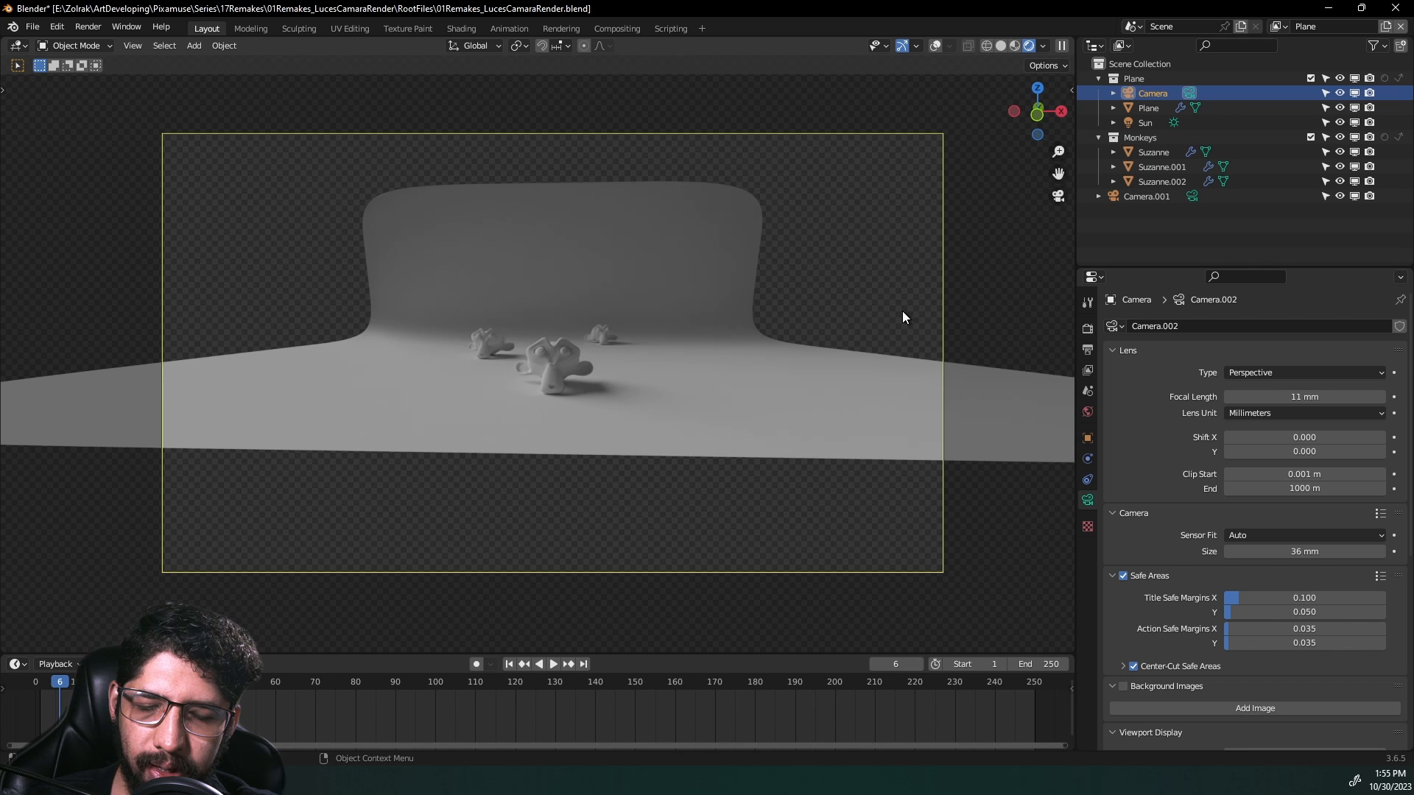
pyautogui.press('g')
pyautogui.press('z')
pyautogui.press('z')
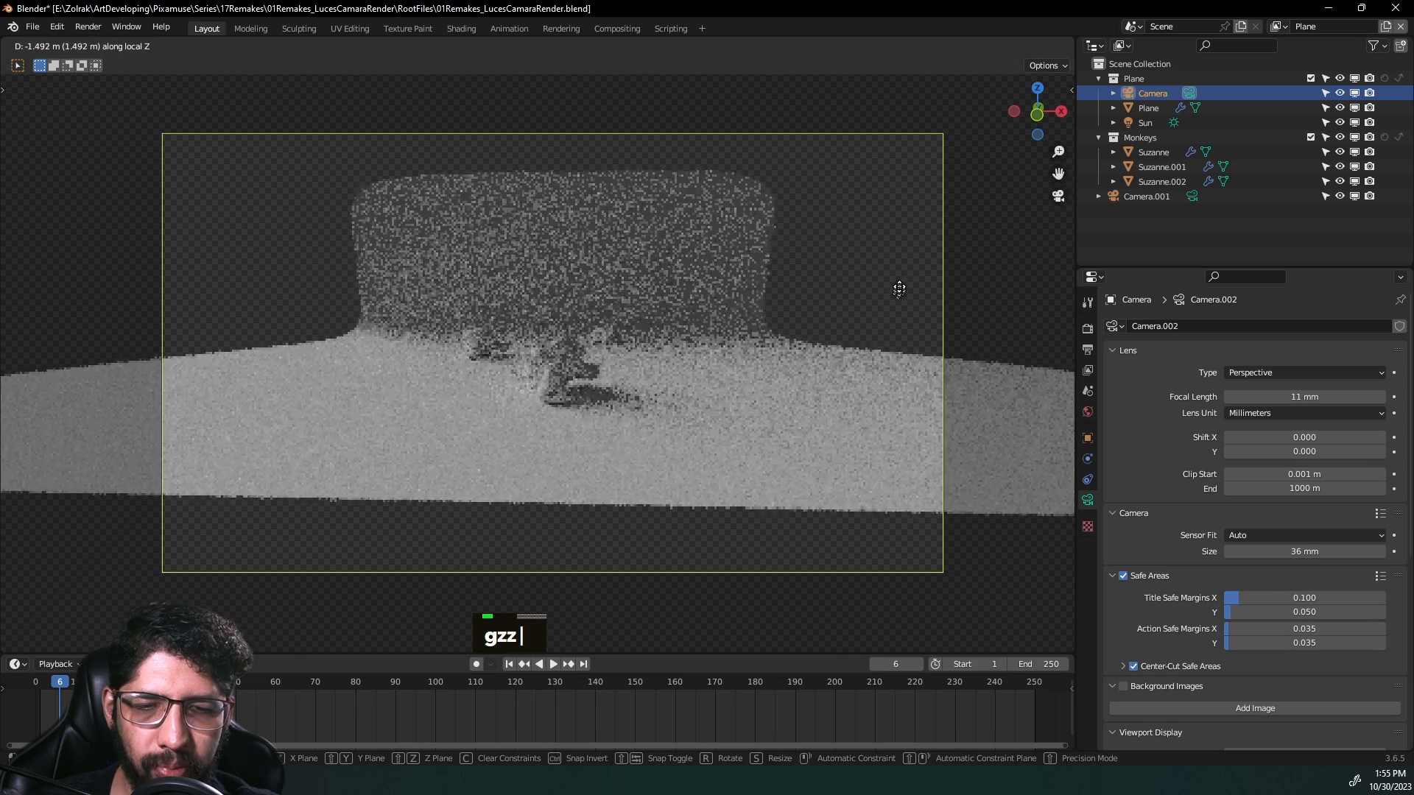
pyautogui.click(895, 286)
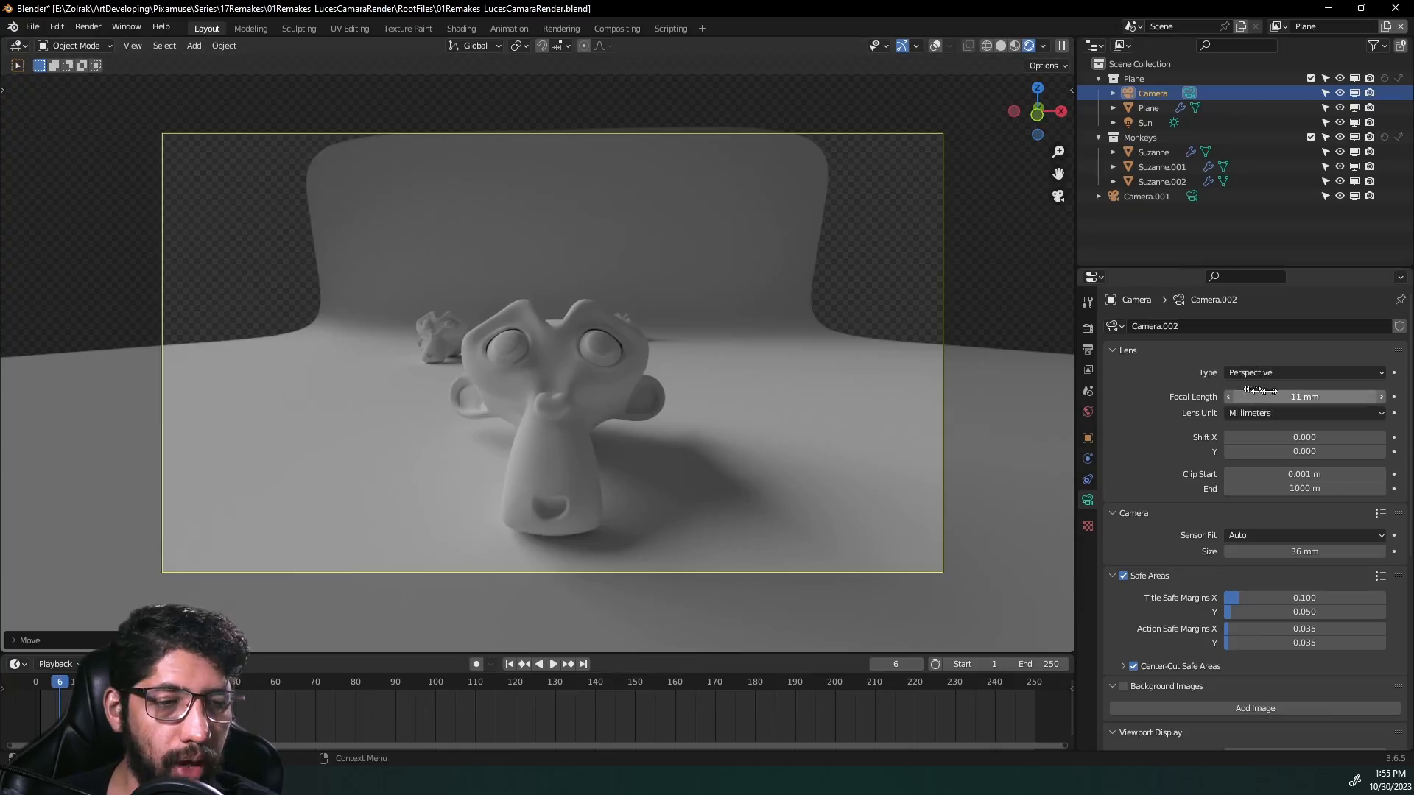
# Step: Set the camera's focal length to 144 mm and move it back along its local Z until all three monkeys are framed
pyautogui.moveTo(1305, 397); pyautogui.dragTo(1374, 397)
pyautogui.press('g')
pyautogui.press('z')
pyautogui.press('z')
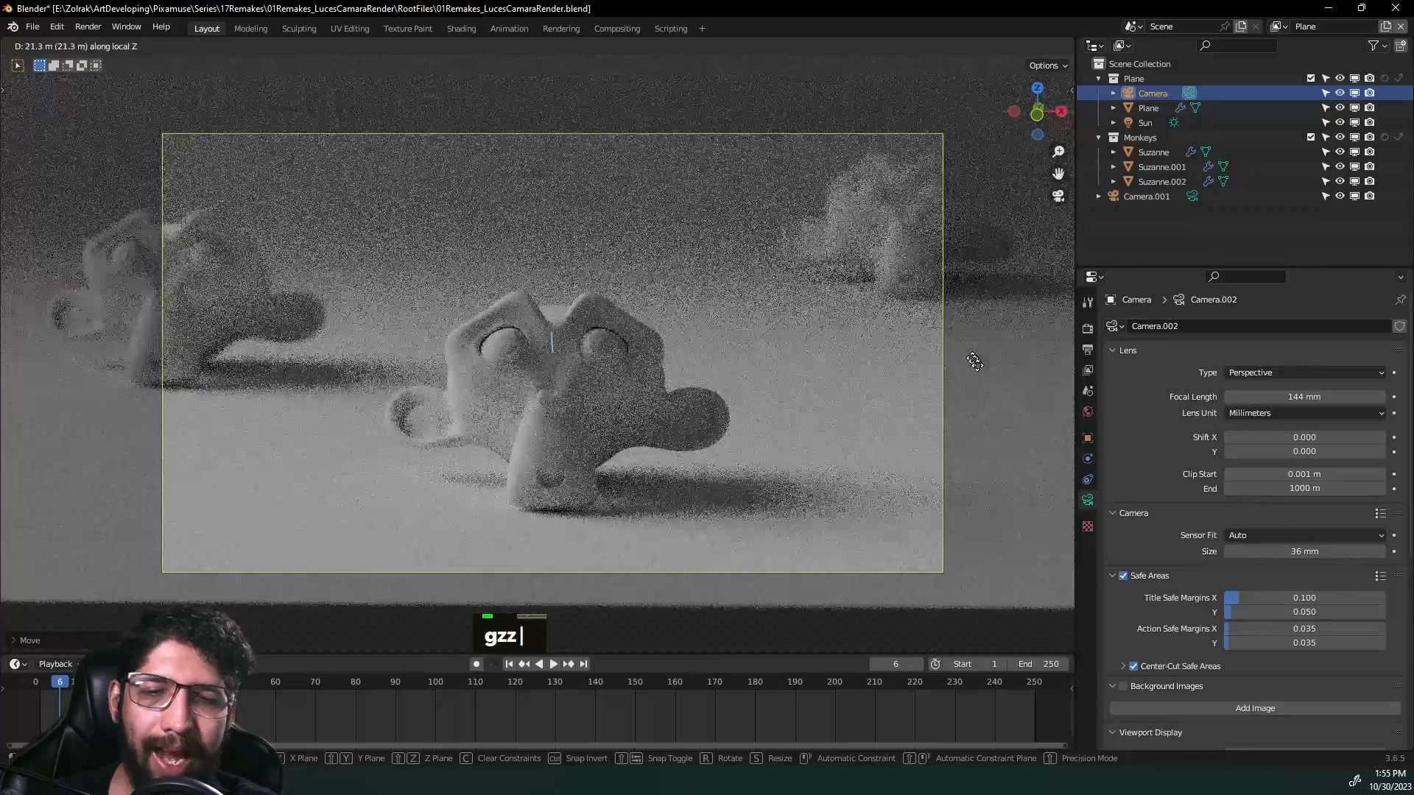
pyautogui.click(588, 279)
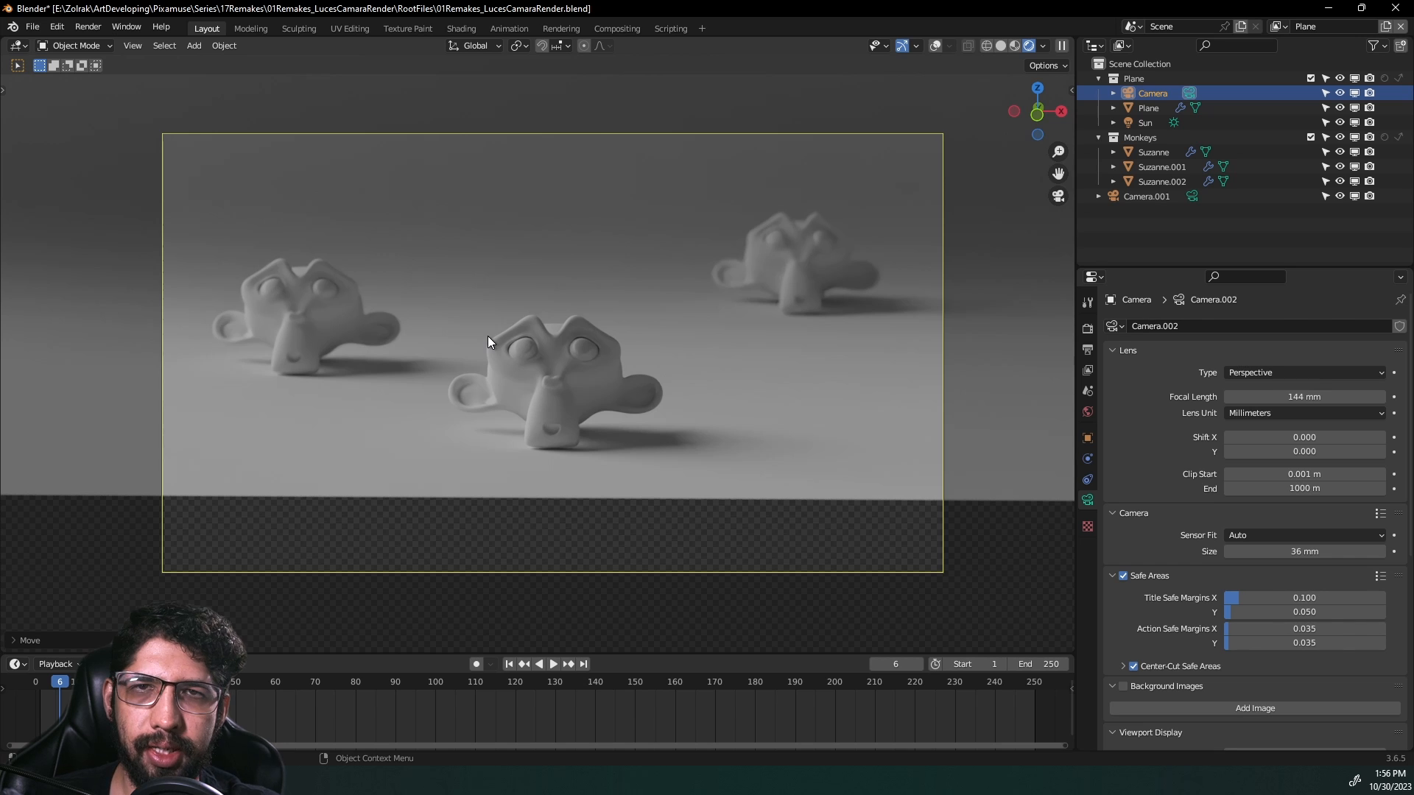
# Step: Set the camera's focal length to 20 mm and move it forward along its local Z to frame the monkeys closely
pyautogui.doubleClick(1307, 397)
pyautogui.write('20')
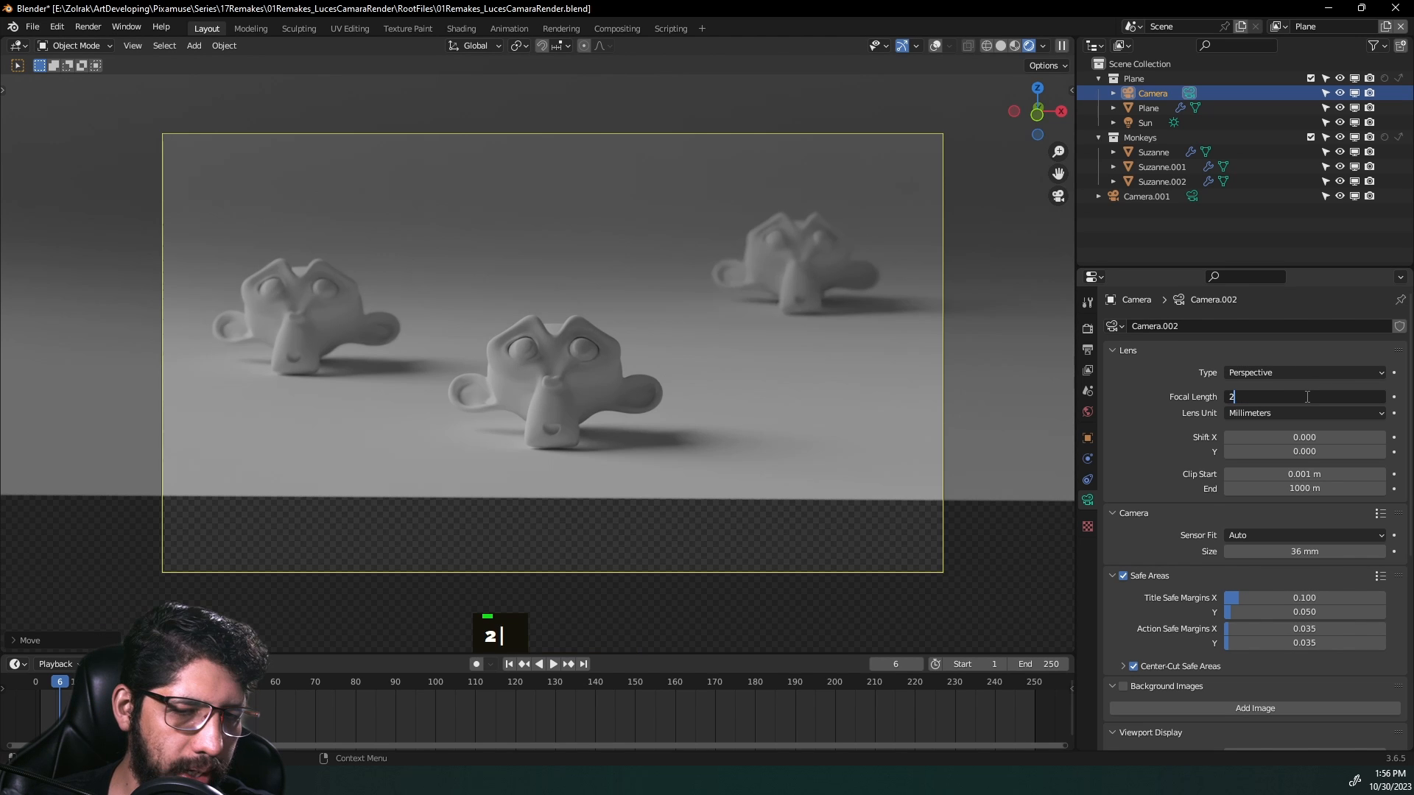
pyautogui.press('Return')
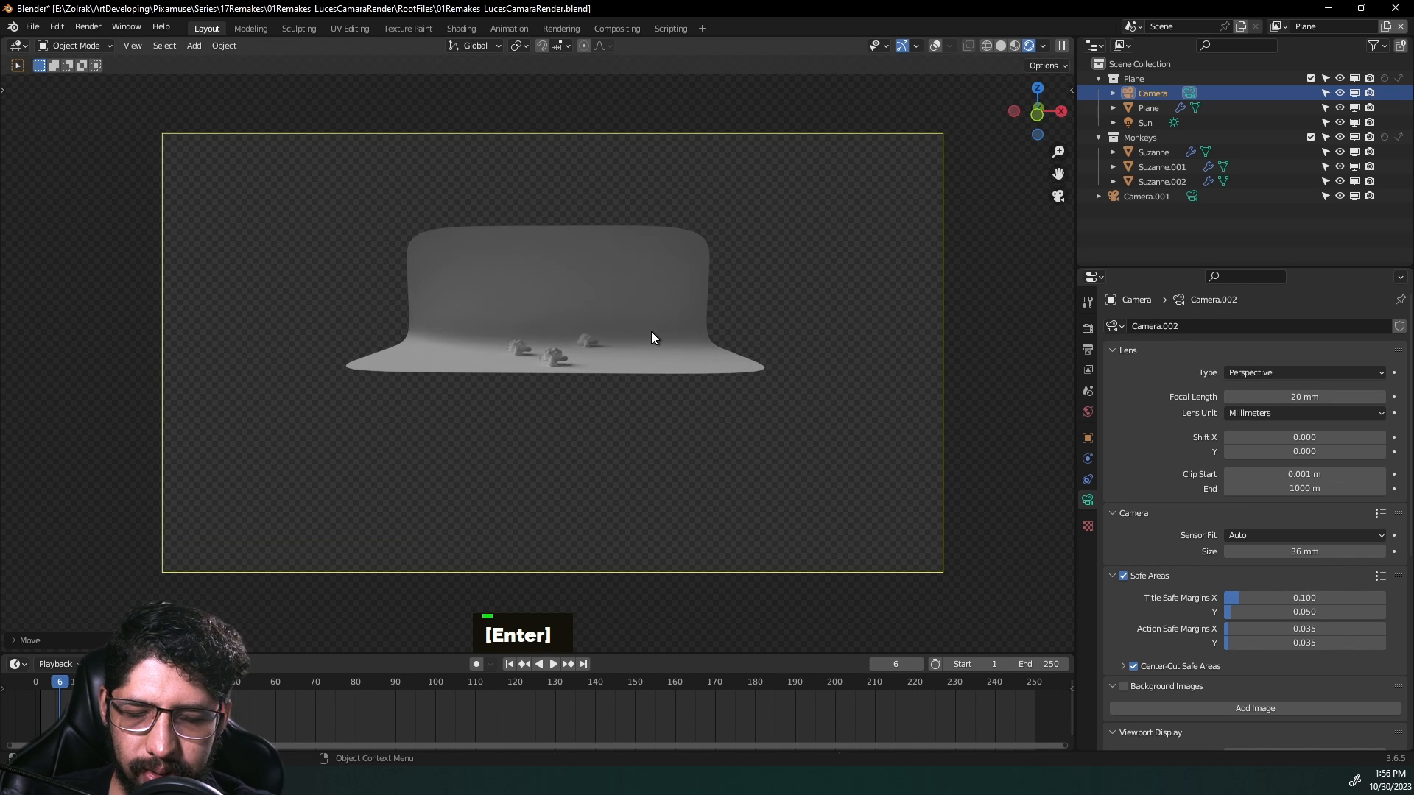
pyautogui.press('g')
pyautogui.press('z')
pyautogui.press('z')
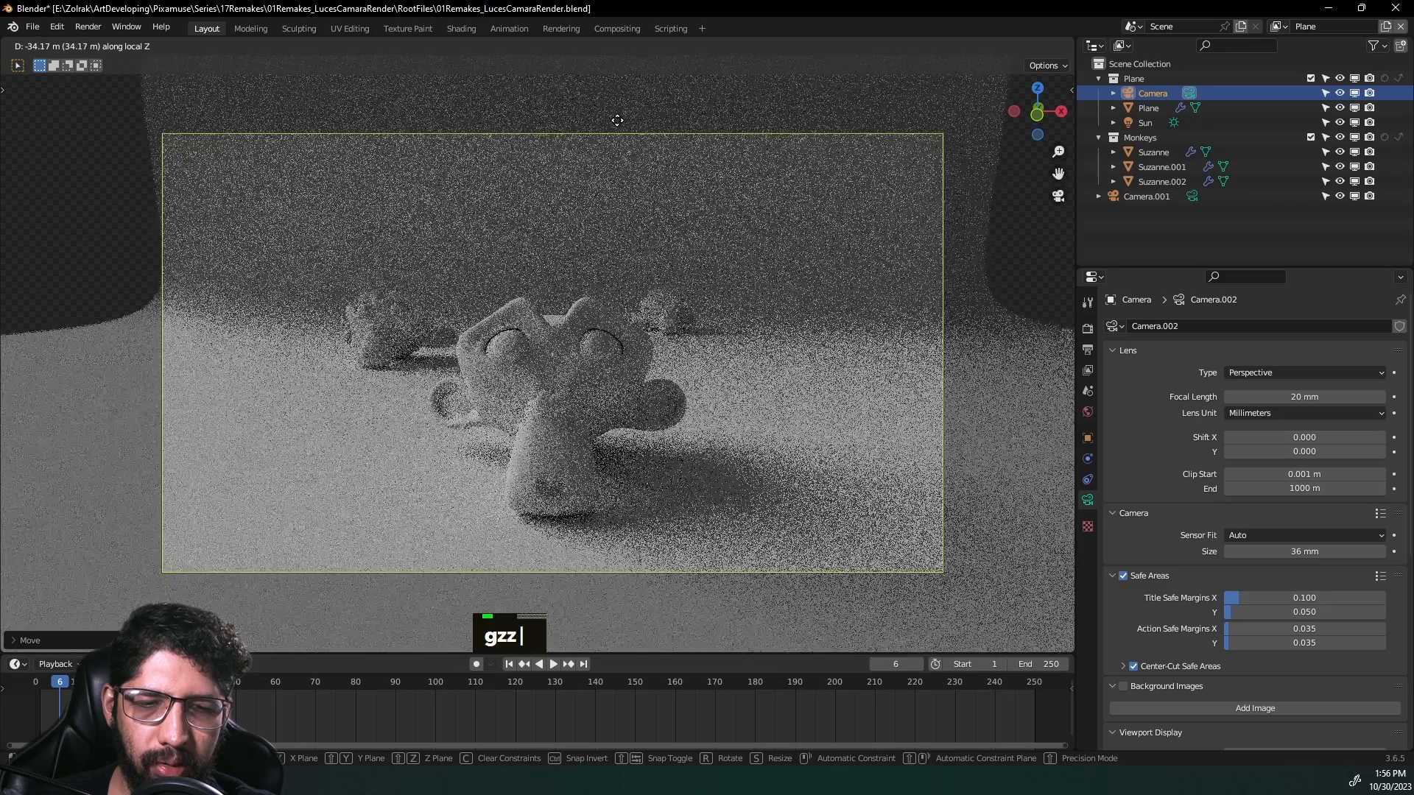
pyautogui.click(620, 131)
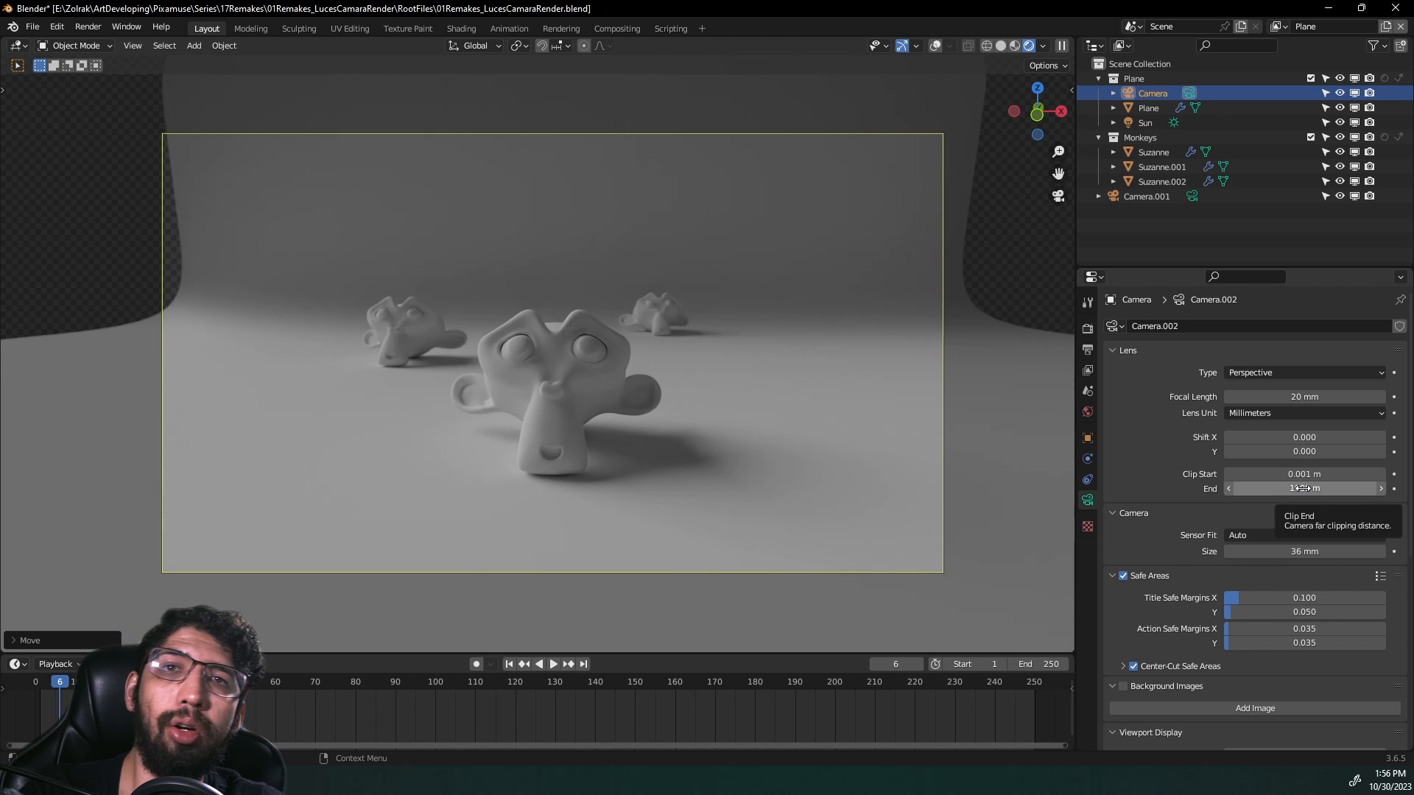
# Step: Set the camera's clip start to 4.5 m and its clip end to 10 m to cut off near and far geometry
pyautogui.click(1278, 475)
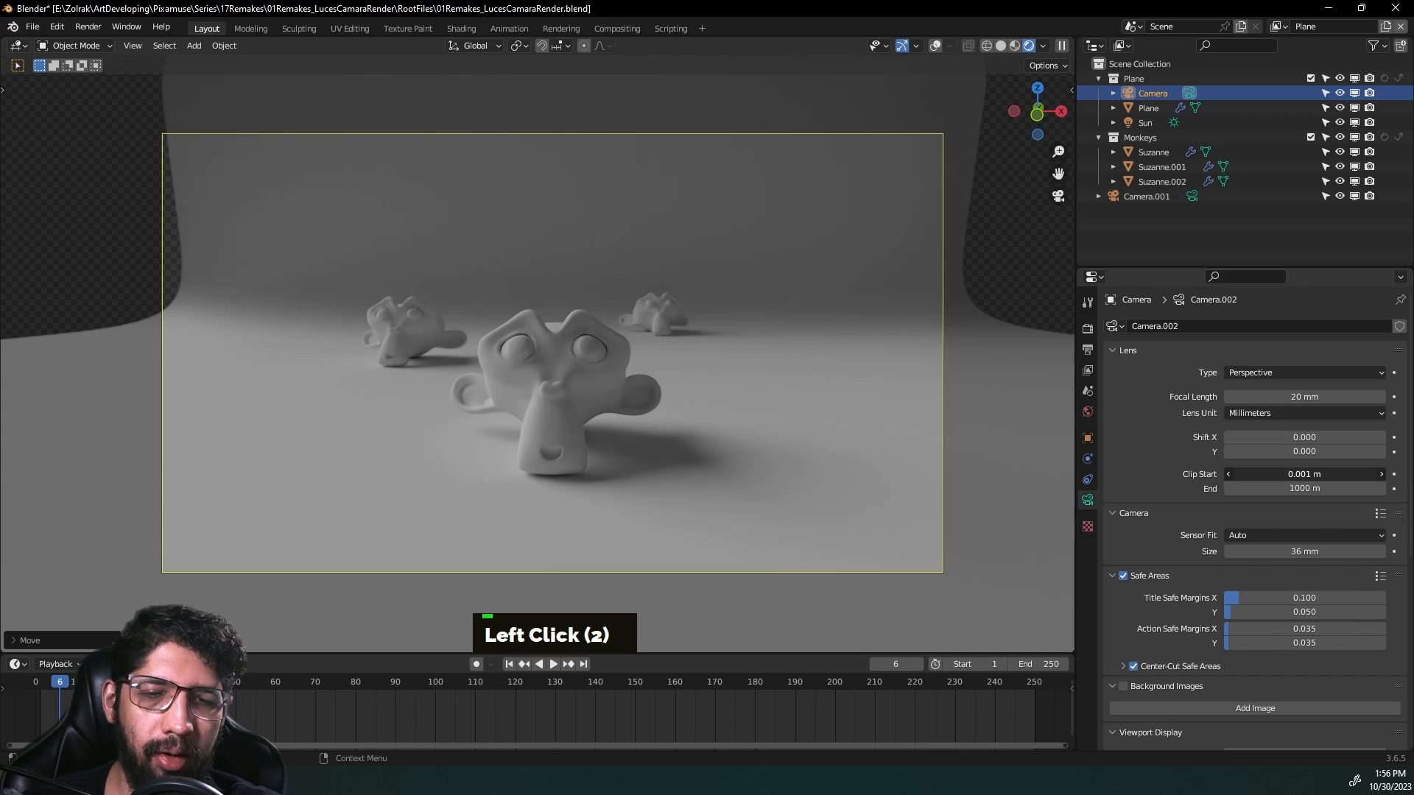
pyautogui.moveTo(1278, 475); pyautogui.dragTo(1352, 475)
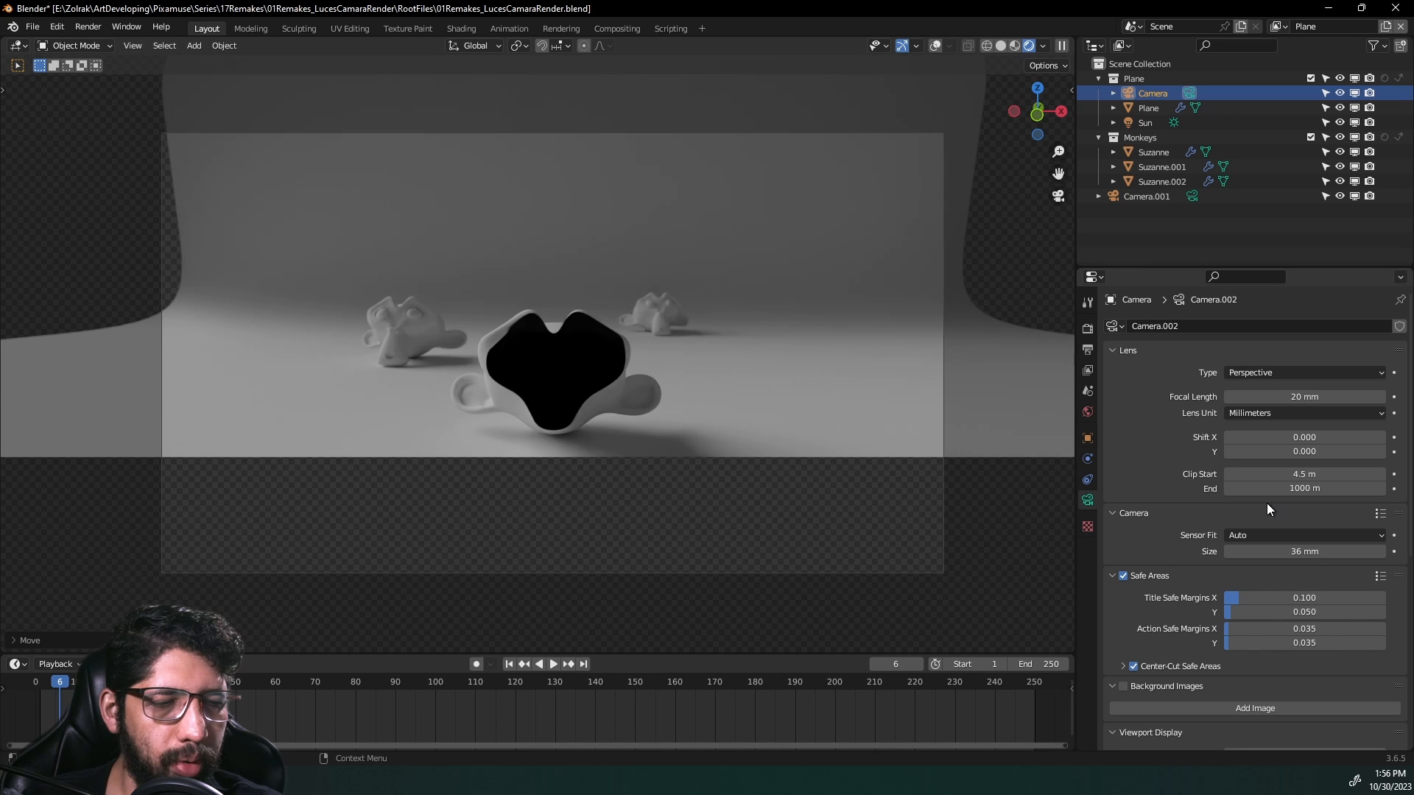
pyautogui.click(1229, 488)
pyautogui.click(1229, 488)
pyautogui.click(1228, 488)
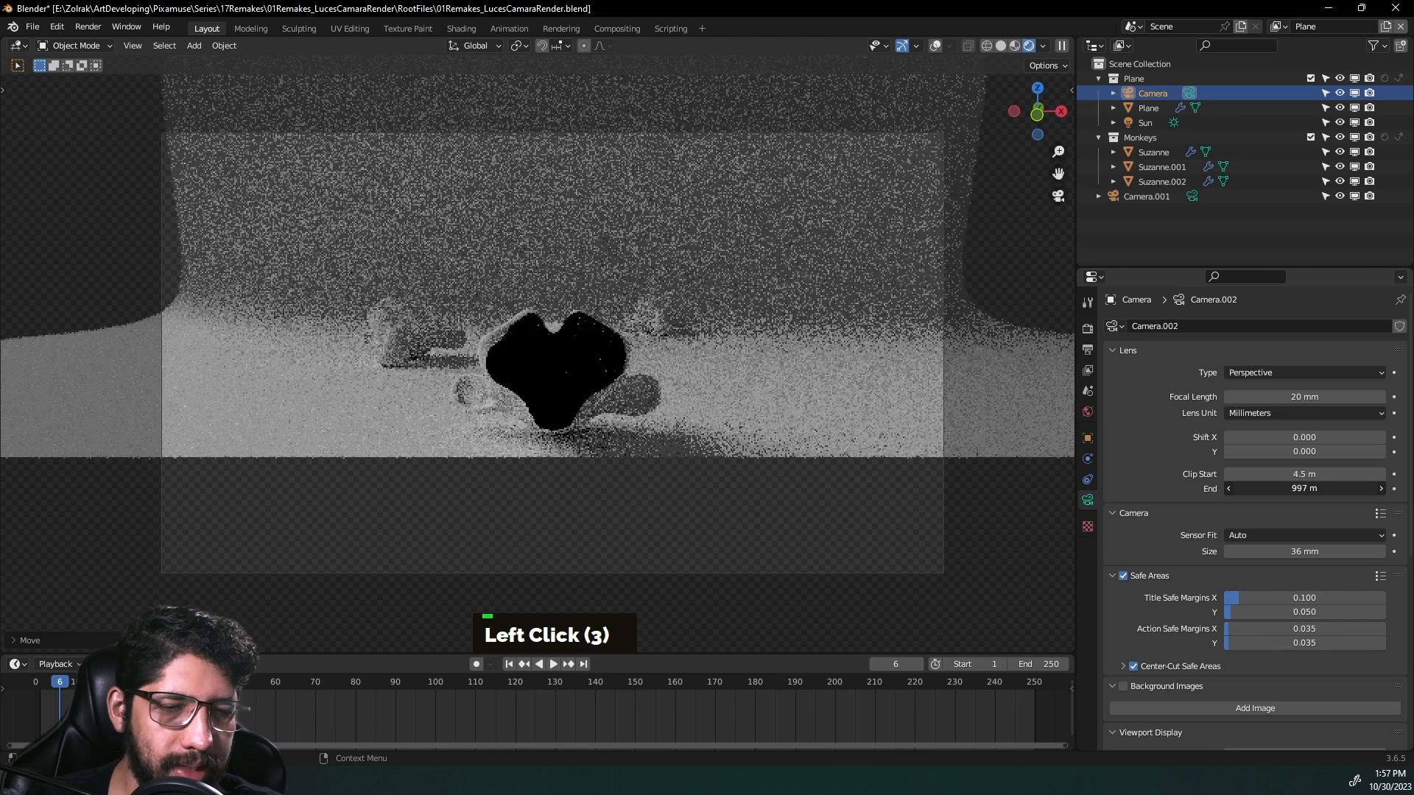
pyautogui.click(1305, 488)
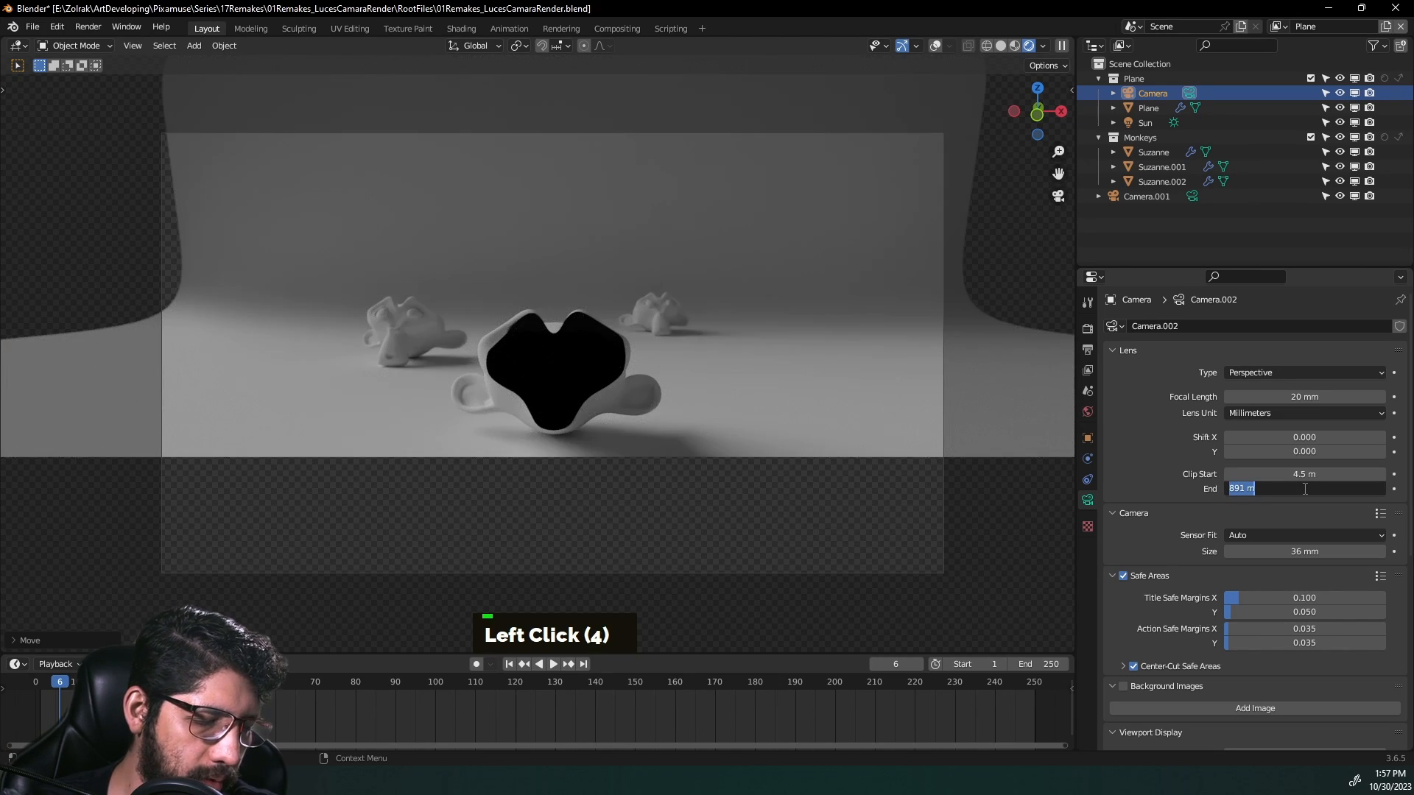
pyautogui.write('10')
pyautogui.press('Return')
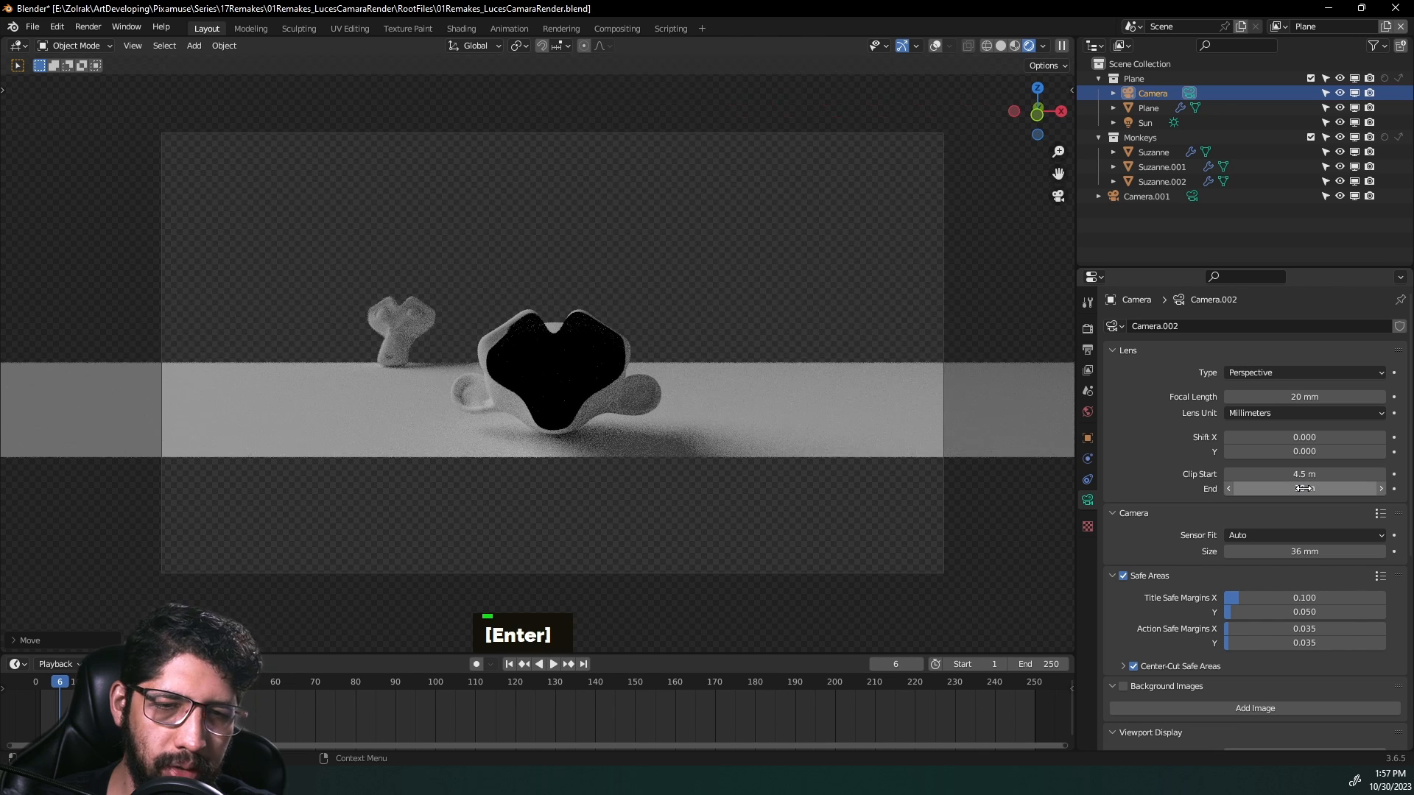
# Step: Try camera clip end values of 19.5 m and 224 m, settle on 318 m, and set the clip start to 0.001 m
pyautogui.moveTo(1306, 488)
pyautogui.mouseDown()
pyautogui.moveTo(1322, 488)
pyautogui.moveTo(1286, 489)
pyautogui.mouseUp()
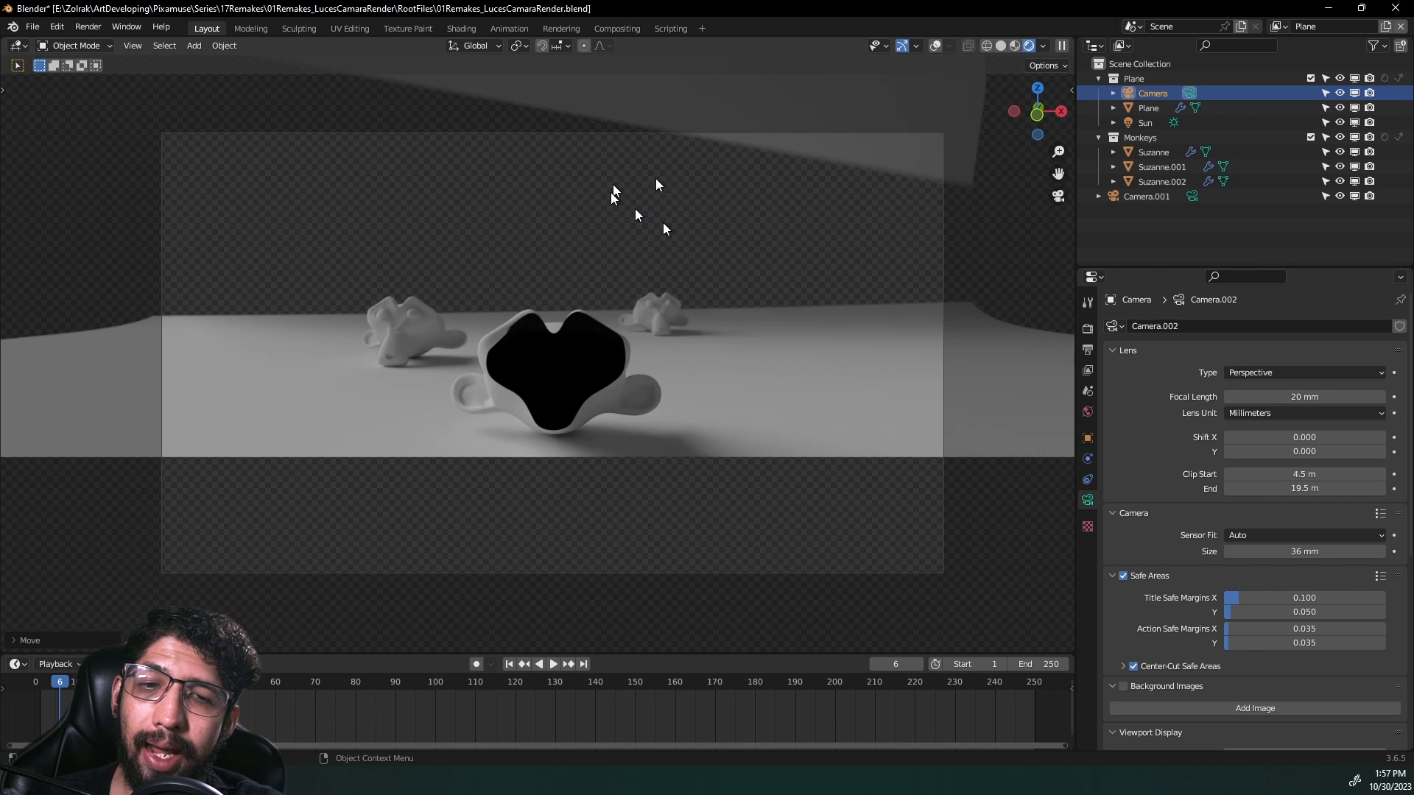
pyautogui.doubleClick(1282, 489)
pyautogui.write('224')
pyautogui.press('Return')
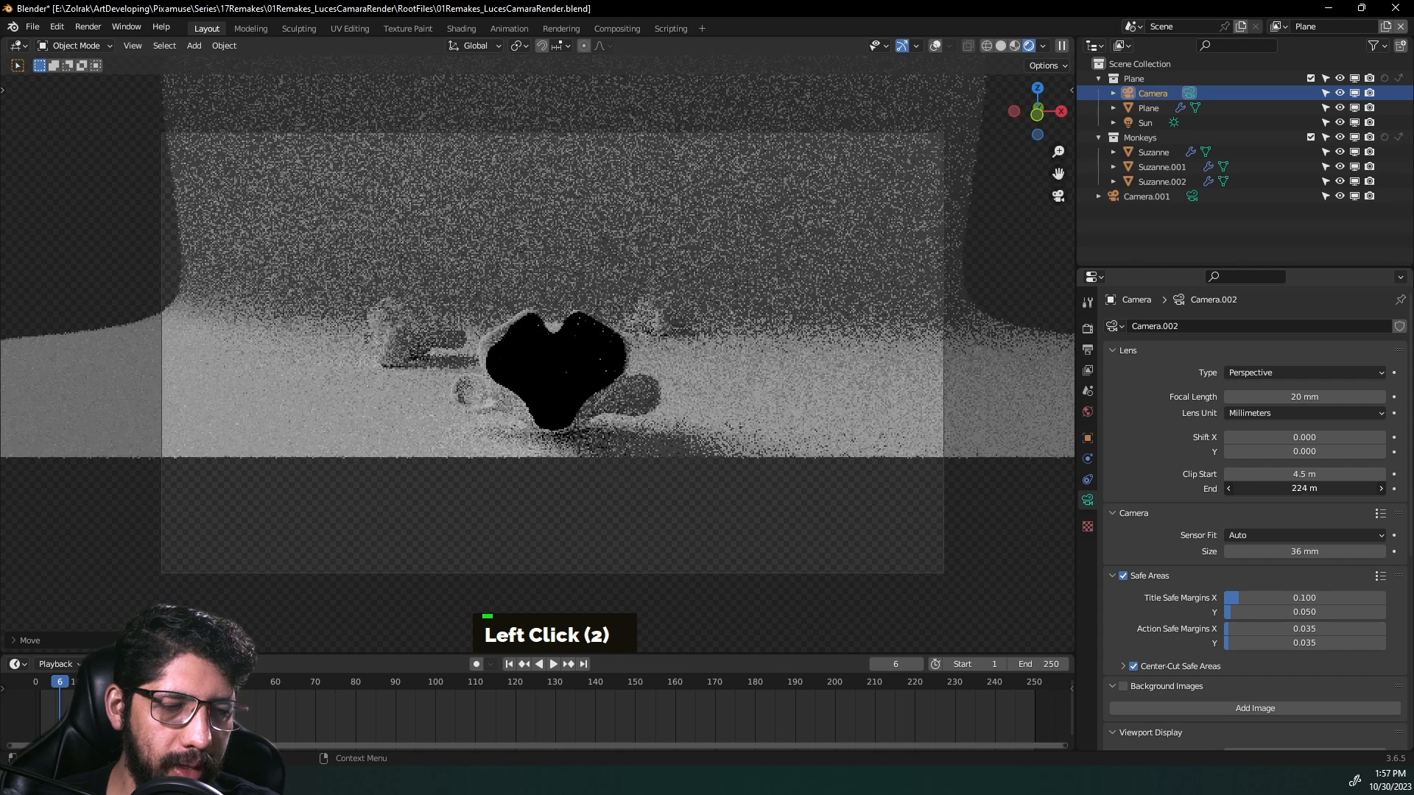
pyautogui.moveTo(1282, 488); pyautogui.dragTo(1282, 488)
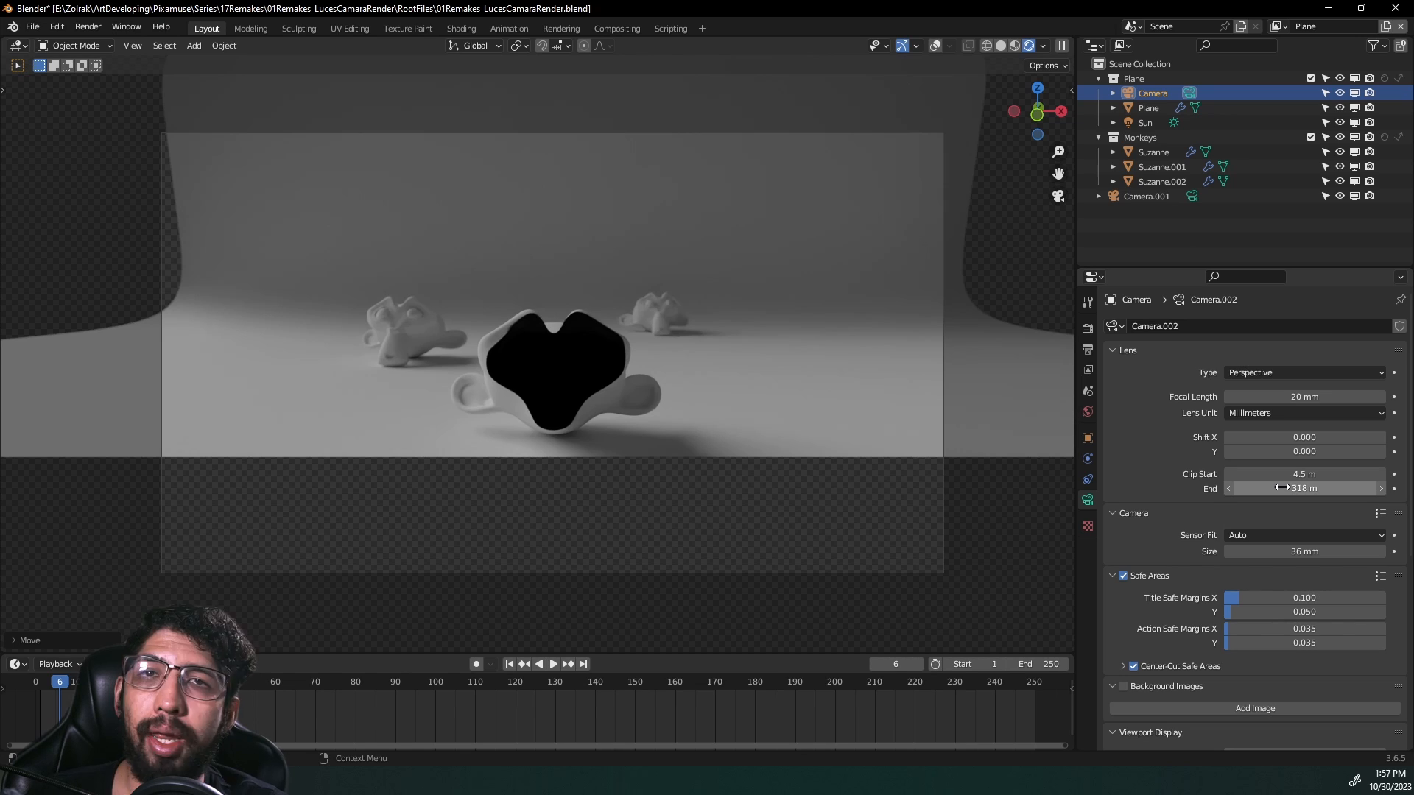
pyautogui.moveTo(1291, 477); pyautogui.dragTo(1193, 477)
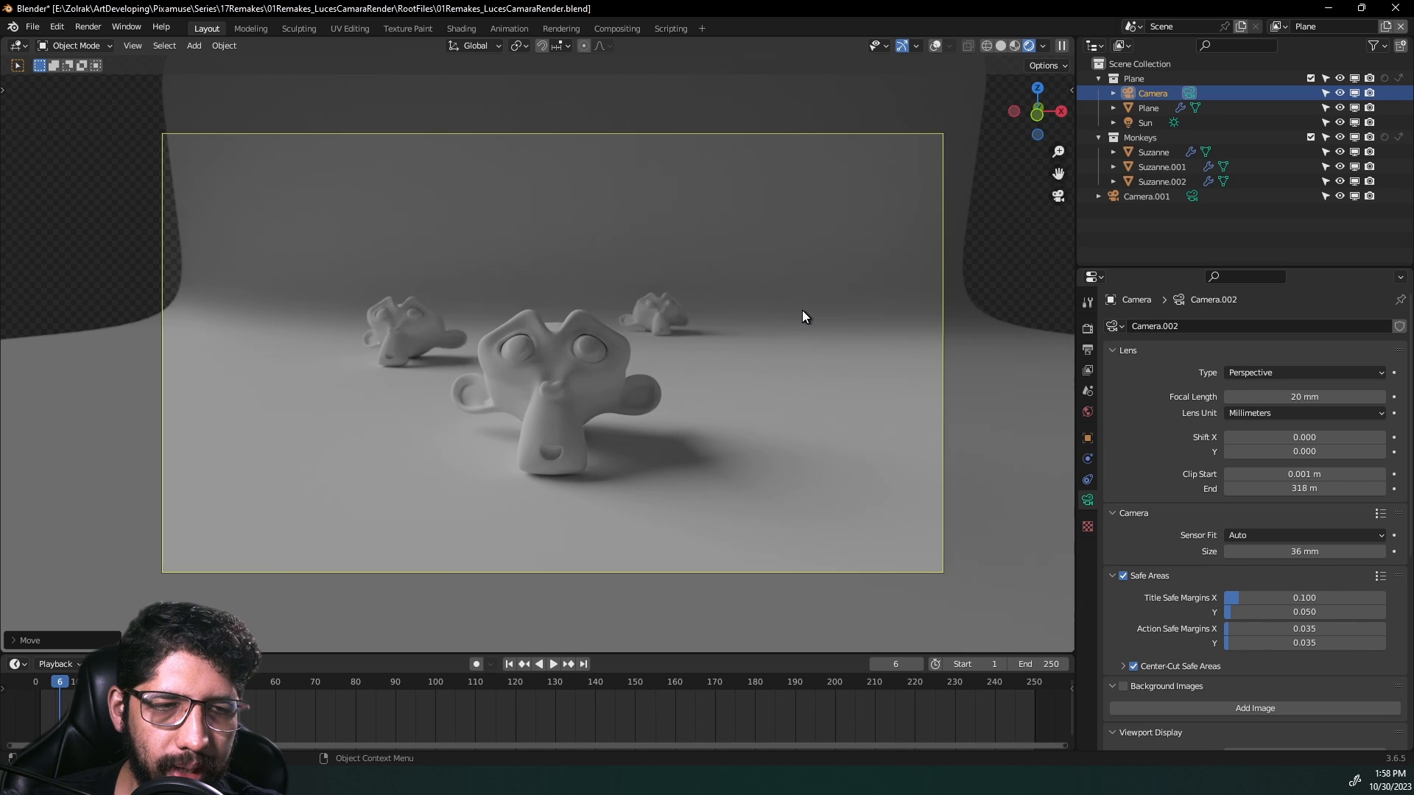
# Step: Examine the viewport's own focal length and clipping settings inside and outside camera view, ending in camera view
pyautogui.press('n')
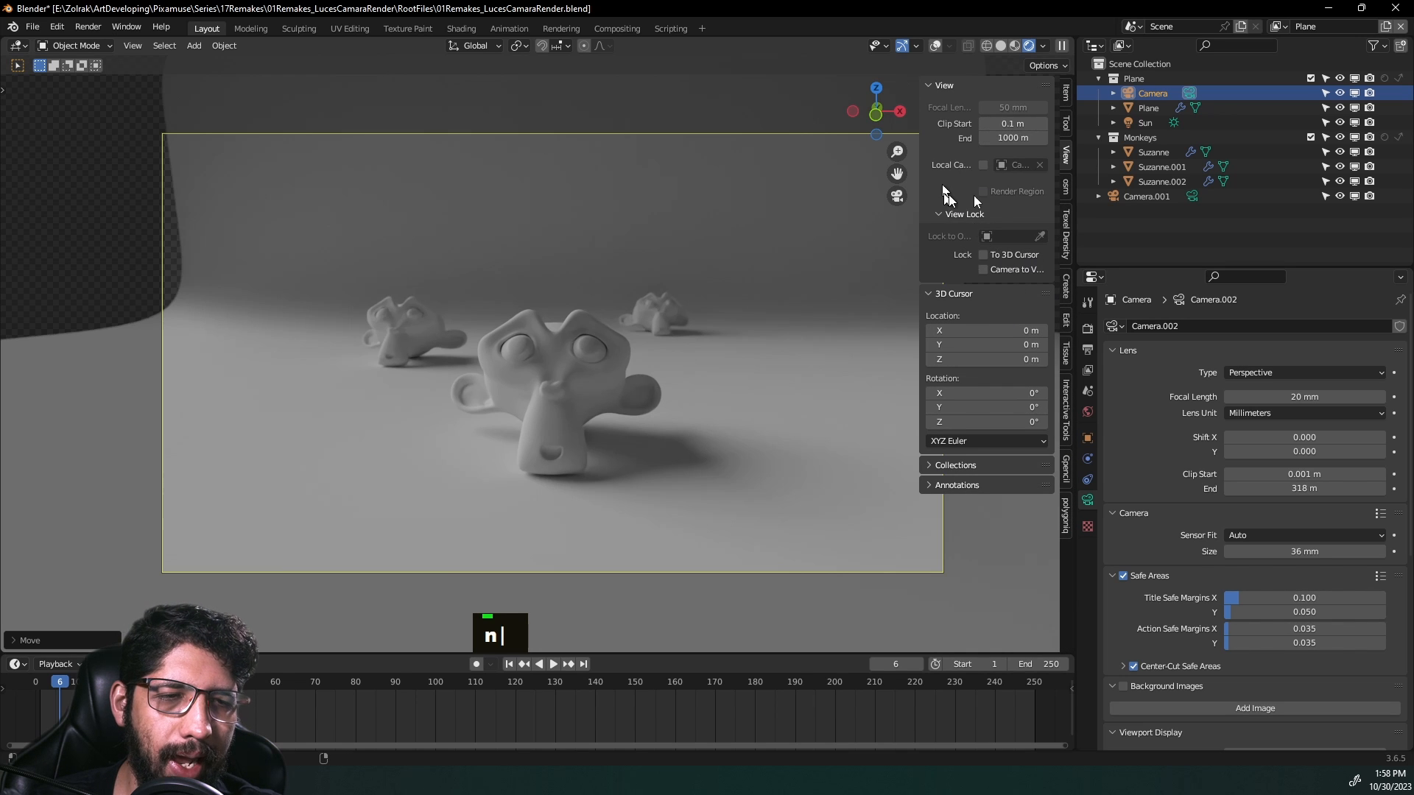
pyautogui.click(1066, 163)
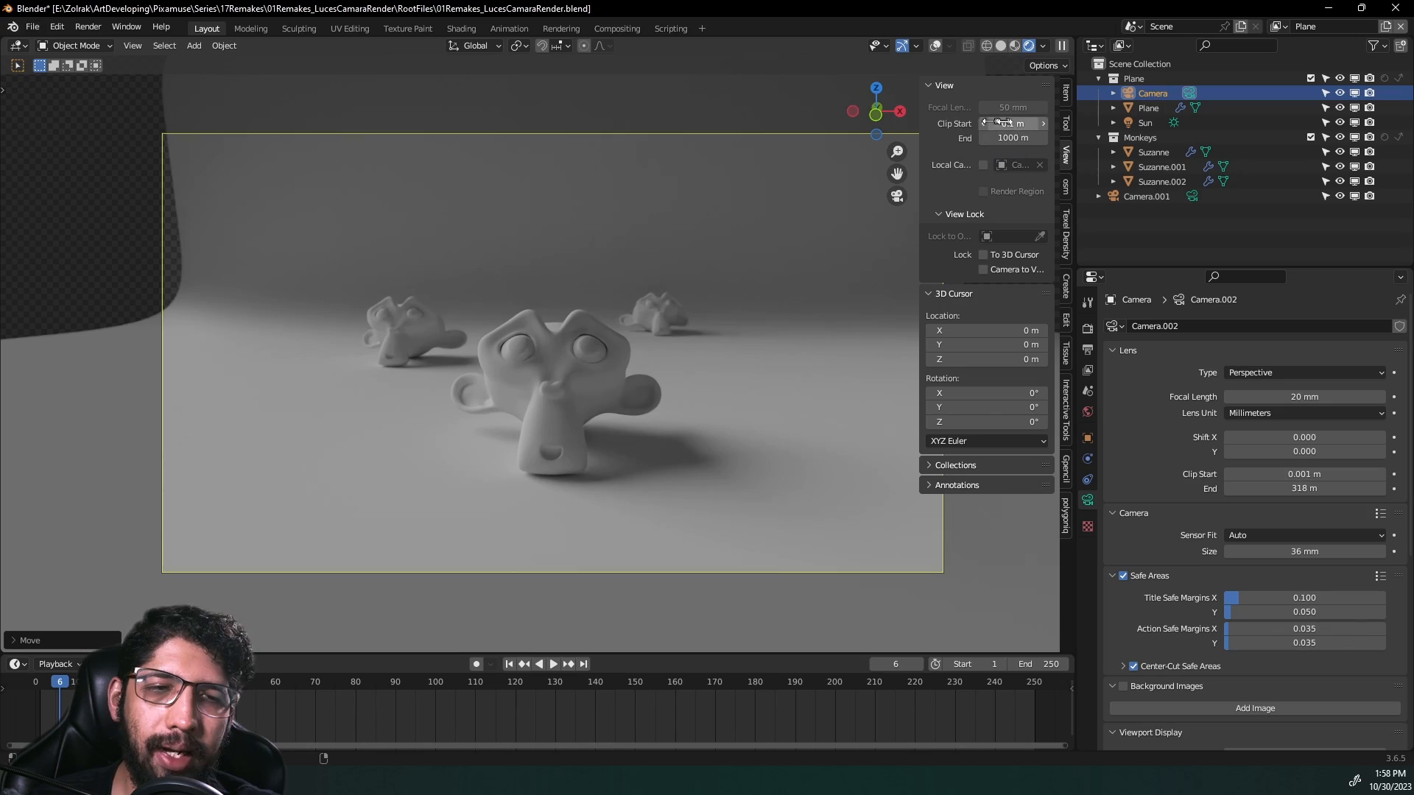
pyautogui.moveTo(640, 273); pyautogui.dragTo(718, 98, button='middle')
pyautogui.scroll(-5, 589, 281)
pyautogui.click(641, 285)
pyautogui.click(1137, 94)
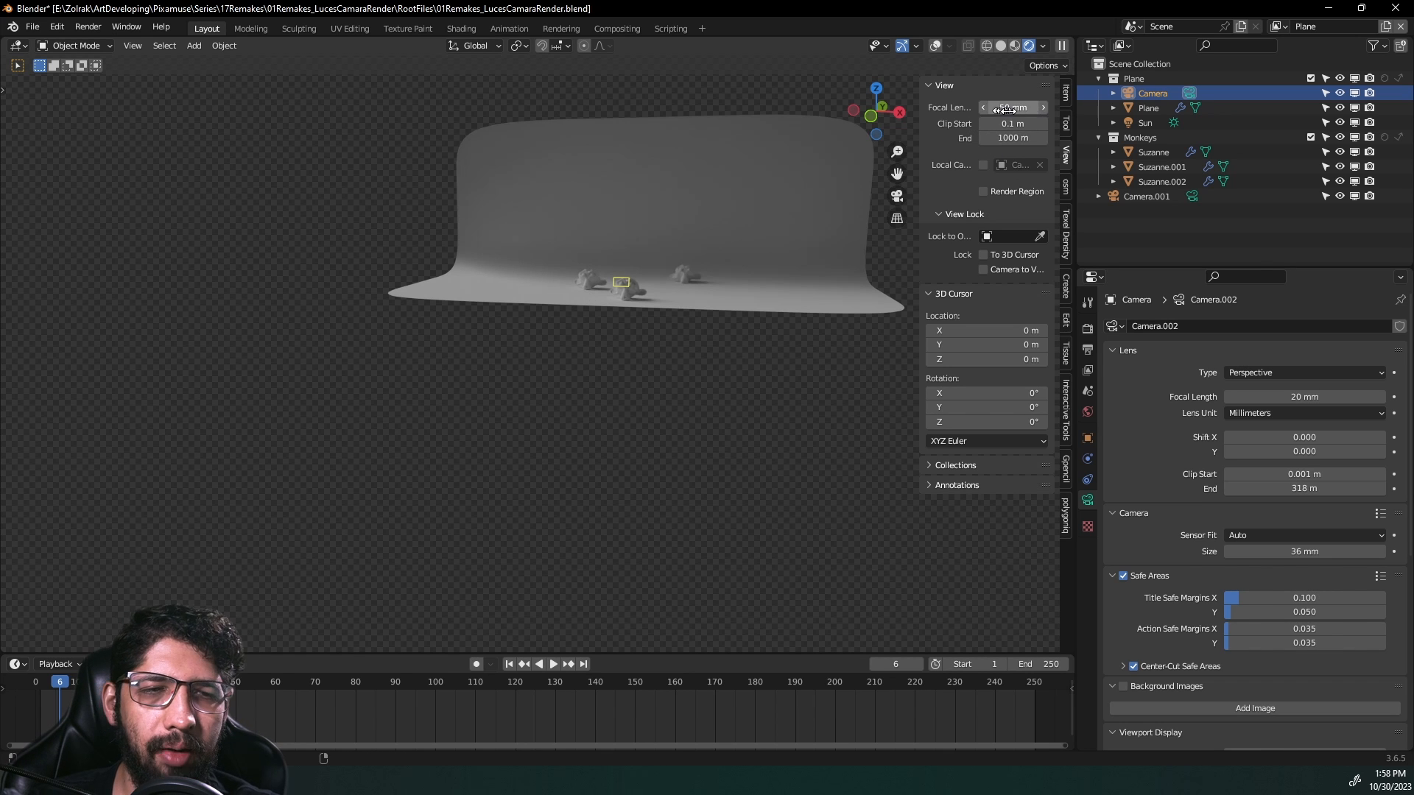
pyautogui.press('KP_0')
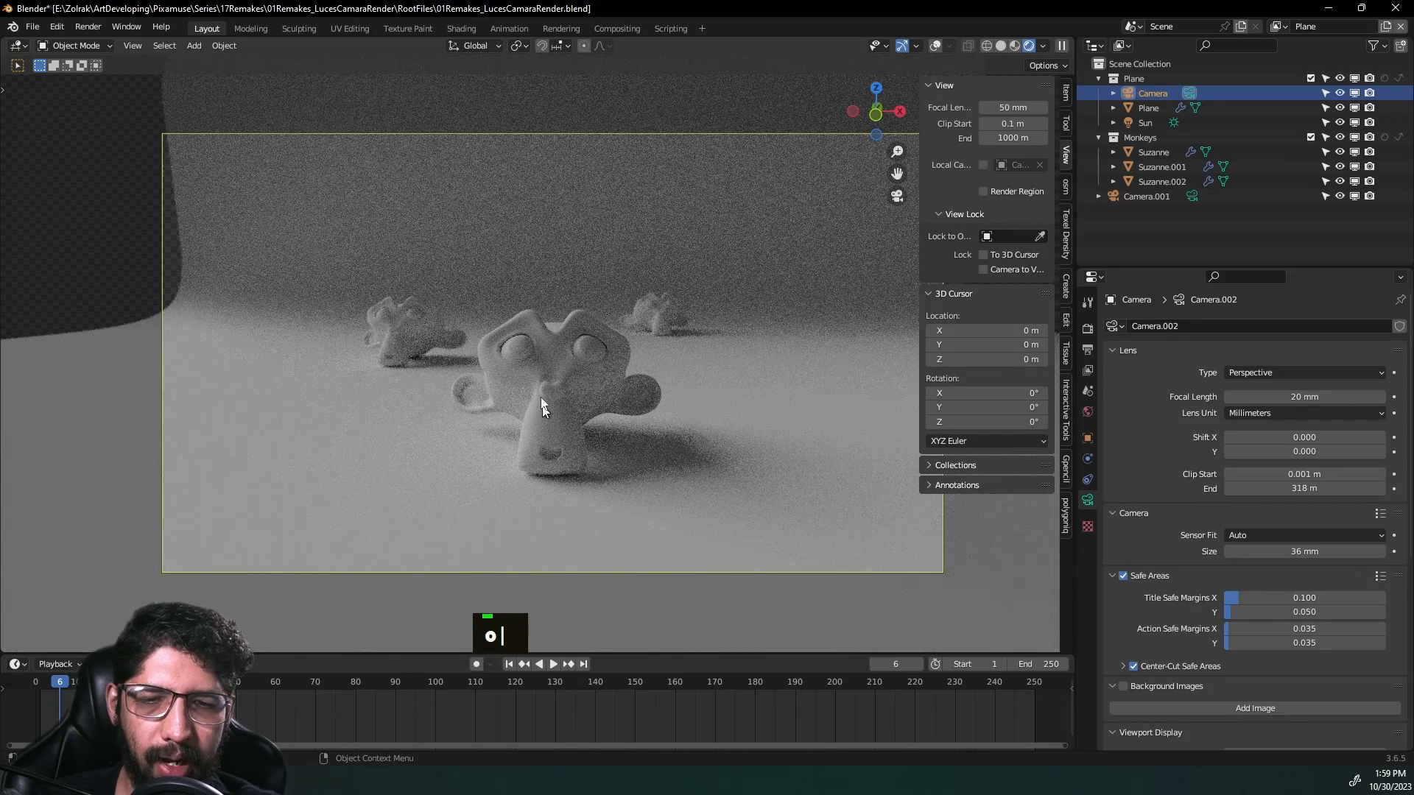
# Step: Turn the viewport overlays back on with the view settings hidden, and toggle the camera's safe areas off and on
pyautogui.click(932, 45)
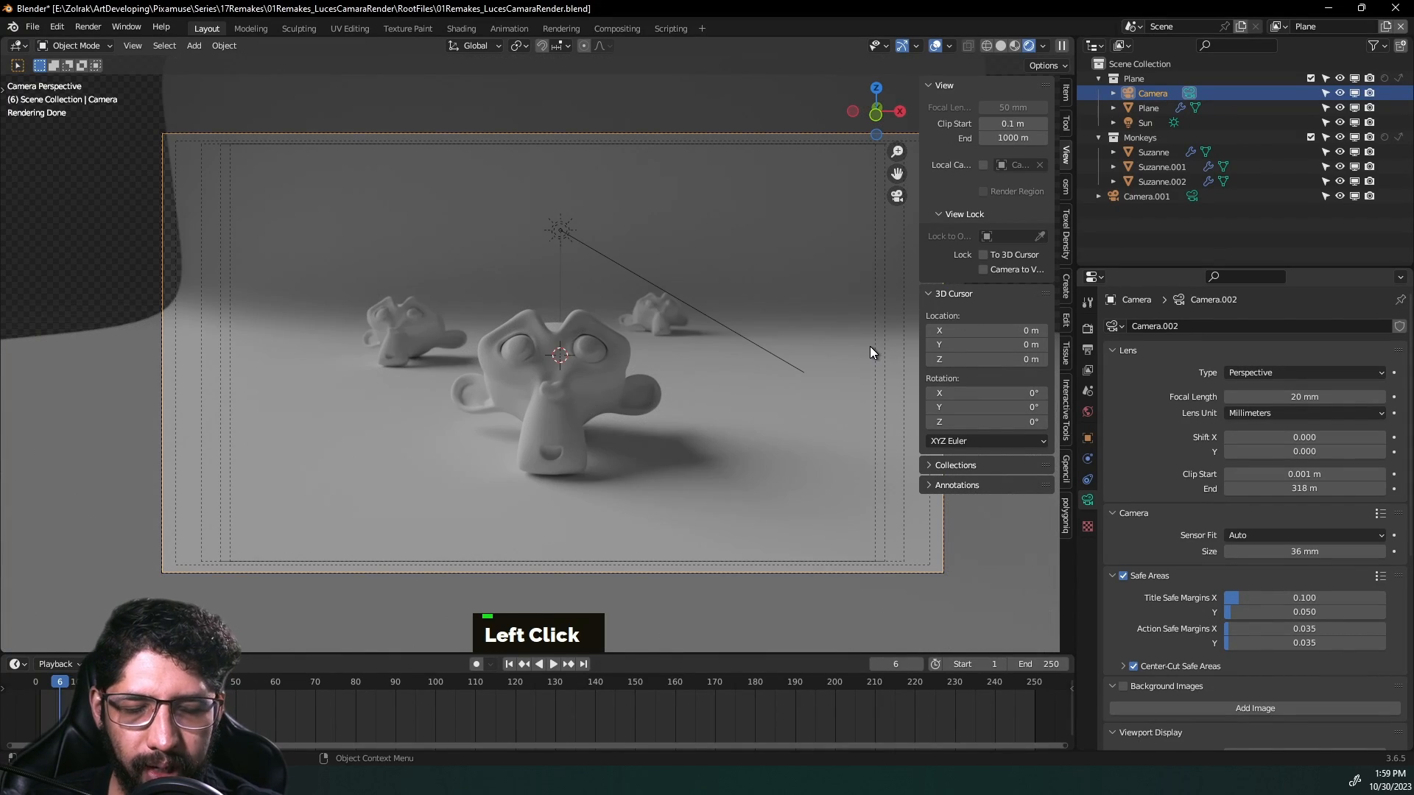
pyautogui.press('n')
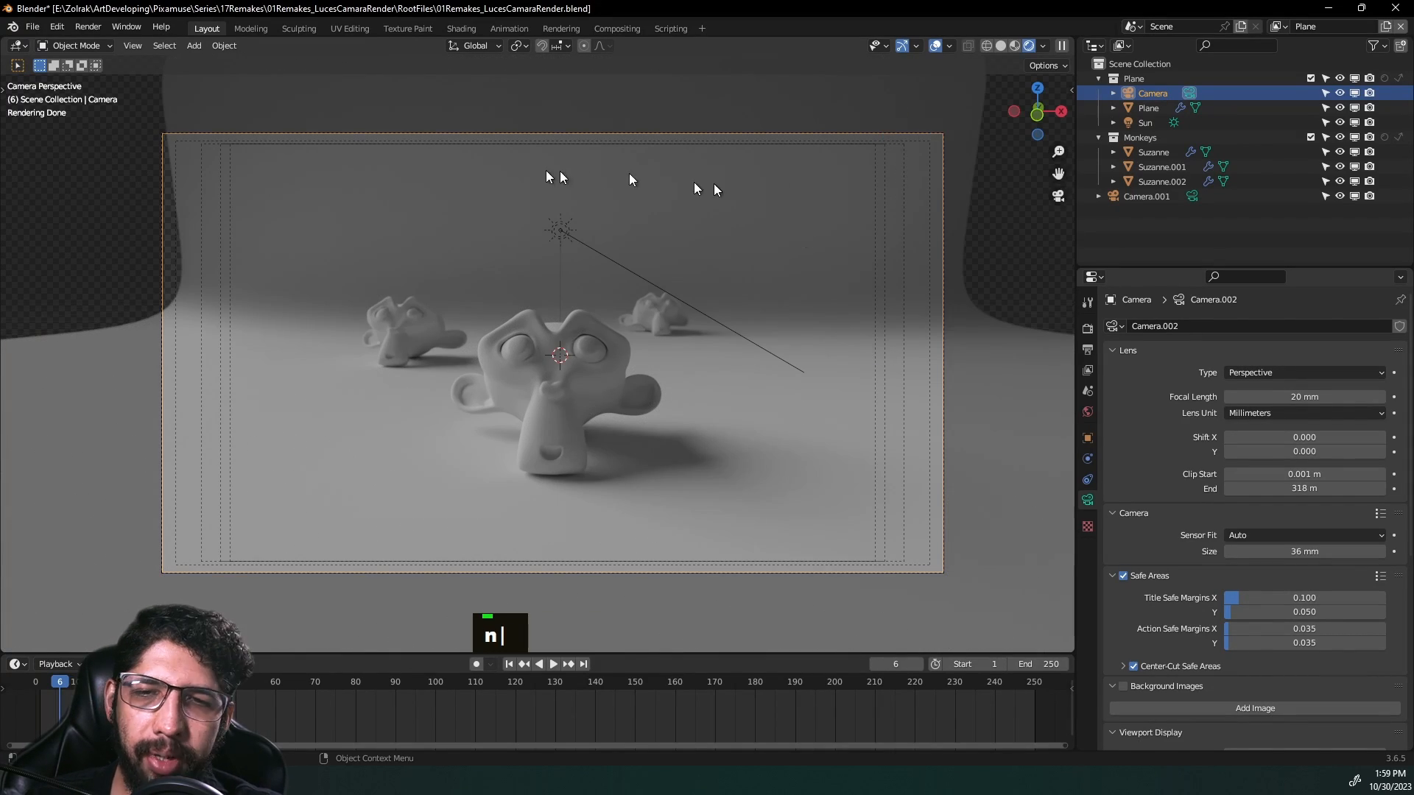
pyautogui.click(1124, 577)
pyautogui.click(1124, 578)
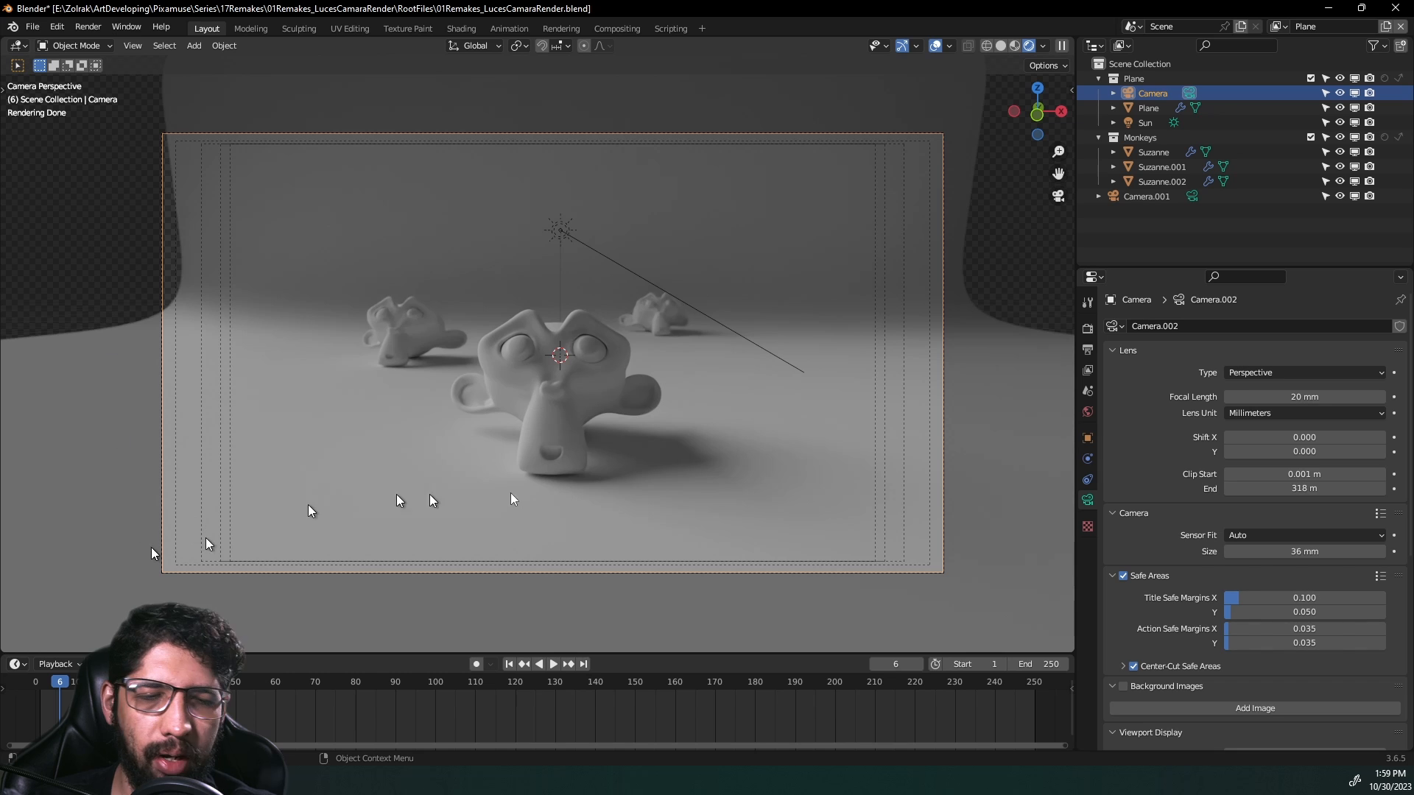
# Step: Enable the camera's background images and add an image slot, browsing for a file without loading one
pyautogui.scroll(-2, 1198, 635)
pyautogui.scroll(-2, 1198, 632)
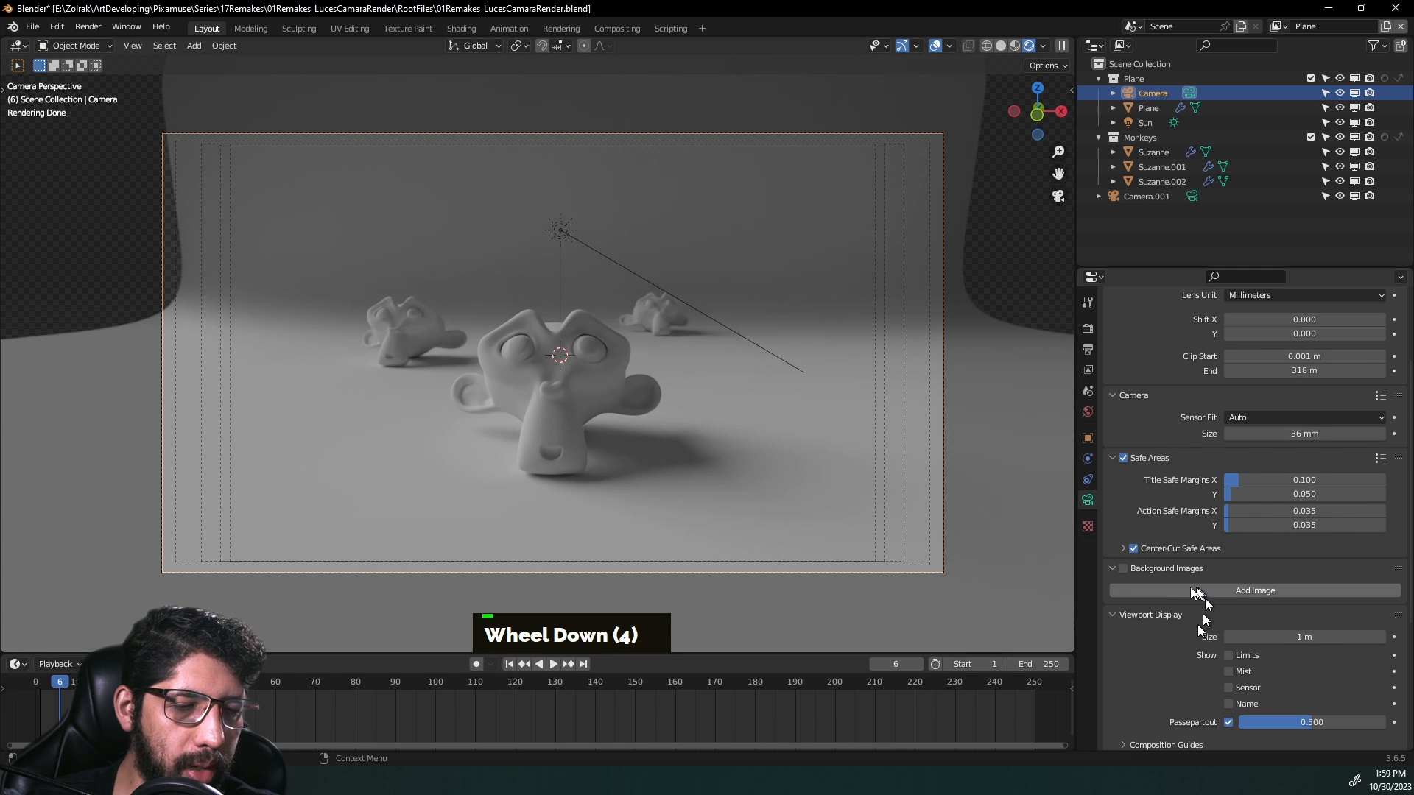
pyautogui.click(1124, 569)
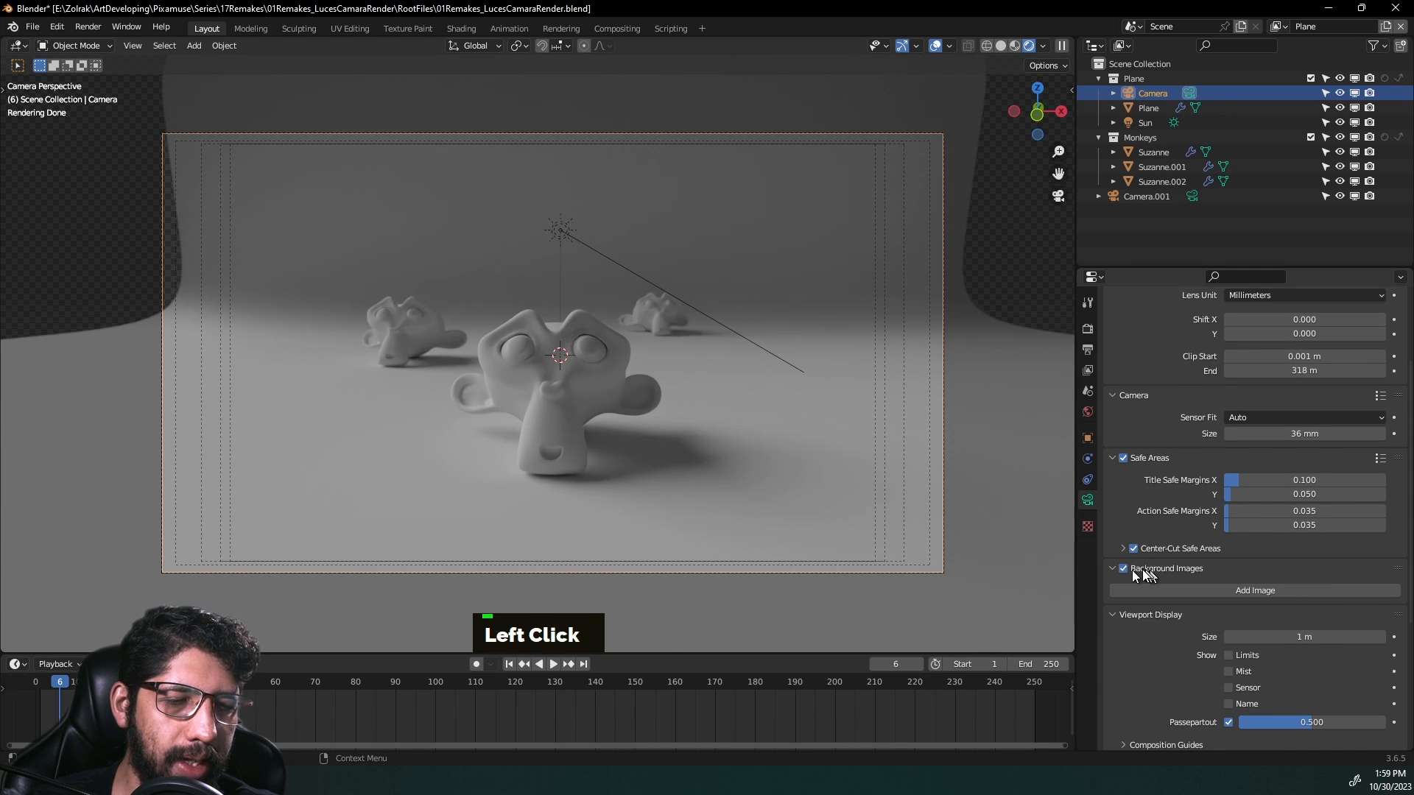
pyautogui.click(1248, 591)
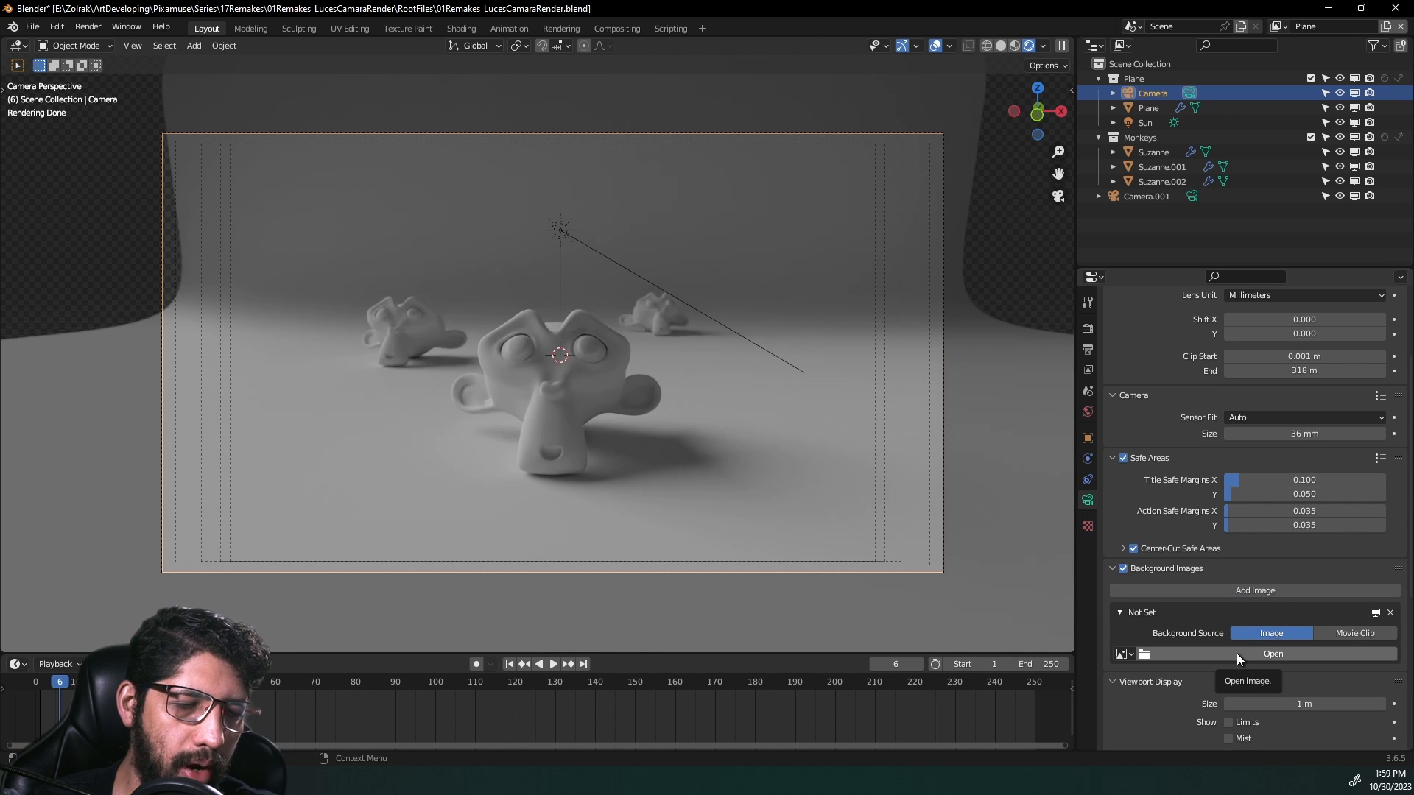
pyautogui.click(1240, 653)
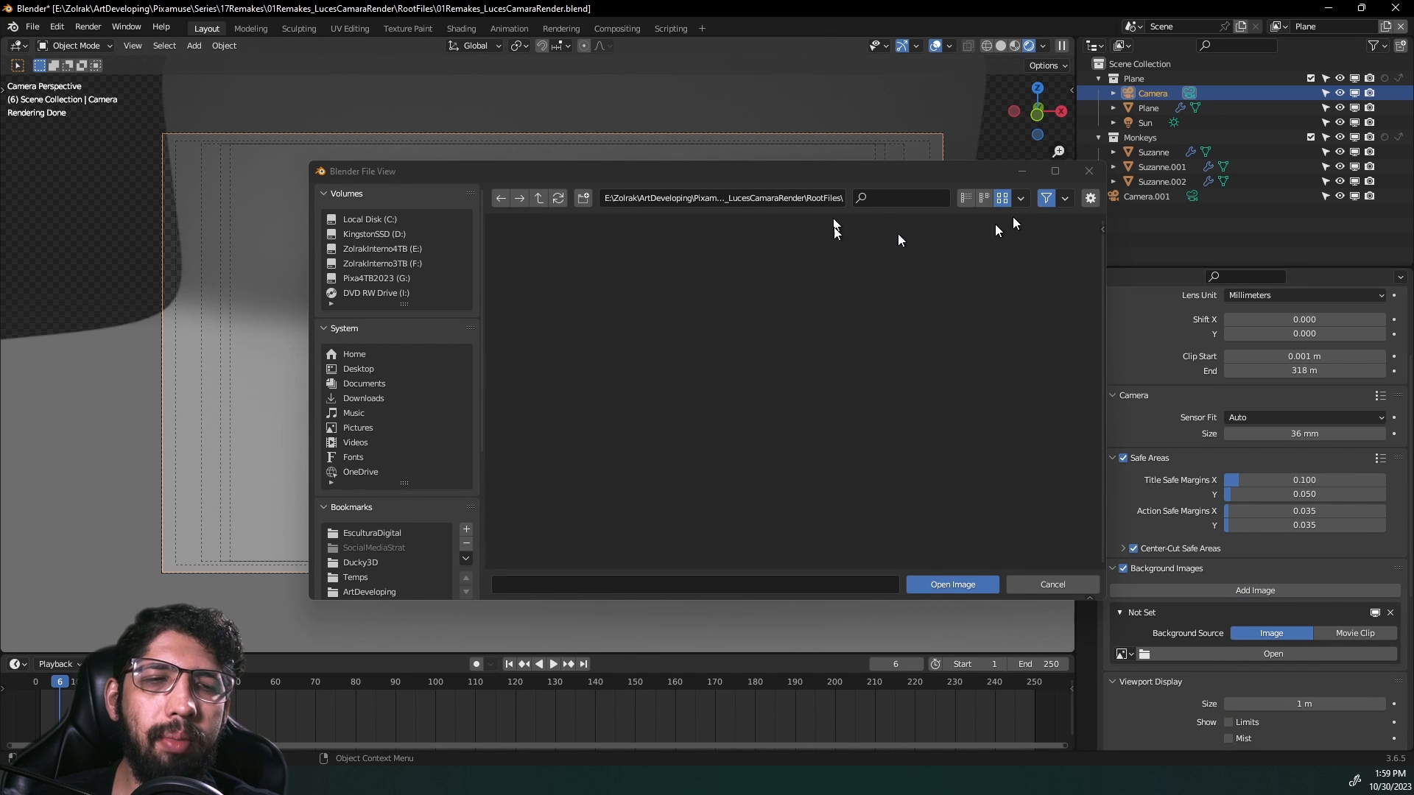
pyautogui.click(1089, 171)
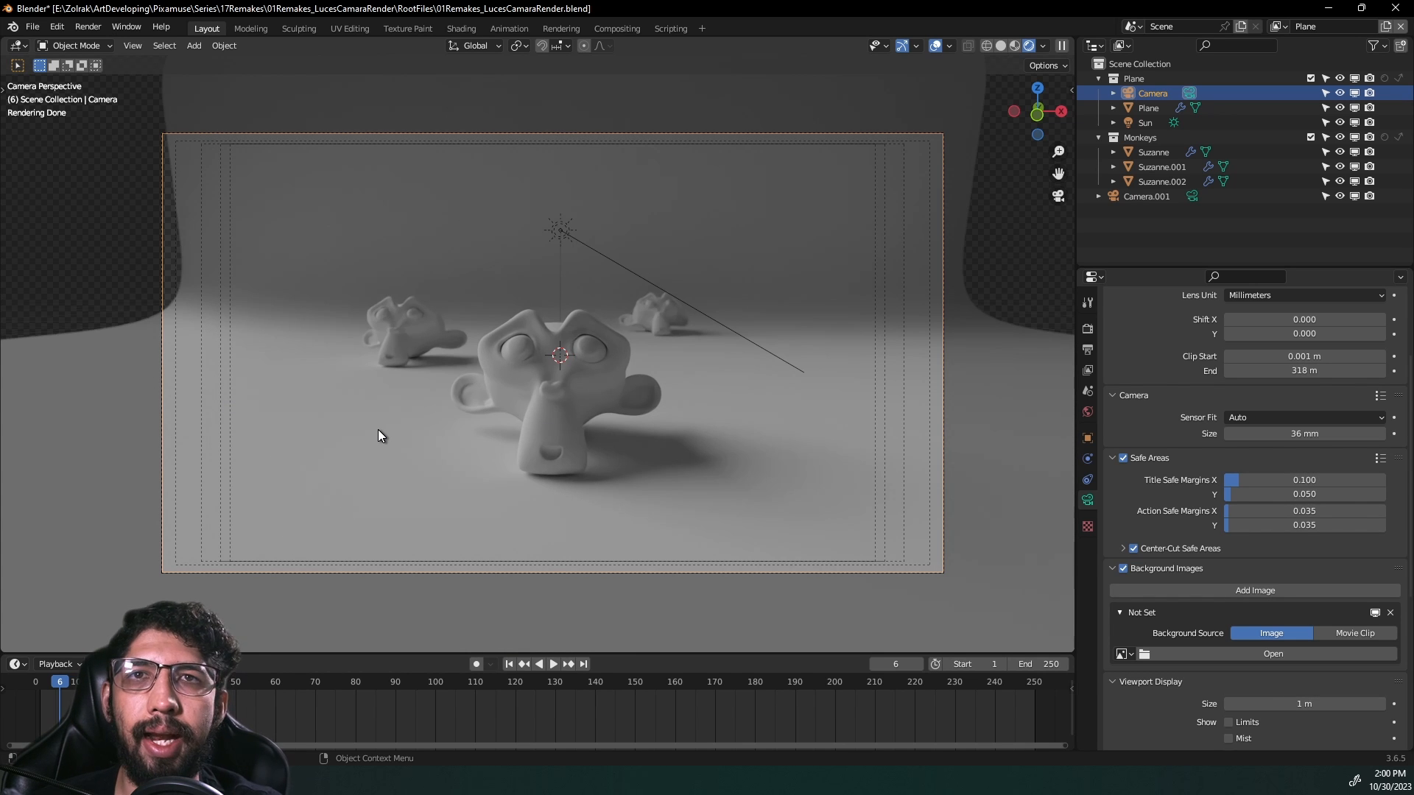
# Step: Enable the camera's Limits display and view its clipping range and focus point from outside the camera
pyautogui.scroll(-11, 1213, 471)
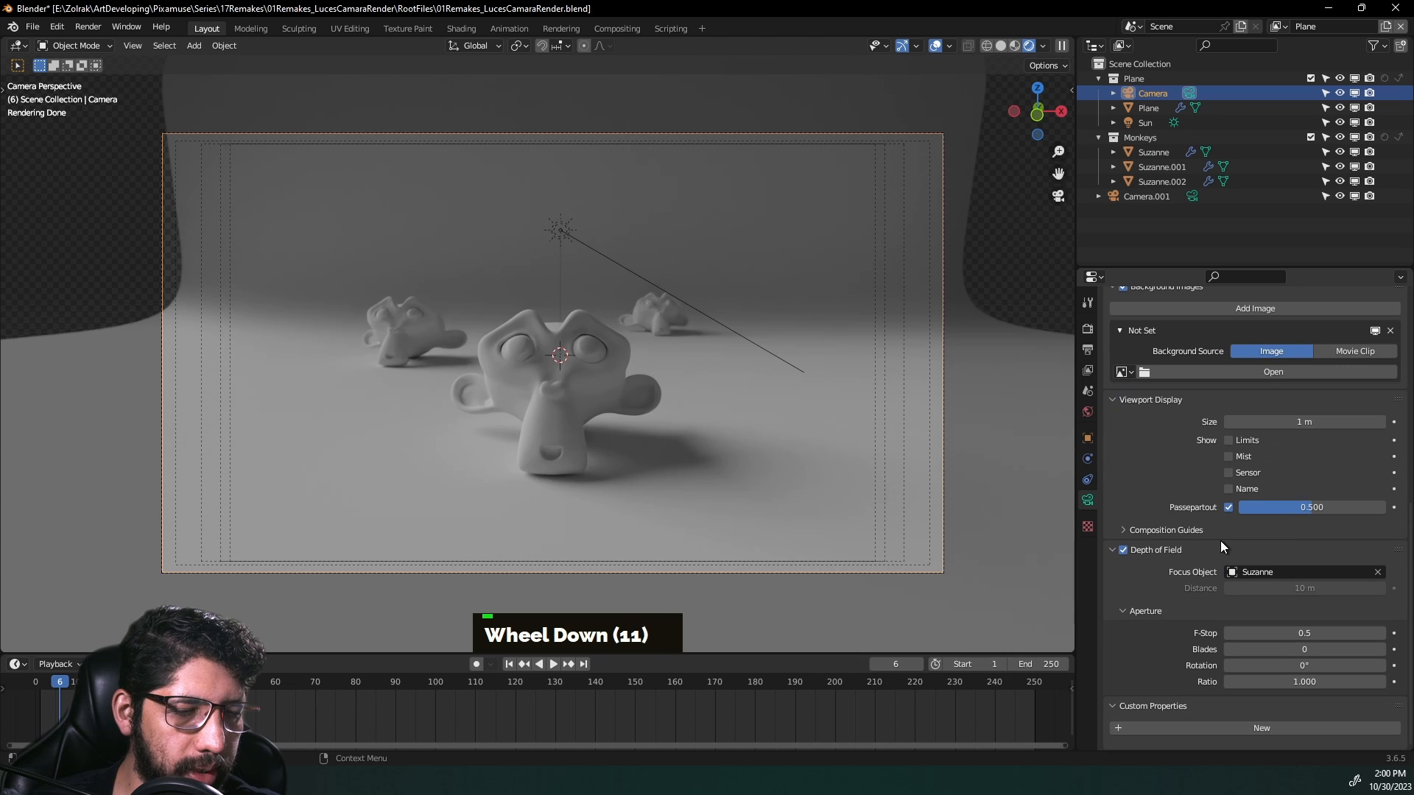
pyautogui.doubleClick(1242, 440)
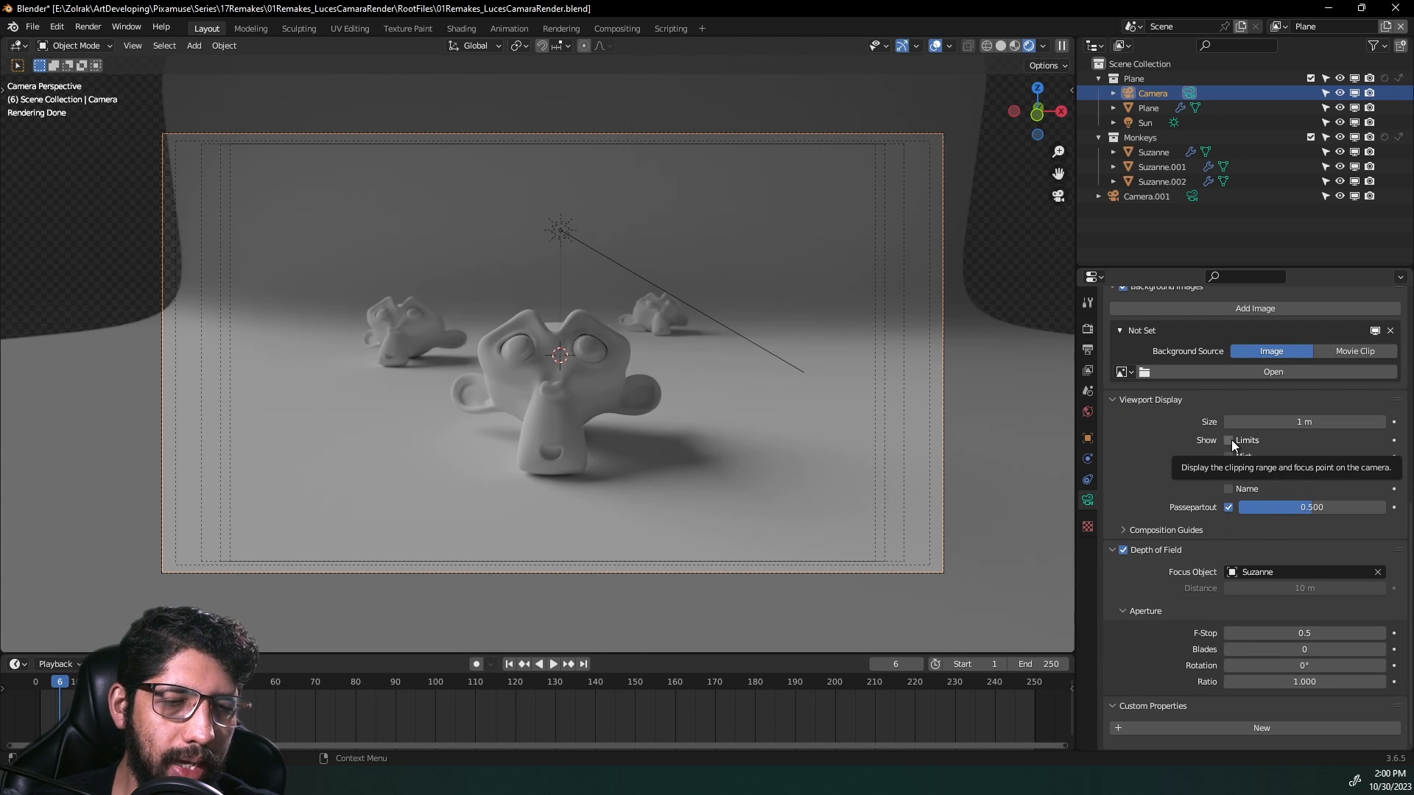
pyautogui.click(1230, 440)
pyautogui.moveTo(682, 334); pyautogui.dragTo(642, 284, button='middle')
pyautogui.scroll(-8, 641, 346)
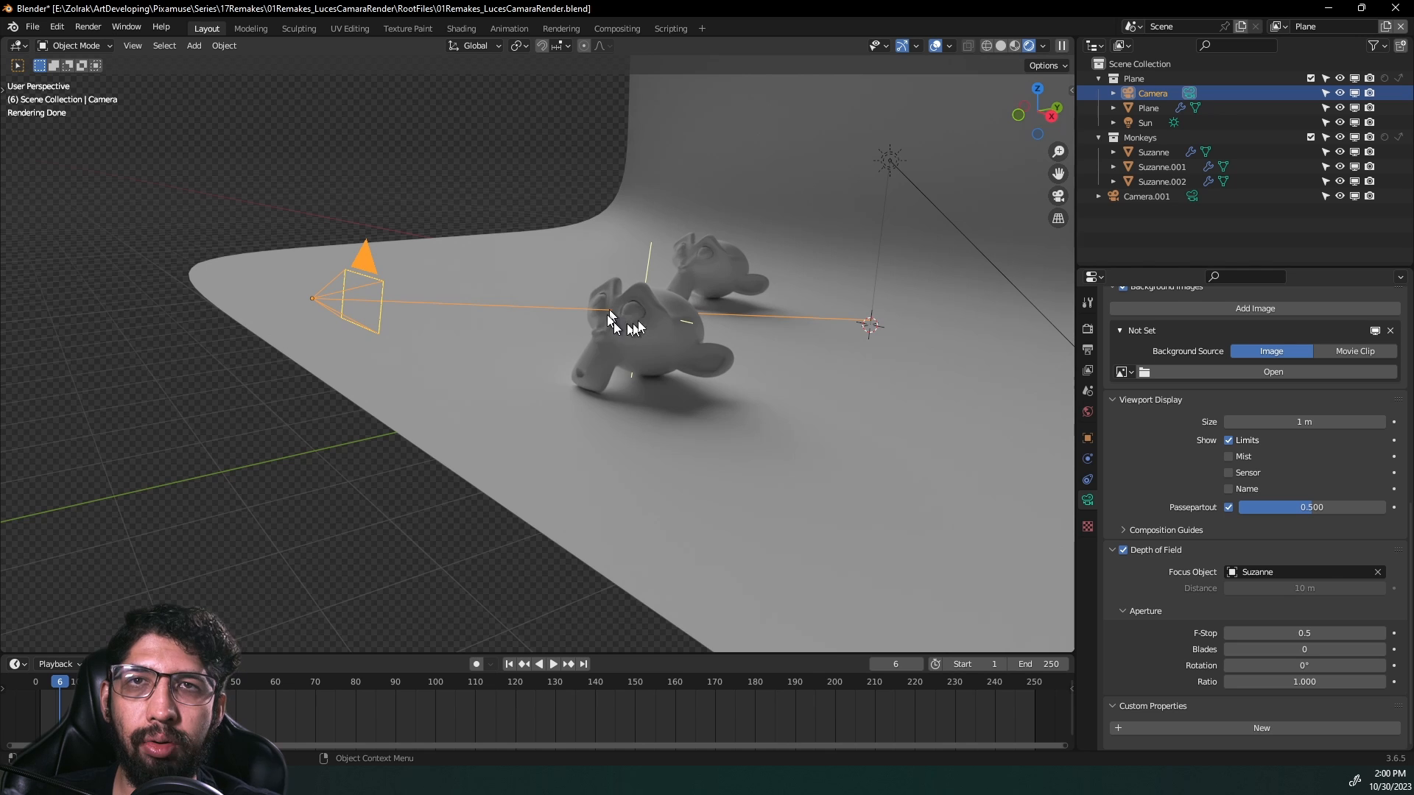
# Step: Return to camera view and turn on the Thirds, Center and Diagonal composition guides
pyautogui.click(1139, 533)
pyautogui.press('KP_0')
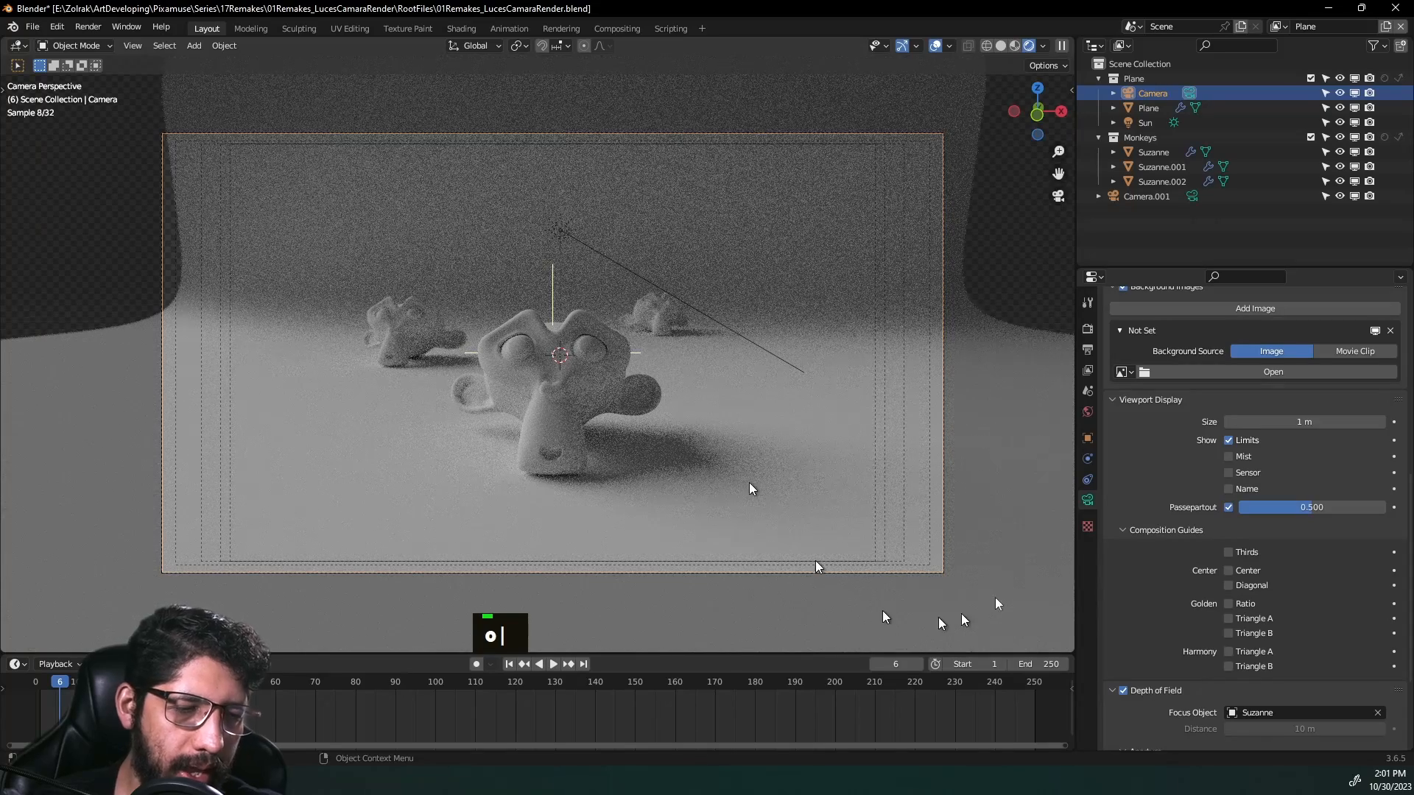
pyautogui.click(1228, 553)
pyautogui.click(1228, 570)
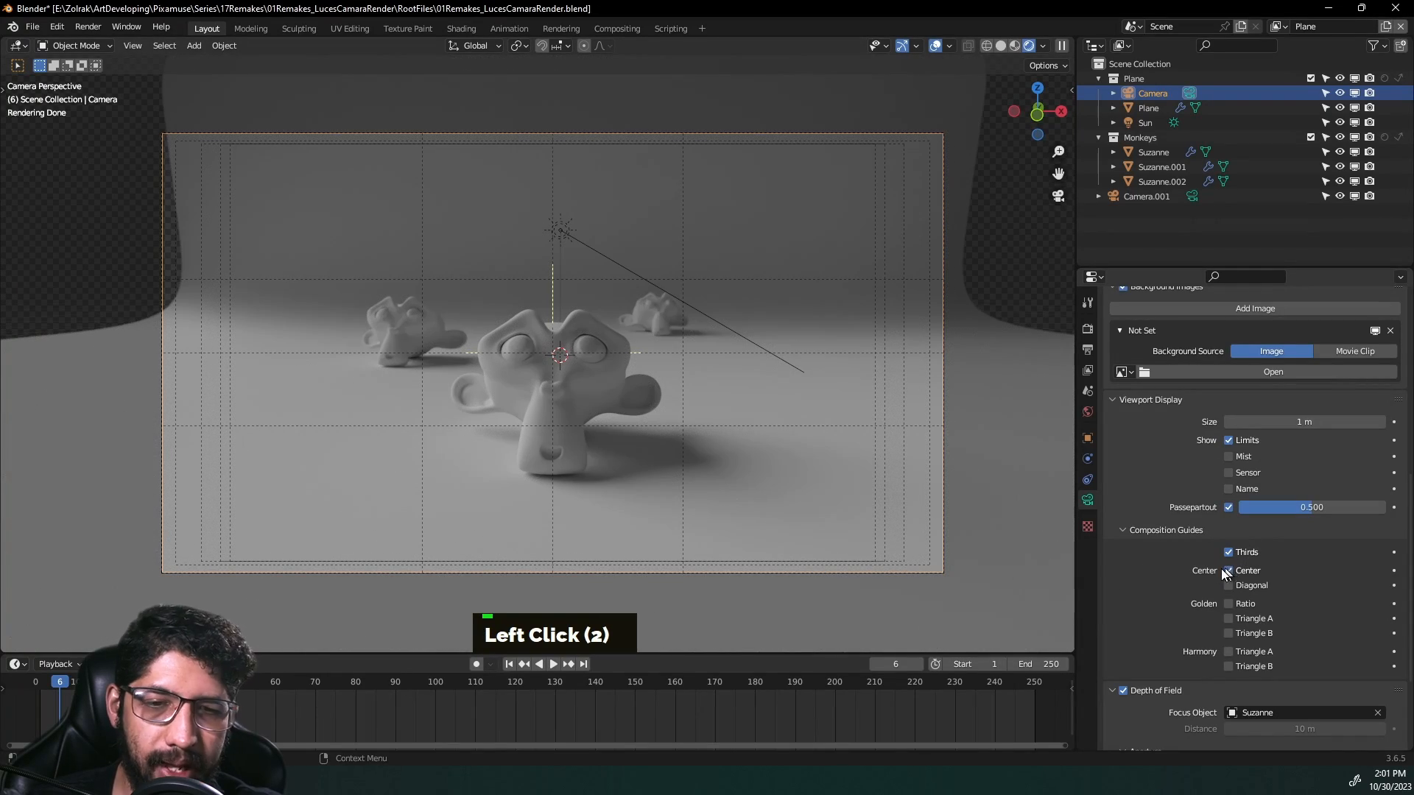
pyautogui.click(1229, 585)
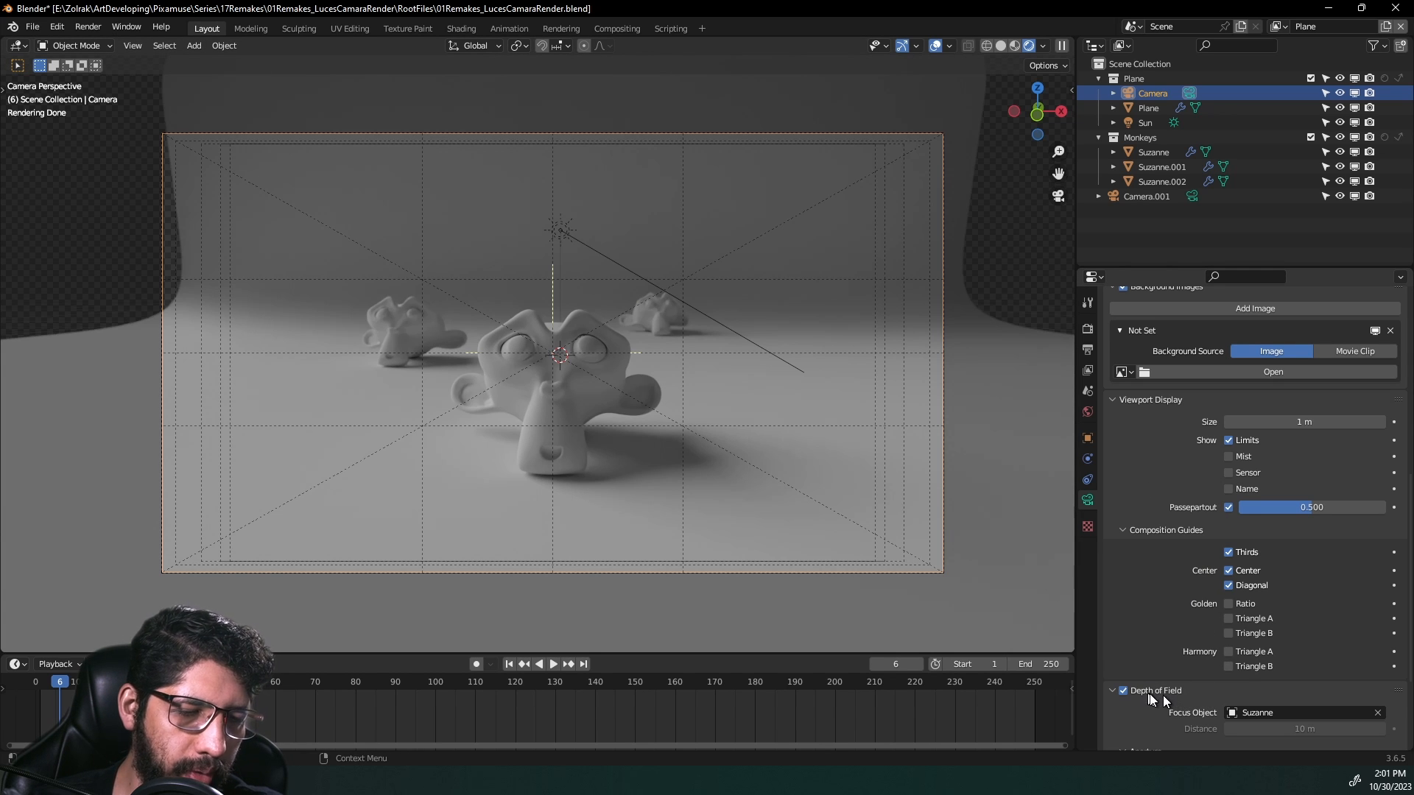
# Step: Turn off the Diagonal, Center and Thirds composition guides
pyautogui.click(1230, 583)
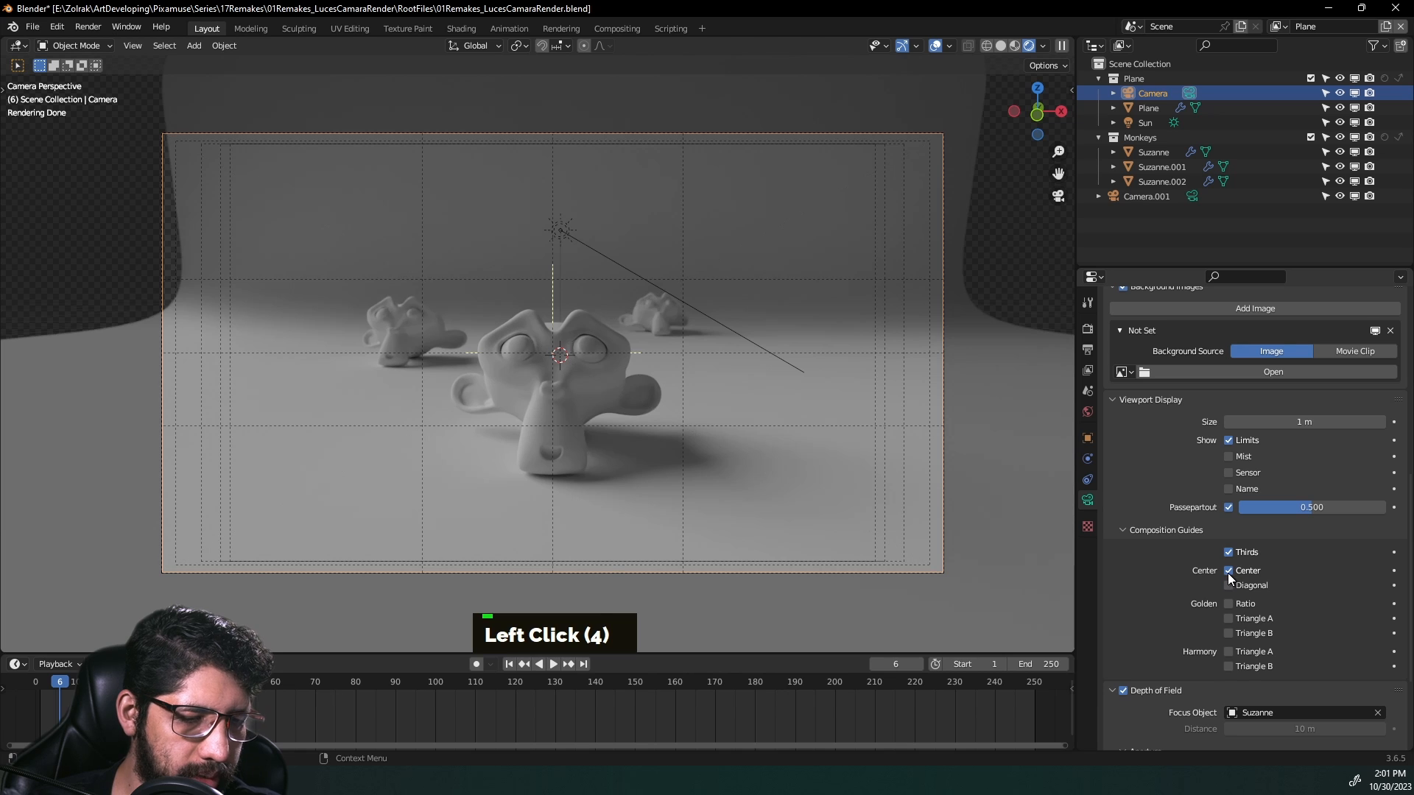
pyautogui.click(1227, 572)
pyautogui.click(1228, 552)
# Step: Remove Suzanne as the depth of field focus object and test focus distances of 1.7 m and 10 m
pyautogui.scroll(-8, 1152, 678)
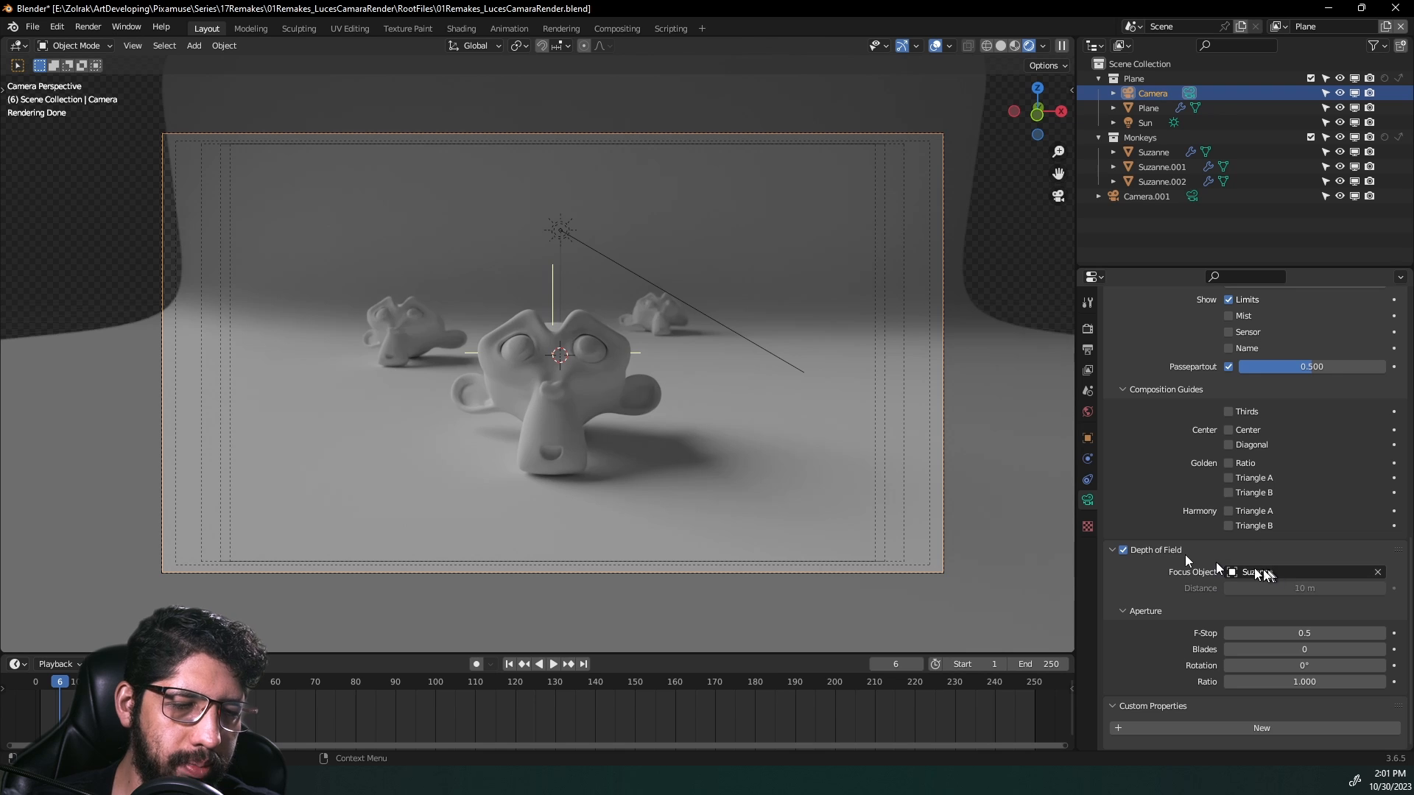
pyautogui.click(1378, 573)
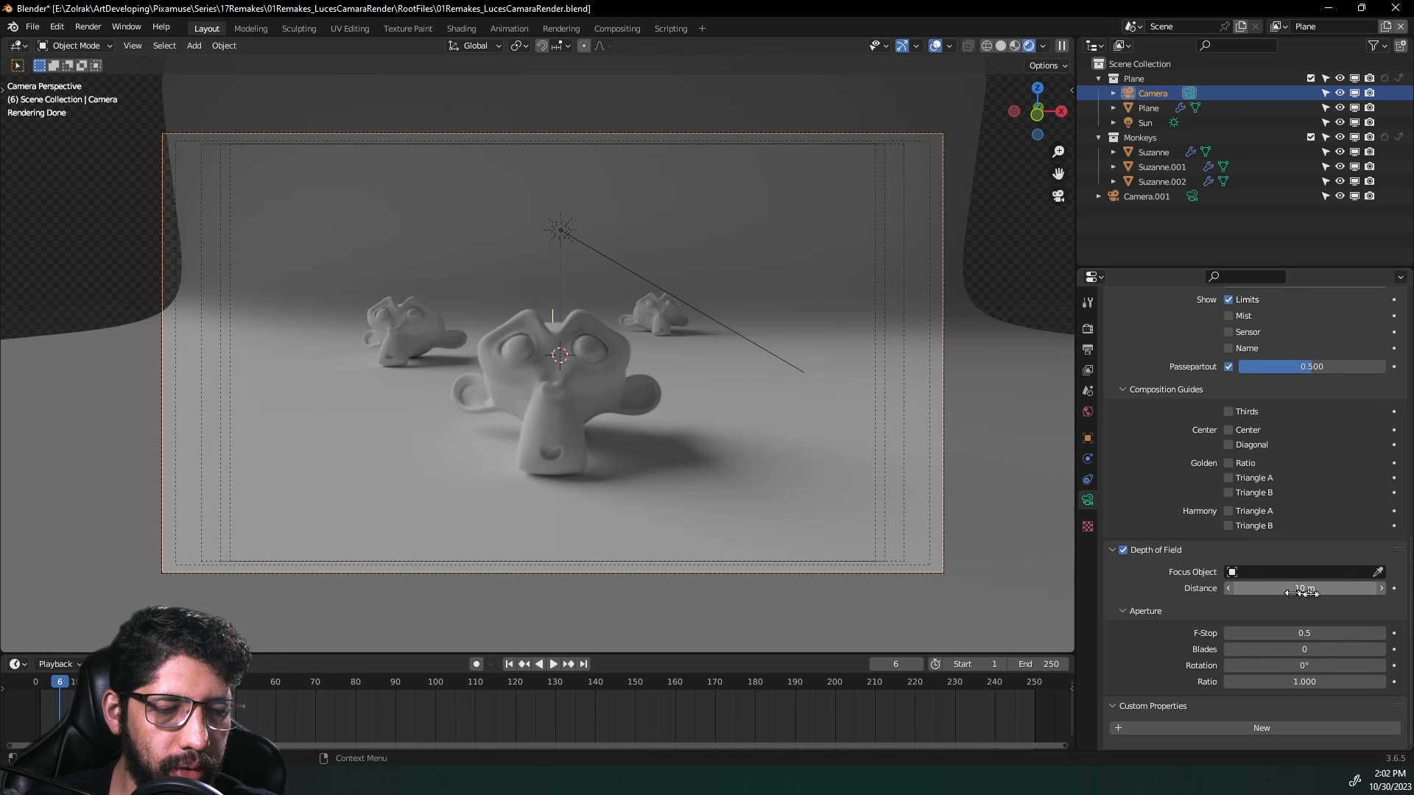
pyautogui.moveTo(1294, 592); pyautogui.dragTo(1166, 592)
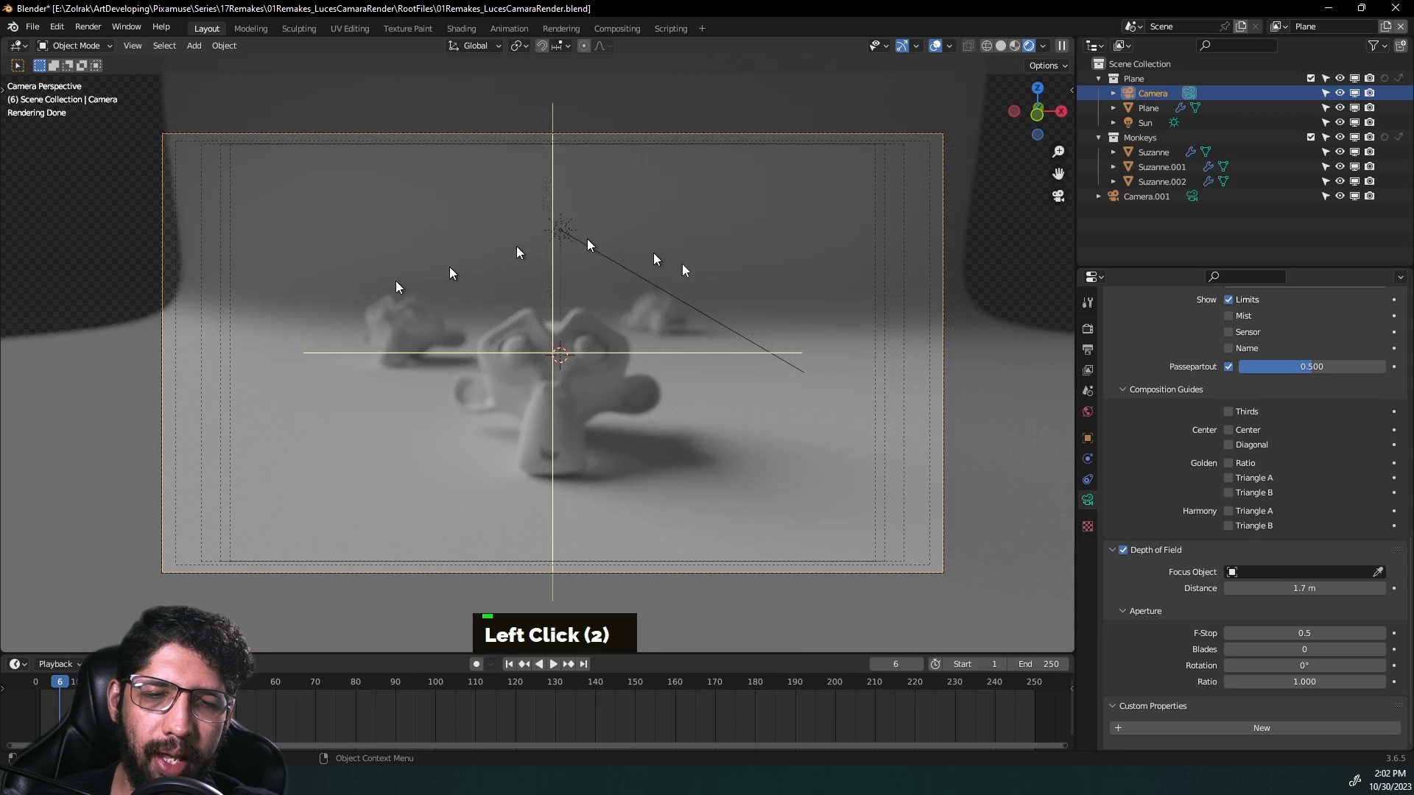
pyautogui.moveTo(1287, 594); pyautogui.dragTo(1378, 594)
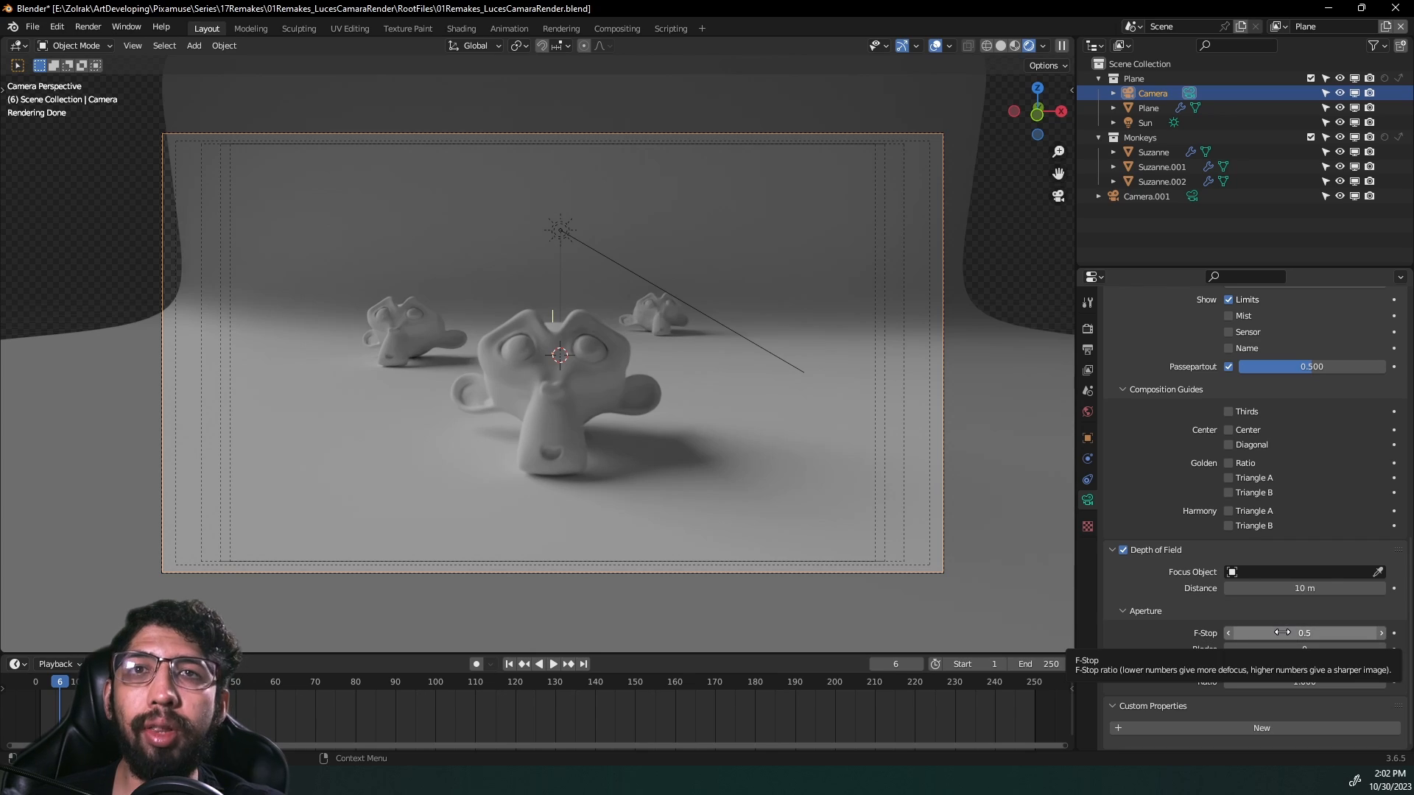
# Step: Test an F-Stop of 0.1, raise it to 24.8, and set the focus distance to 4.2 m
pyautogui.moveTo(1282, 633); pyautogui.dragTo(1220, 632)
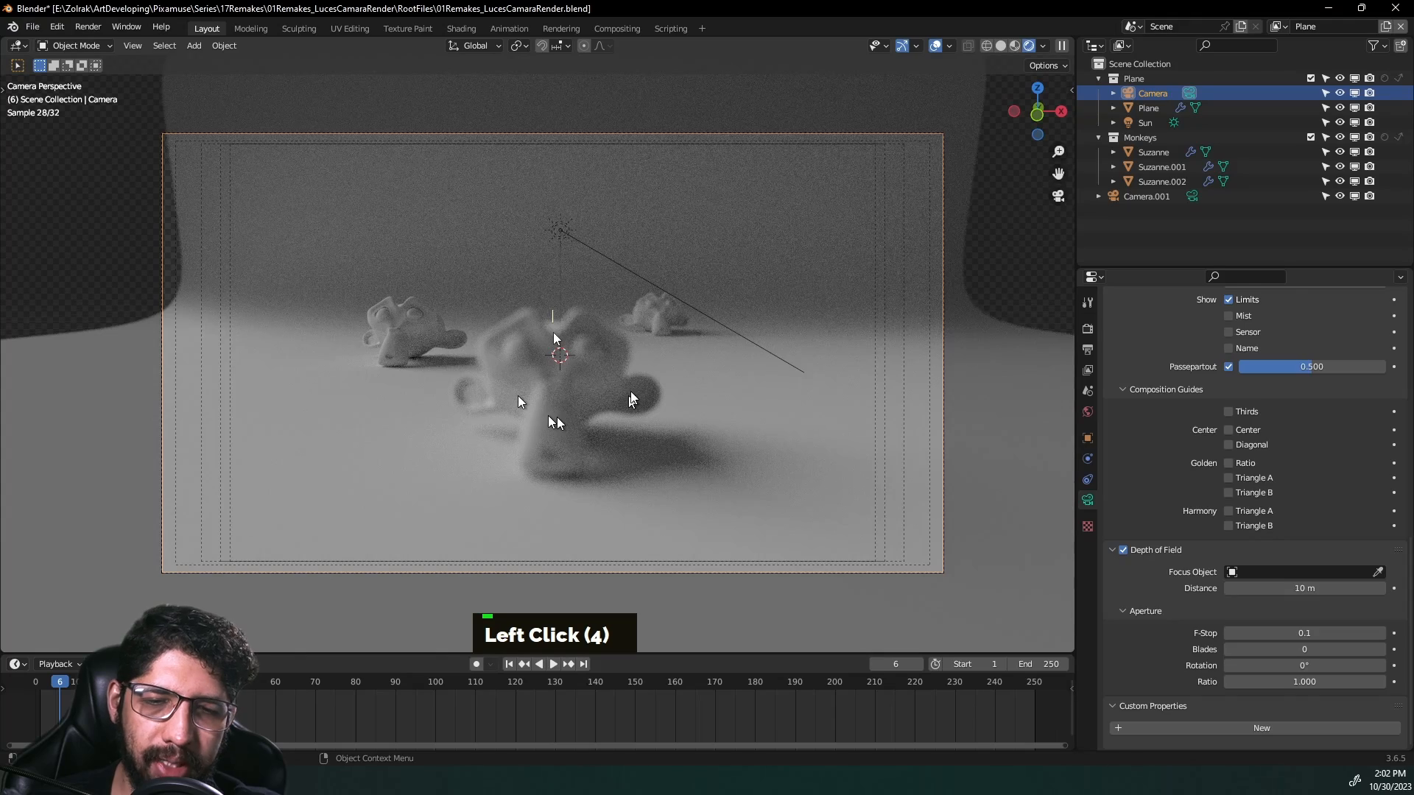
pyautogui.moveTo(1300, 634); pyautogui.dragTo(1370, 635)
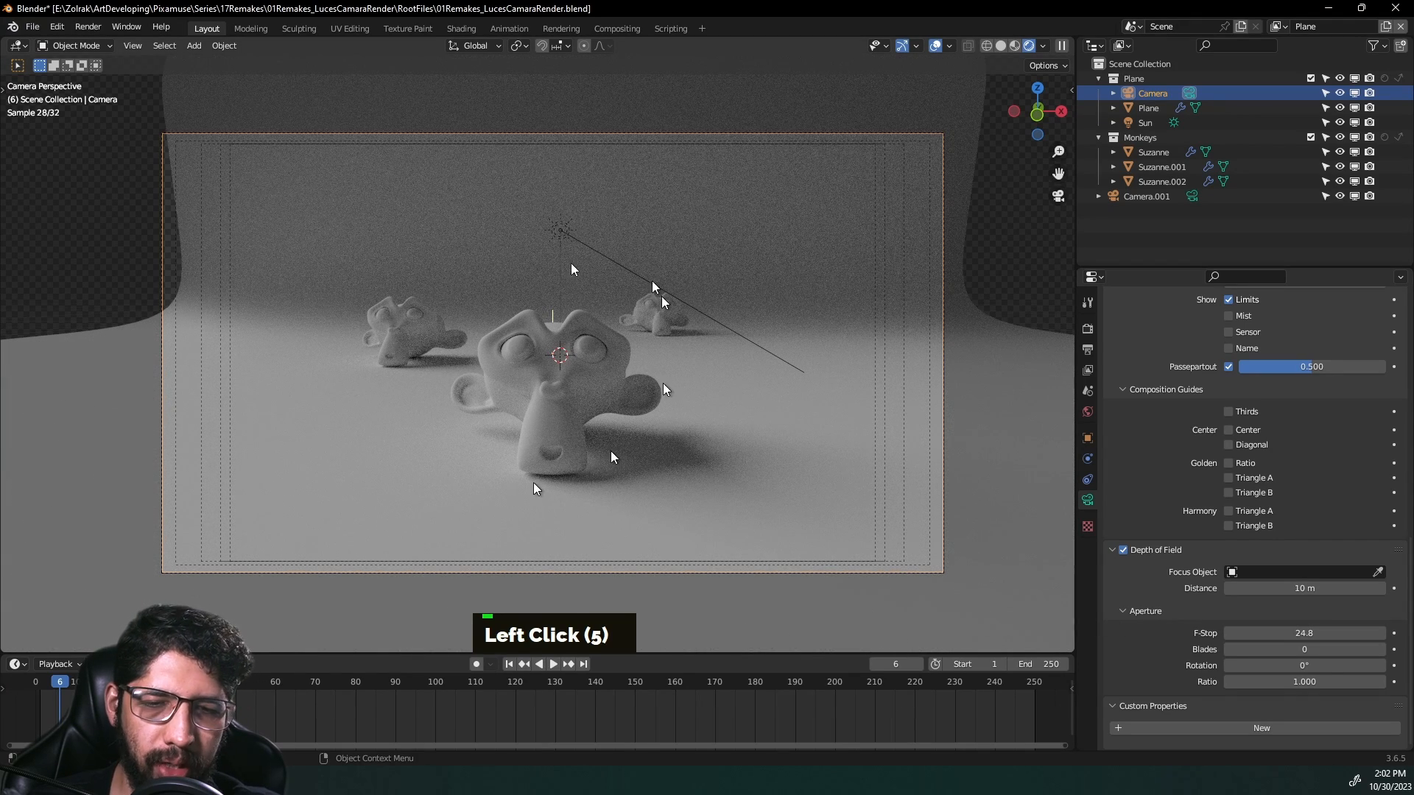
pyautogui.moveTo(1299, 587); pyautogui.dragTo(1280, 587)
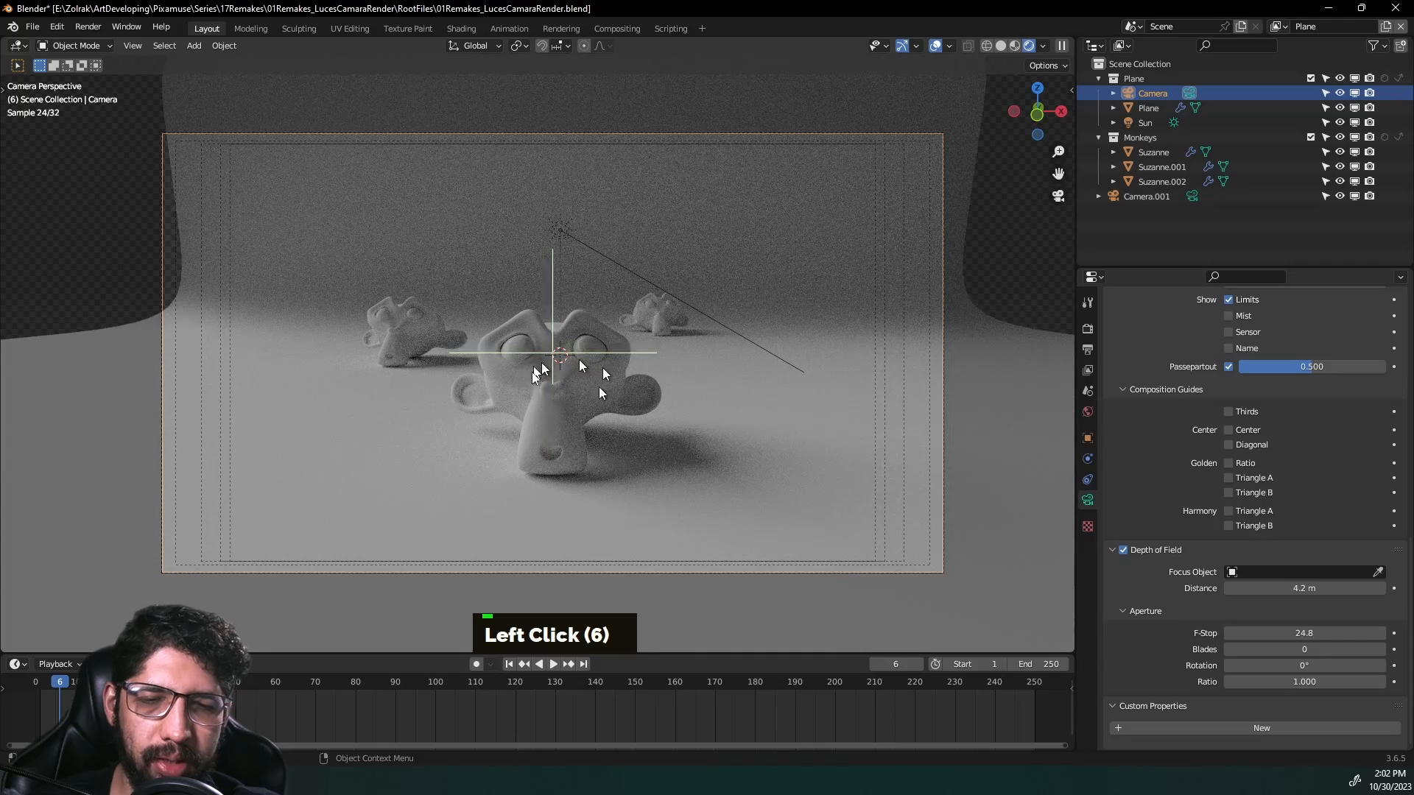
# Step: Lower the camera's depth of field F-Stop to 0.1
pyautogui.moveTo(1311, 633); pyautogui.dragTo(1259, 633)
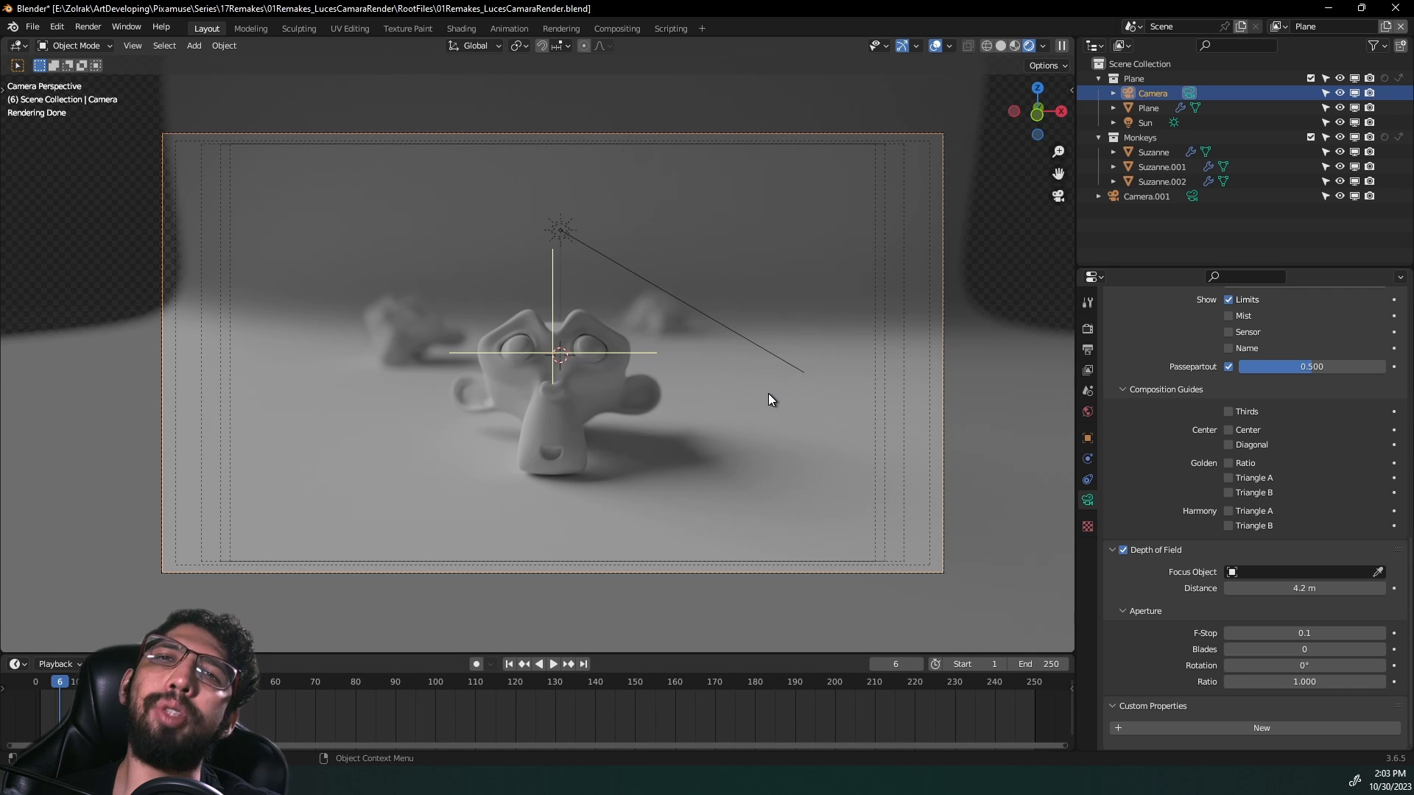
# Step: Set the output resolution to a vertical format of 1080 px in X and 1920 px in Y
pyautogui.click(1088, 351)
pyautogui.scroll(3, 1157, 372)
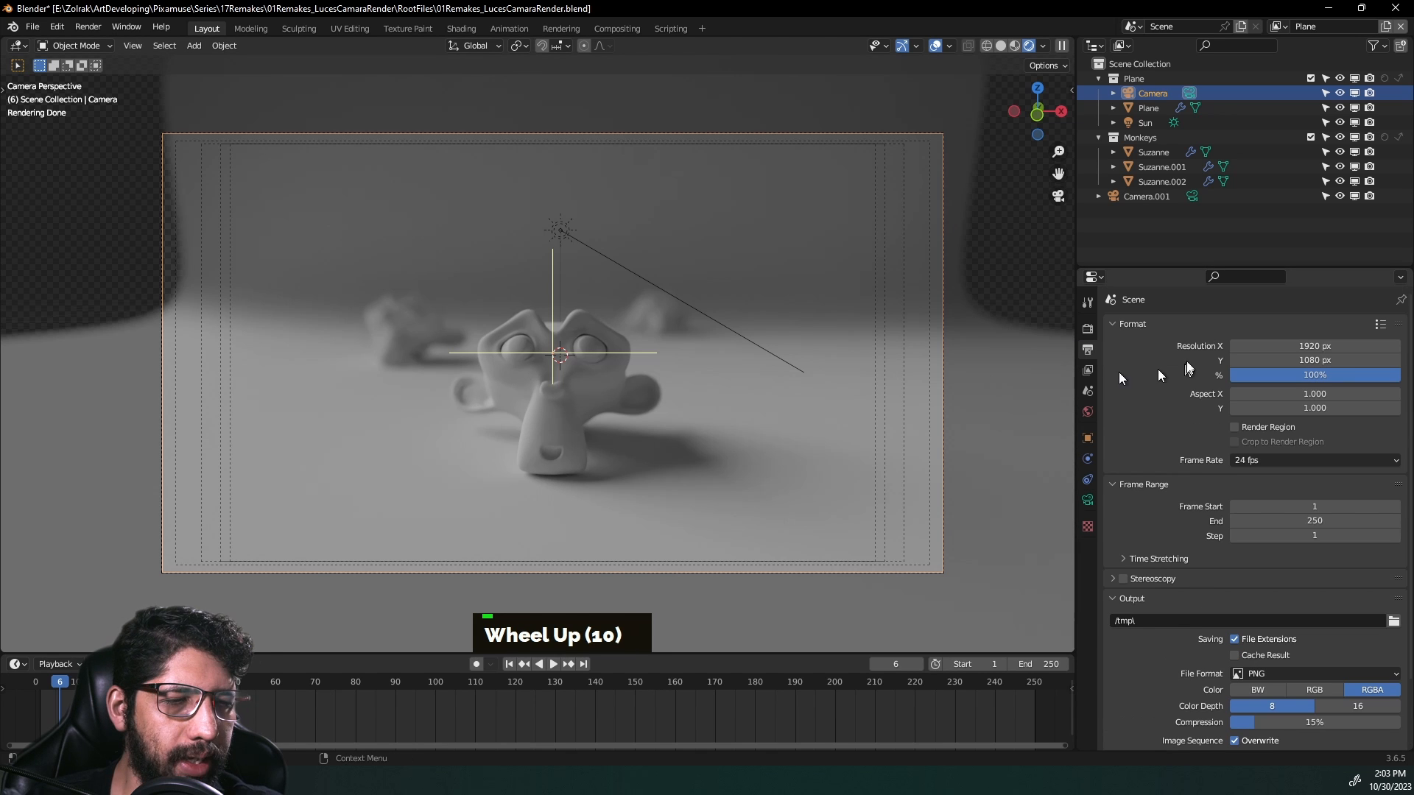
pyautogui.click(1303, 347)
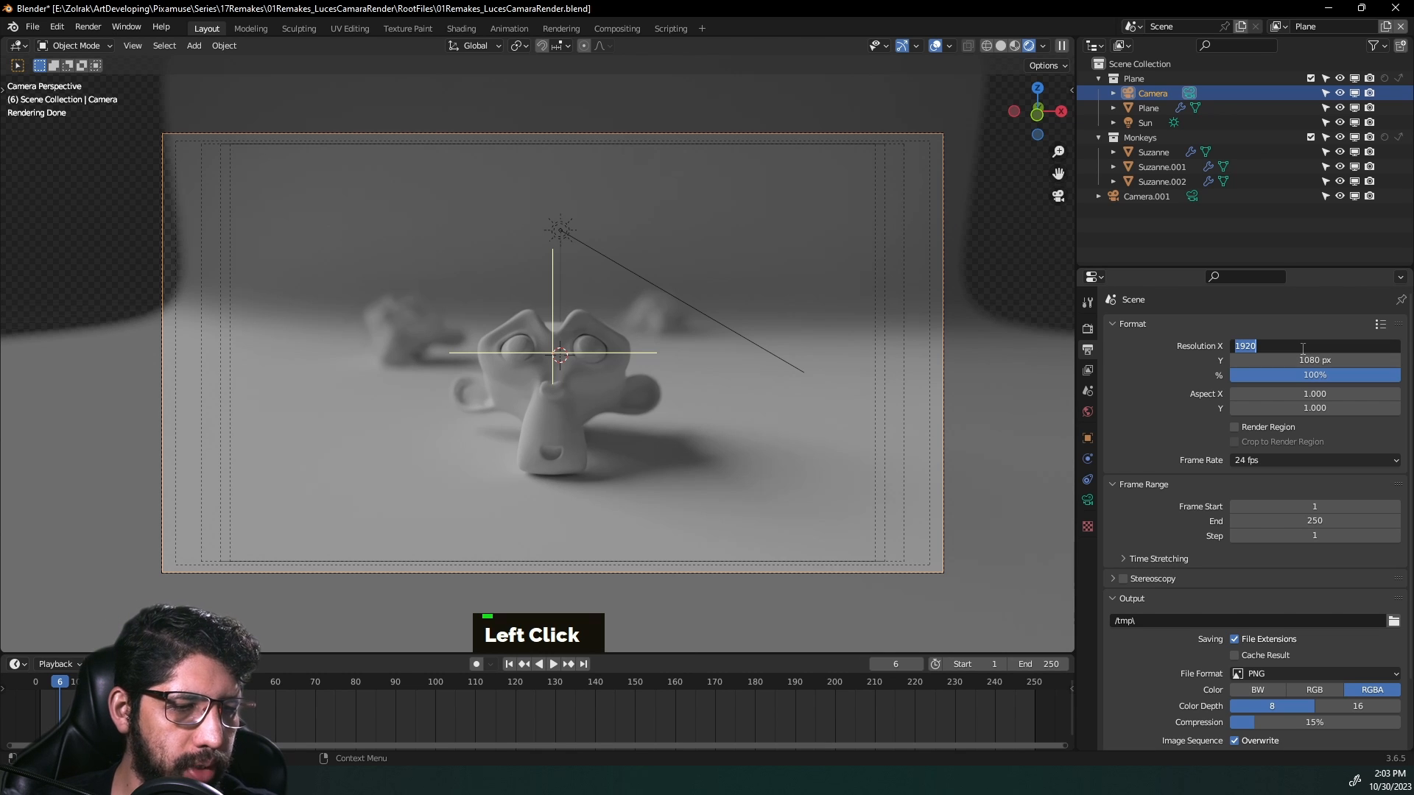
pyautogui.write('1080')
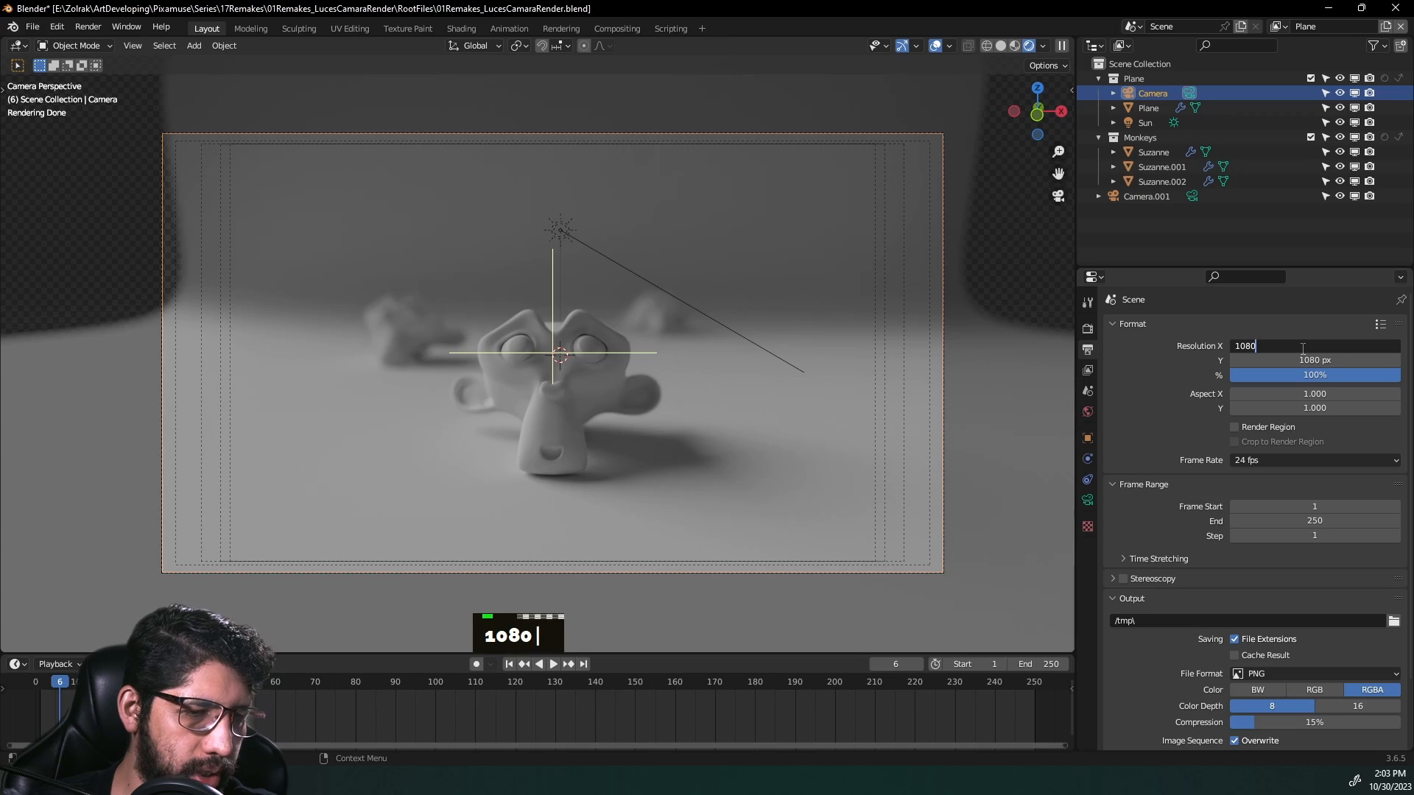
pyautogui.press('Tab')
pyautogui.write('1920')
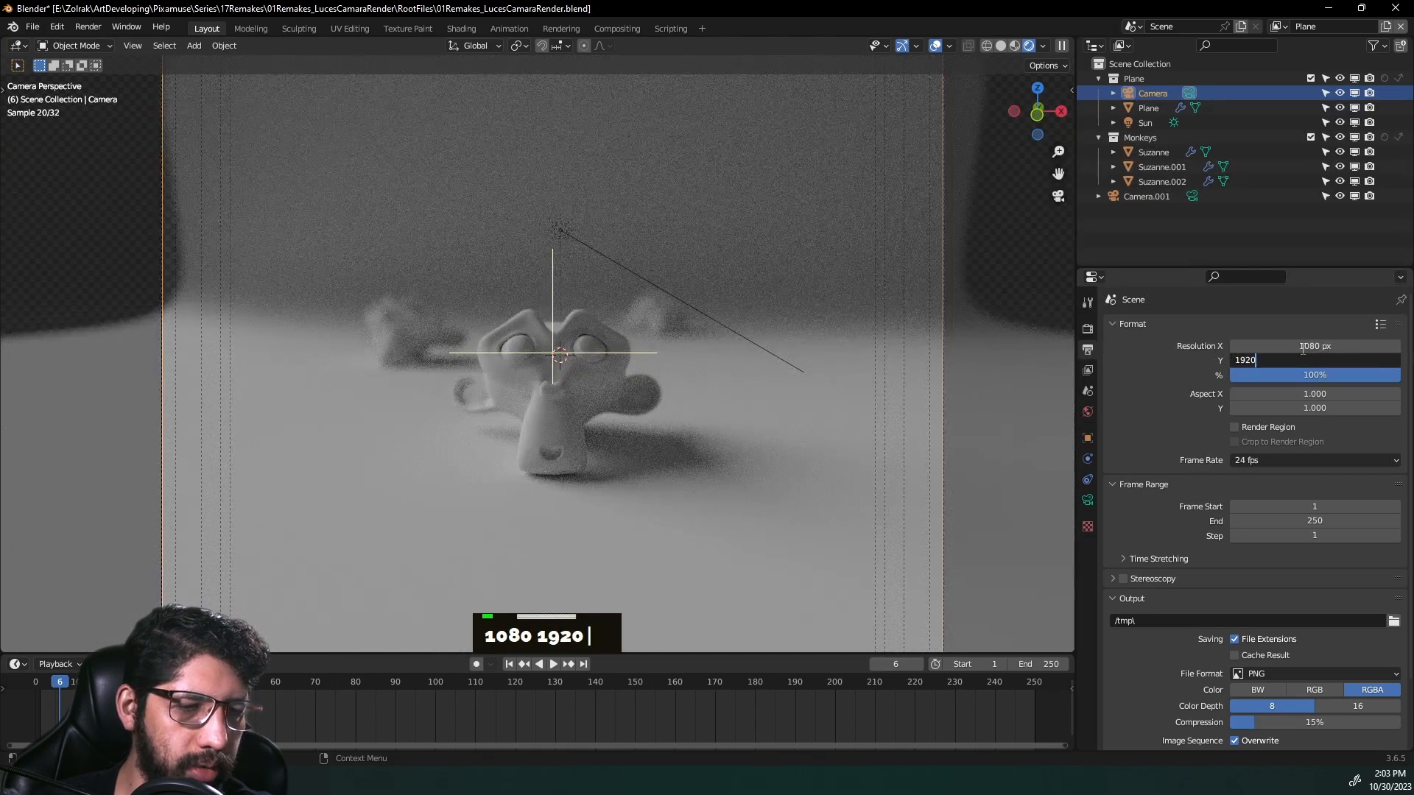
pyautogui.press('Return')
pyautogui.scroll(-3, 713, 315)
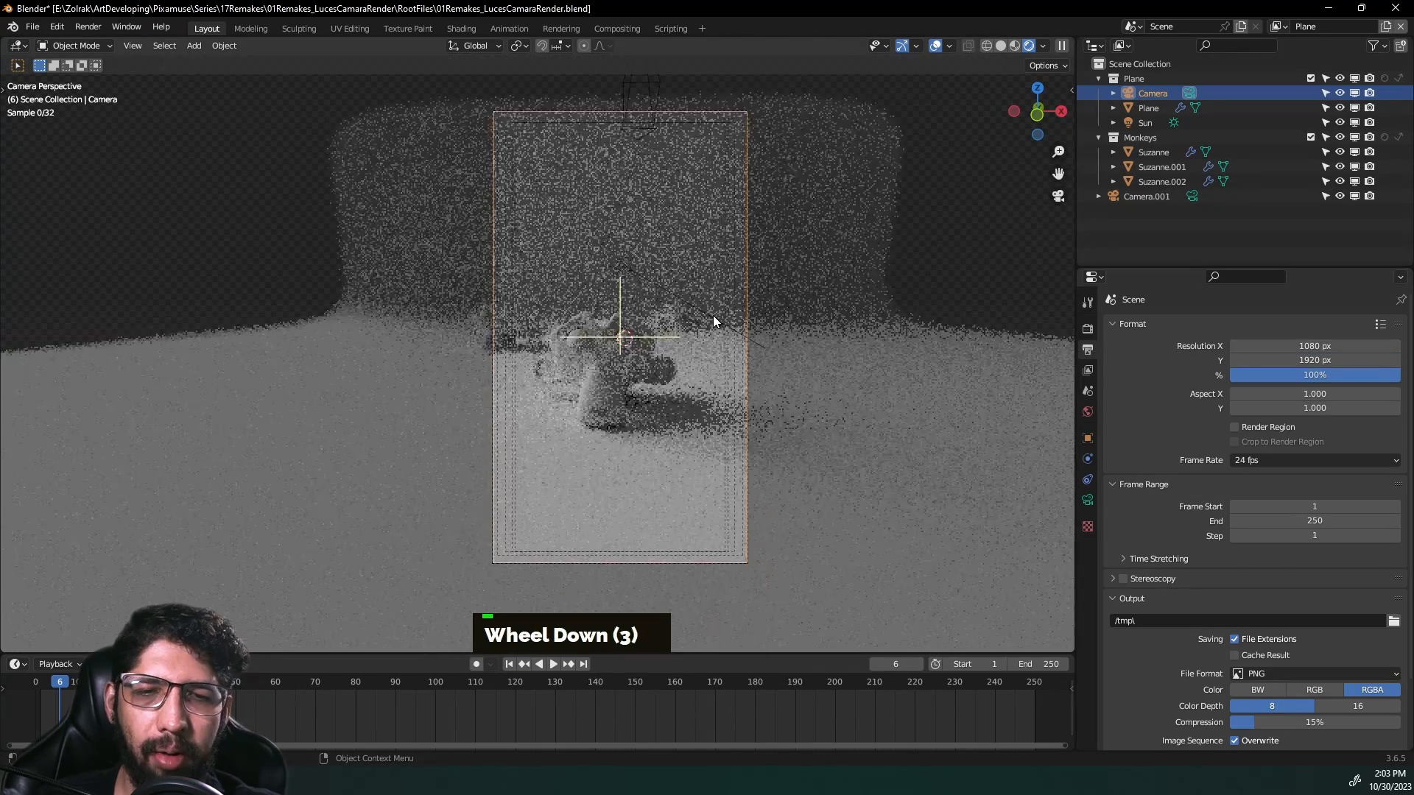
pyautogui.scroll(1, 713, 316)
pyautogui.scroll(-2, 669, 157)
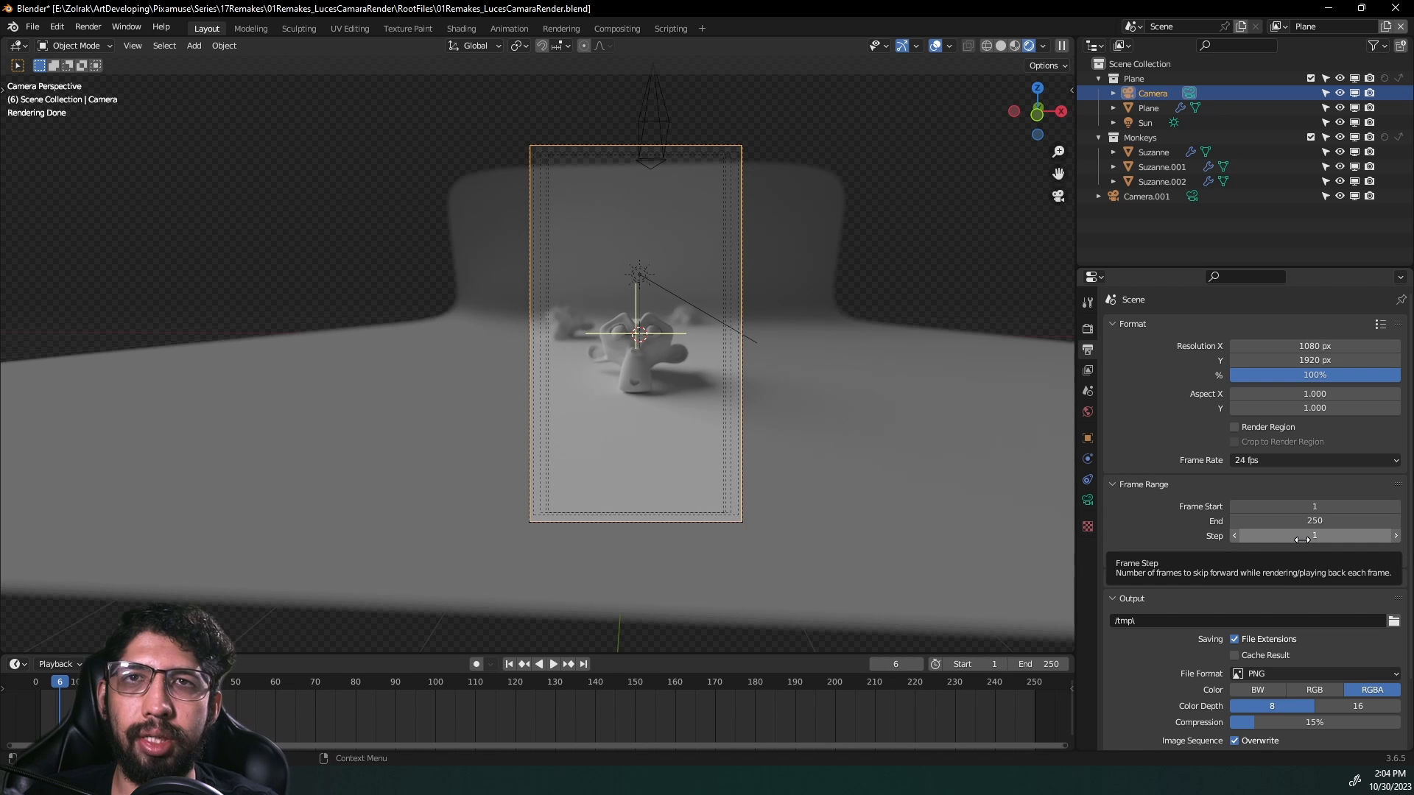
# Step: Look at the folder chooser for the render output path and leave it without choosing a folder
pyautogui.scroll(-17, 1303, 540)
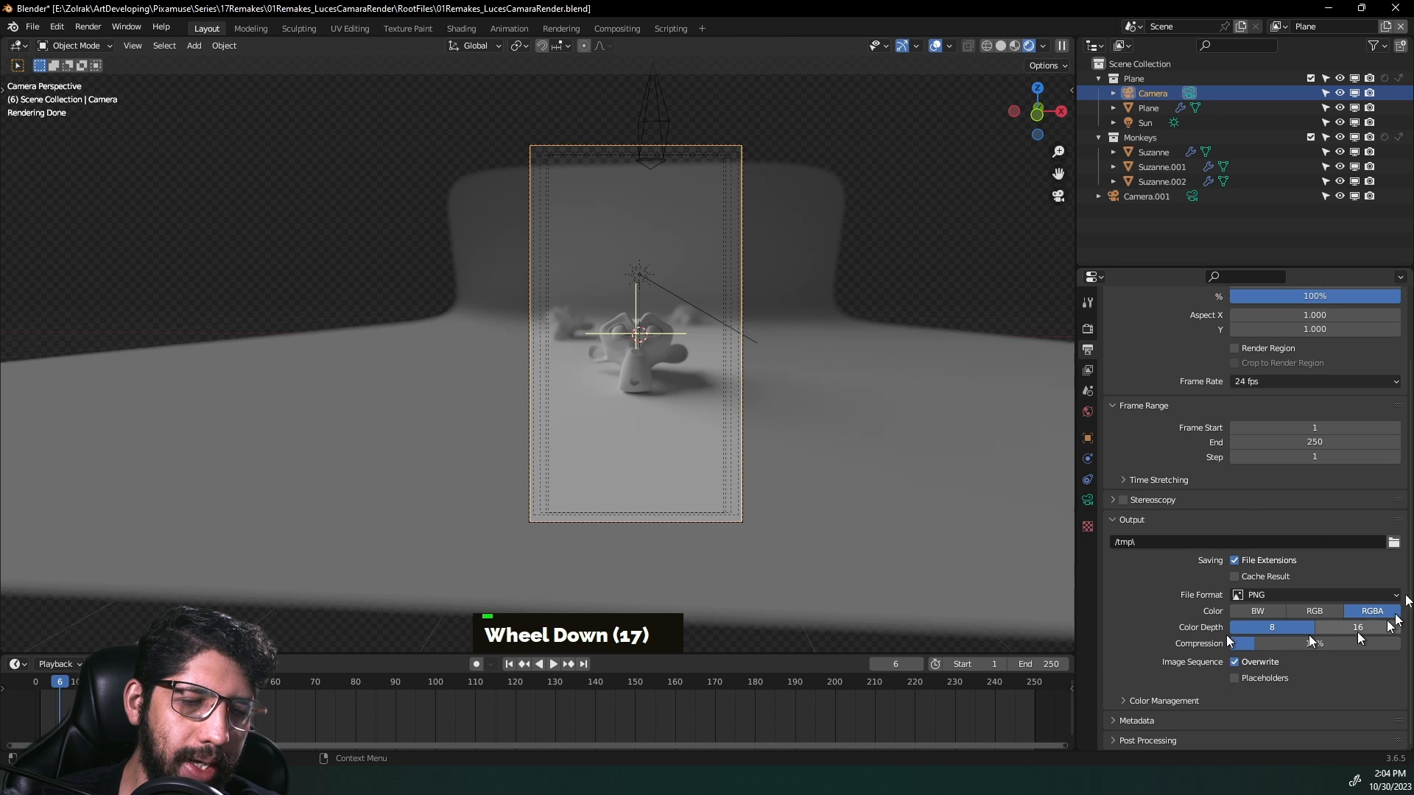
pyautogui.click(1393, 543)
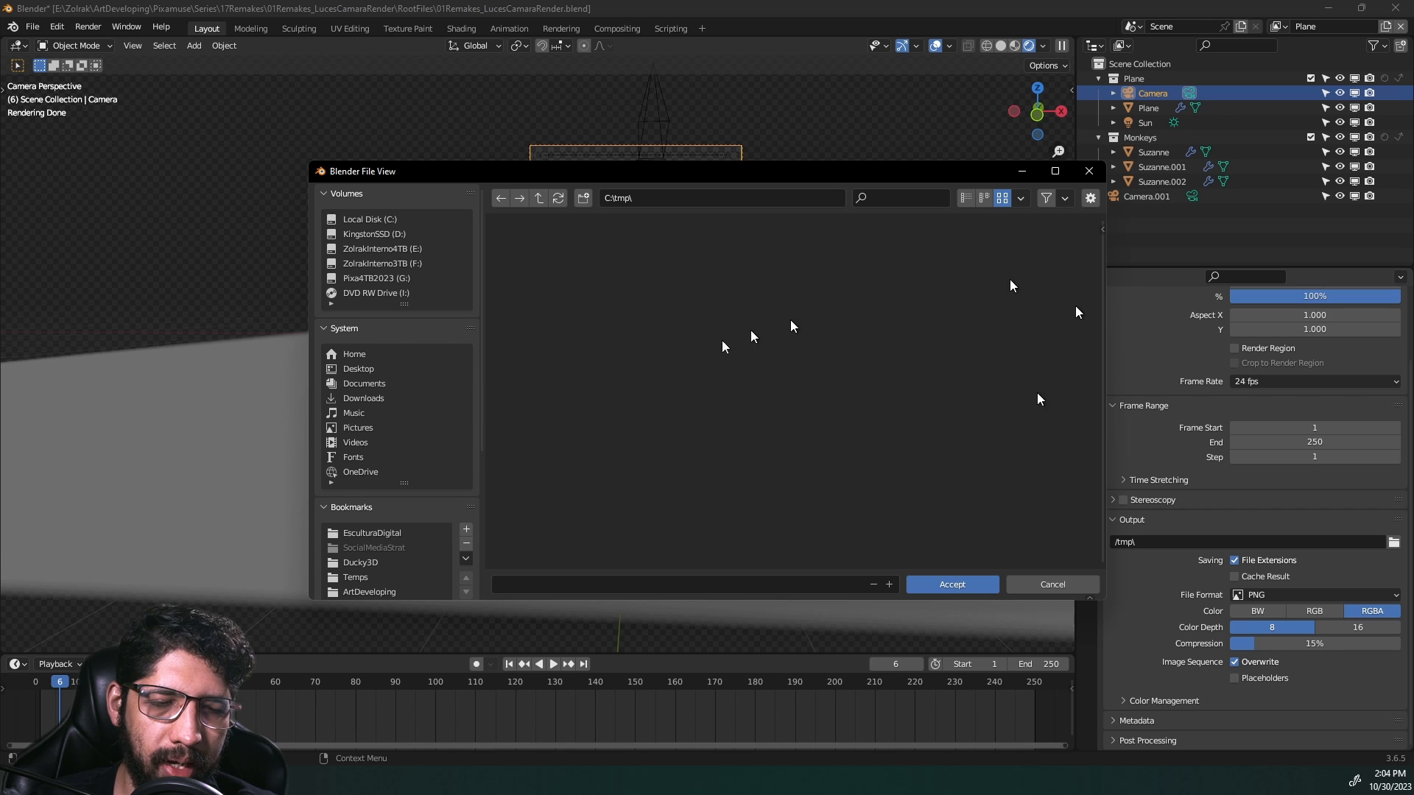
pyautogui.click(1052, 584)
# Step: Review the available output file formats and set the format to FFmpeg Video
pyautogui.click(1265, 597)
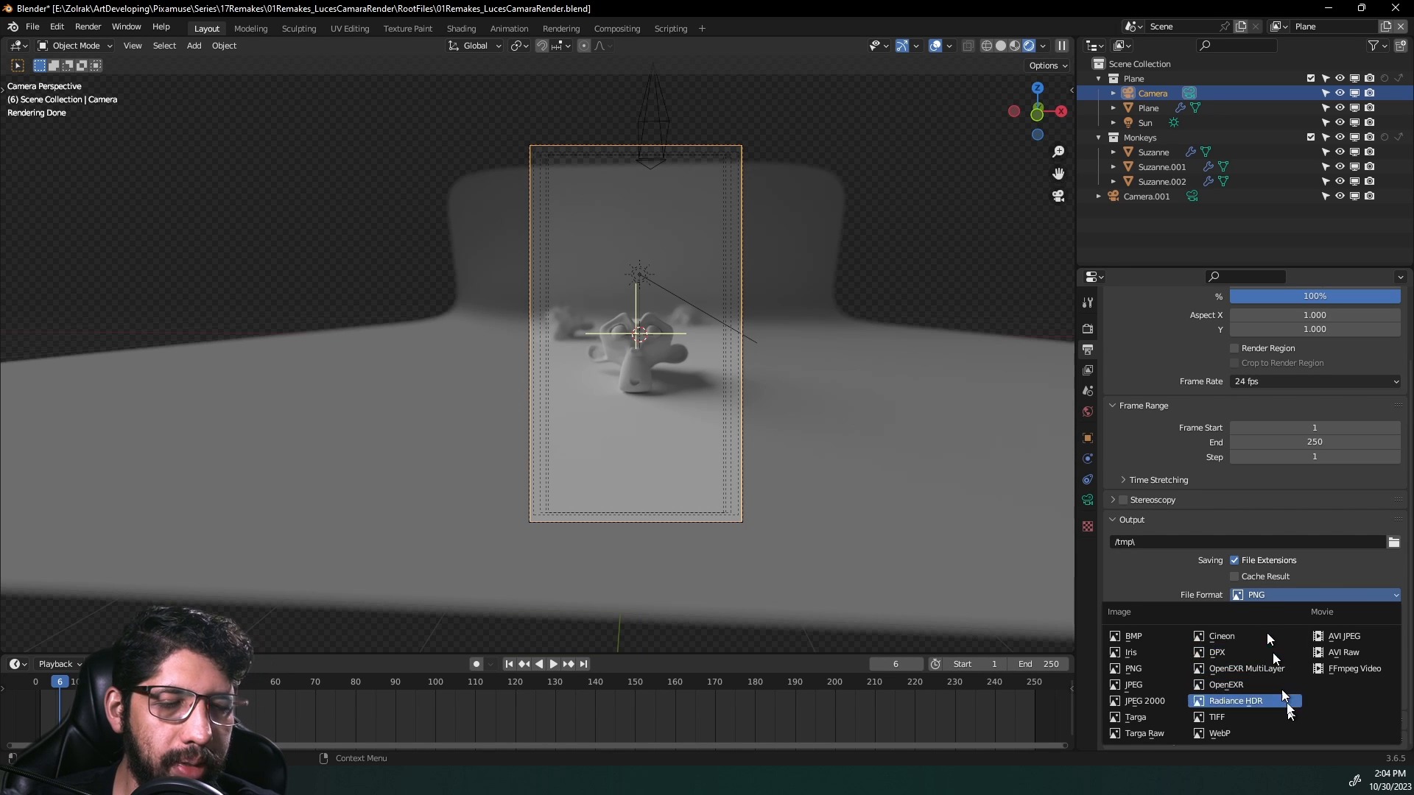
pyautogui.click(1244, 595)
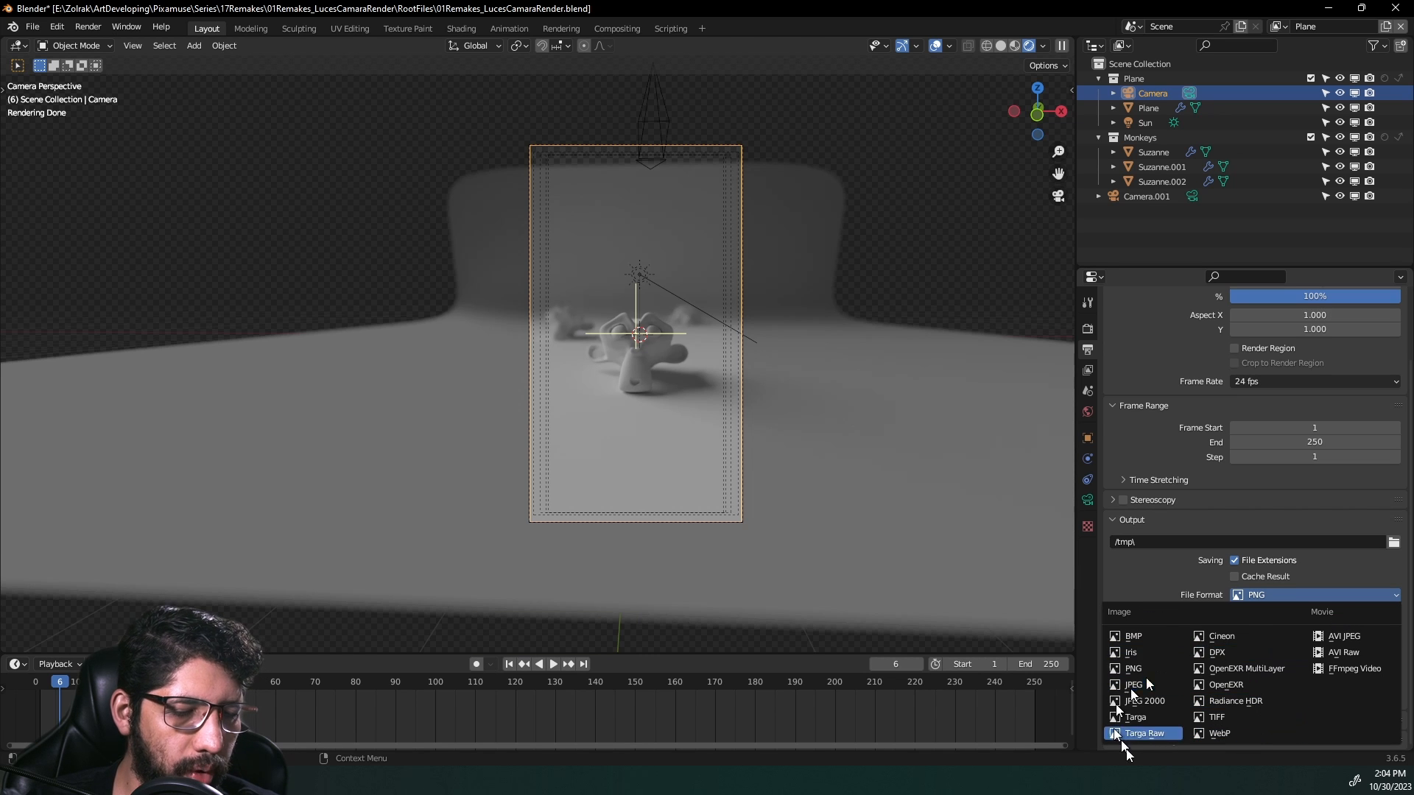
pyautogui.click(1351, 670)
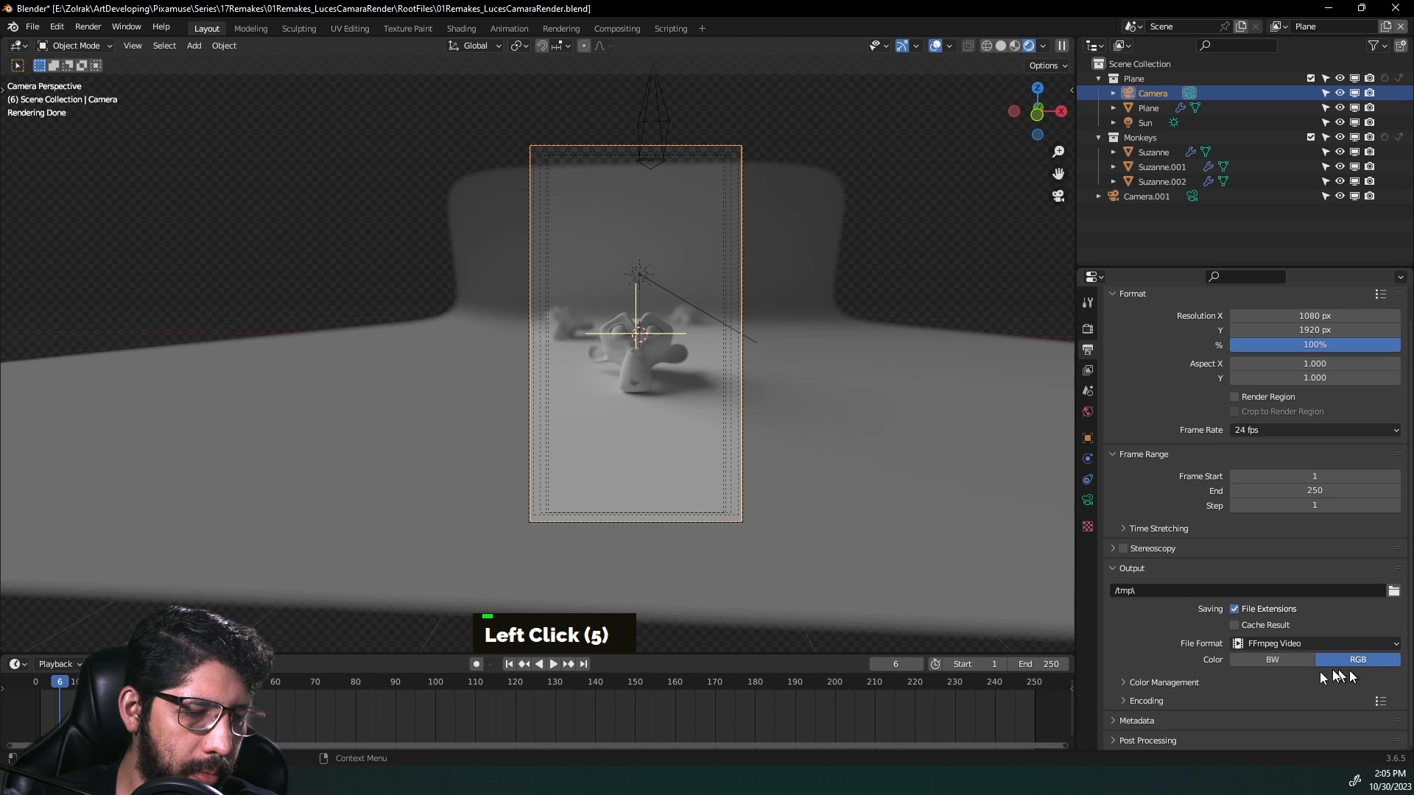
# Step: Expand the video encoding settings and set the container to MPEG-4
pyautogui.scroll(-1, 1186, 661)
pyautogui.scroll(-5, 1186, 661)
pyautogui.click(1146, 700)
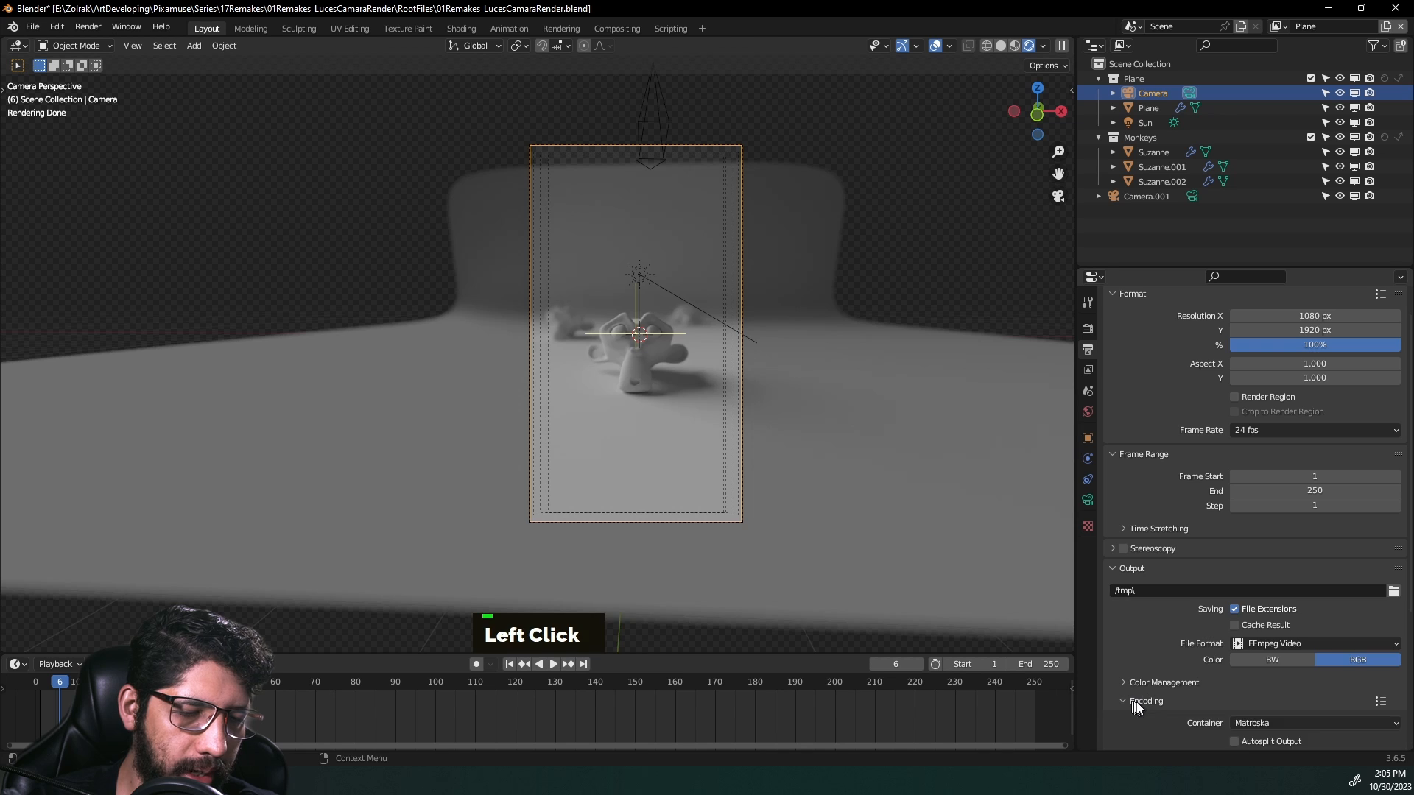
pyautogui.scroll(-10, 1149, 692)
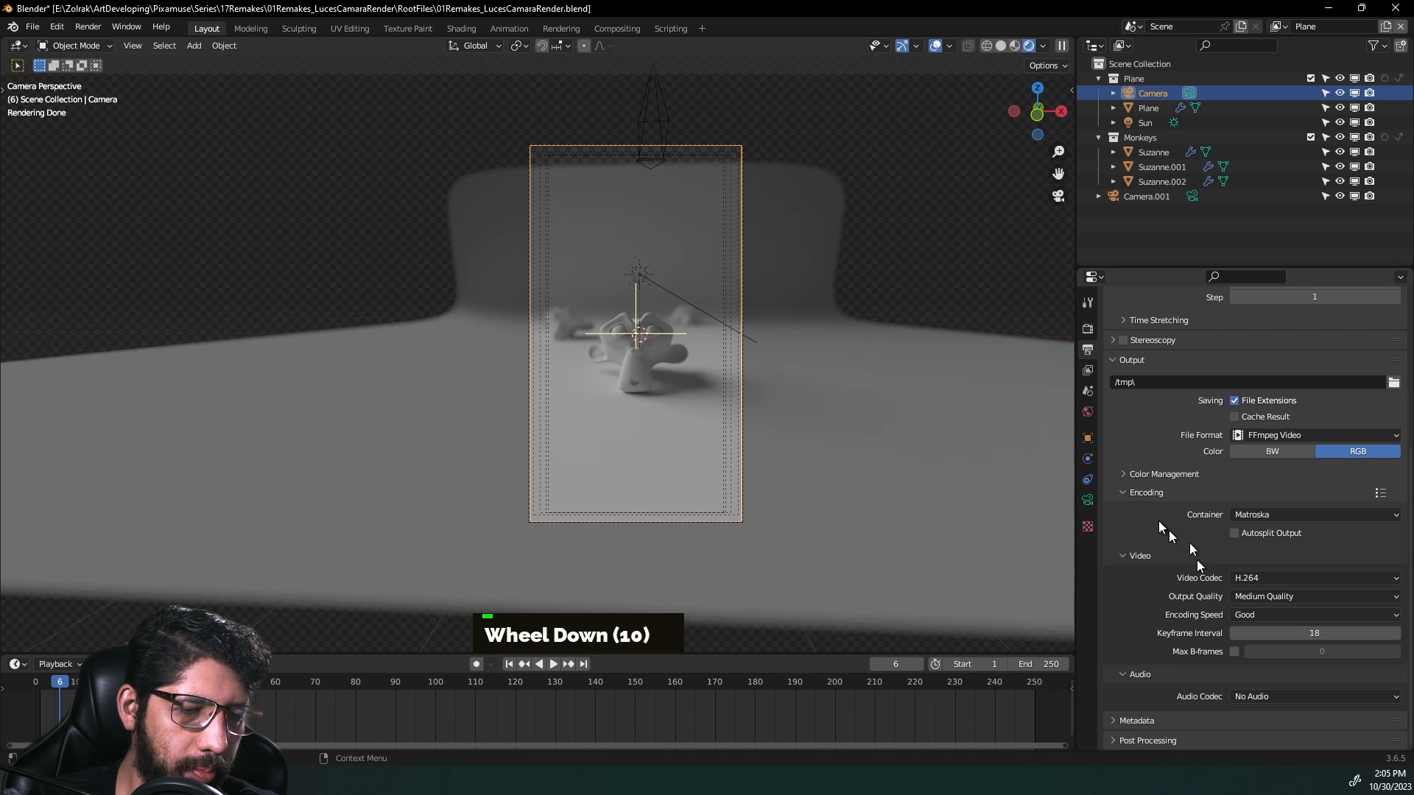
pyautogui.click(1277, 519)
pyautogui.click(1283, 566)
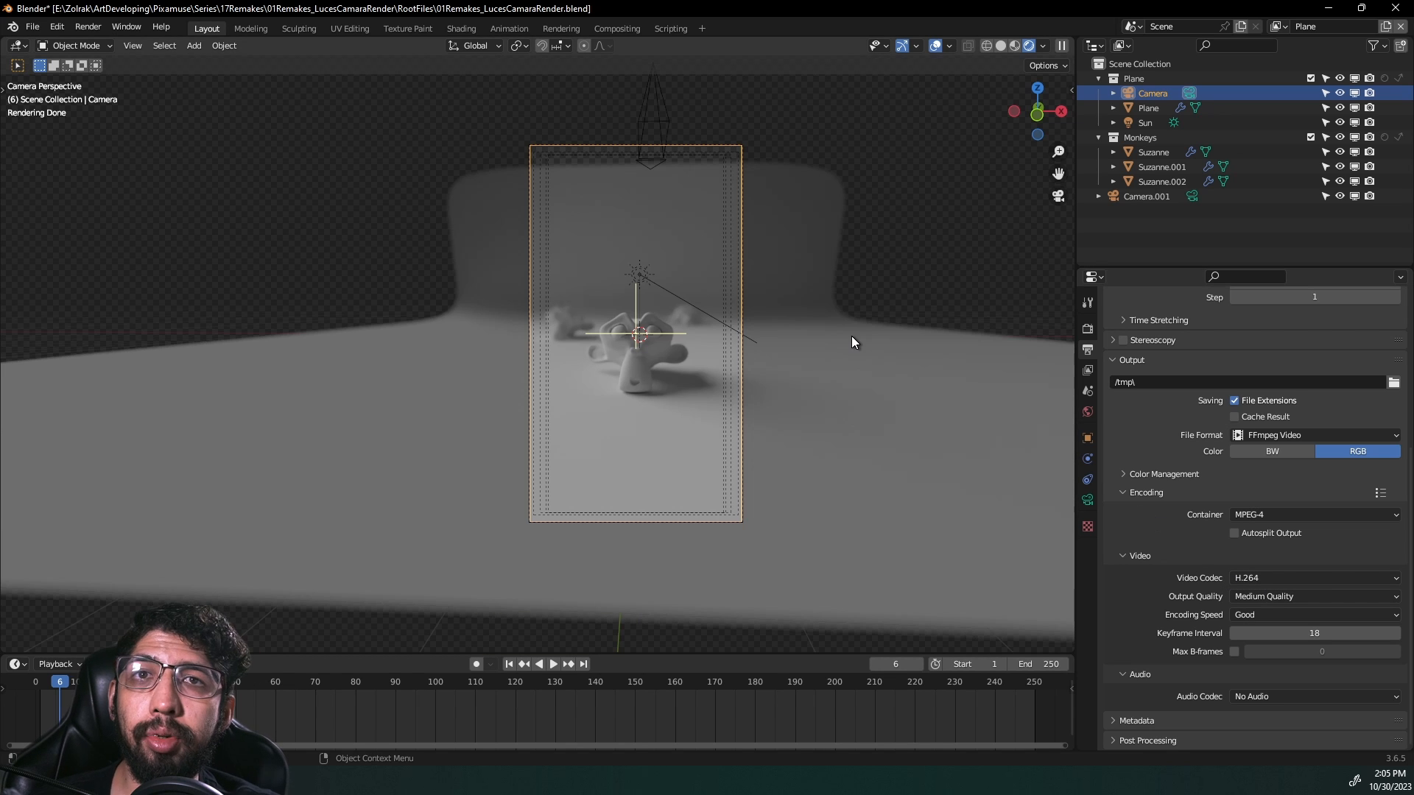
# Step: Render the current frame as a still image and show the render result
pyautogui.click(89, 27)
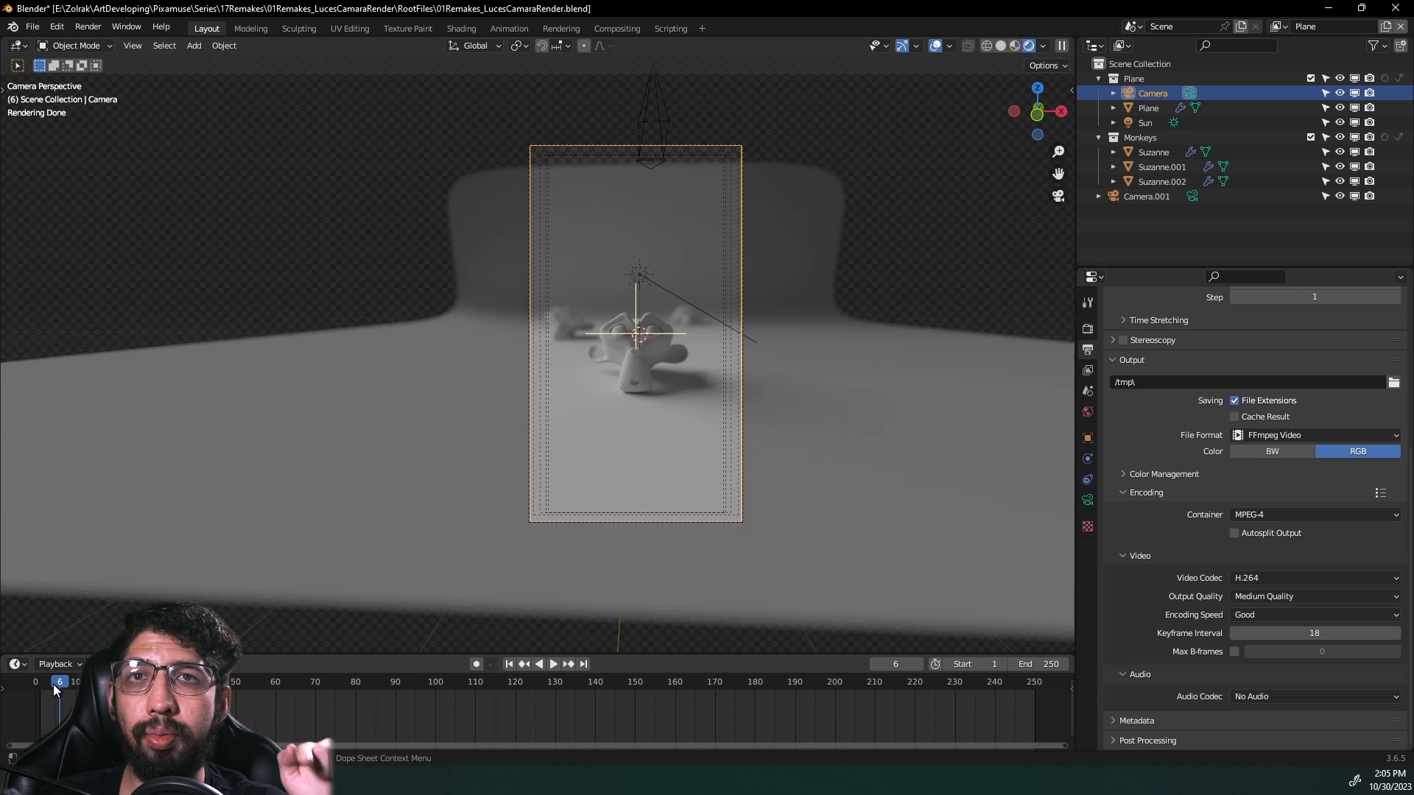
pyautogui.doubleClick(88, 27)
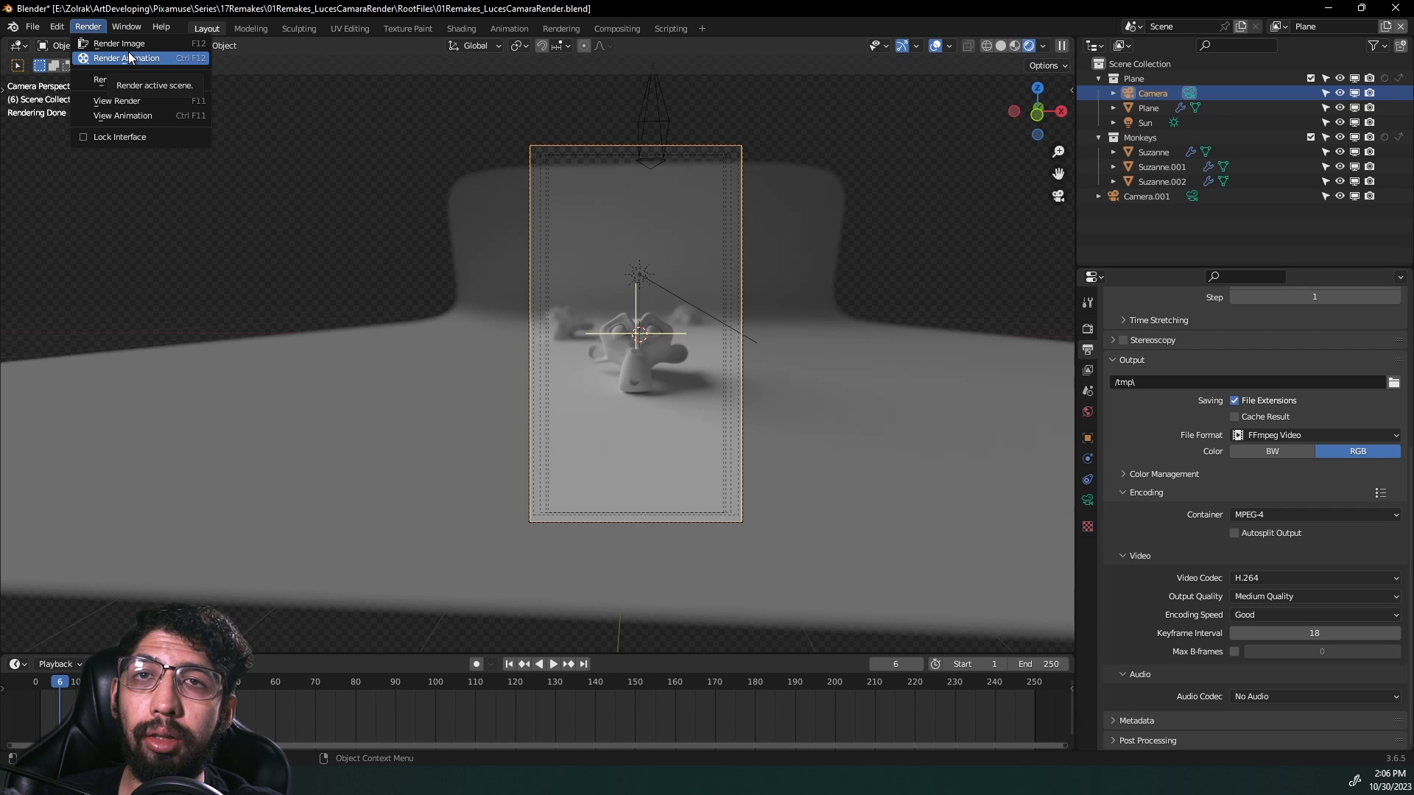
pyautogui.scroll(9, 1318, 515)
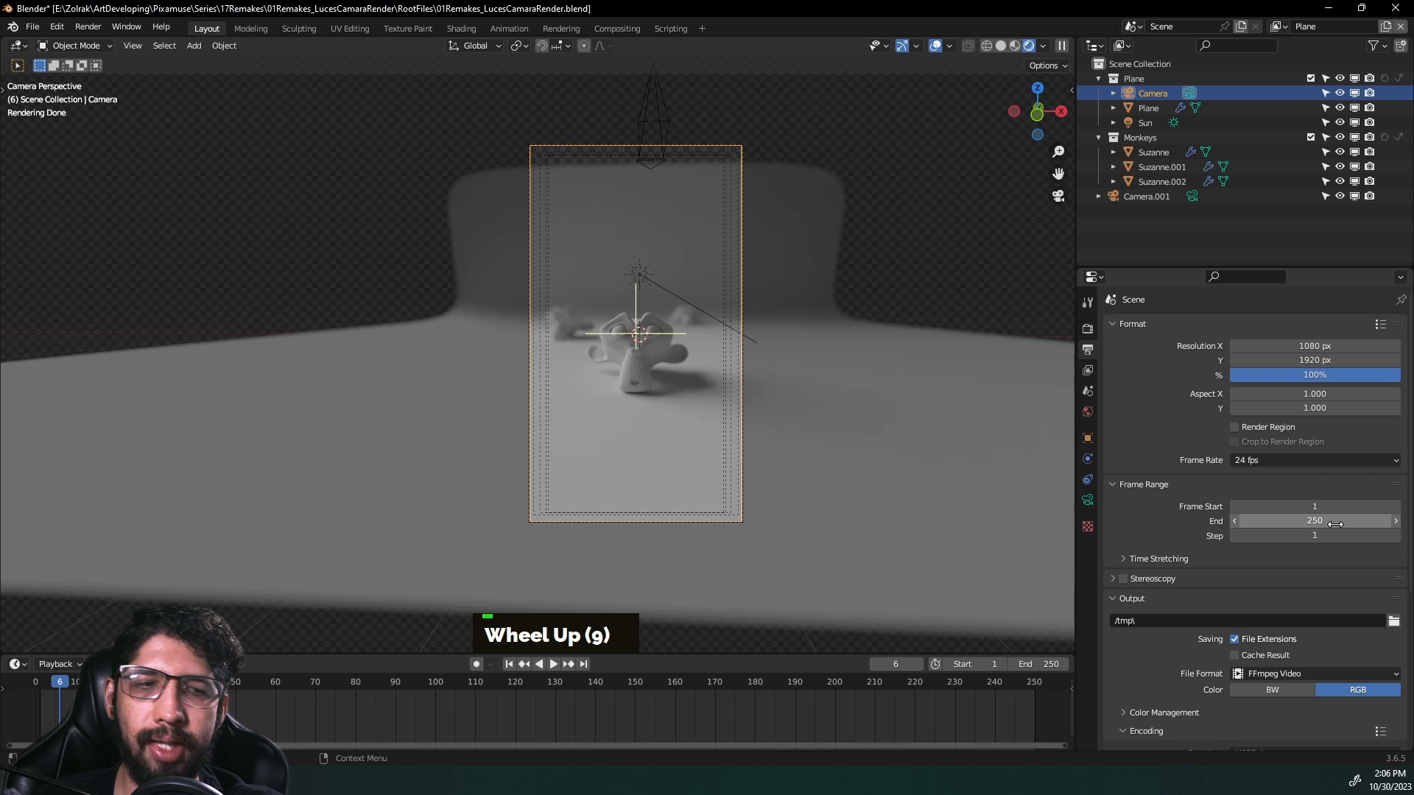
pyautogui.scroll(-2, 1318, 517)
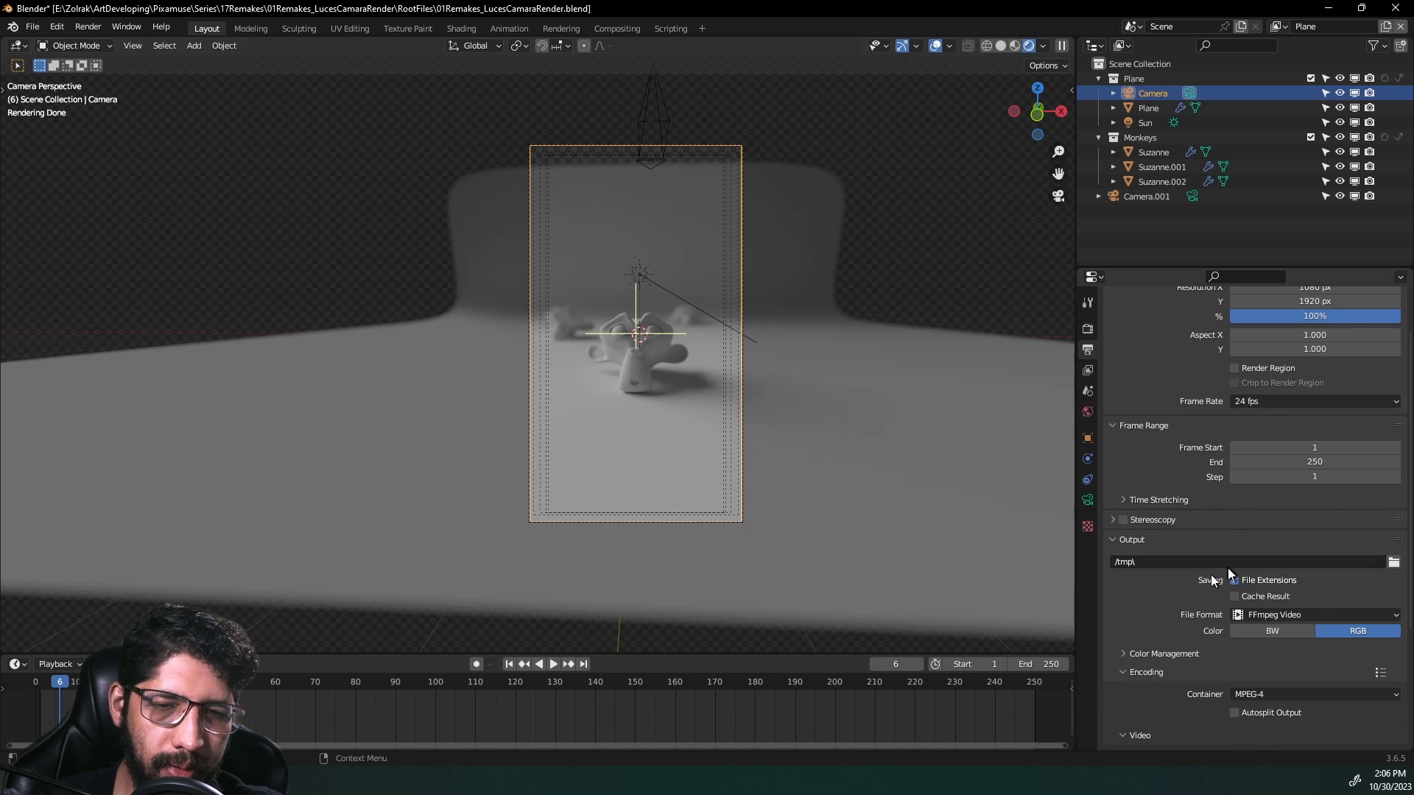
pyautogui.click(748, 139)
pyautogui.press('Escape')
pyautogui.press('F11')
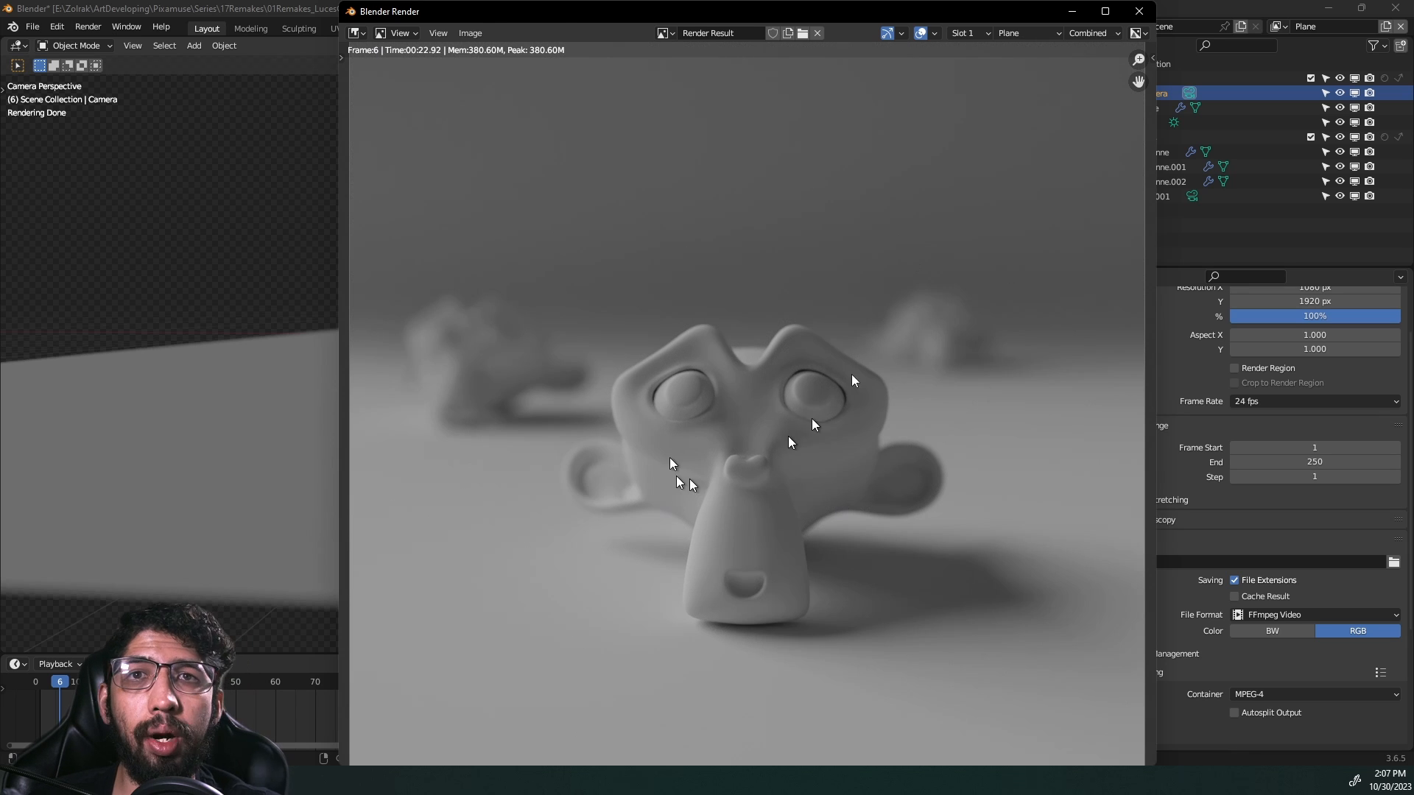
# Step: Open the Save As file browser for the rendered image
pyautogui.click(471, 33)
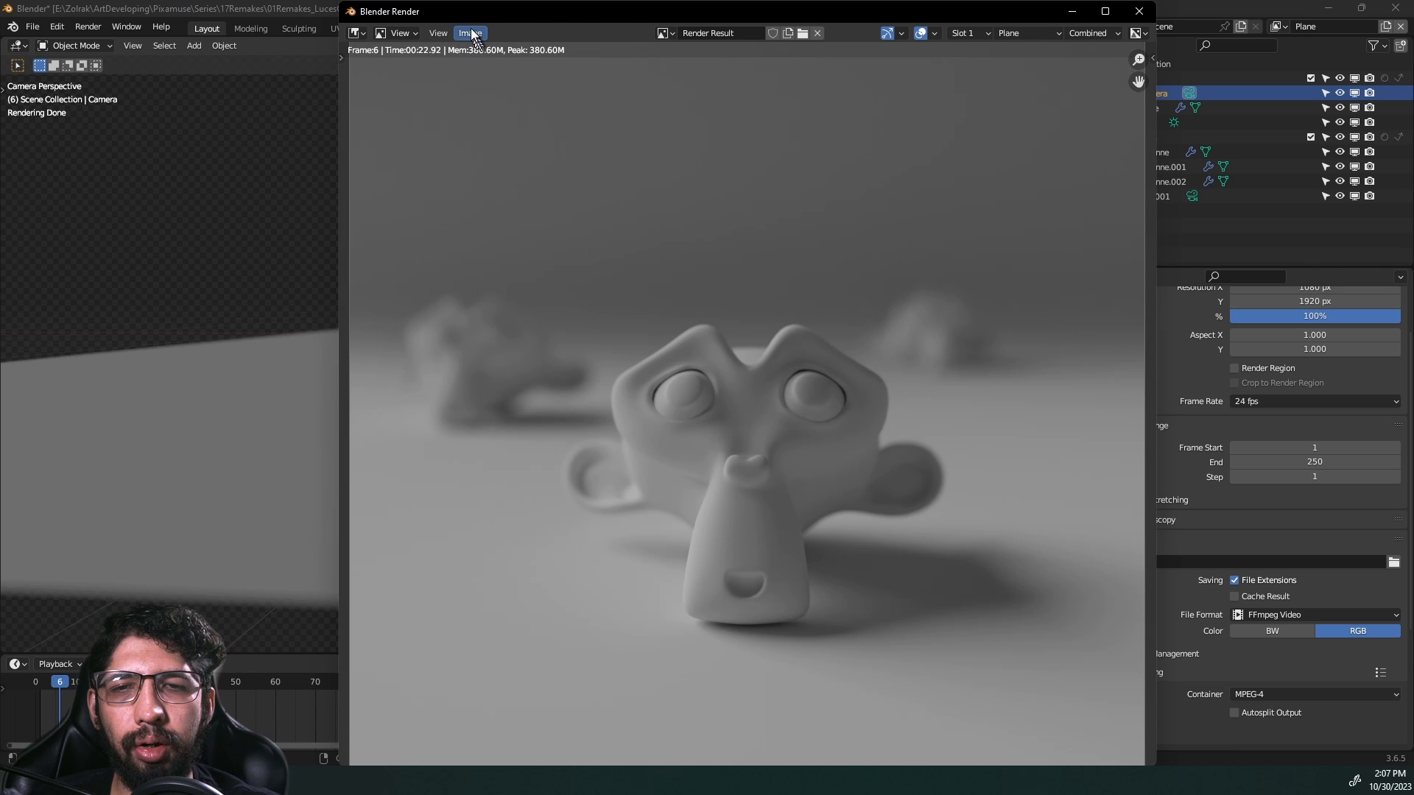
pyautogui.click(479, 35)
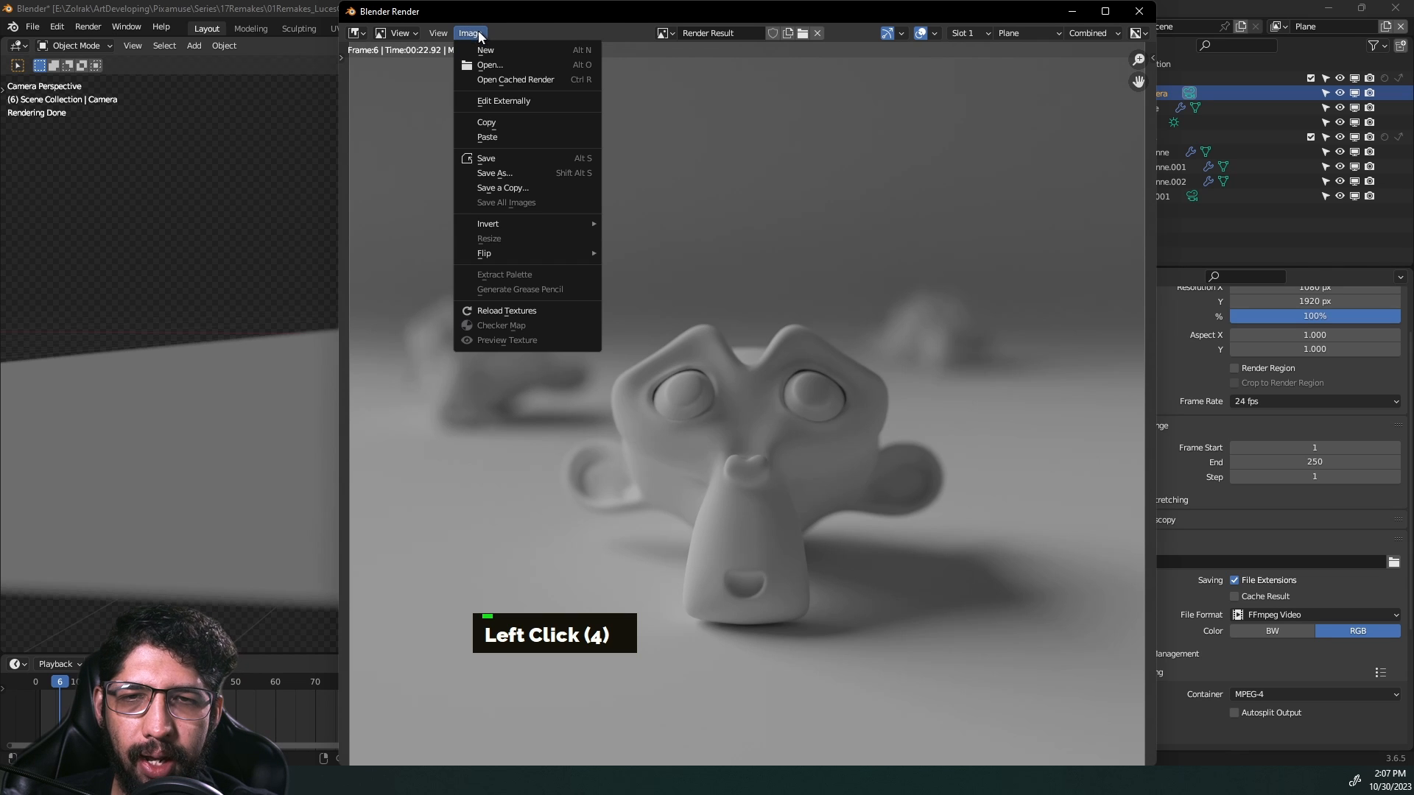
pyautogui.click(510, 172)
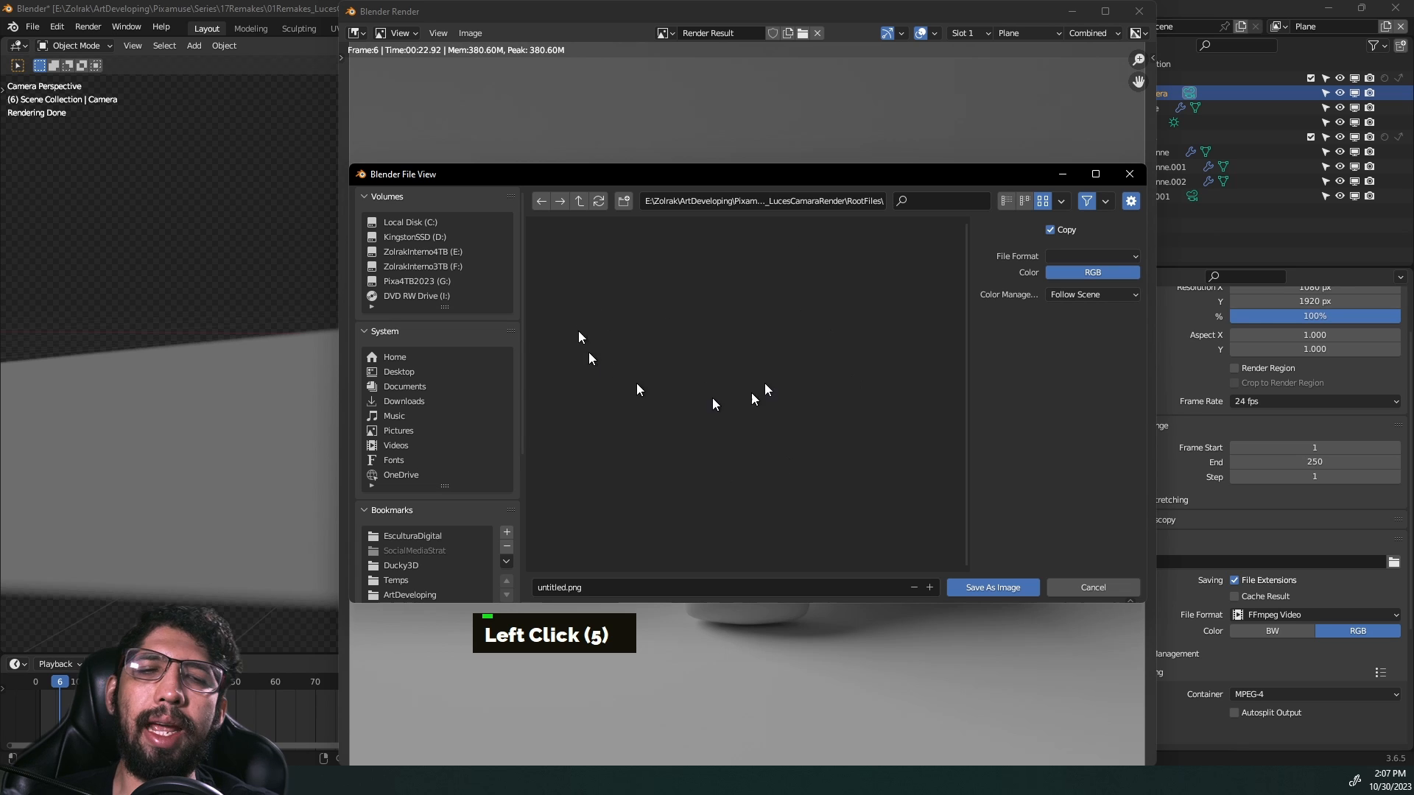